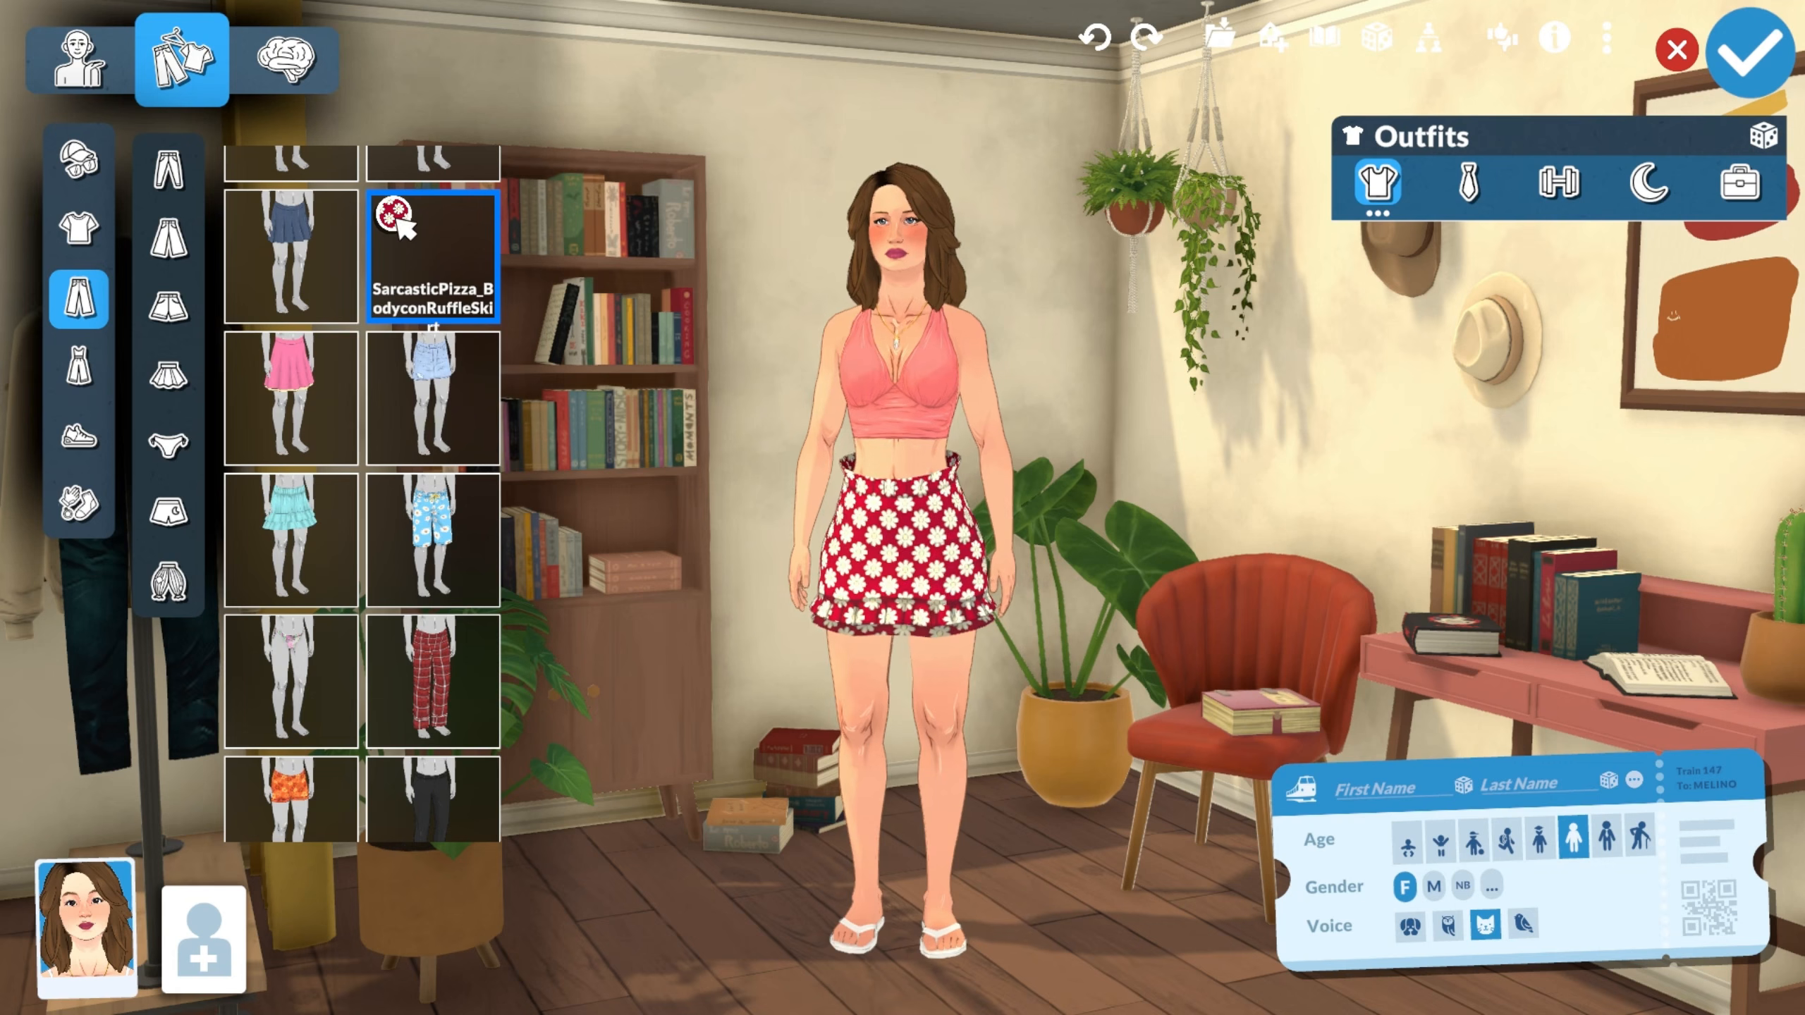
Recolour the red base of the ruffle skirt's daisy-pattern swatch to dark teal and close the colour swatches.
click(397, 220)
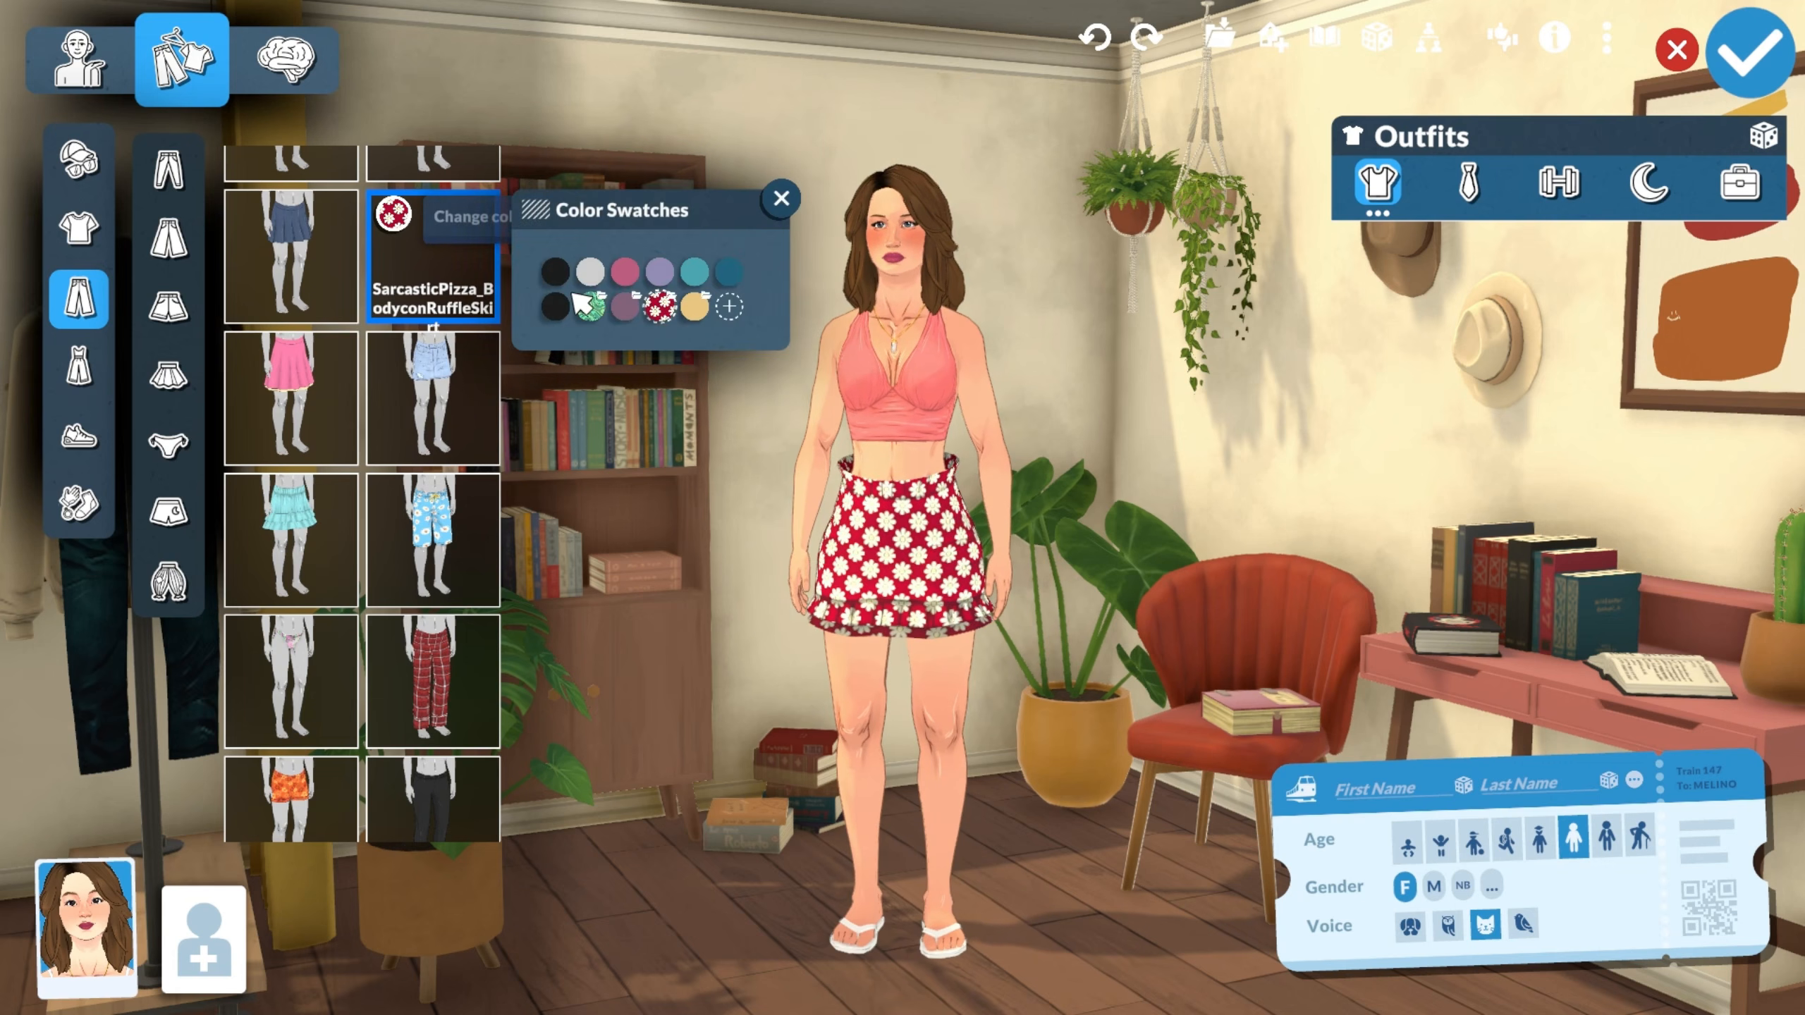
right_click(659, 308)
click(718, 309)
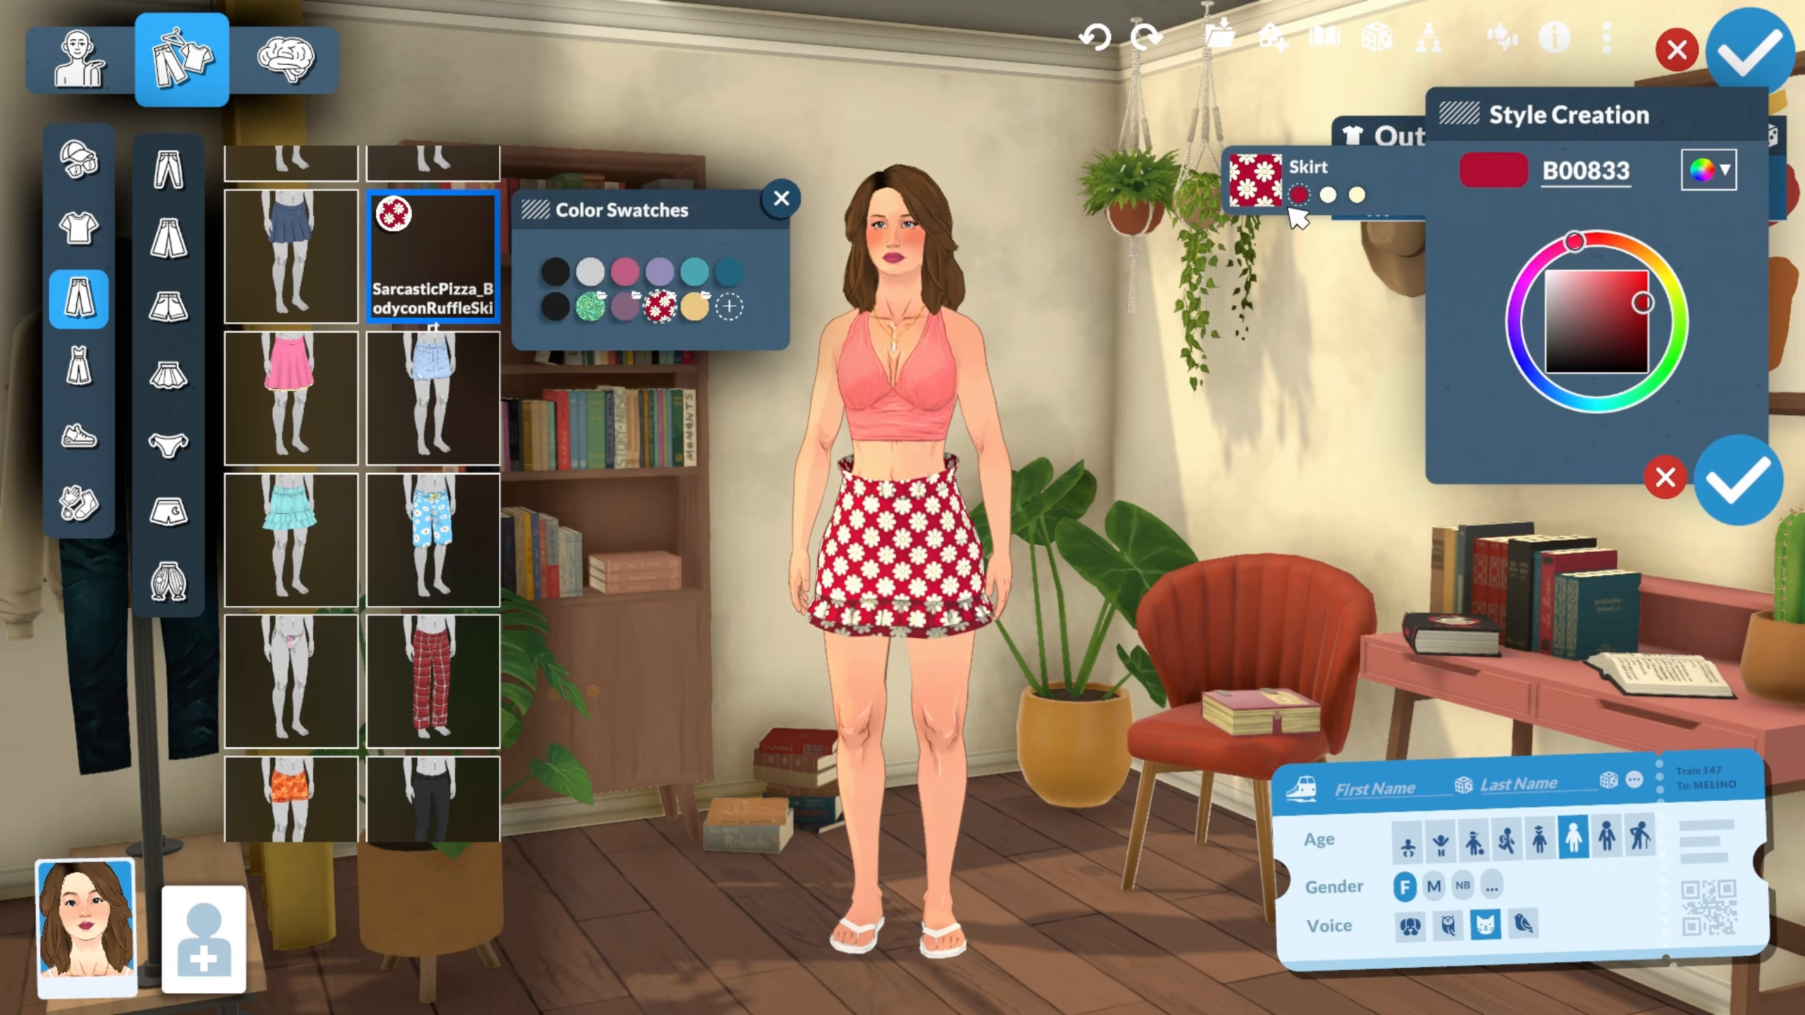
drag(1619, 252, 1569, 442)
mouse_move(1607, 319)
mouse_down()
mouse_move(1592, 280)
mouse_move(1594, 318)
mouse_move(1559, 331)
mouse_move(1624, 280)
mouse_move(1607, 266)
mouse_move(1635, 273)
mouse_move(1567, 273)
mouse_move(1624, 273)
mouse_move(1670, 350)
mouse_move(1640, 332)
mouse_up()
click(1739, 481)
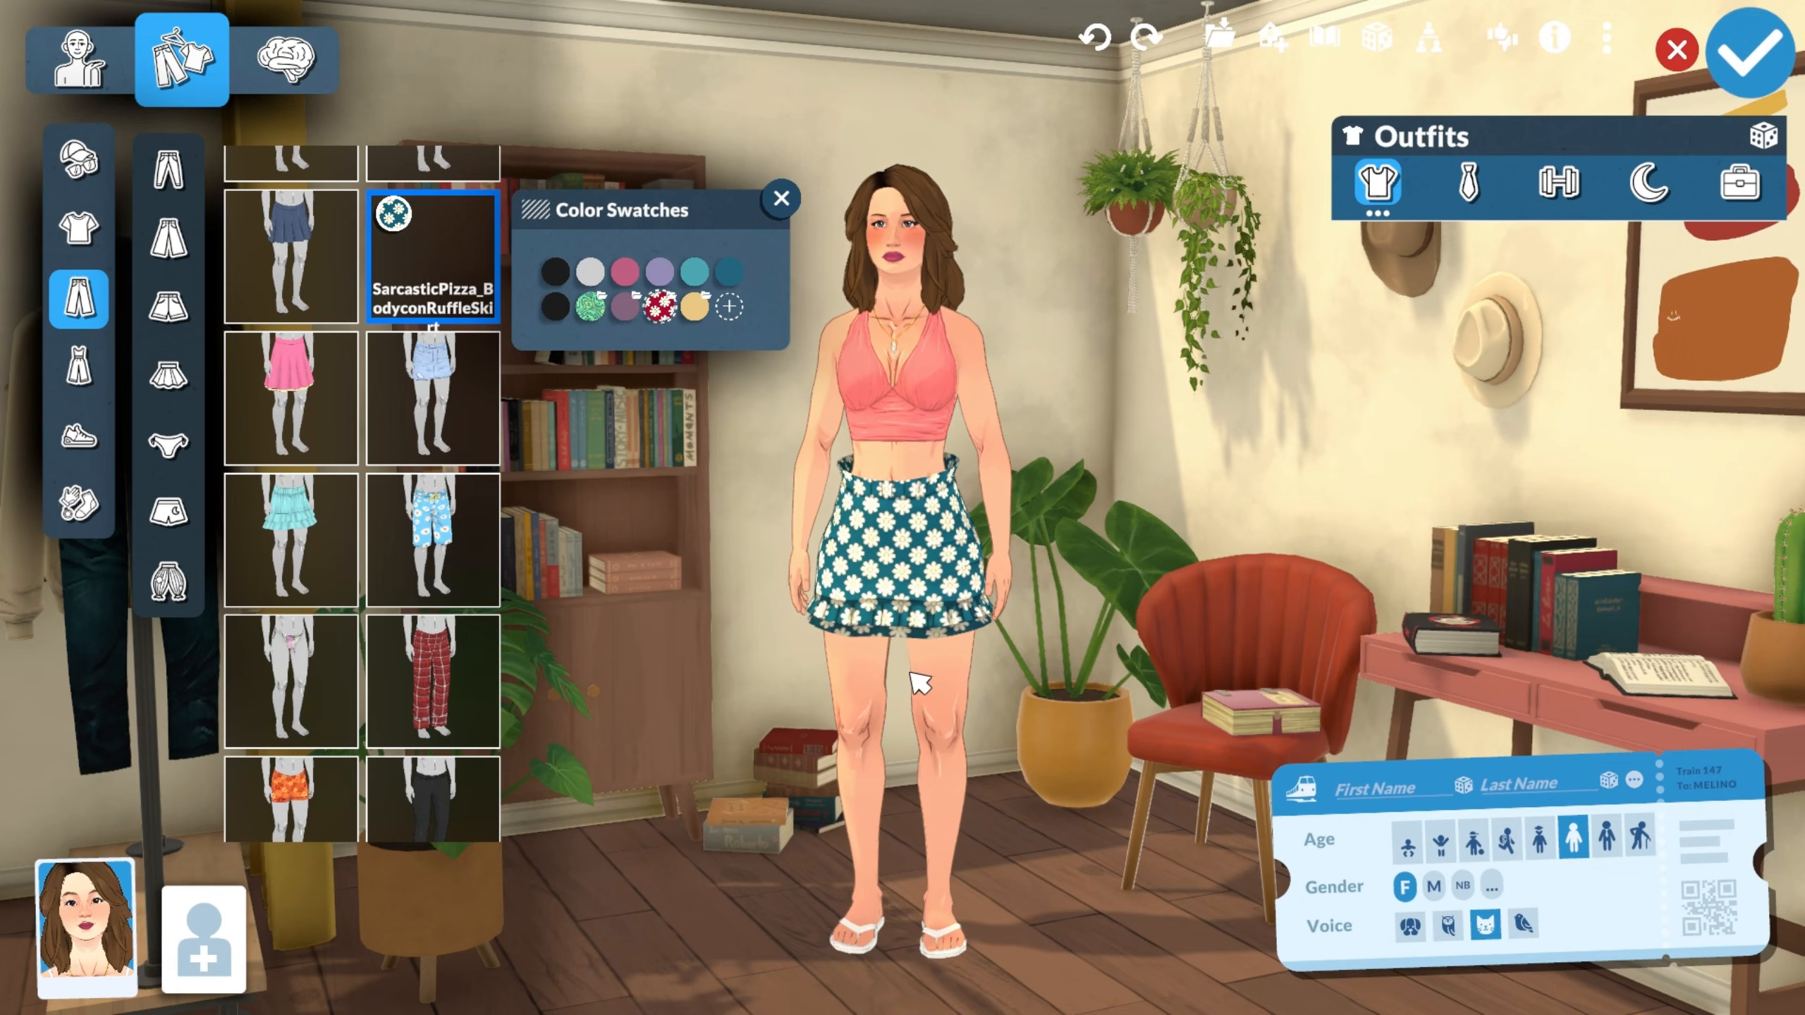
click(780, 201)
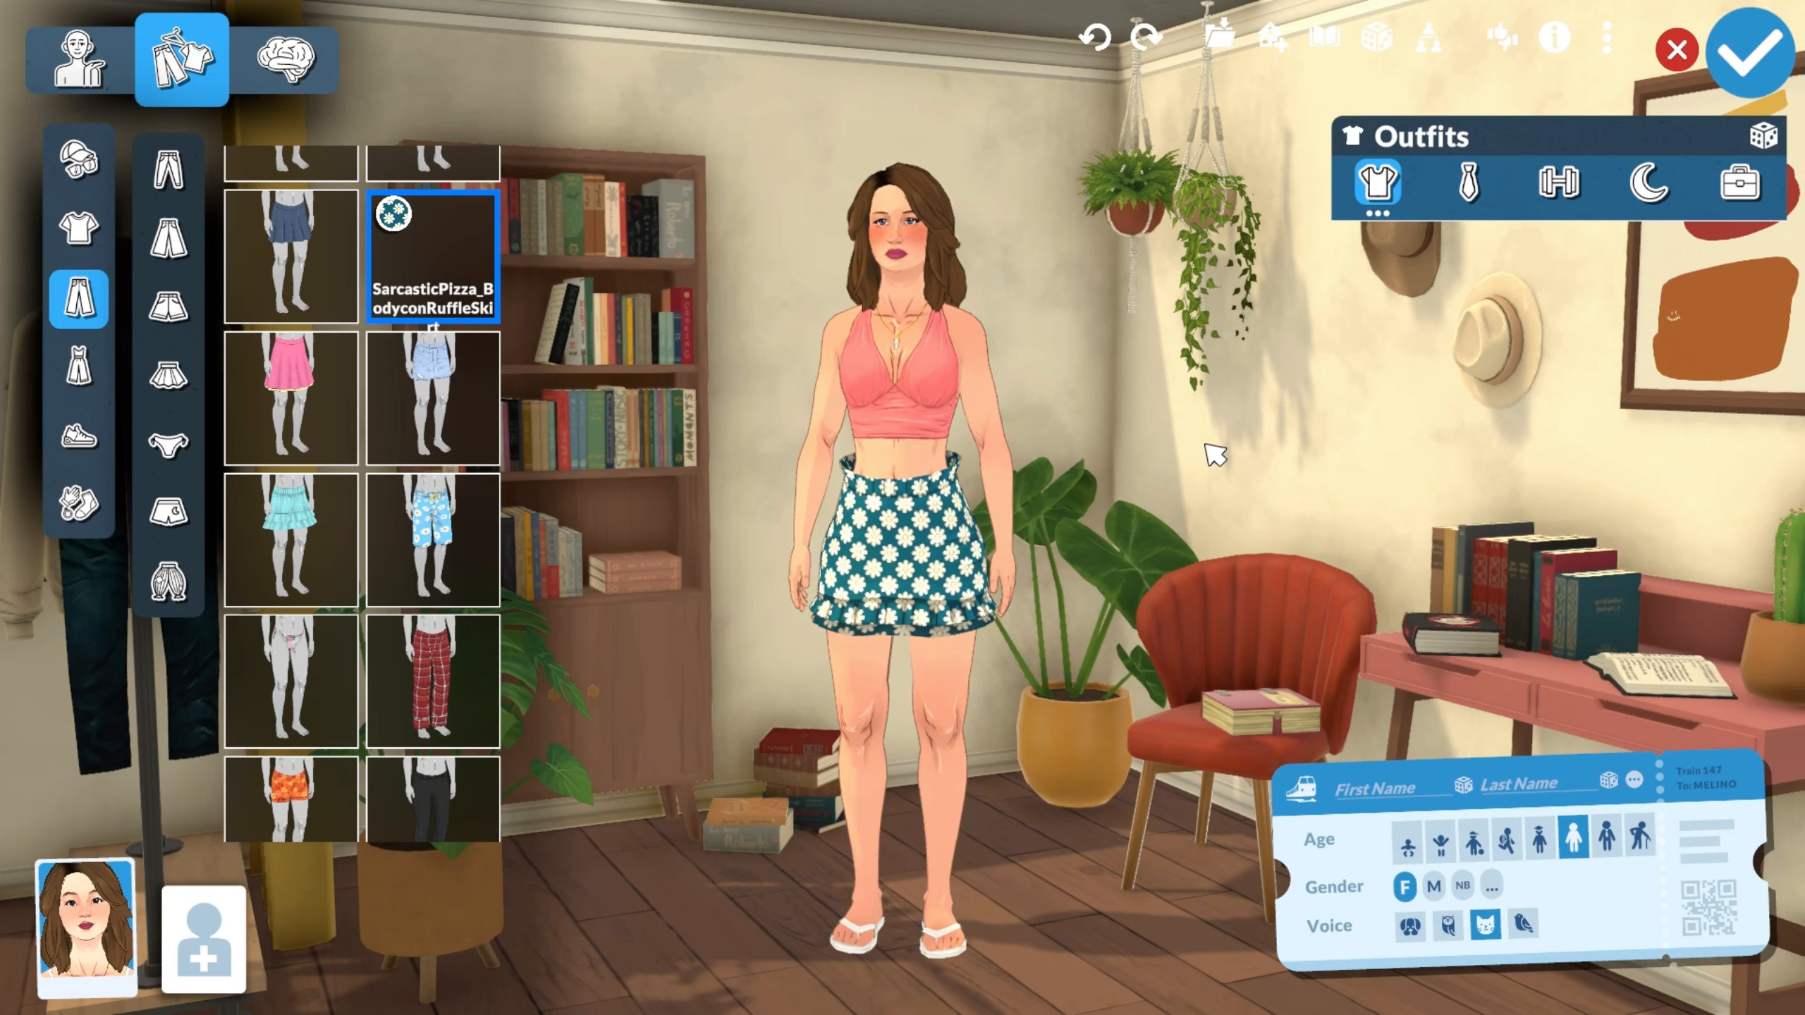
Switch to the Canva pattern template and examine the three main colour circles, #FF0000, #00FF00 and #000000, on the first page.
key(super)
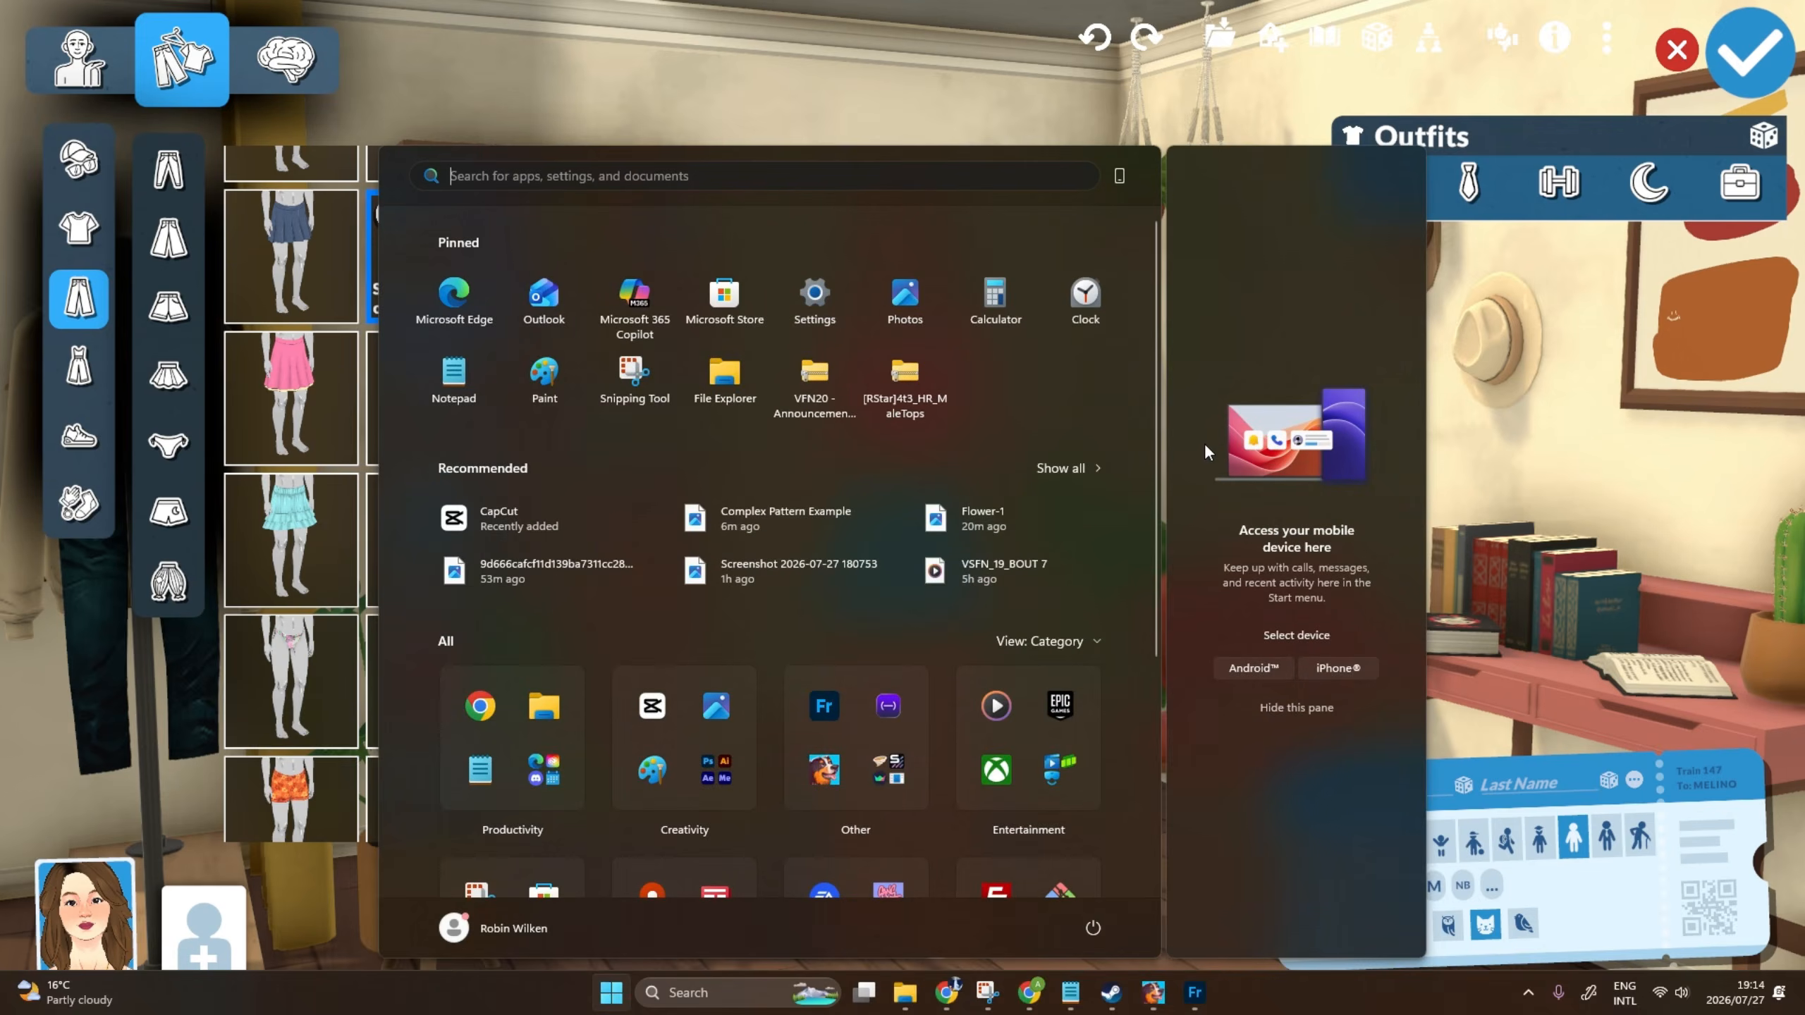
click(1027, 1001)
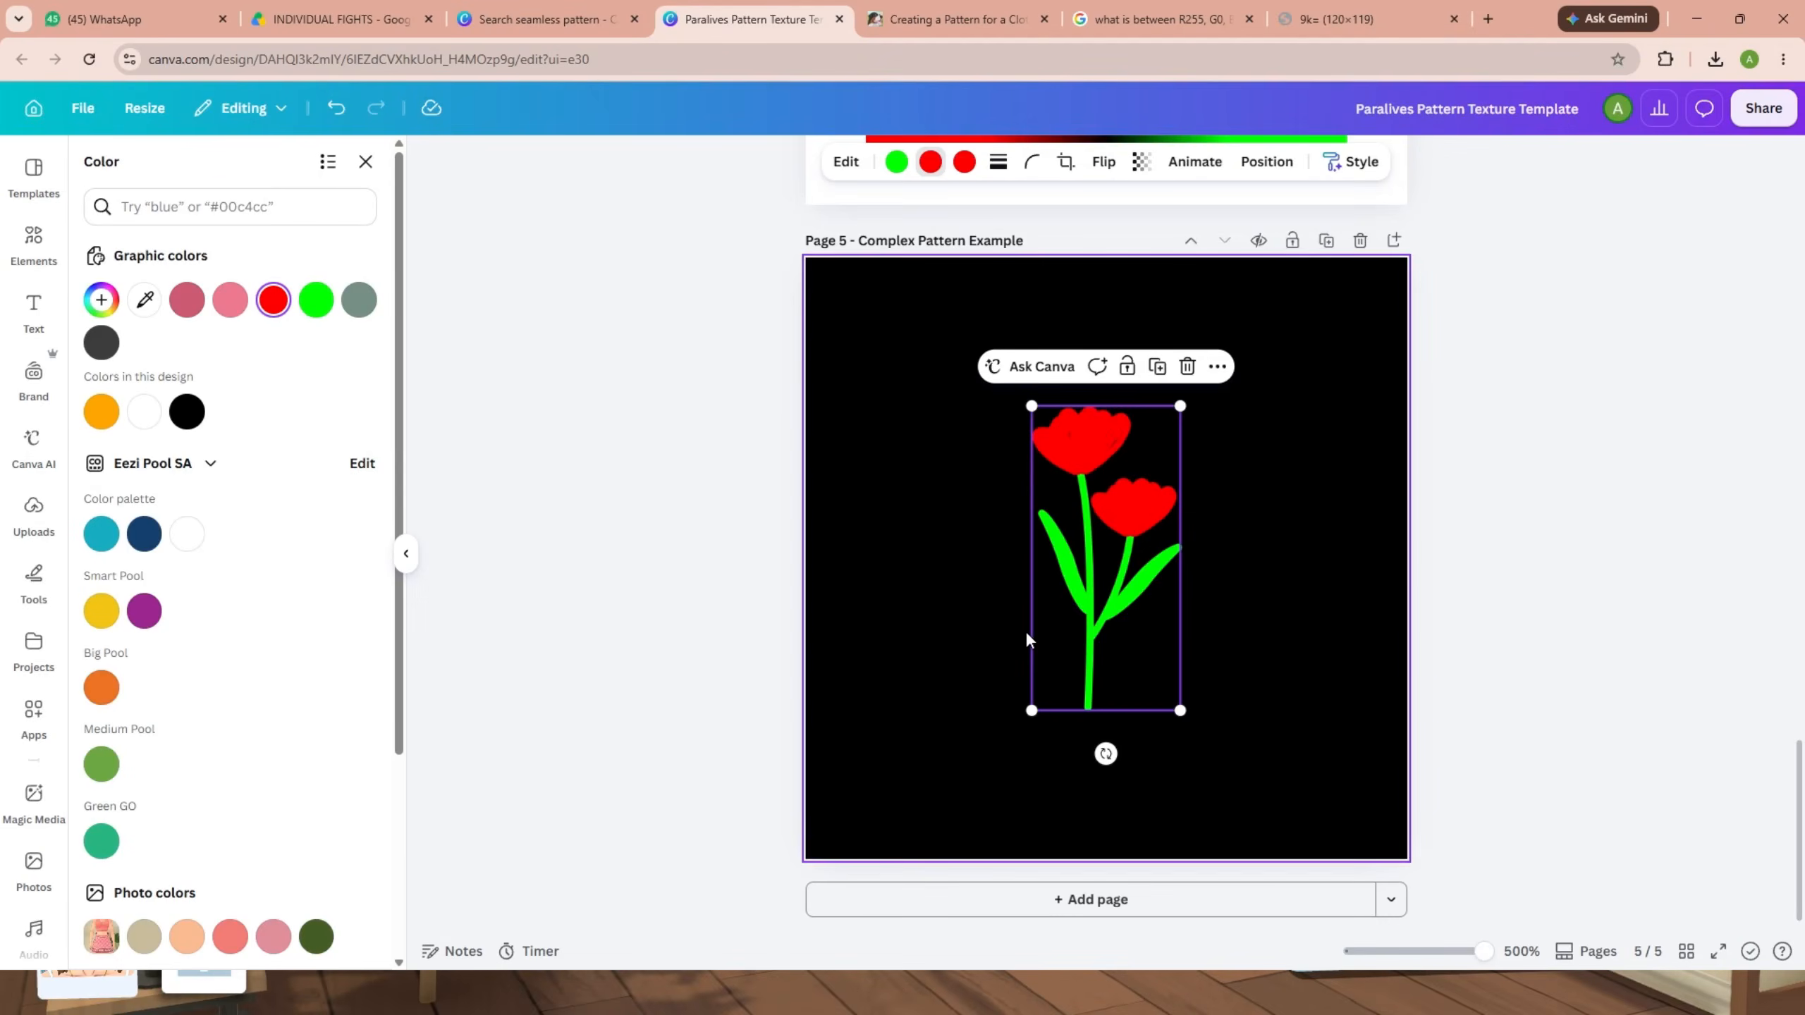
drag(1801, 815, 1803, 212)
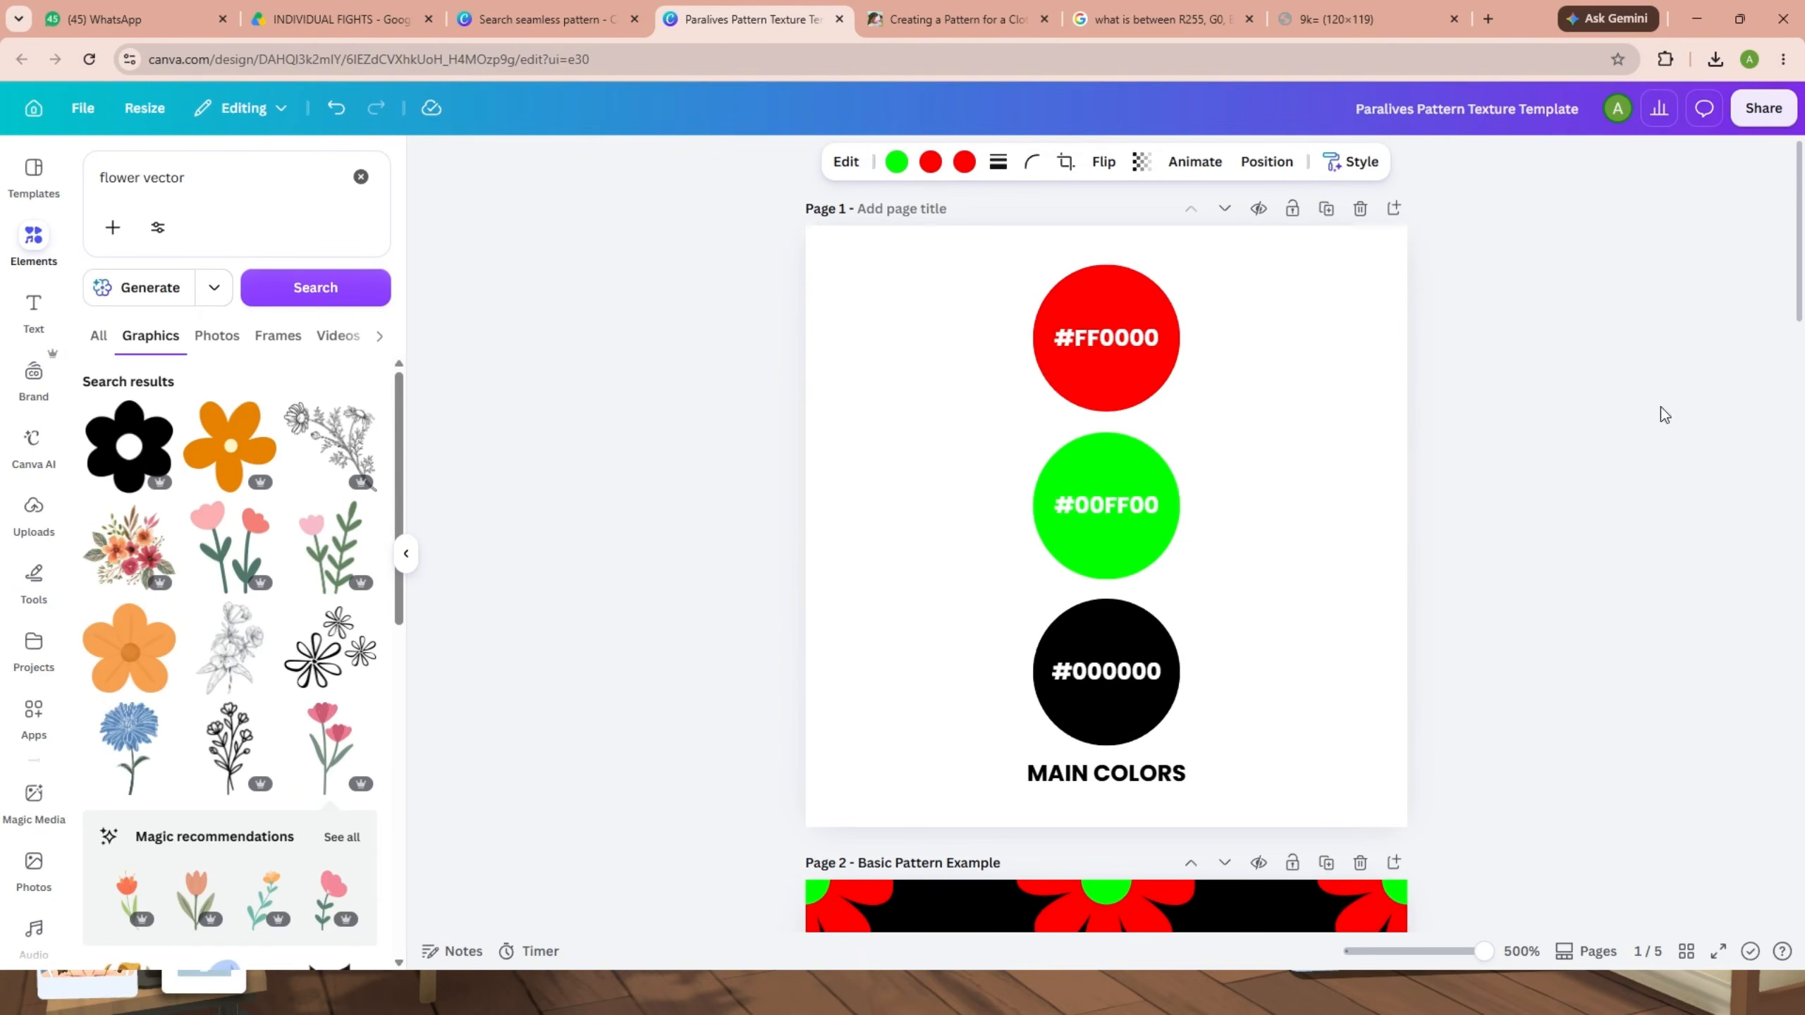
click(1358, 372)
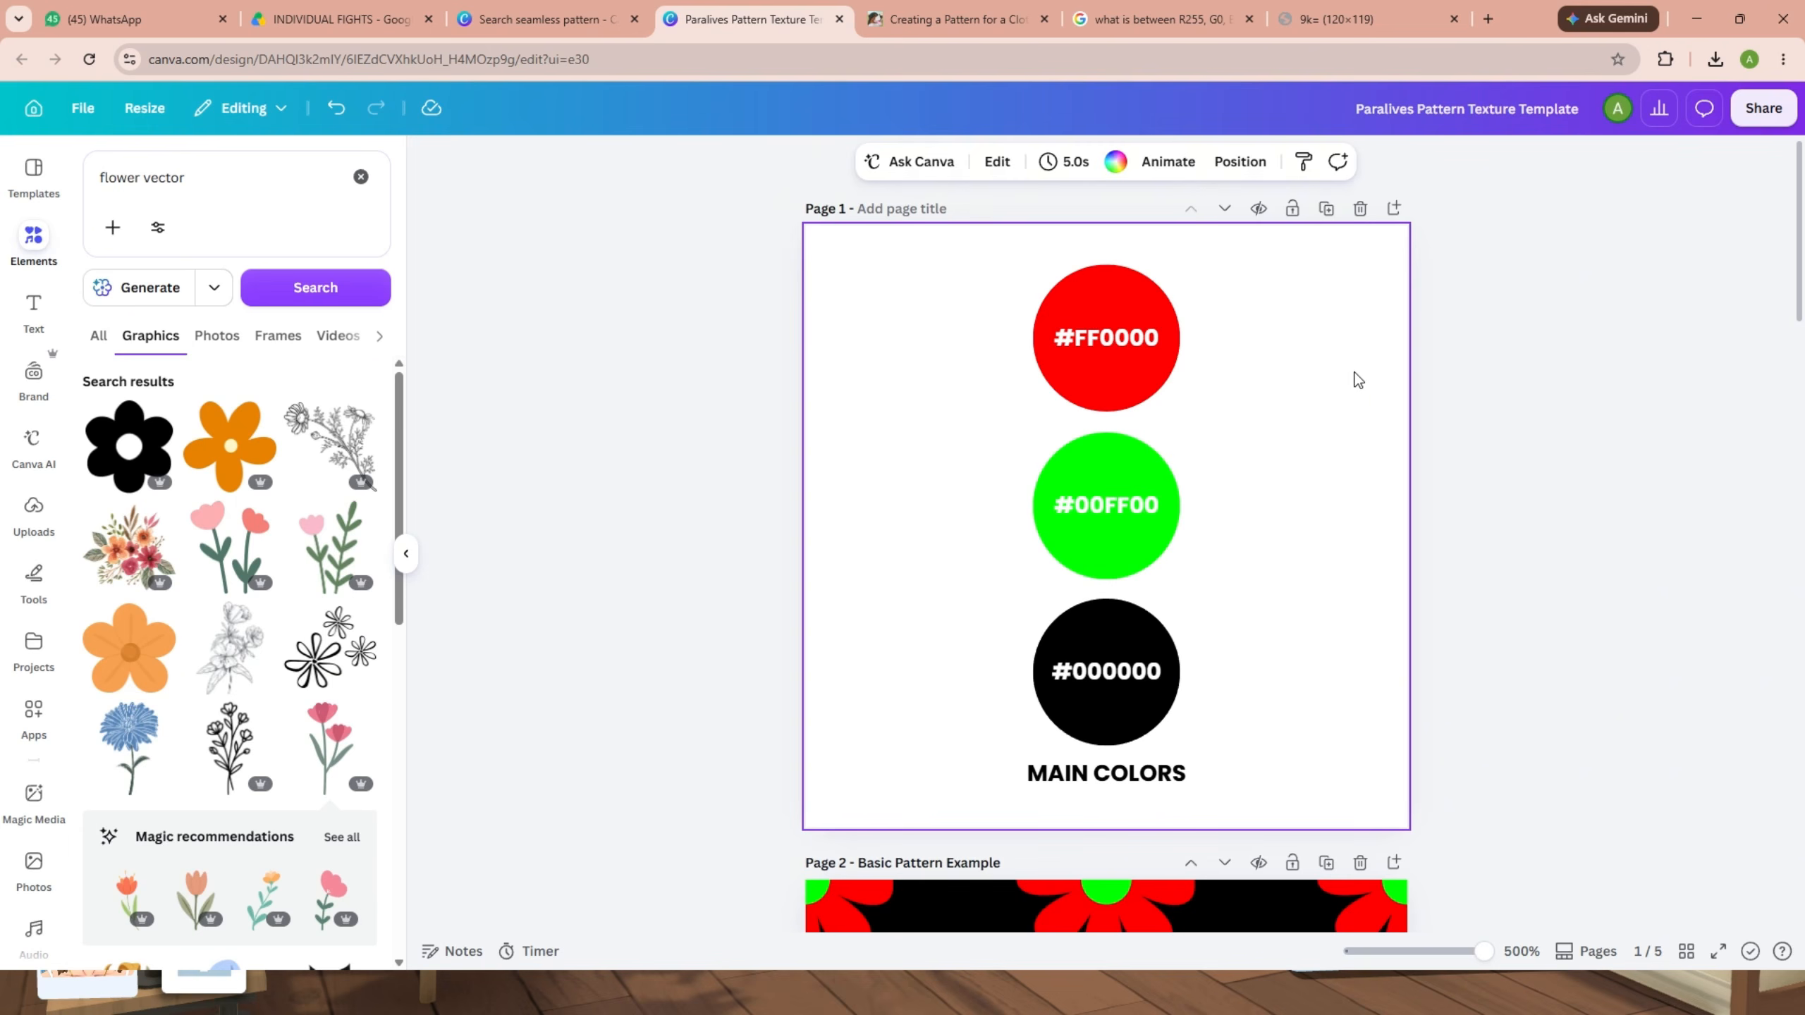
click(1140, 383)
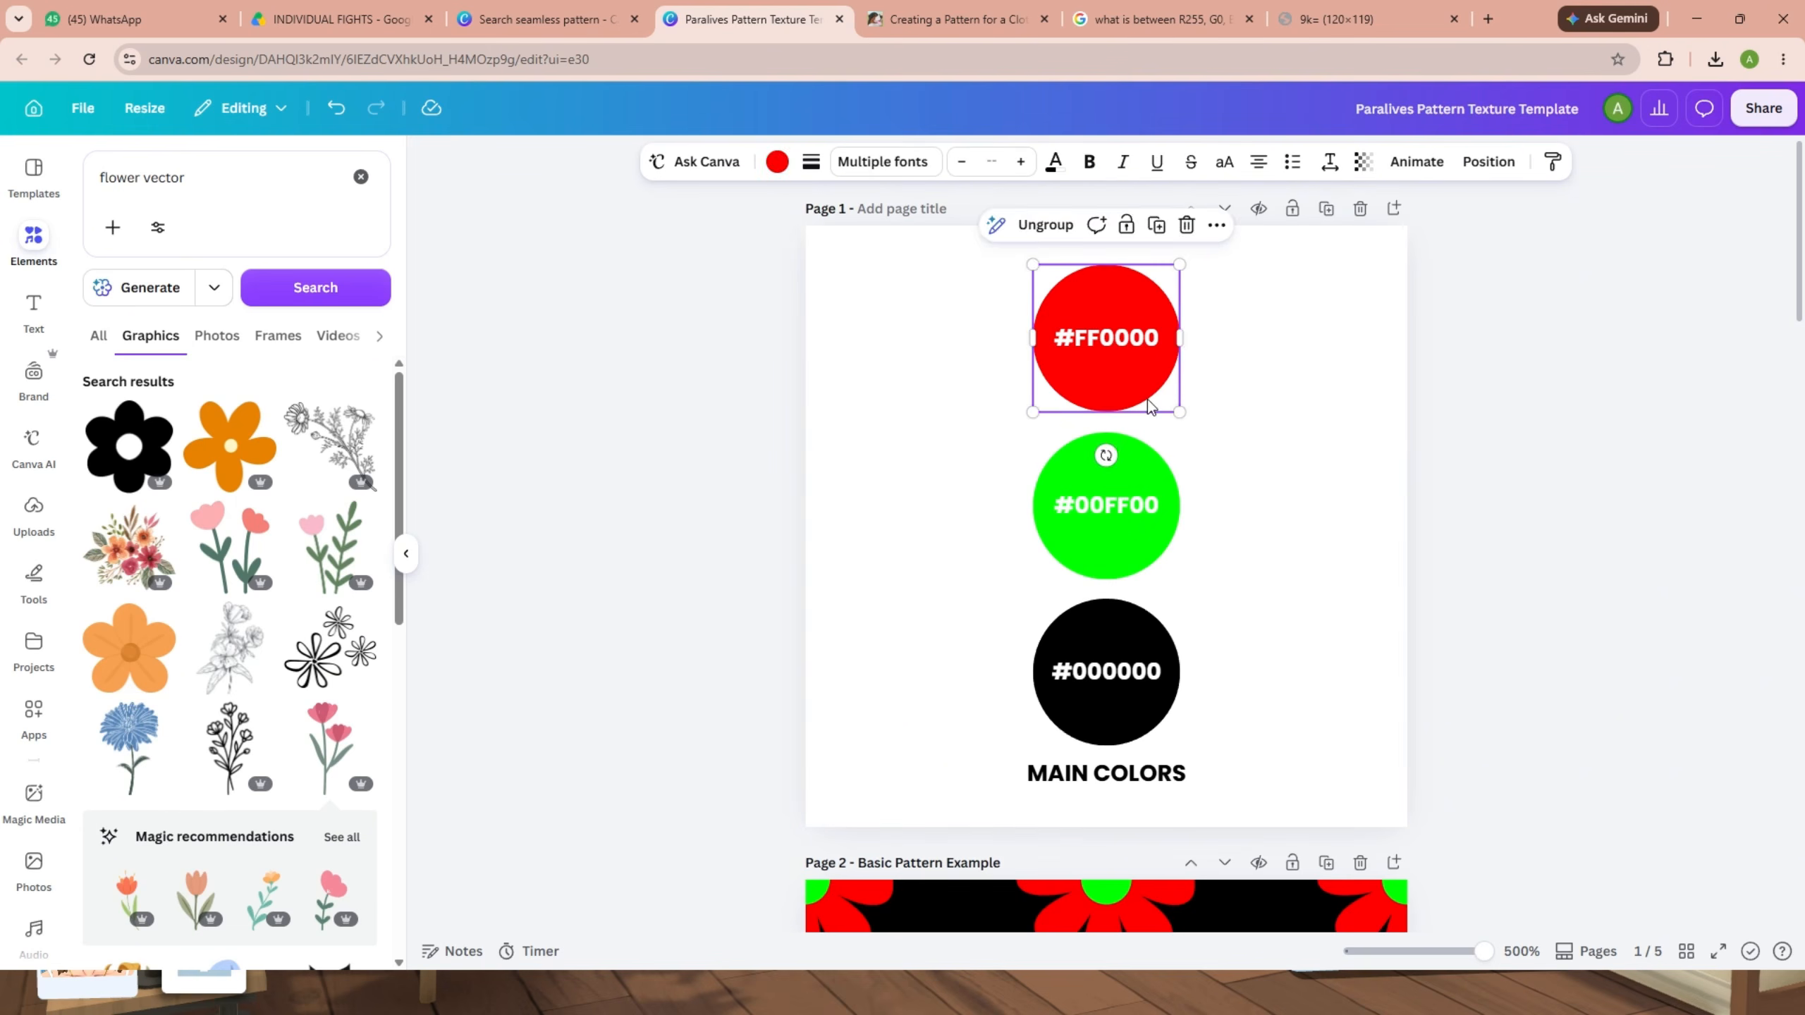
click(1151, 449)
click(1276, 486)
click(1131, 633)
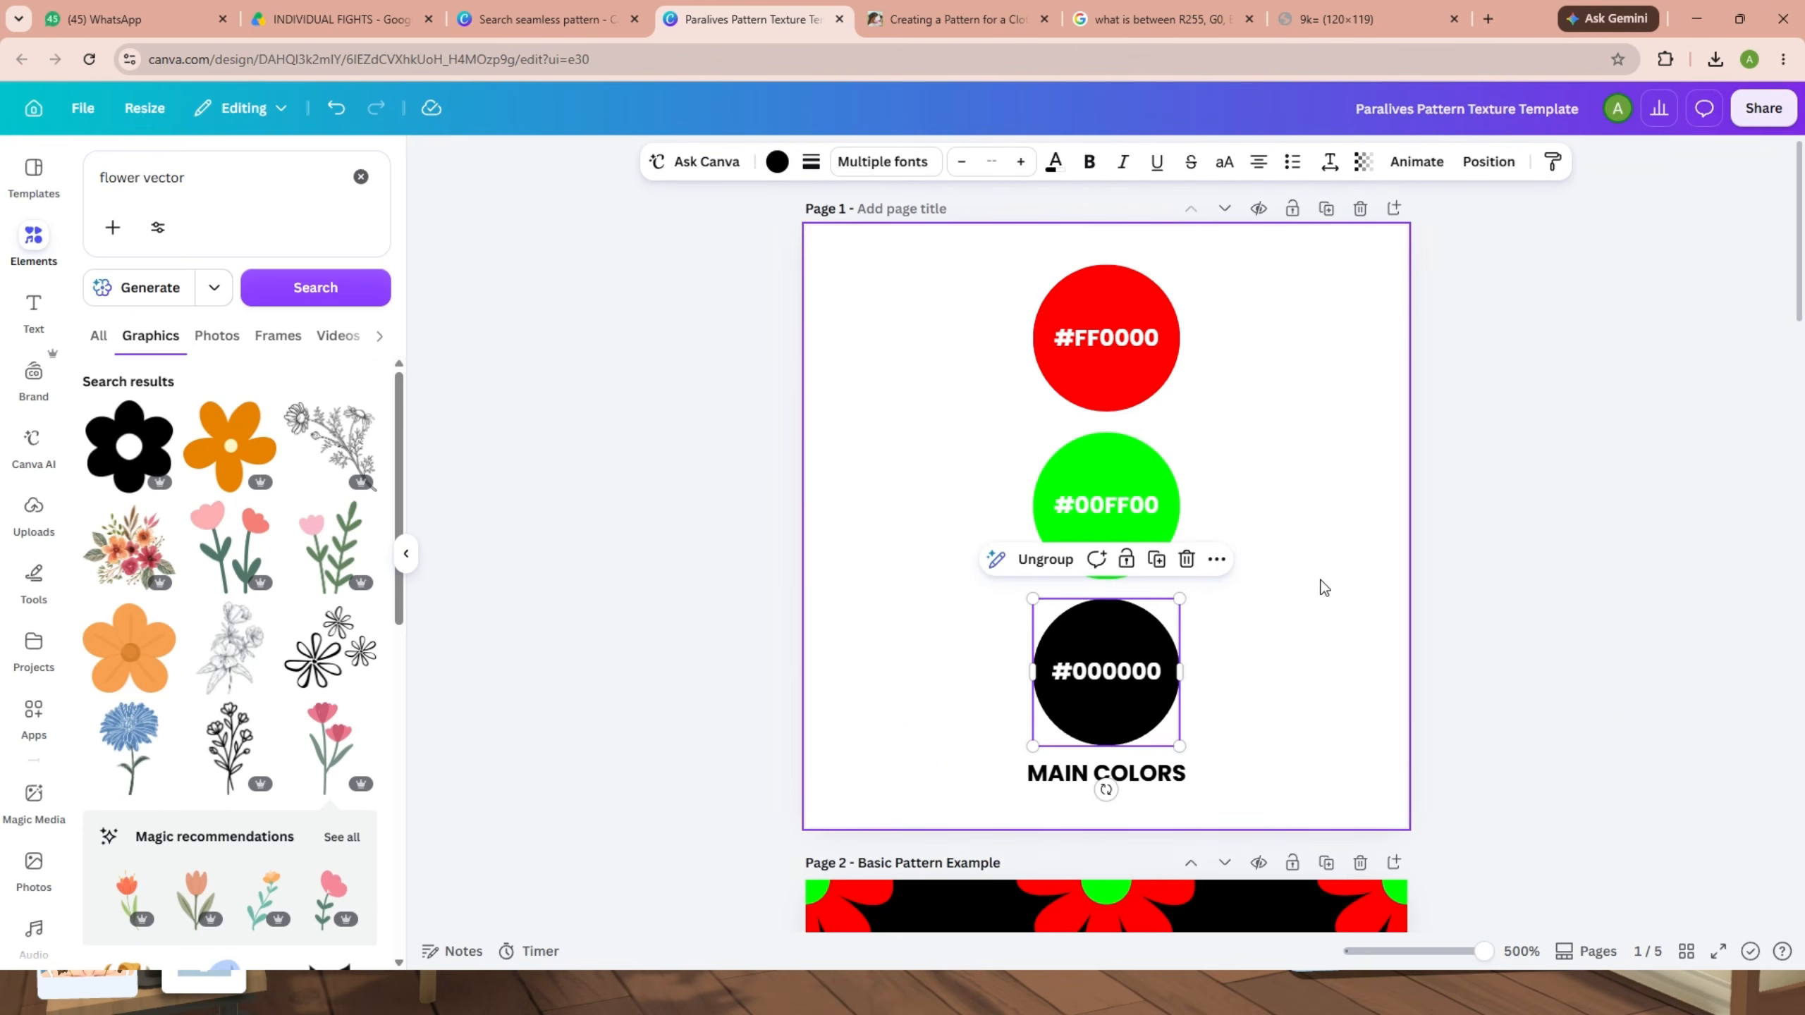
click(1322, 587)
click(1120, 444)
click(1286, 429)
click(1140, 294)
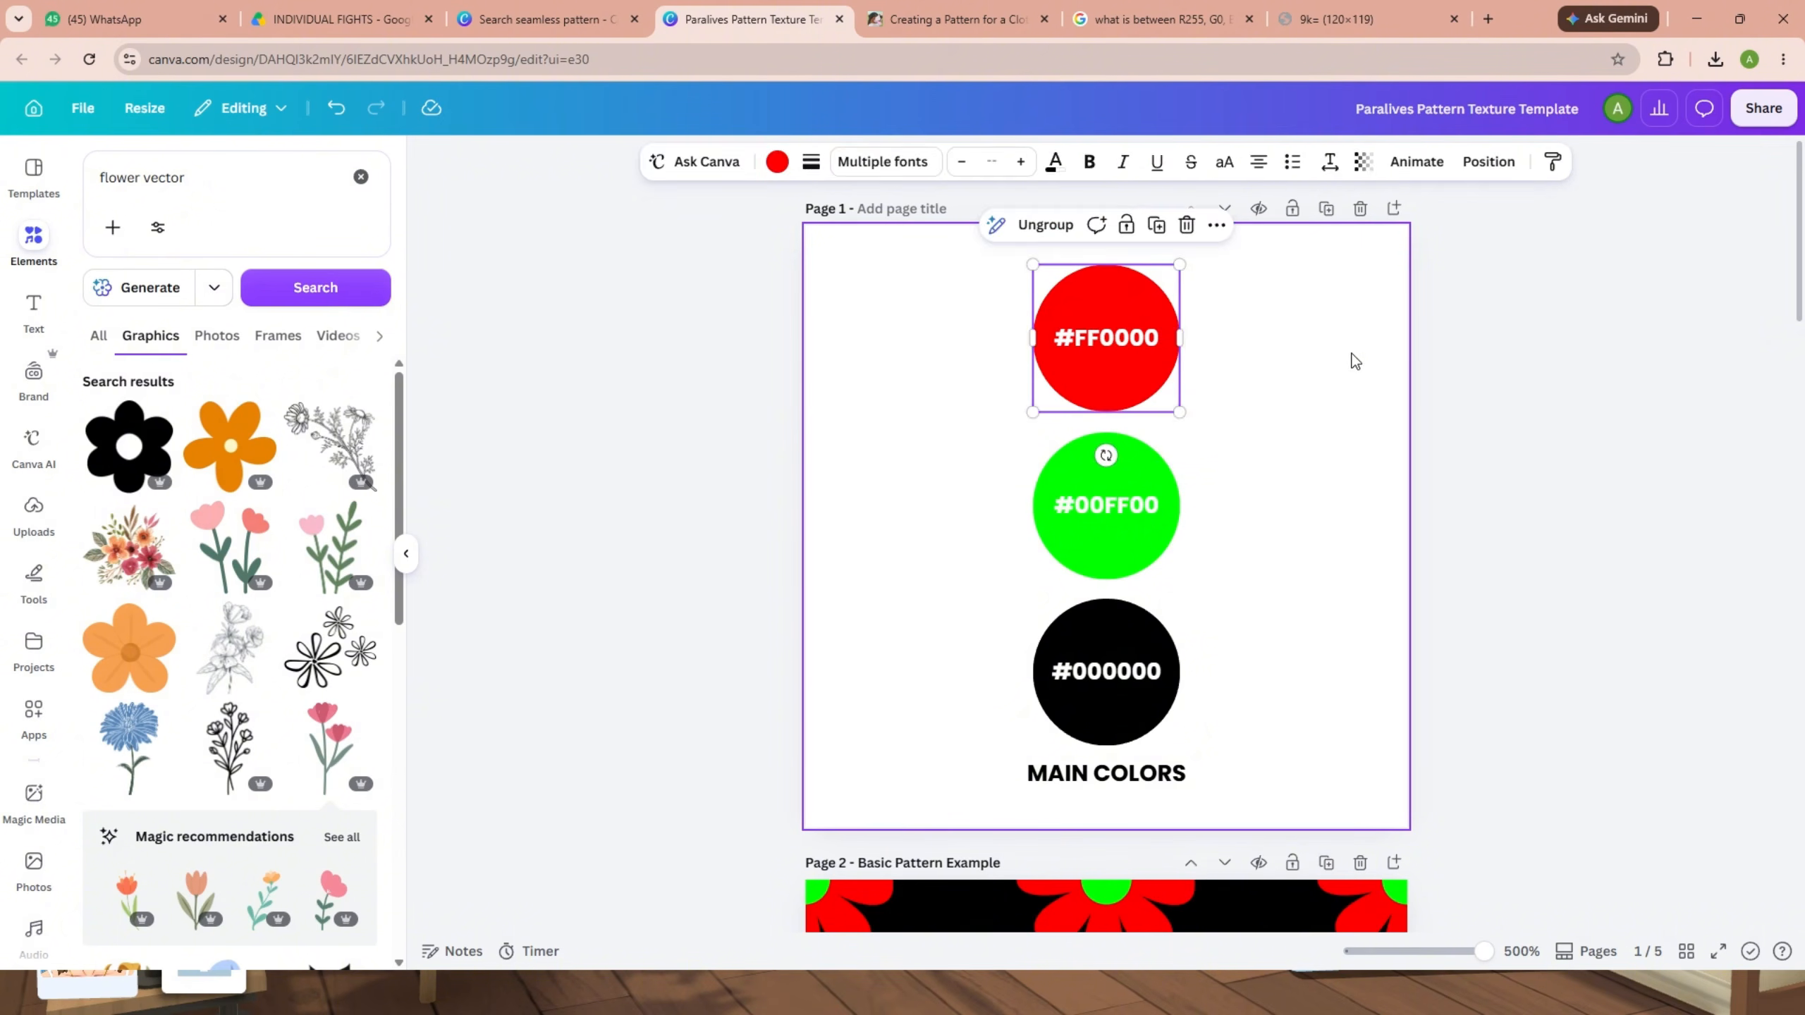
click(1348, 348)
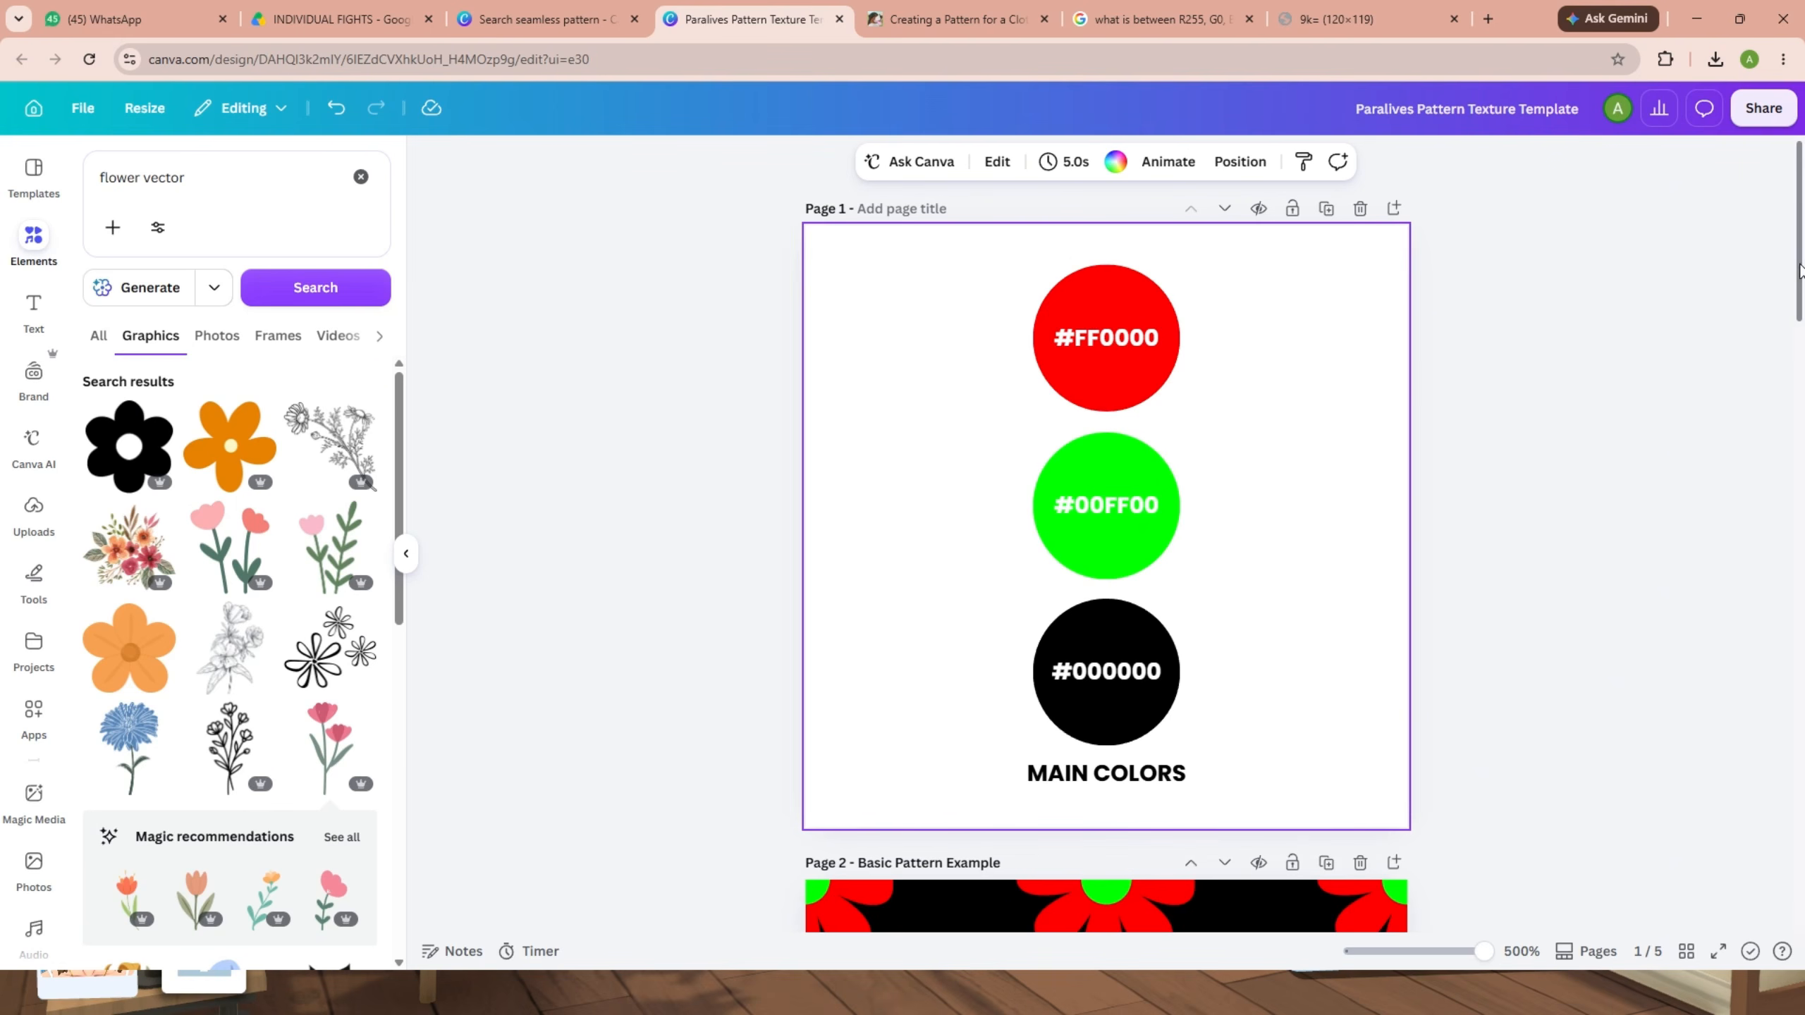
drag(1801, 238, 1803, 388)
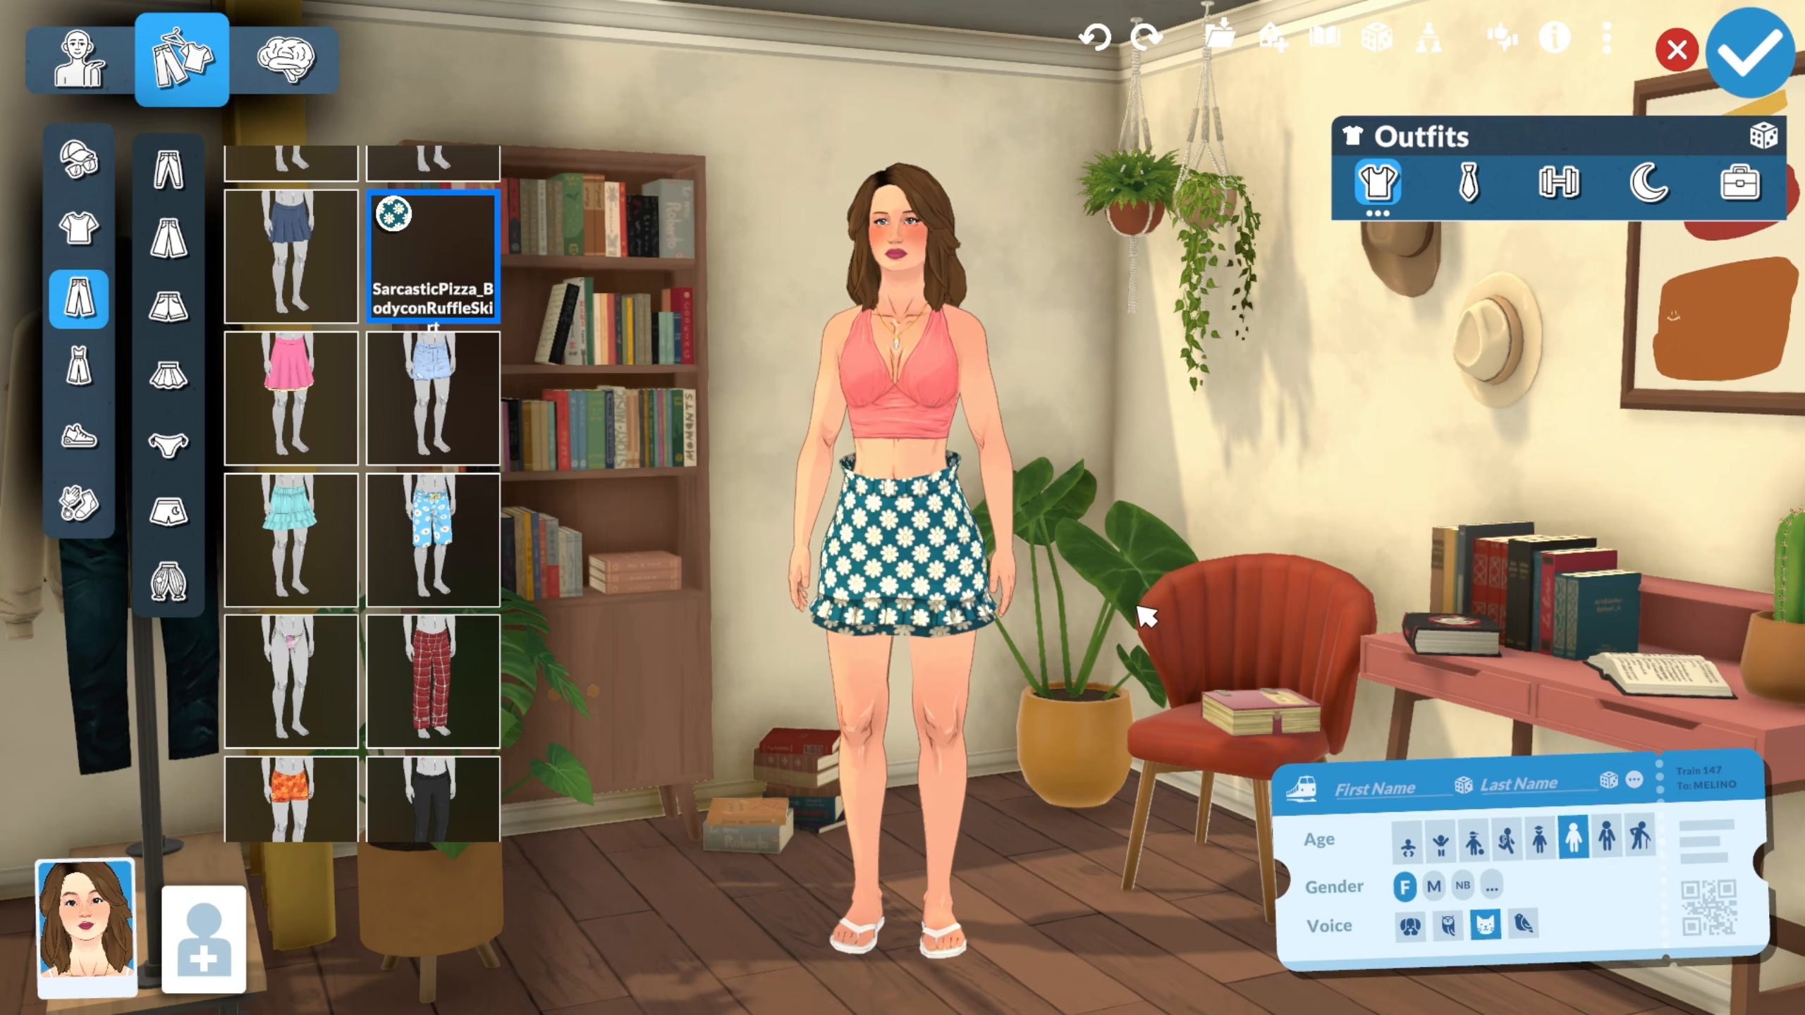
Switch back to the browser and read the recommended pattern texture size in the Paralives wiki guide on creating a clothing pattern.
key(super)
click(1029, 992)
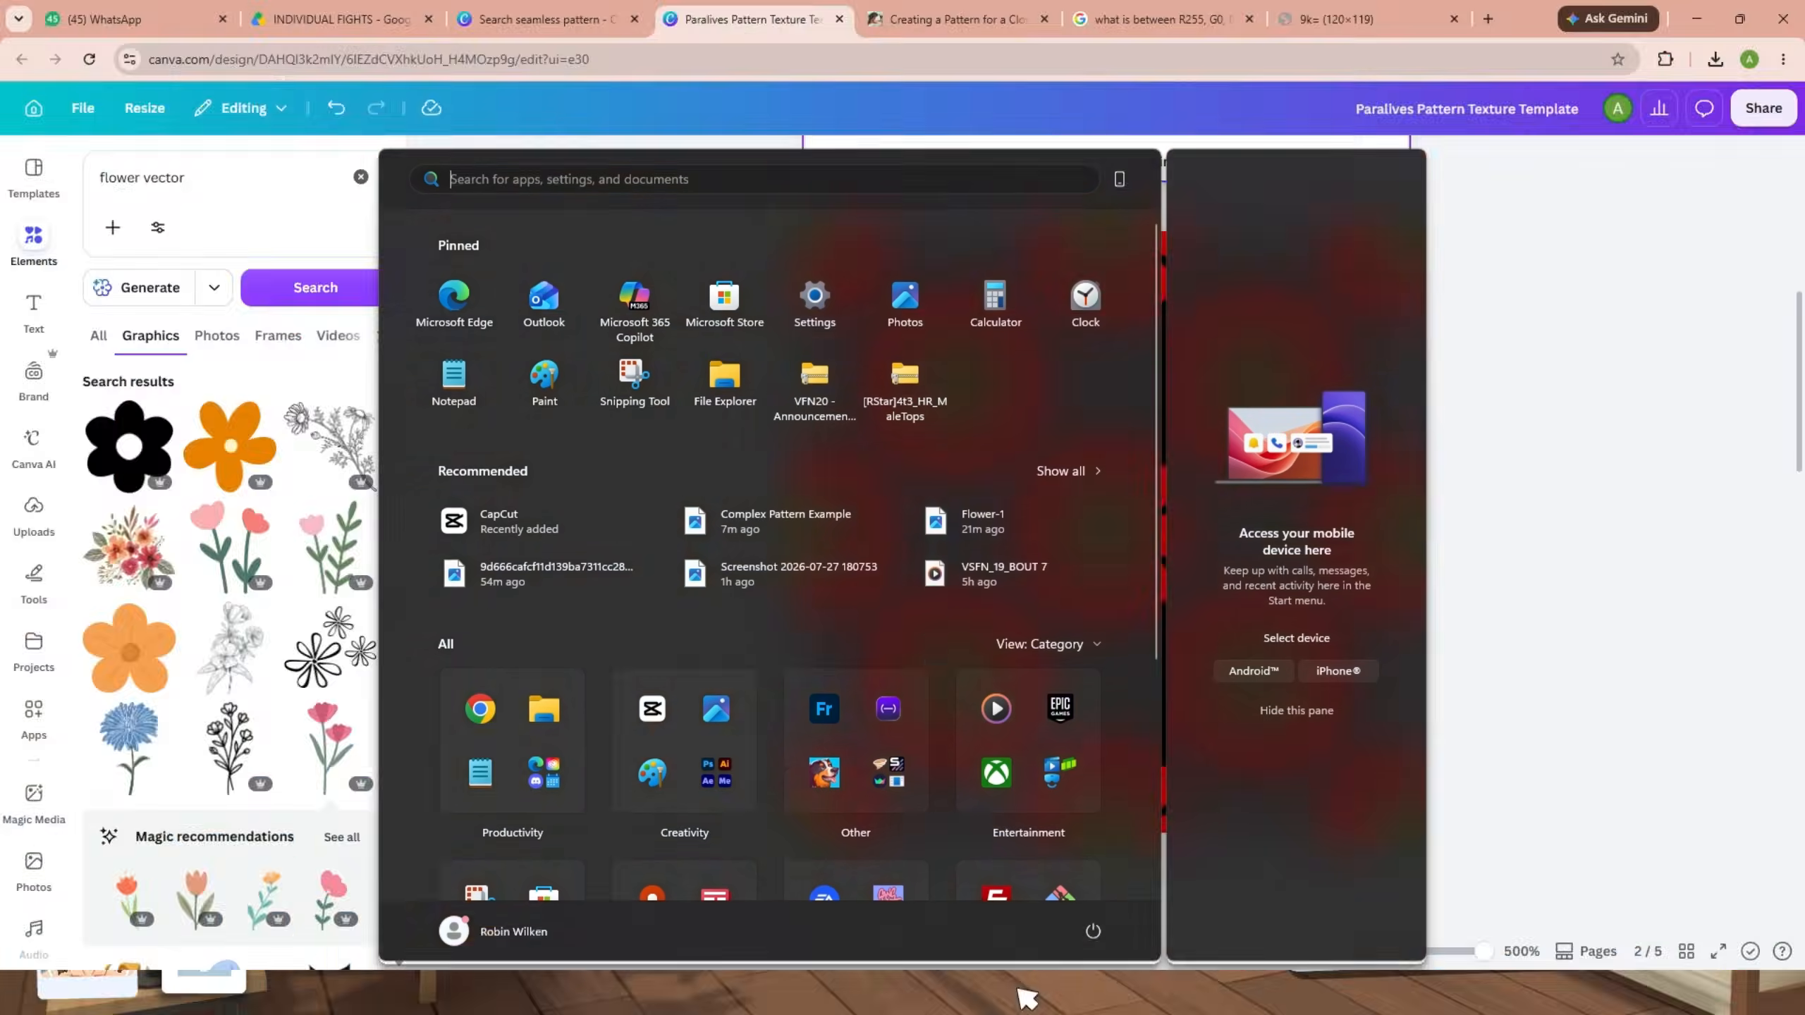
scroll(1521, 626, up, 5)
click(1529, 579)
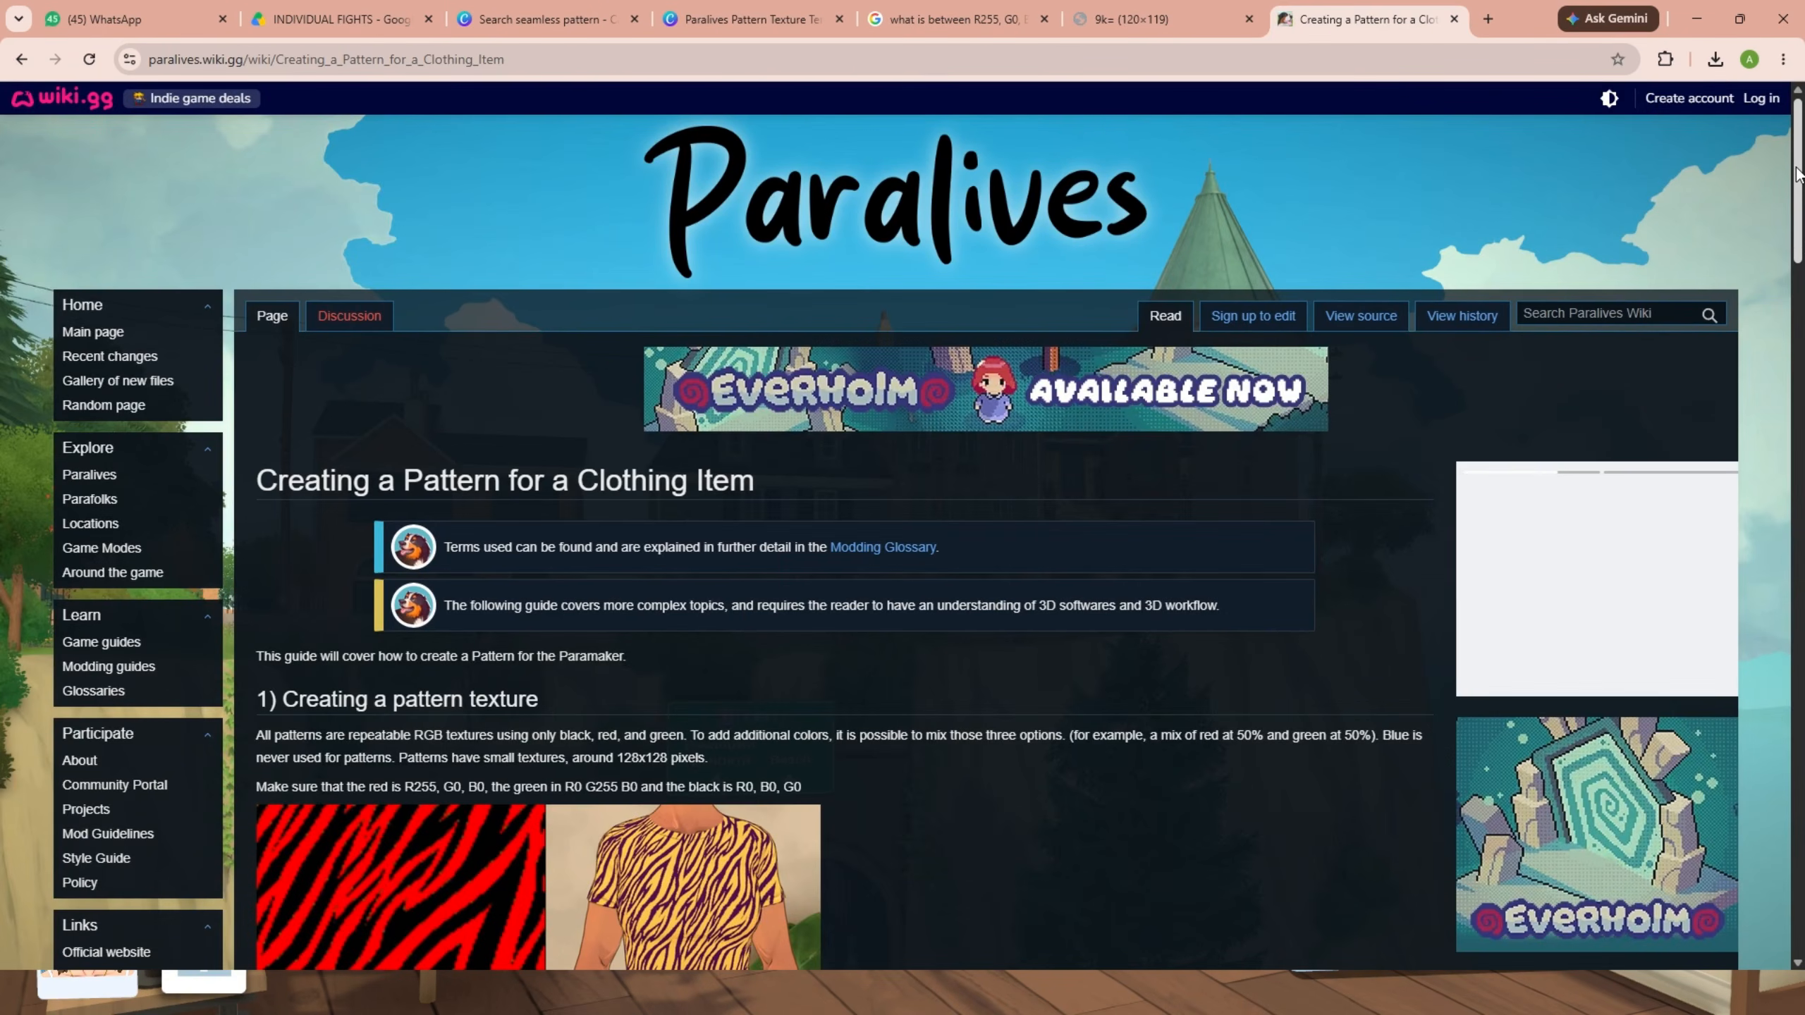
scroll(1798, 174, down, 4)
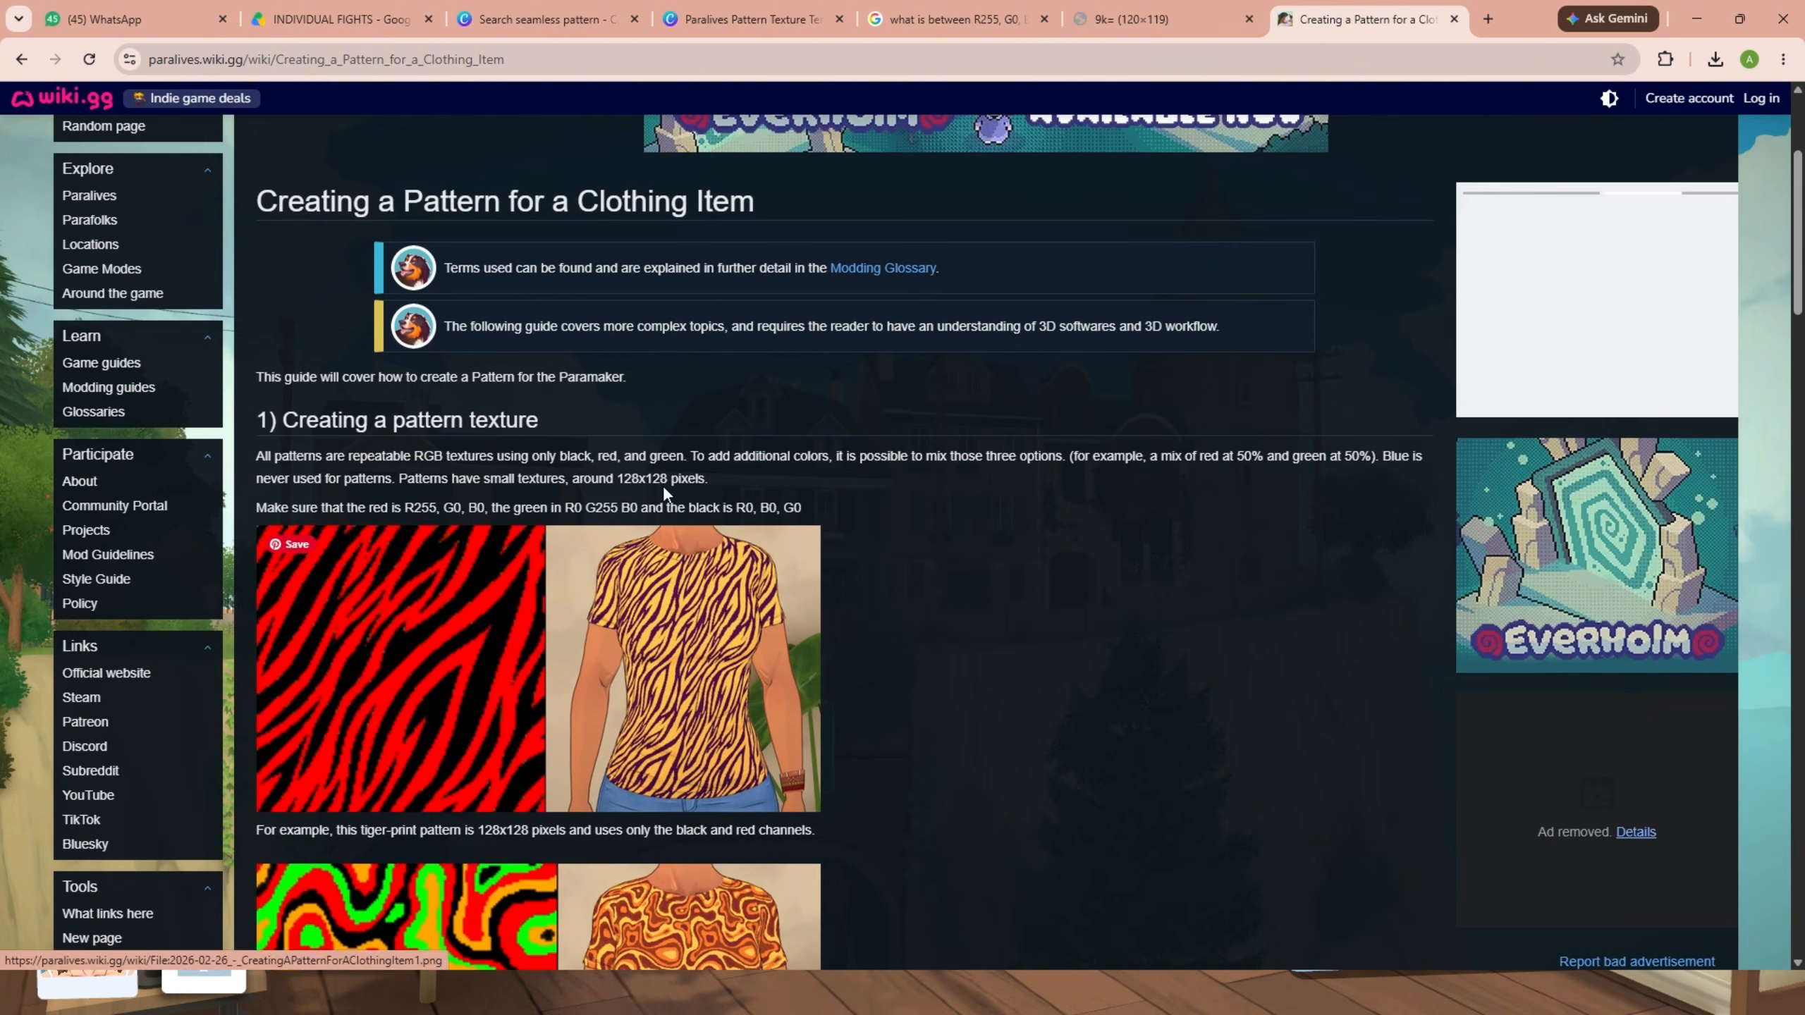
mouse_move(668, 481)
mouse_down()
mouse_move(623, 484)
mouse_move(662, 488)
mouse_up()
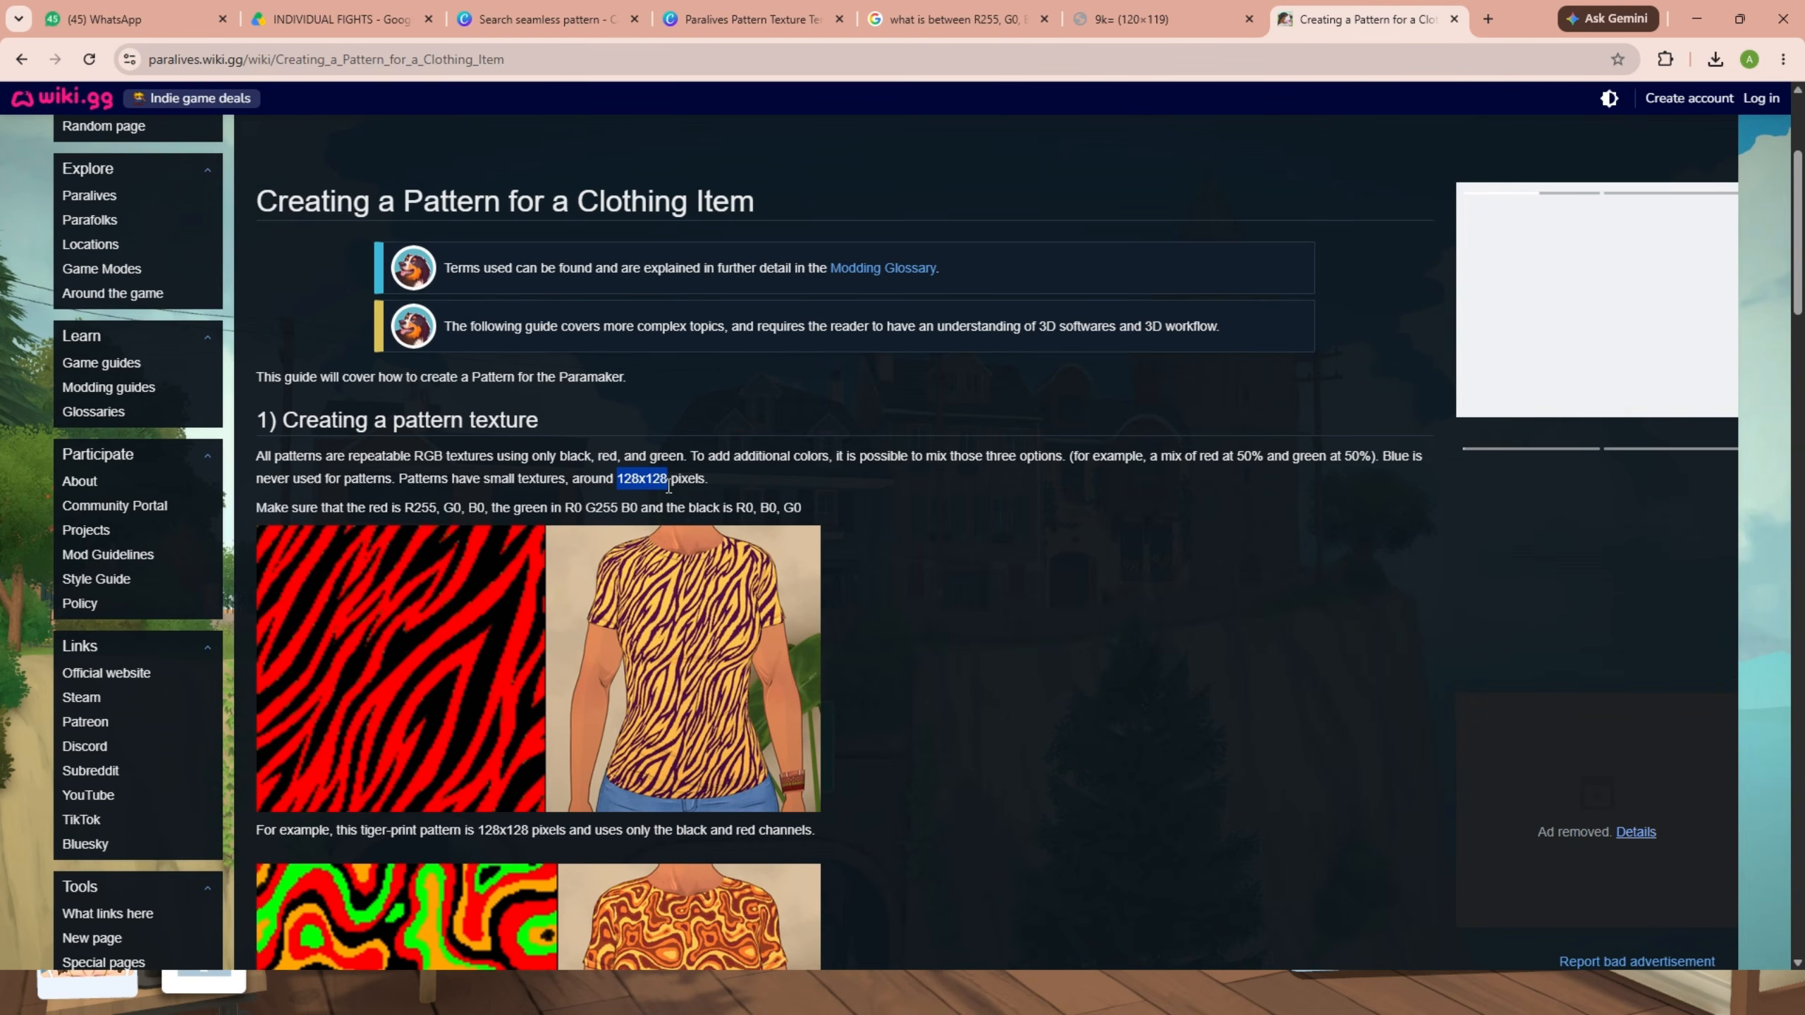
click(783, 471)
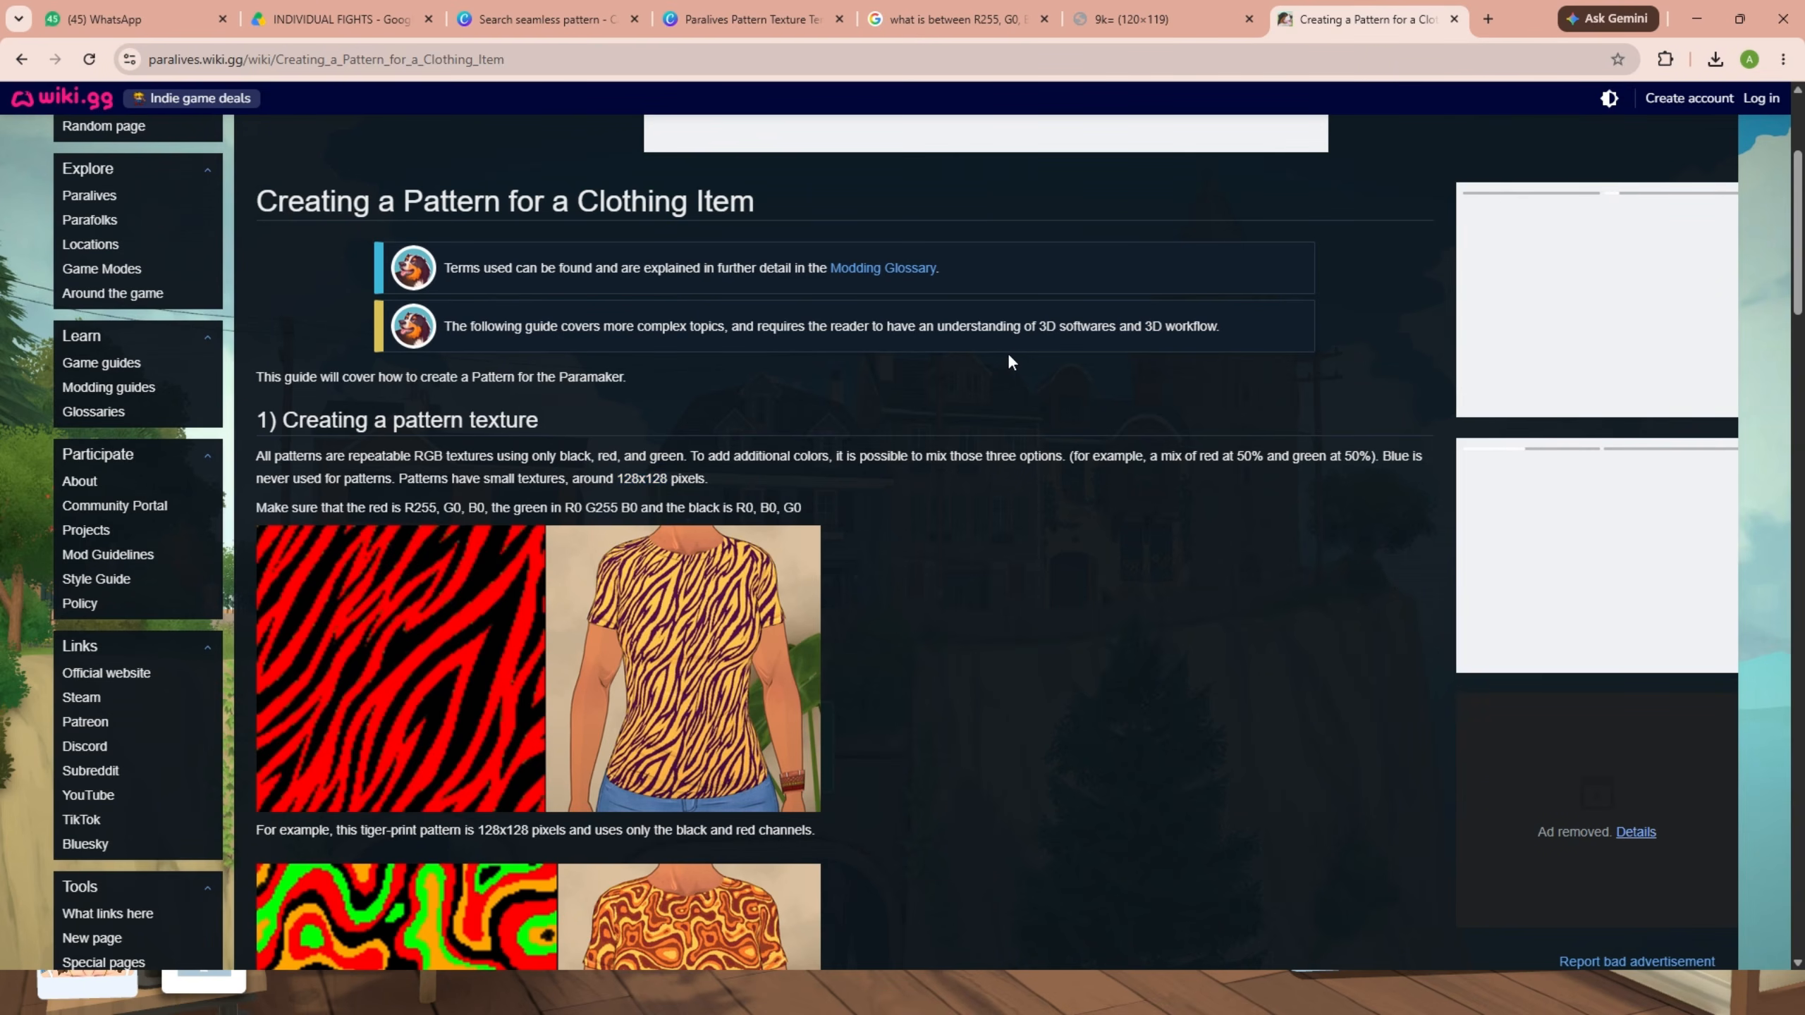
Return to the Paralives Pattern Texture Template design in Canva and add a blank page after the Main Colors page.
click(726, 7)
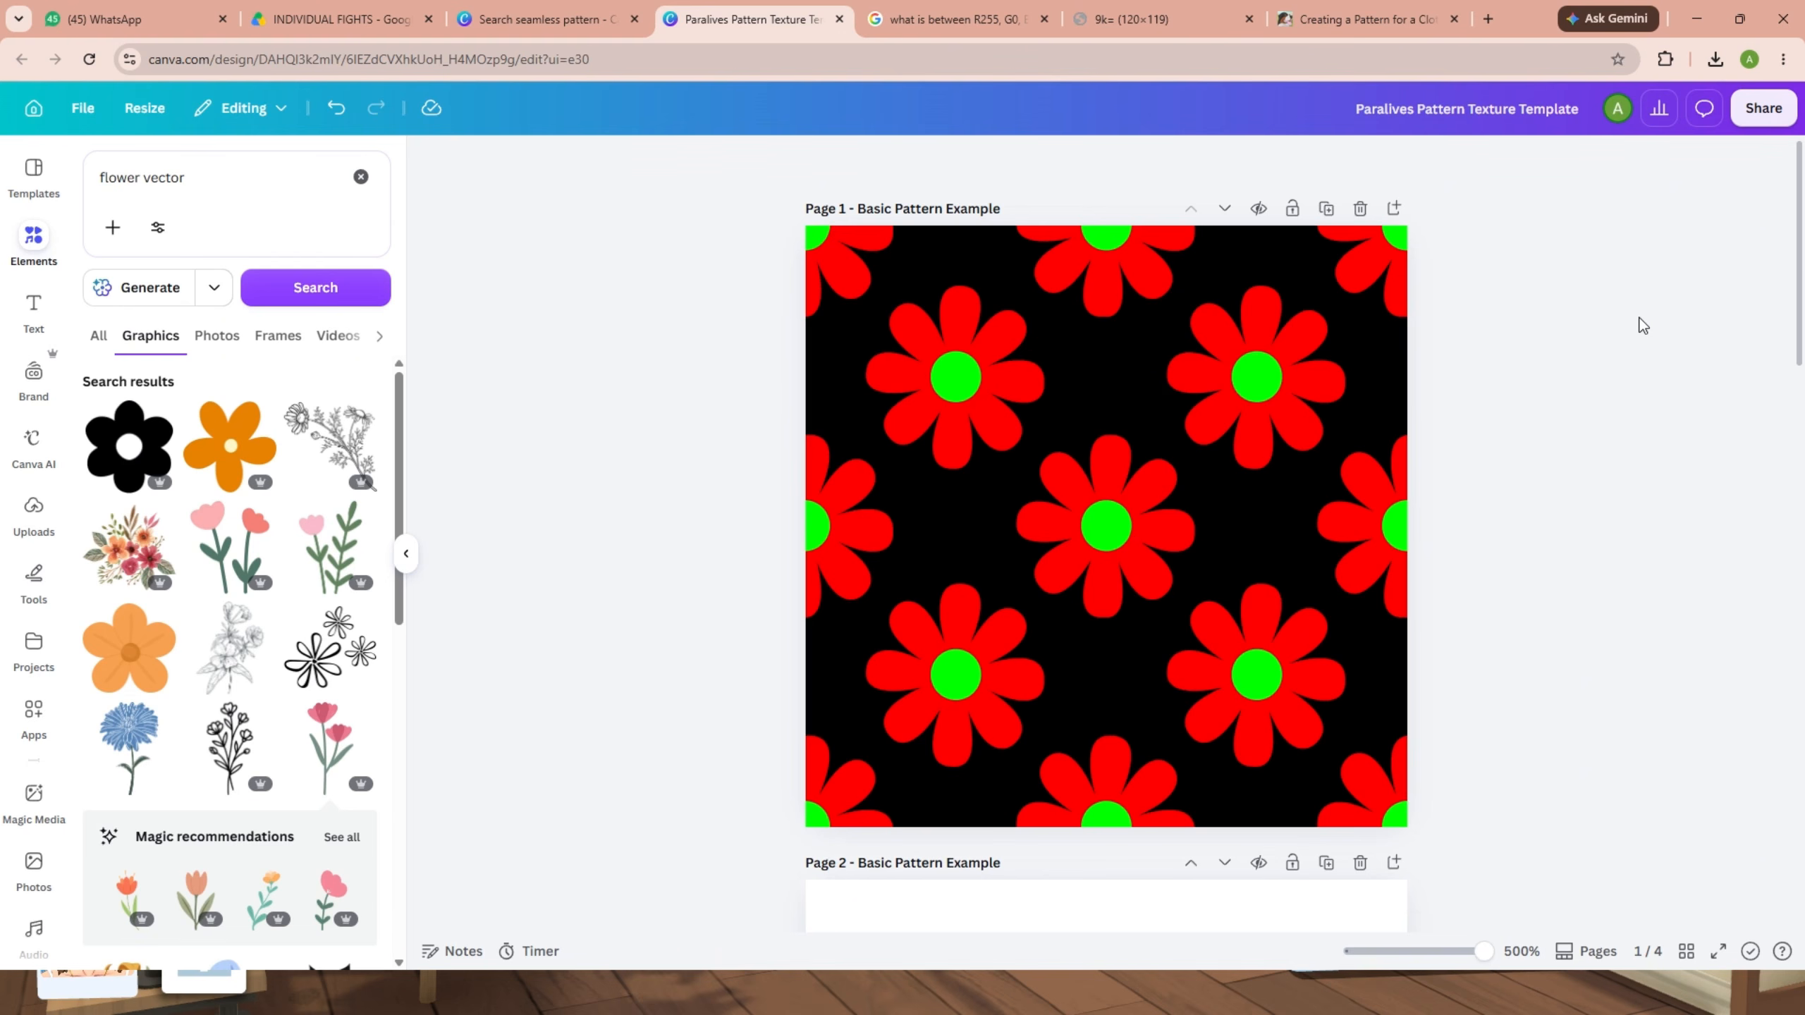
drag(1801, 238, 1802, 860)
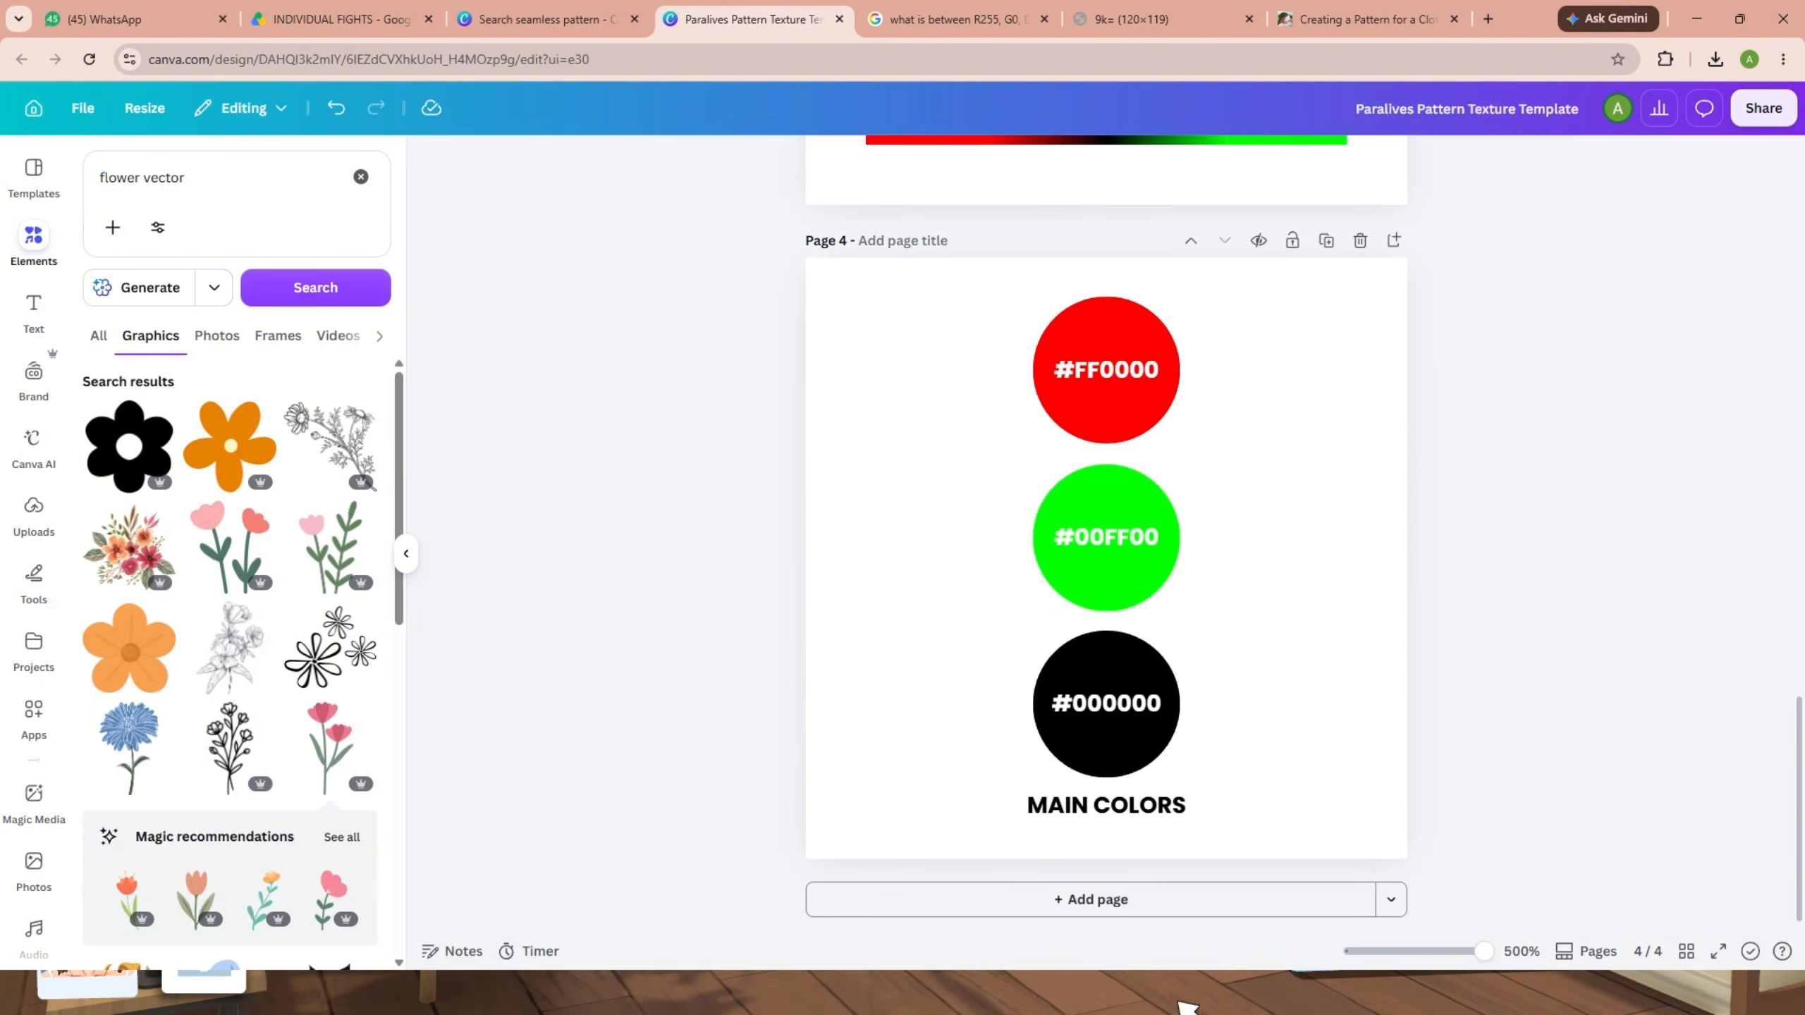
click(1115, 909)
scroll(1493, 641, up, 5)
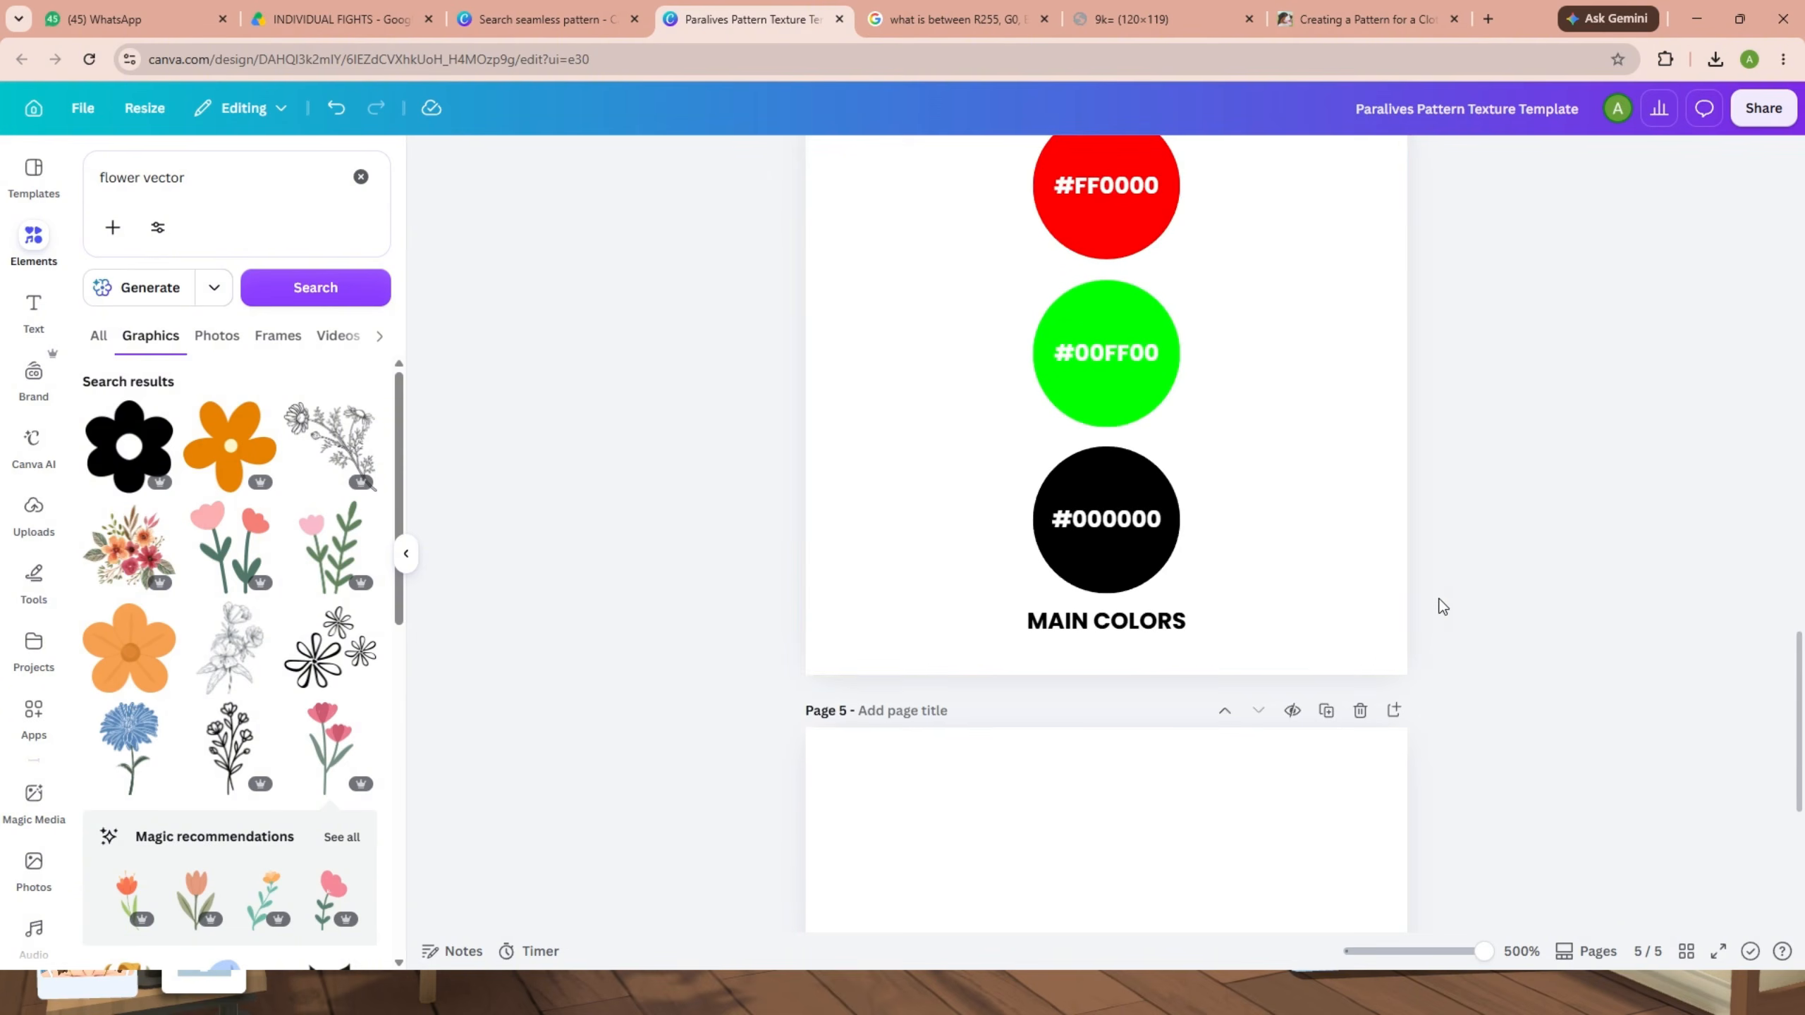
scroll(1439, 600, up, 1)
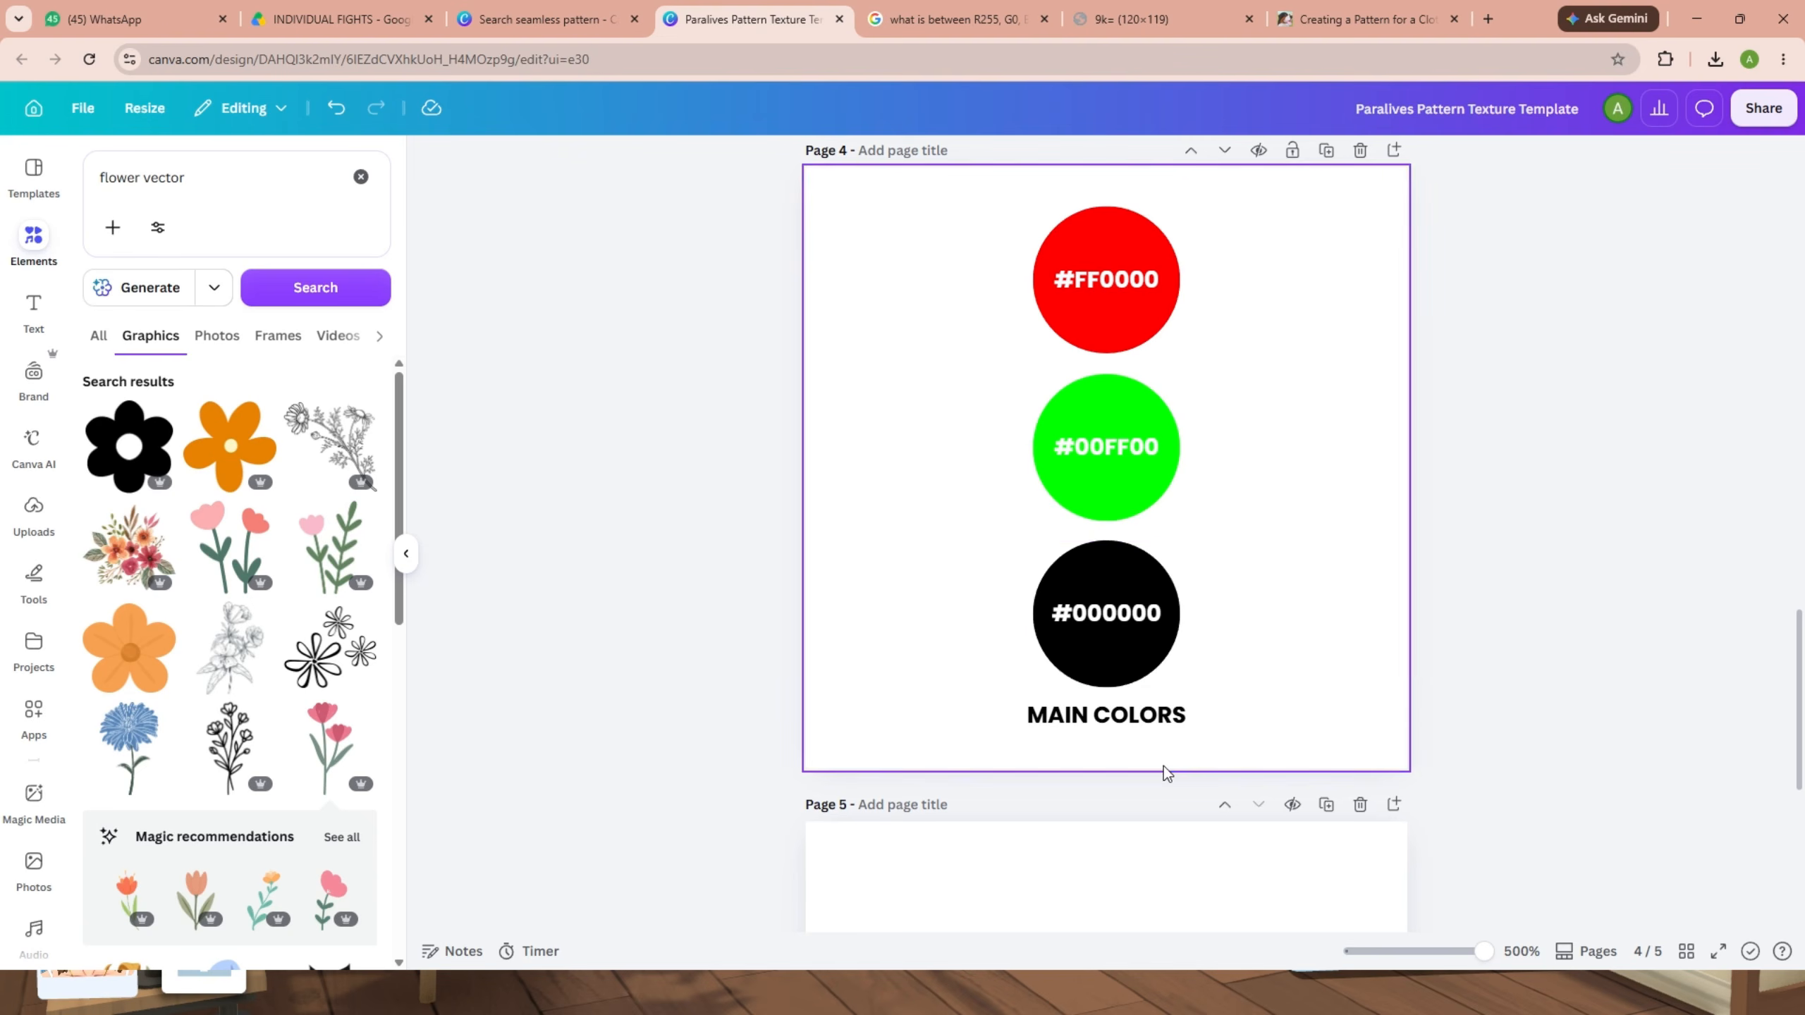
click(1162, 696)
scroll(1177, 668, down, 5)
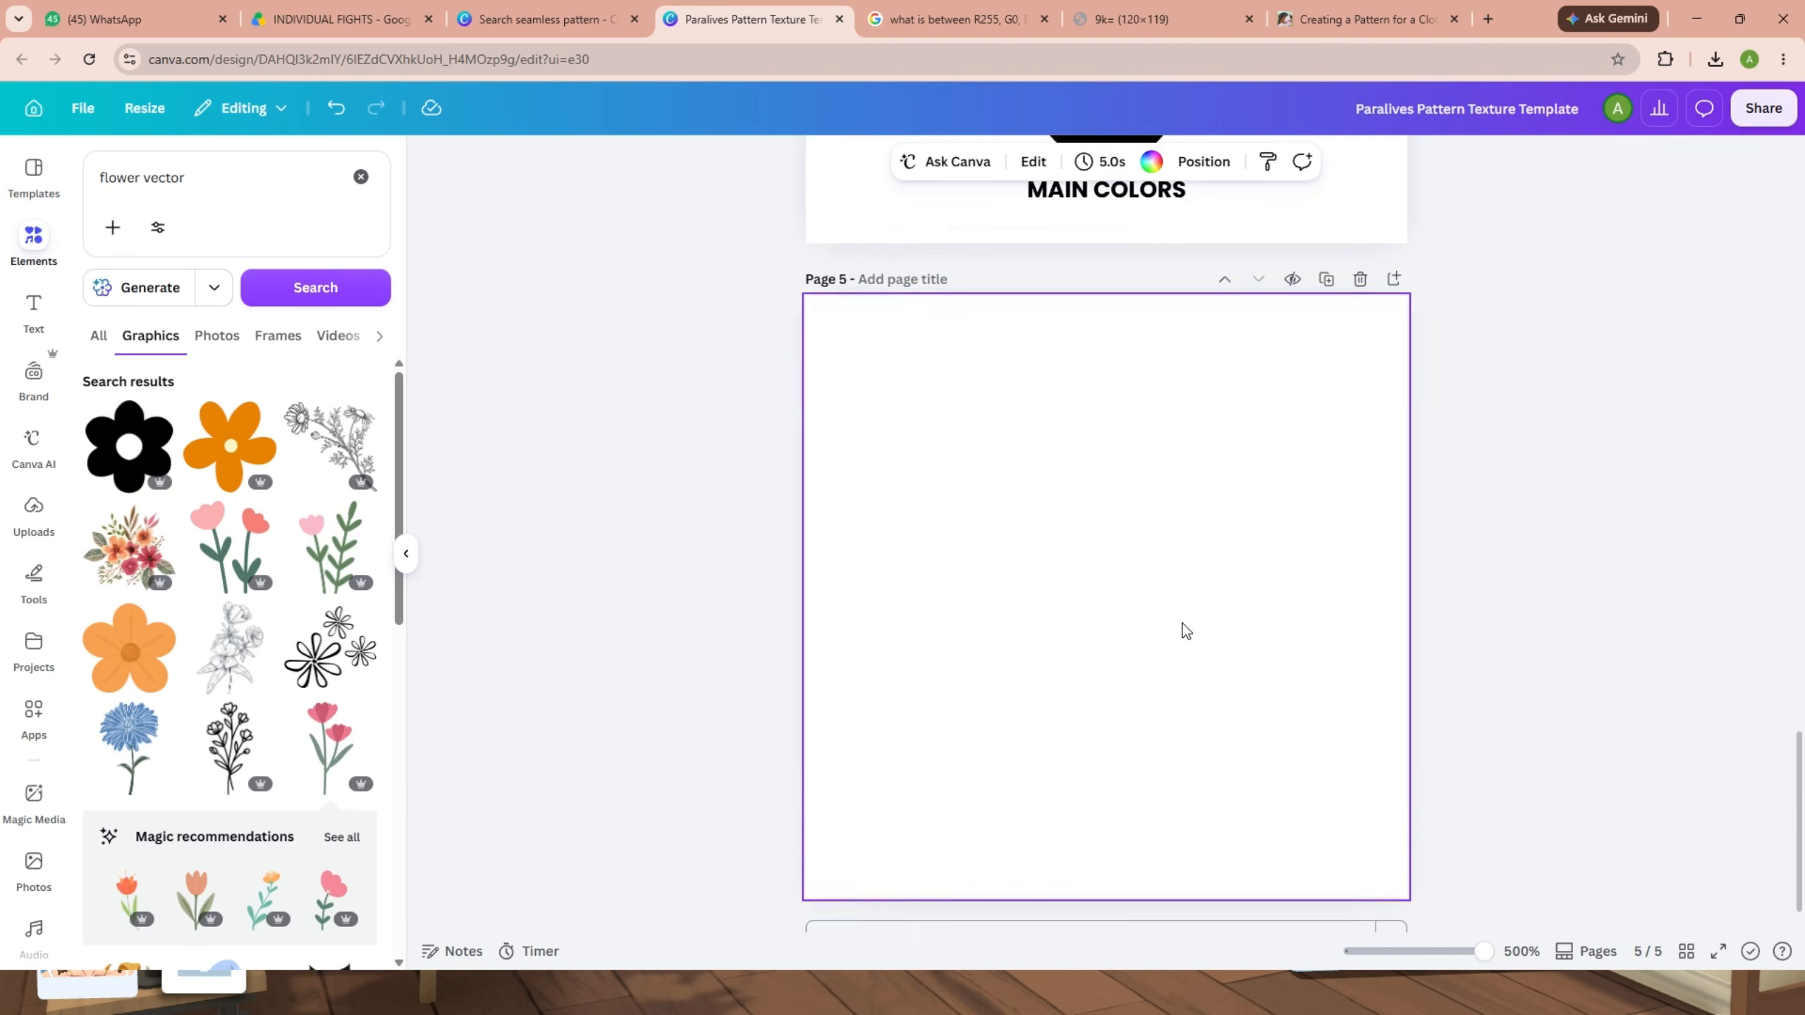
scroll(1185, 630, up, 5)
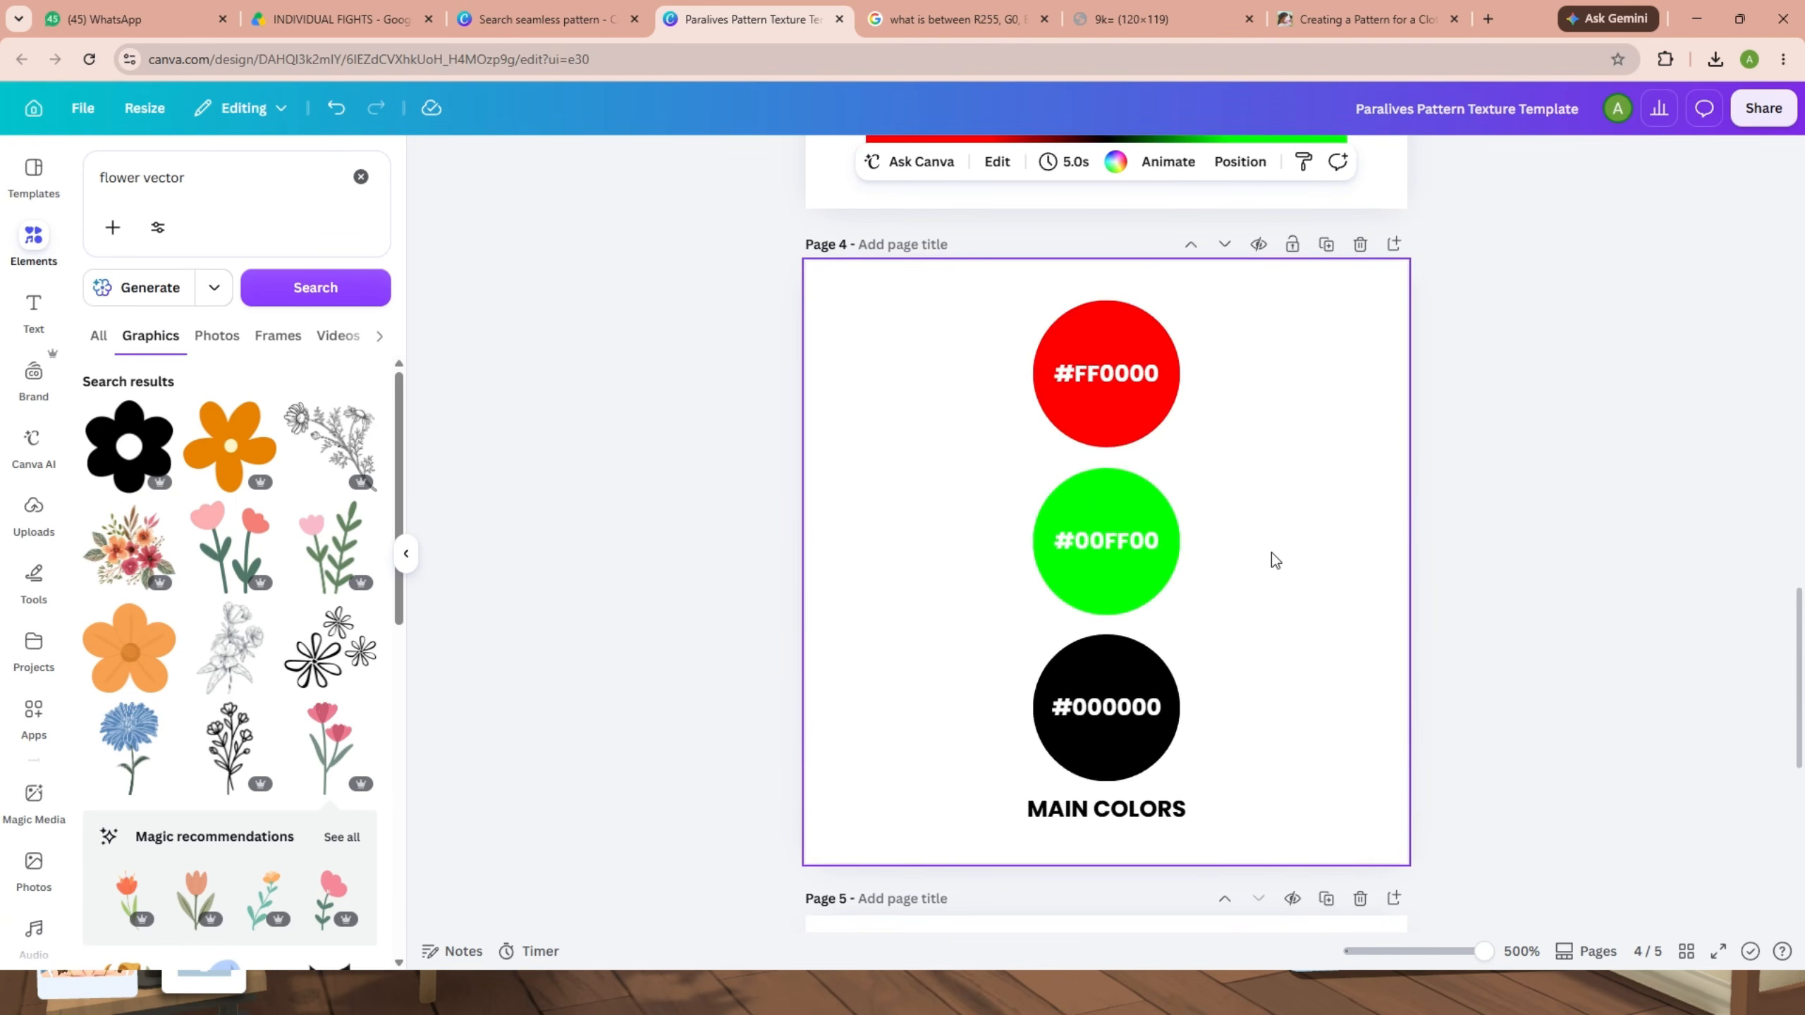
scroll(1305, 562, down, 5)
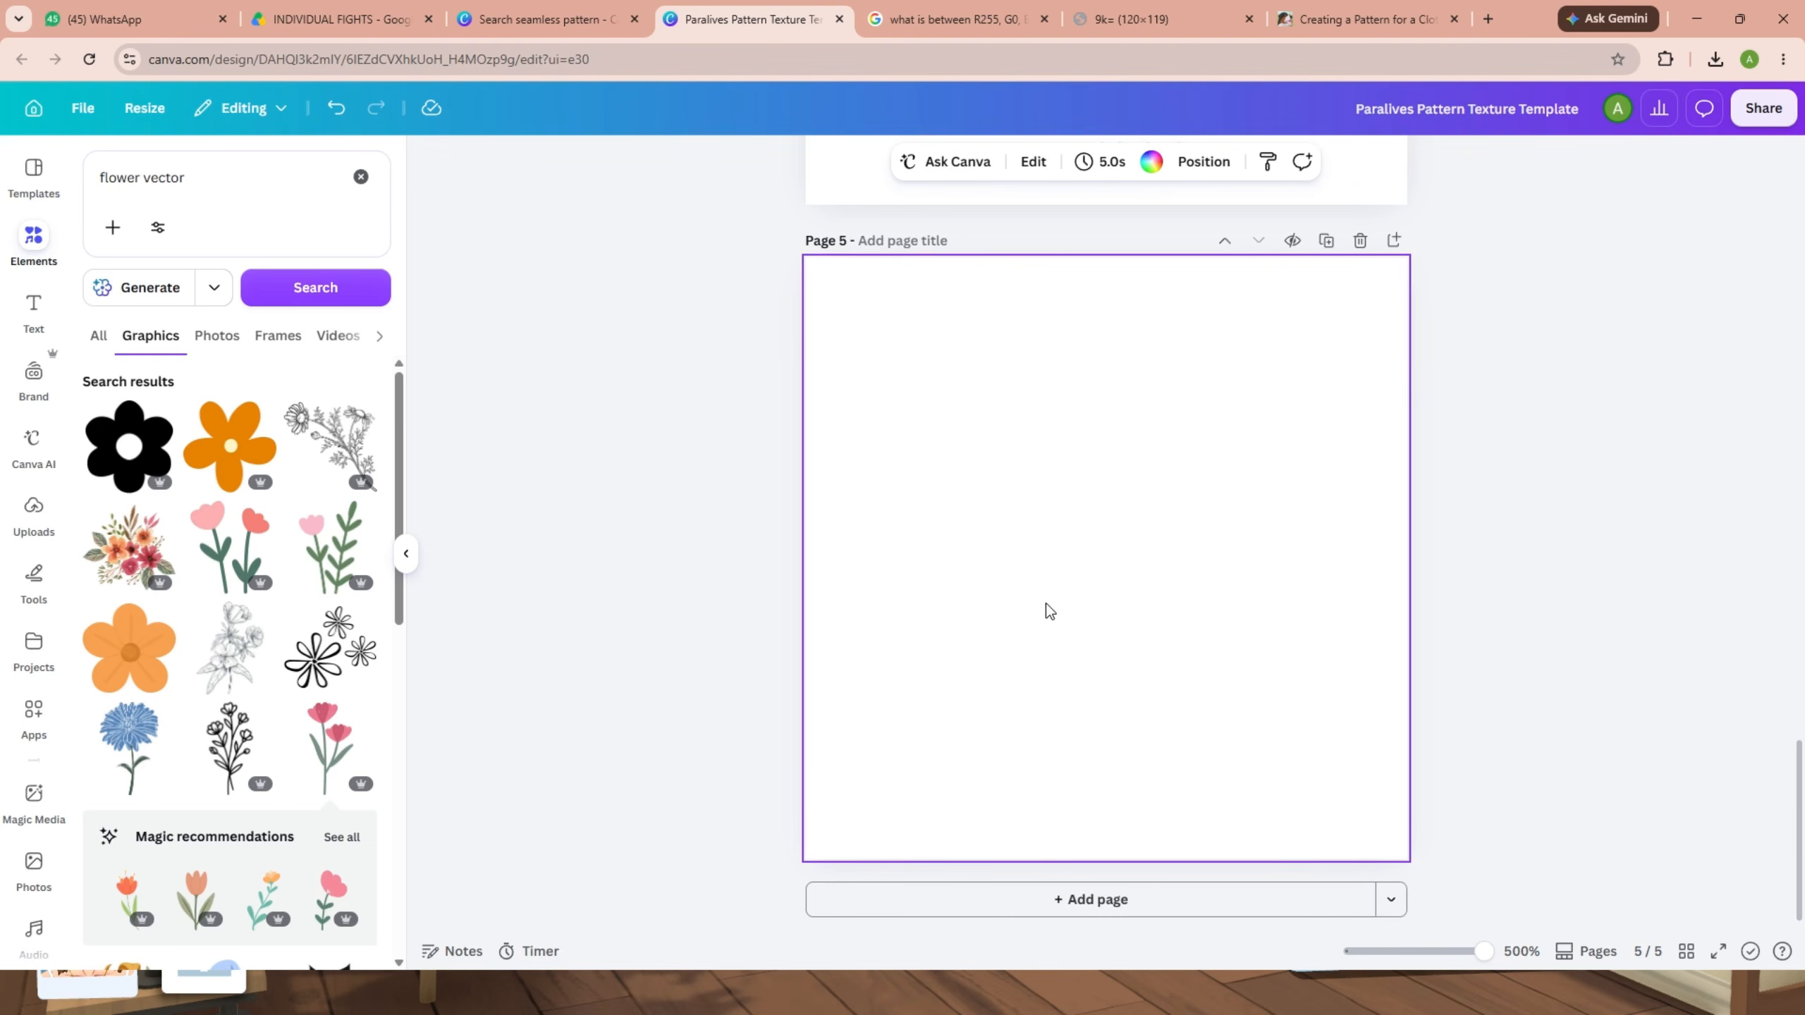
Insert the two-headed pink tulip graphic from the flower vector results onto page 5.
click(342, 752)
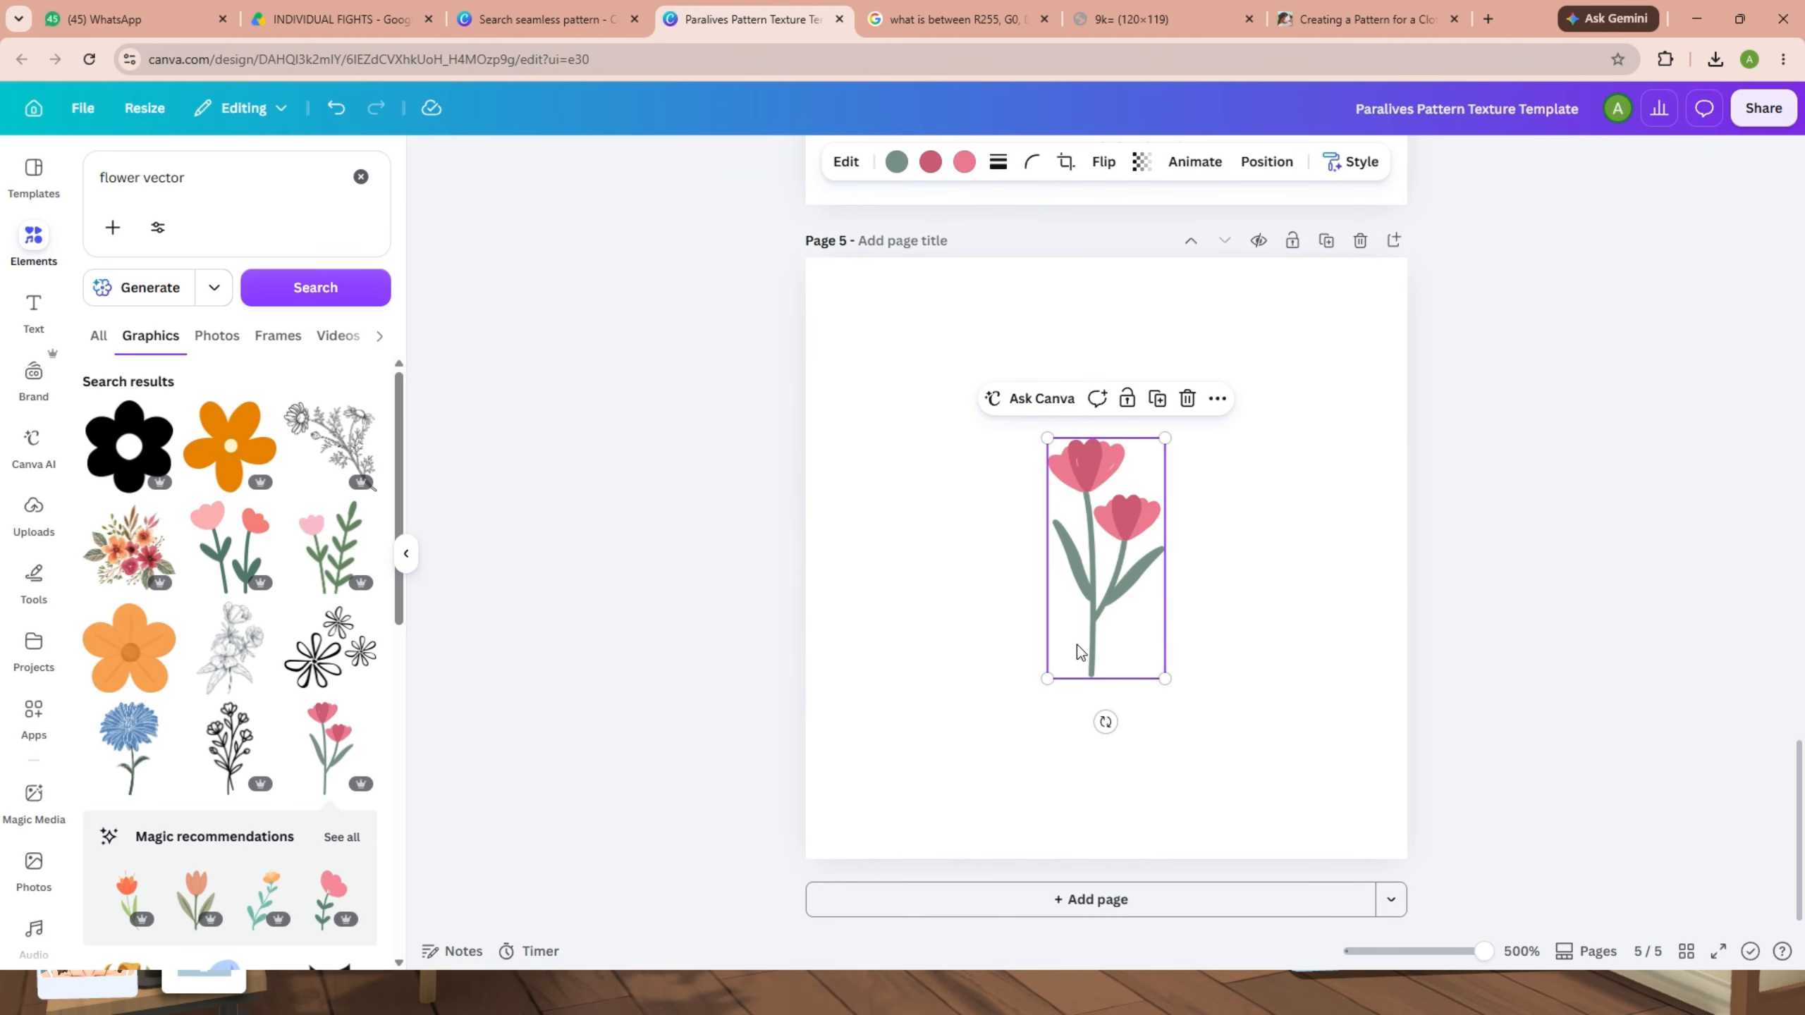
mouse_move(1105, 722)
mouse_down()
mouse_move(1060, 720)
mouse_move(1107, 725)
mouse_up()
scroll(1244, 498, up, 3)
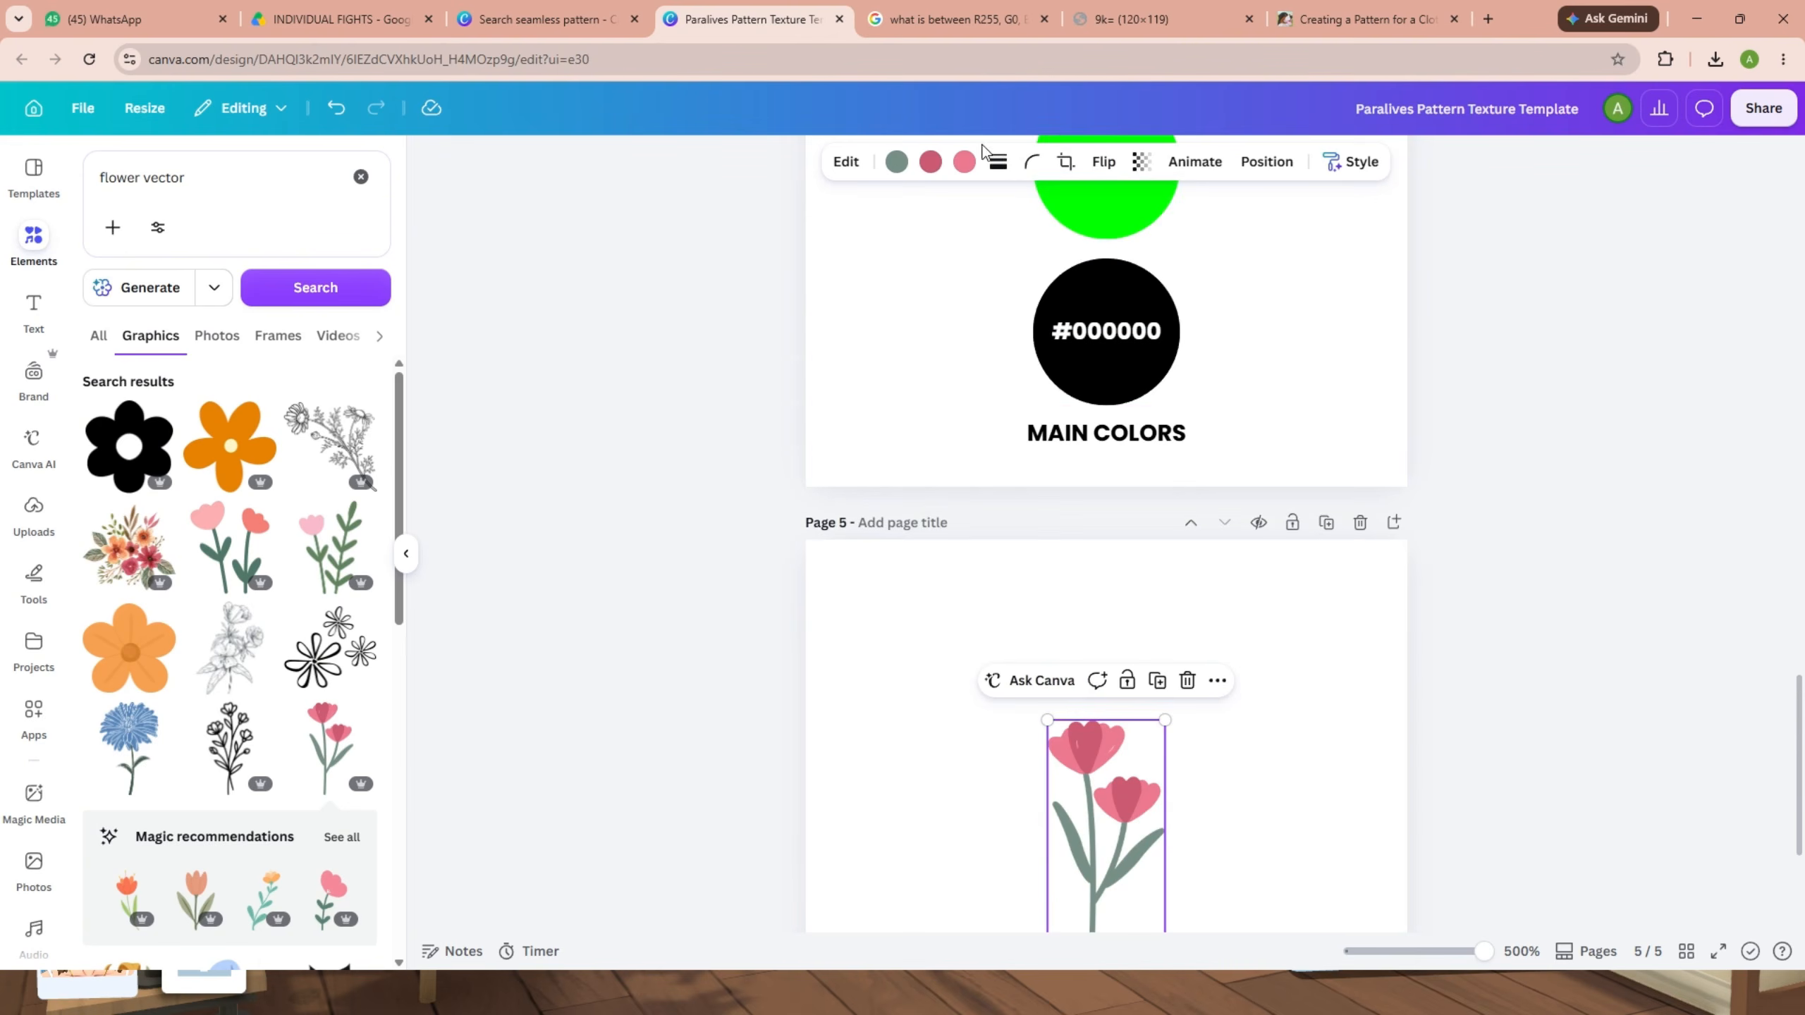
Recolour the tulip's lighter pink petals with the red sampled from the #FF0000 circle on the Main Colors page.
click(964, 162)
scroll(1289, 476, up, 3)
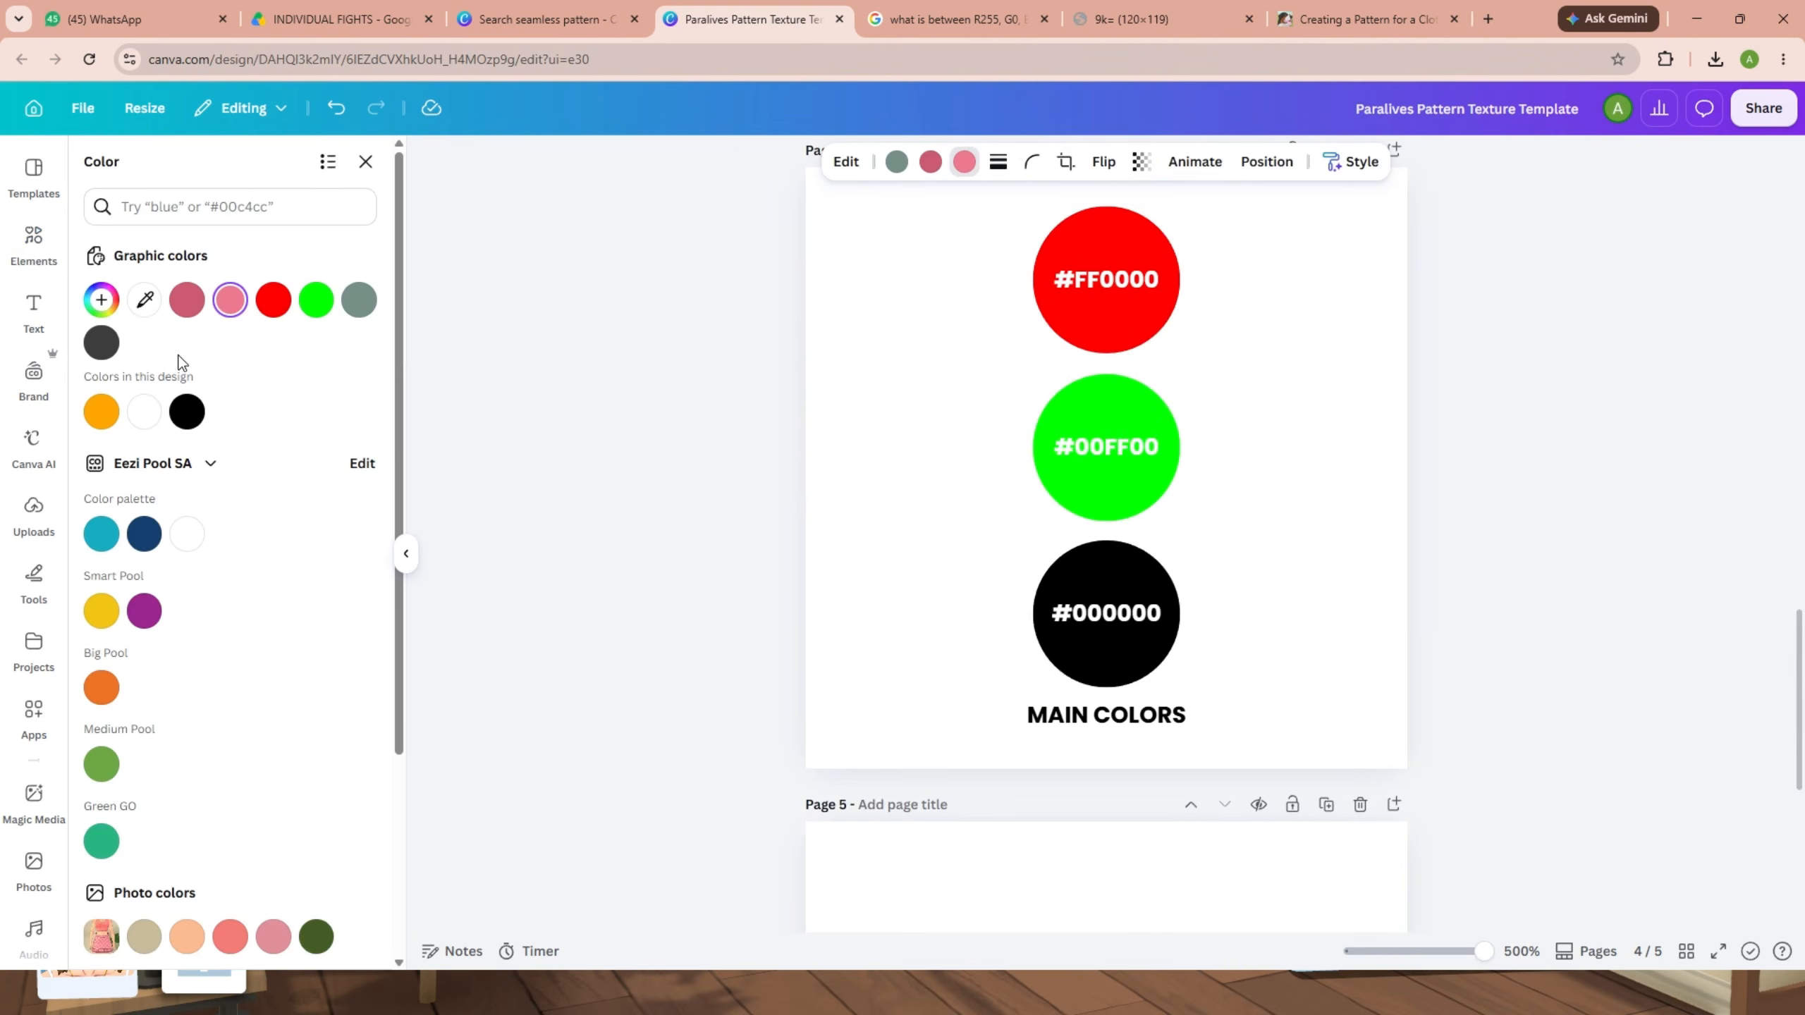
click(144, 299)
click(1064, 329)
scroll(1254, 314, down, 6)
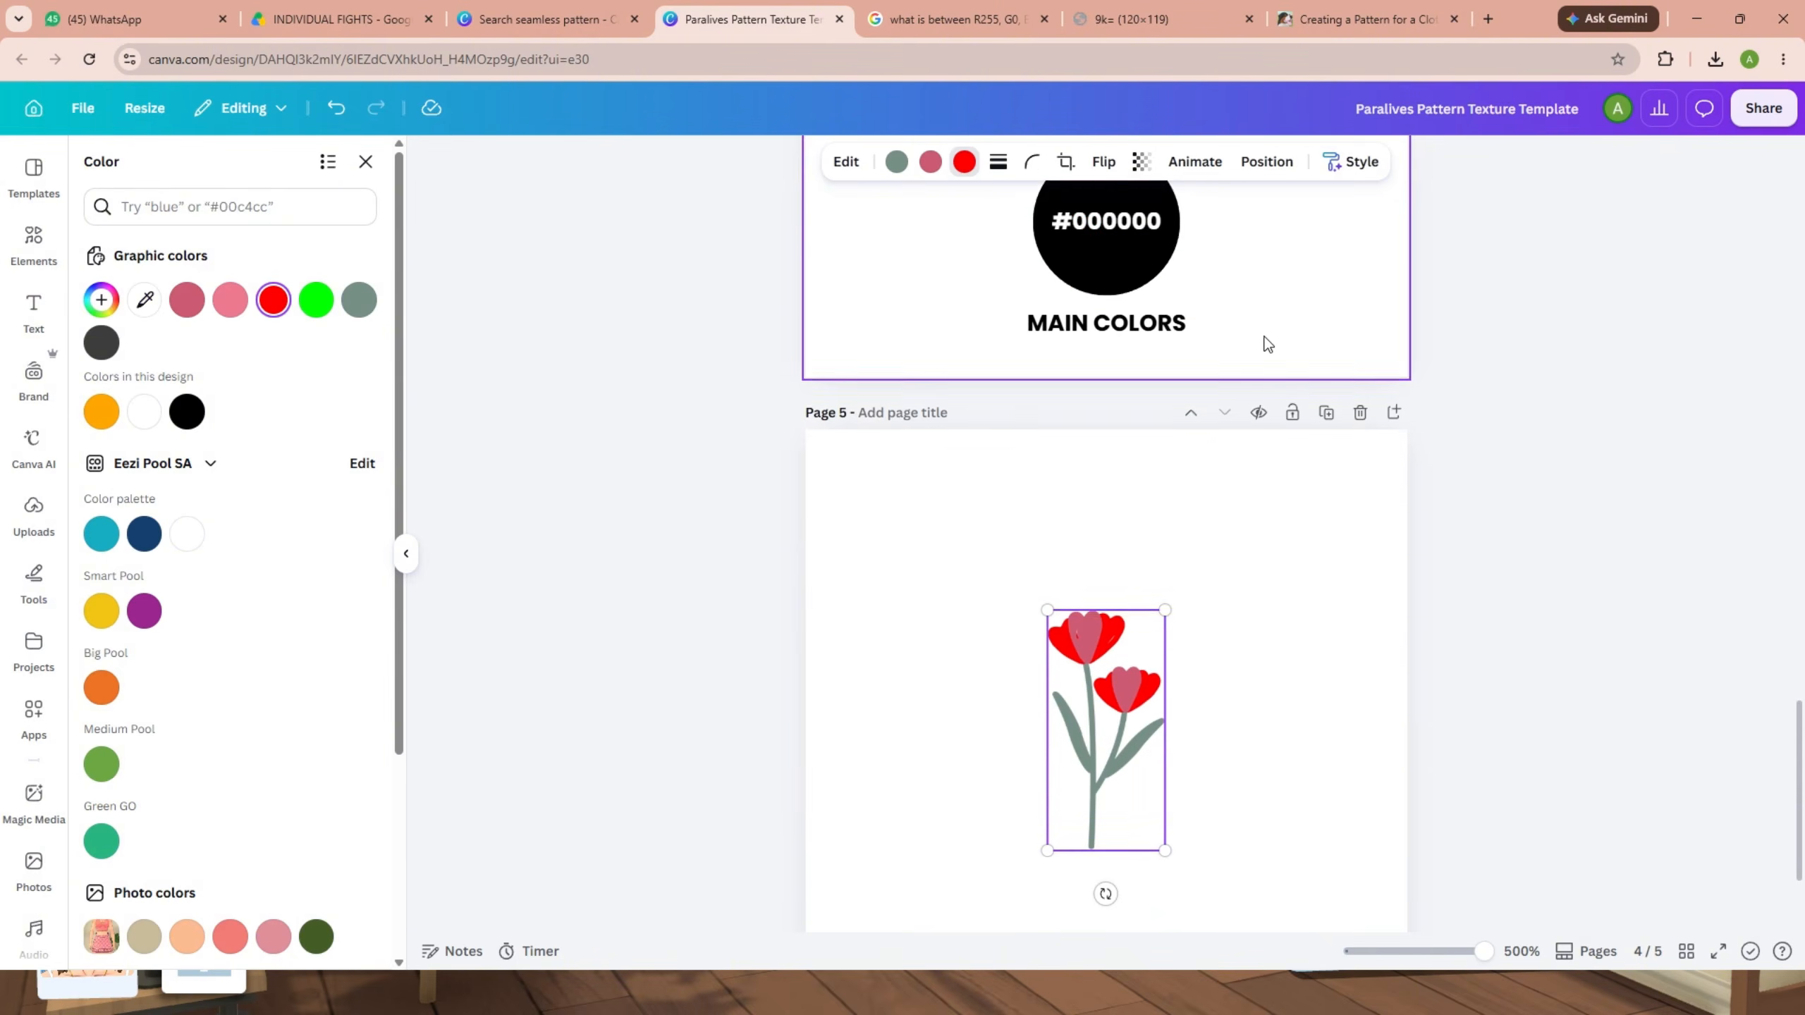
Recolour the tulip's darker pink inner petals with the same pure red.
scroll(1191, 302, up, 3)
click(928, 165)
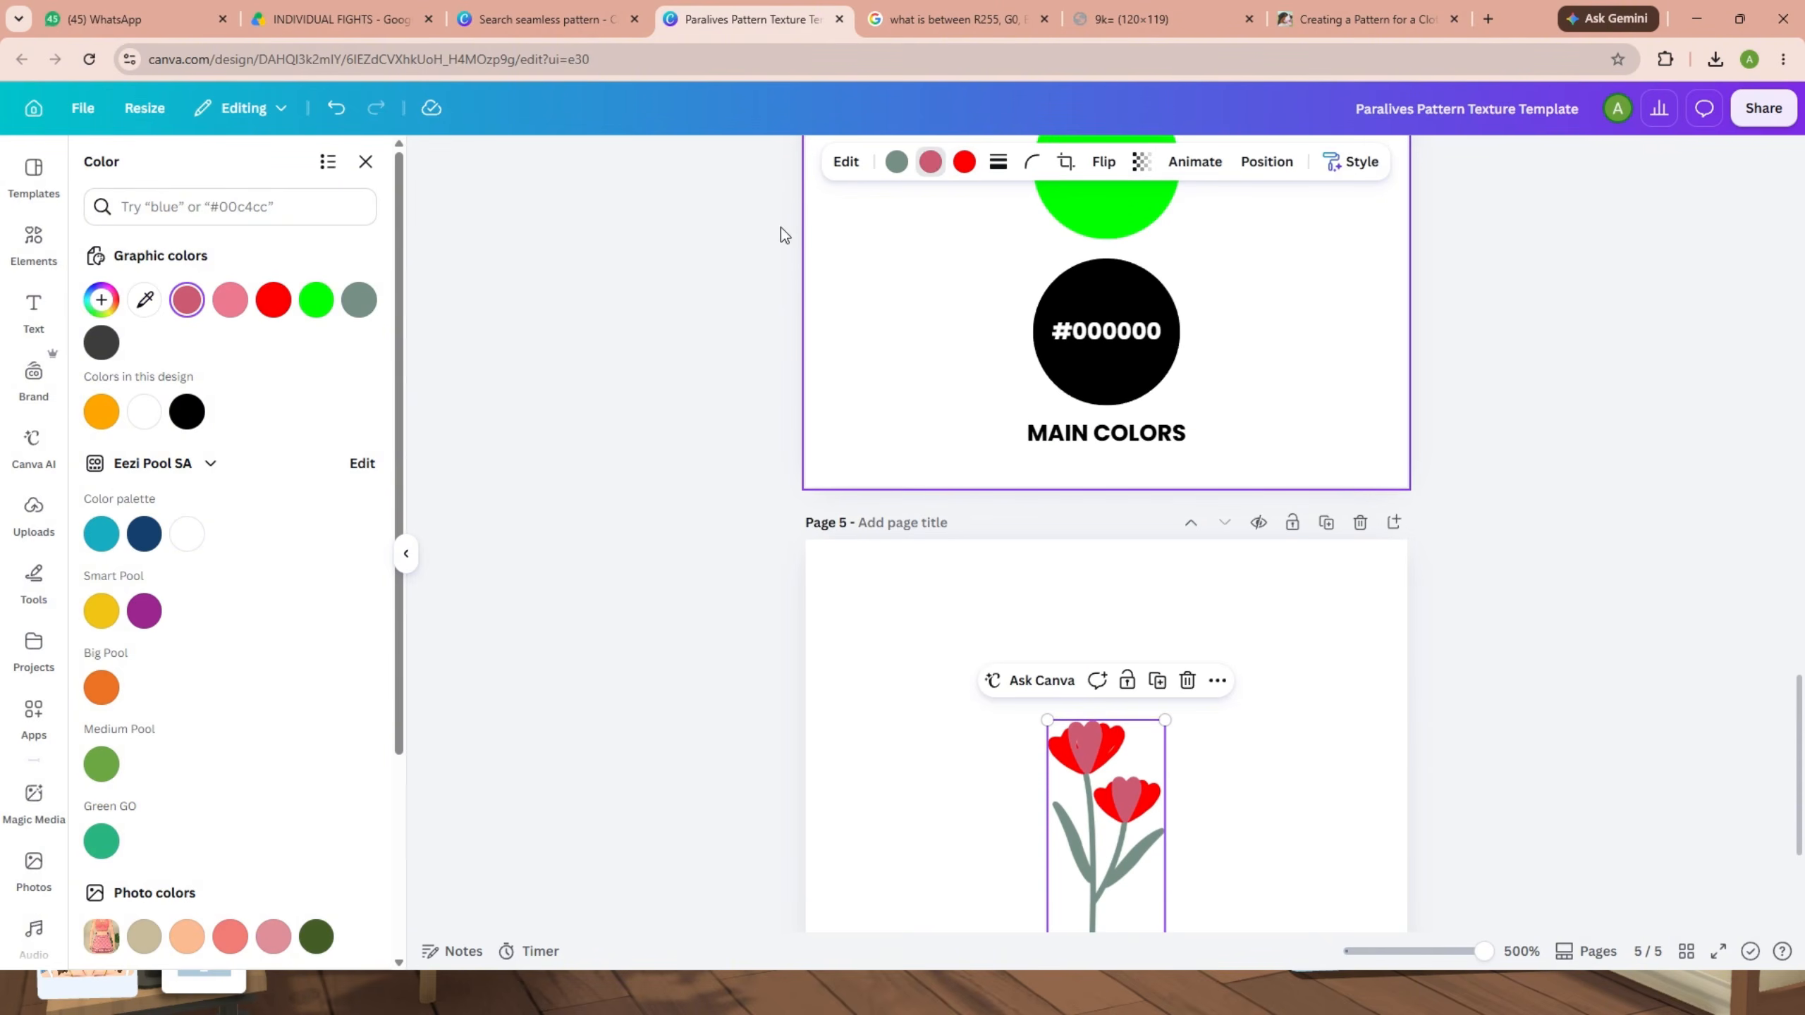
click(277, 302)
scroll(940, 358, up, 2)
scroll(939, 358, down, 5)
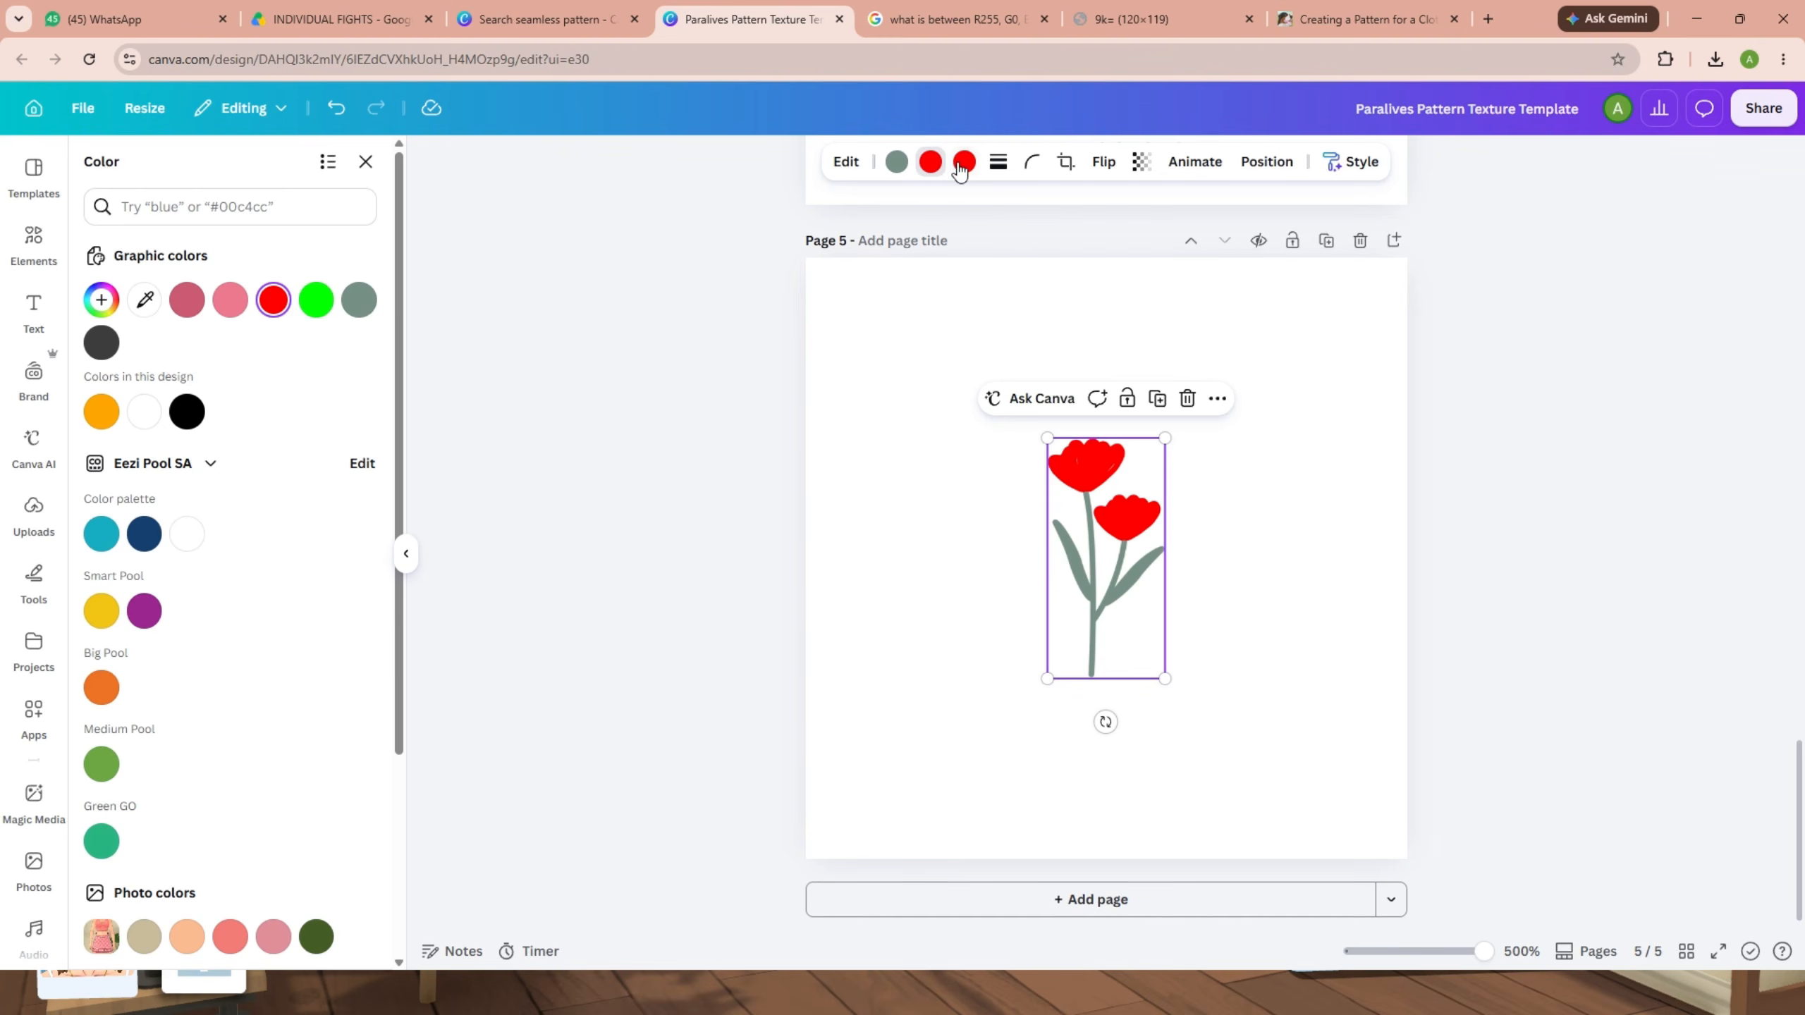
Recolour the tulip's grey-green stems and leaves with the green sampled from the #00FF00 circle.
click(897, 161)
scroll(572, 429, up, 5)
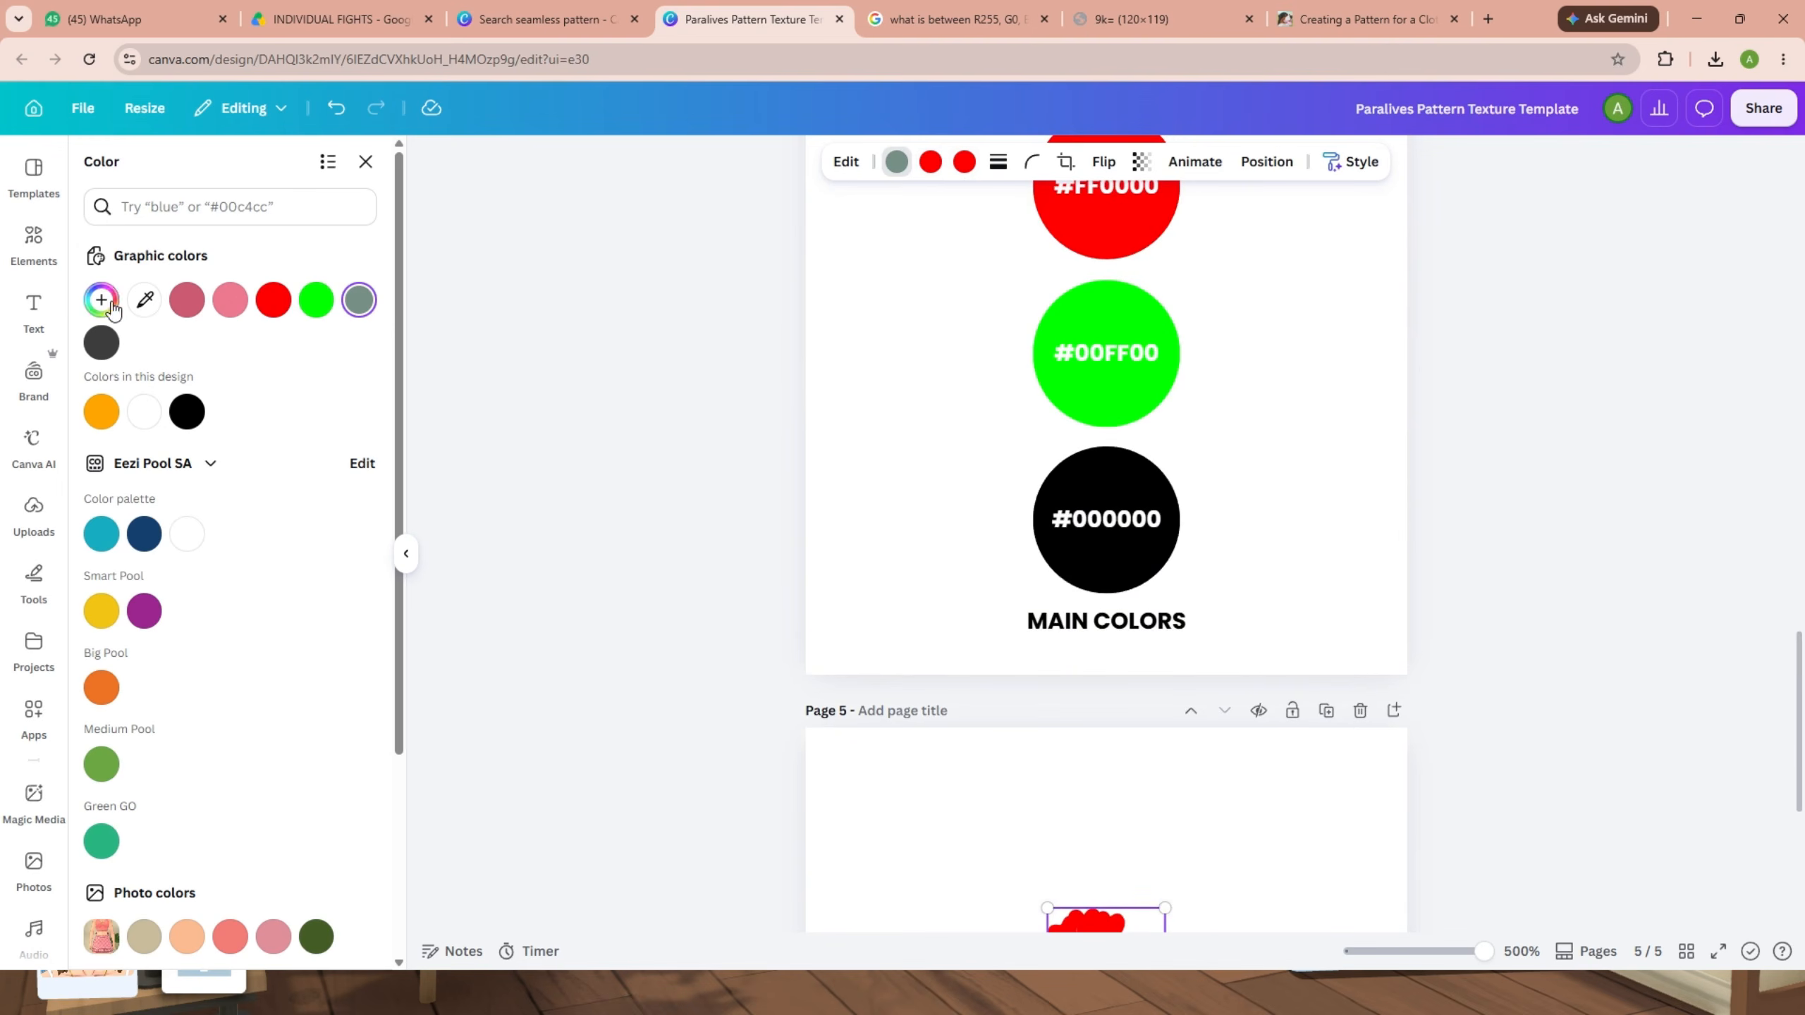
click(145, 299)
click(1095, 370)
scroll(1105, 427, down, 5)
Set the background of page 5 to black and reopen the flower vector graphics results.
click(1313, 492)
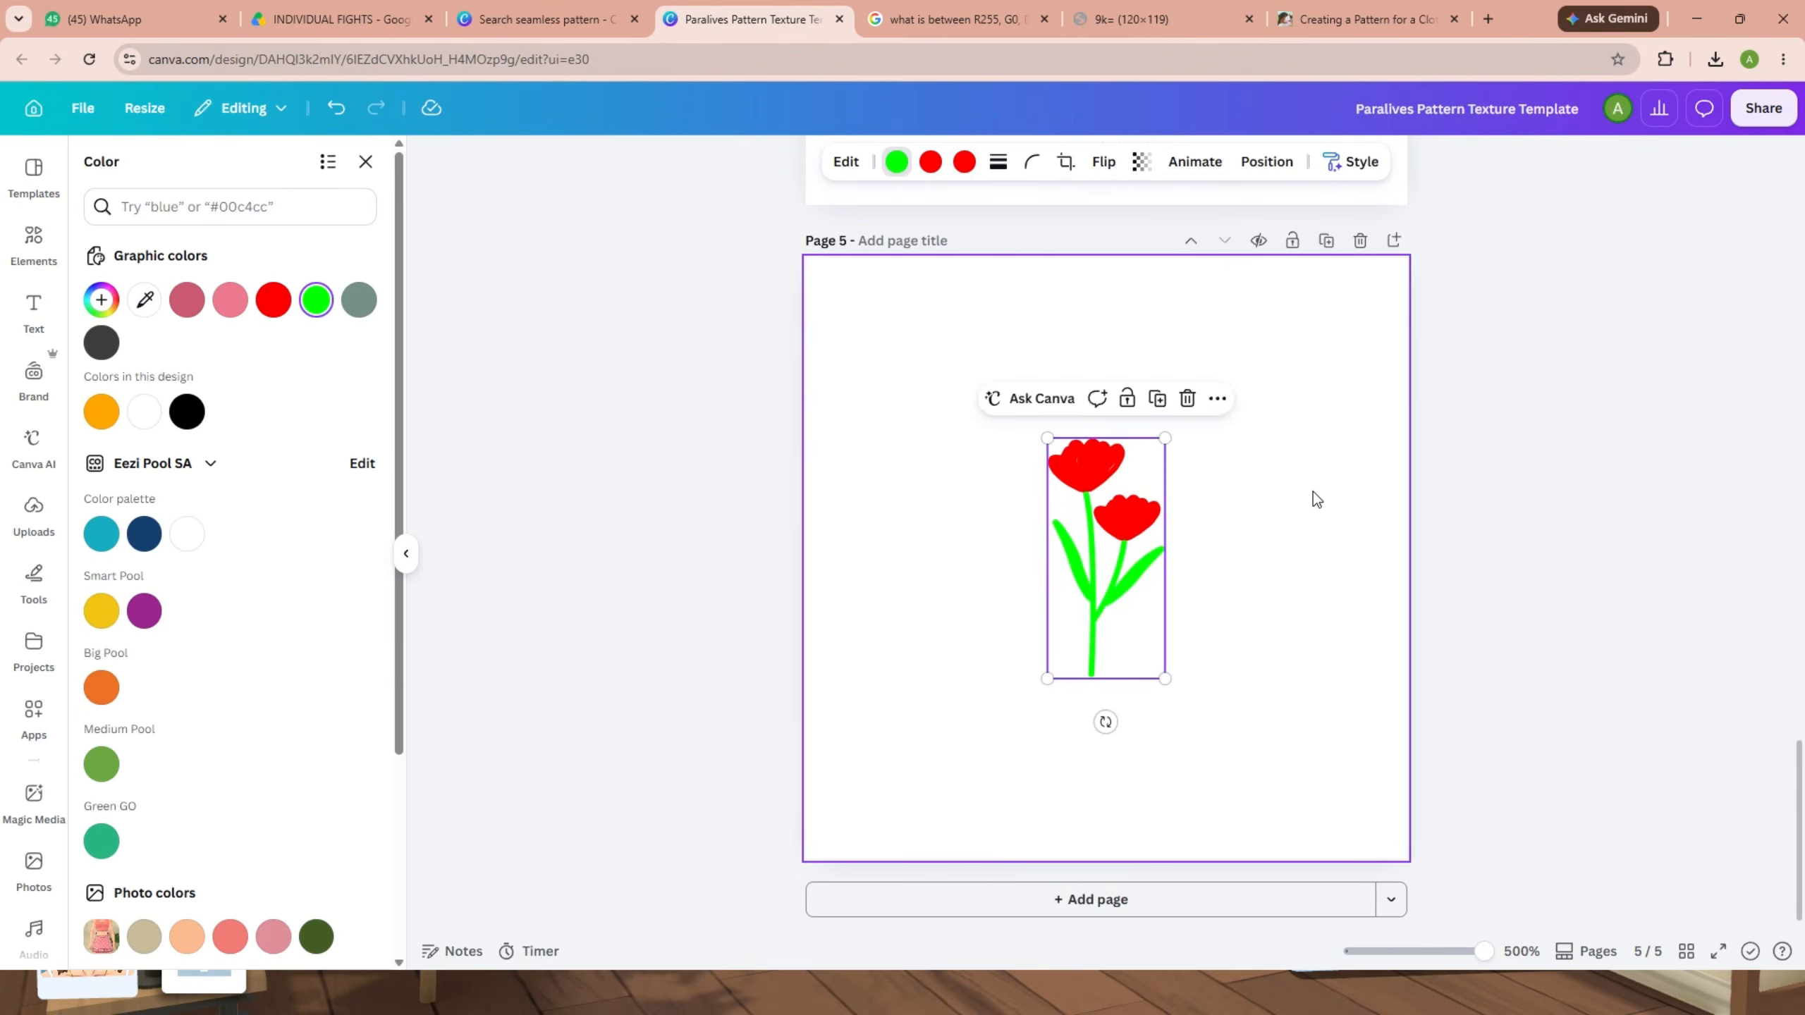
click(230, 300)
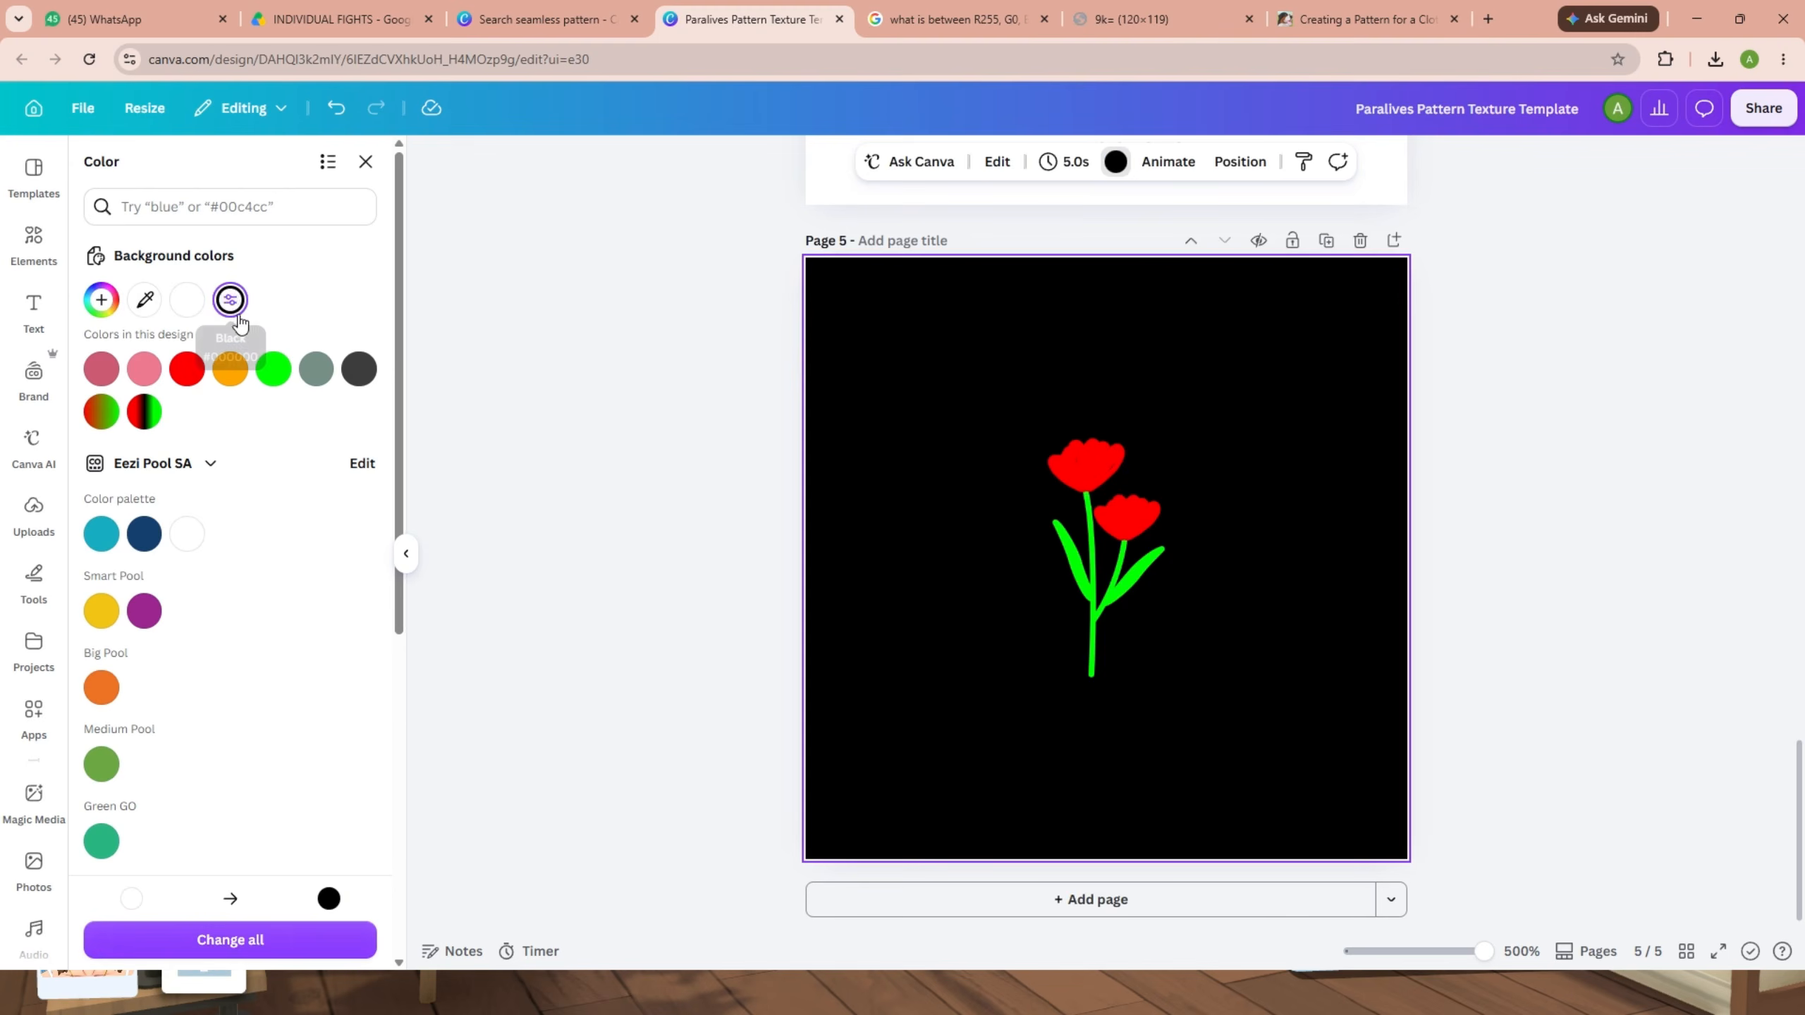
click(33, 242)
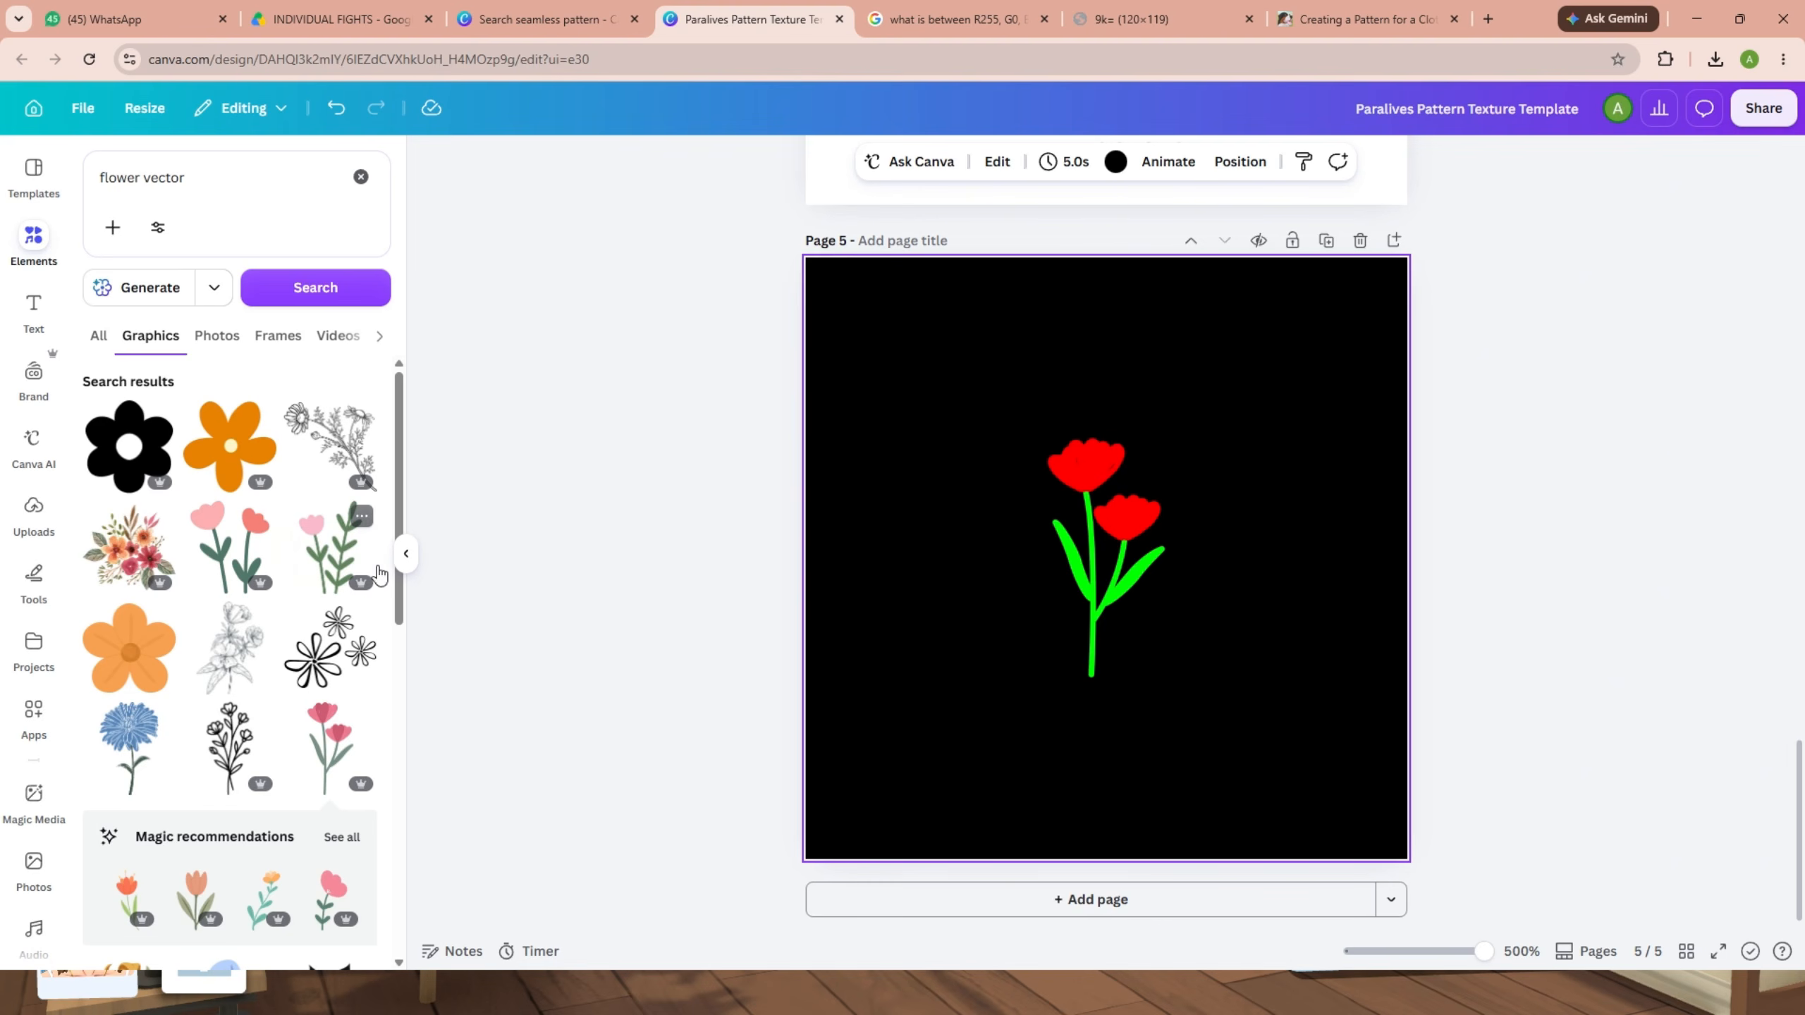
Add the pink tulip and leafy sprig graphic beside the double tulip and recolour its petals with the existing flowers' red.
click(334, 571)
drag(1172, 636, 920, 635)
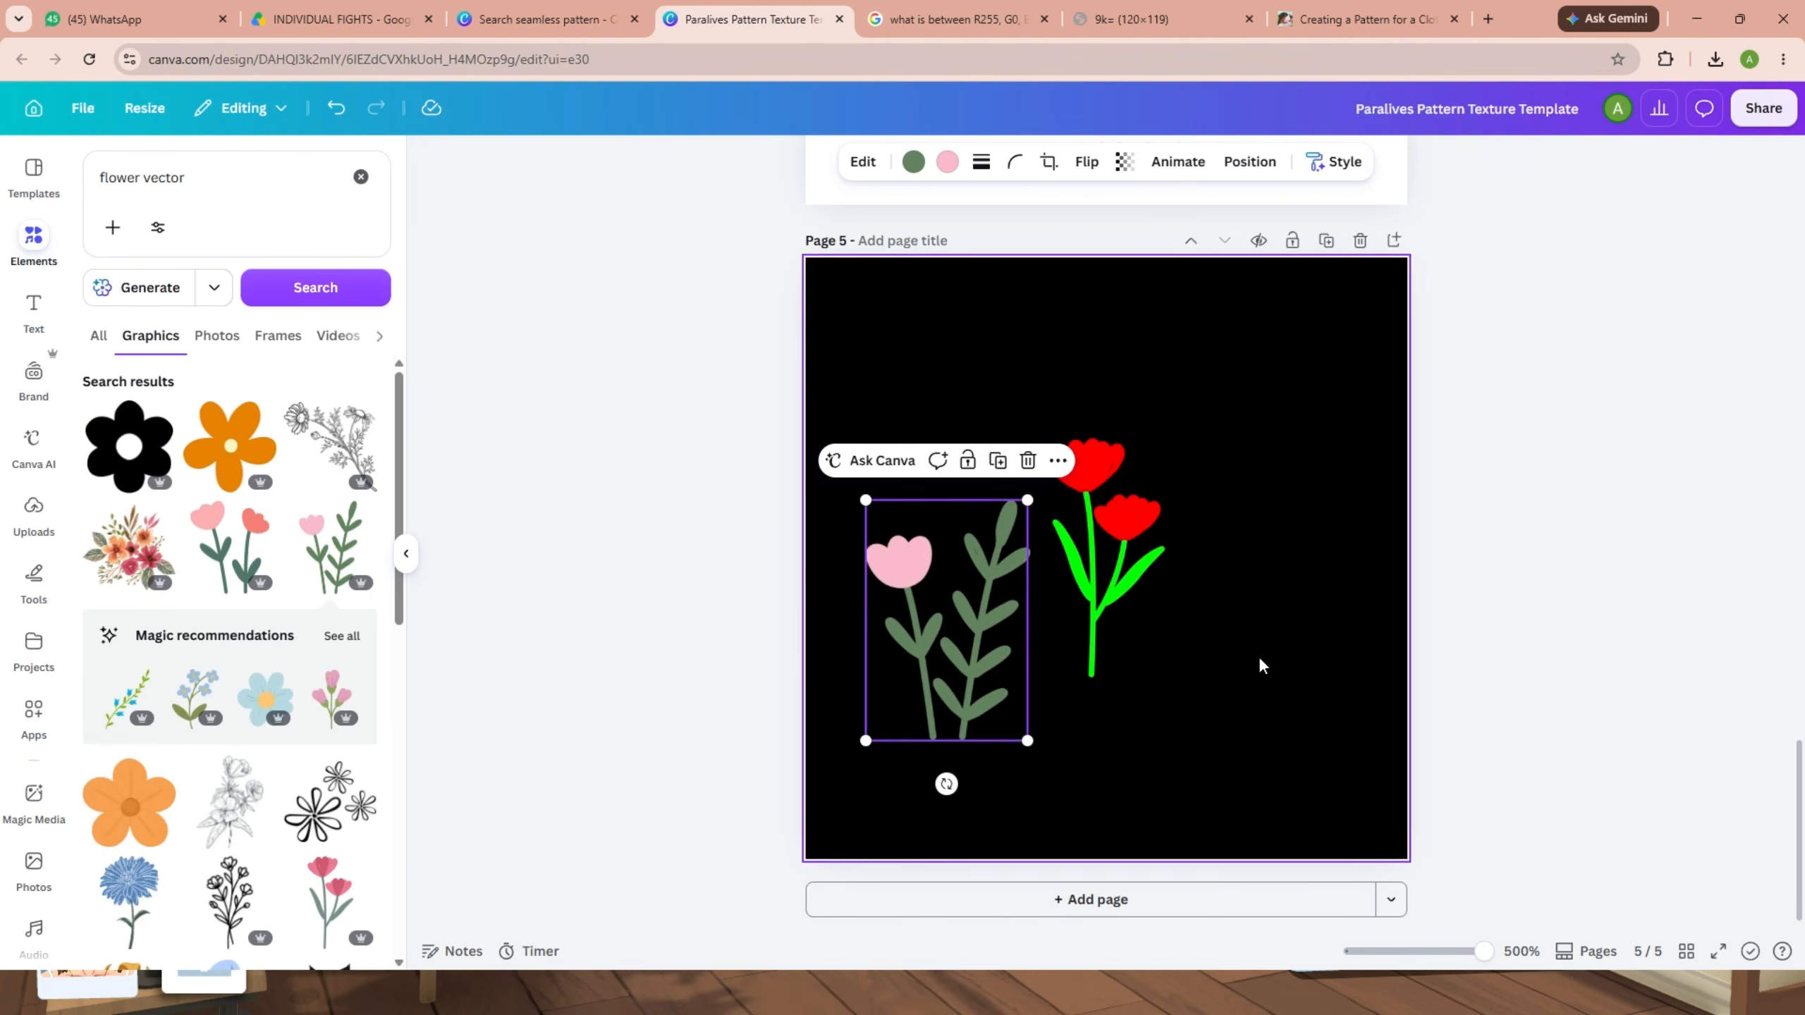
click(145, 300)
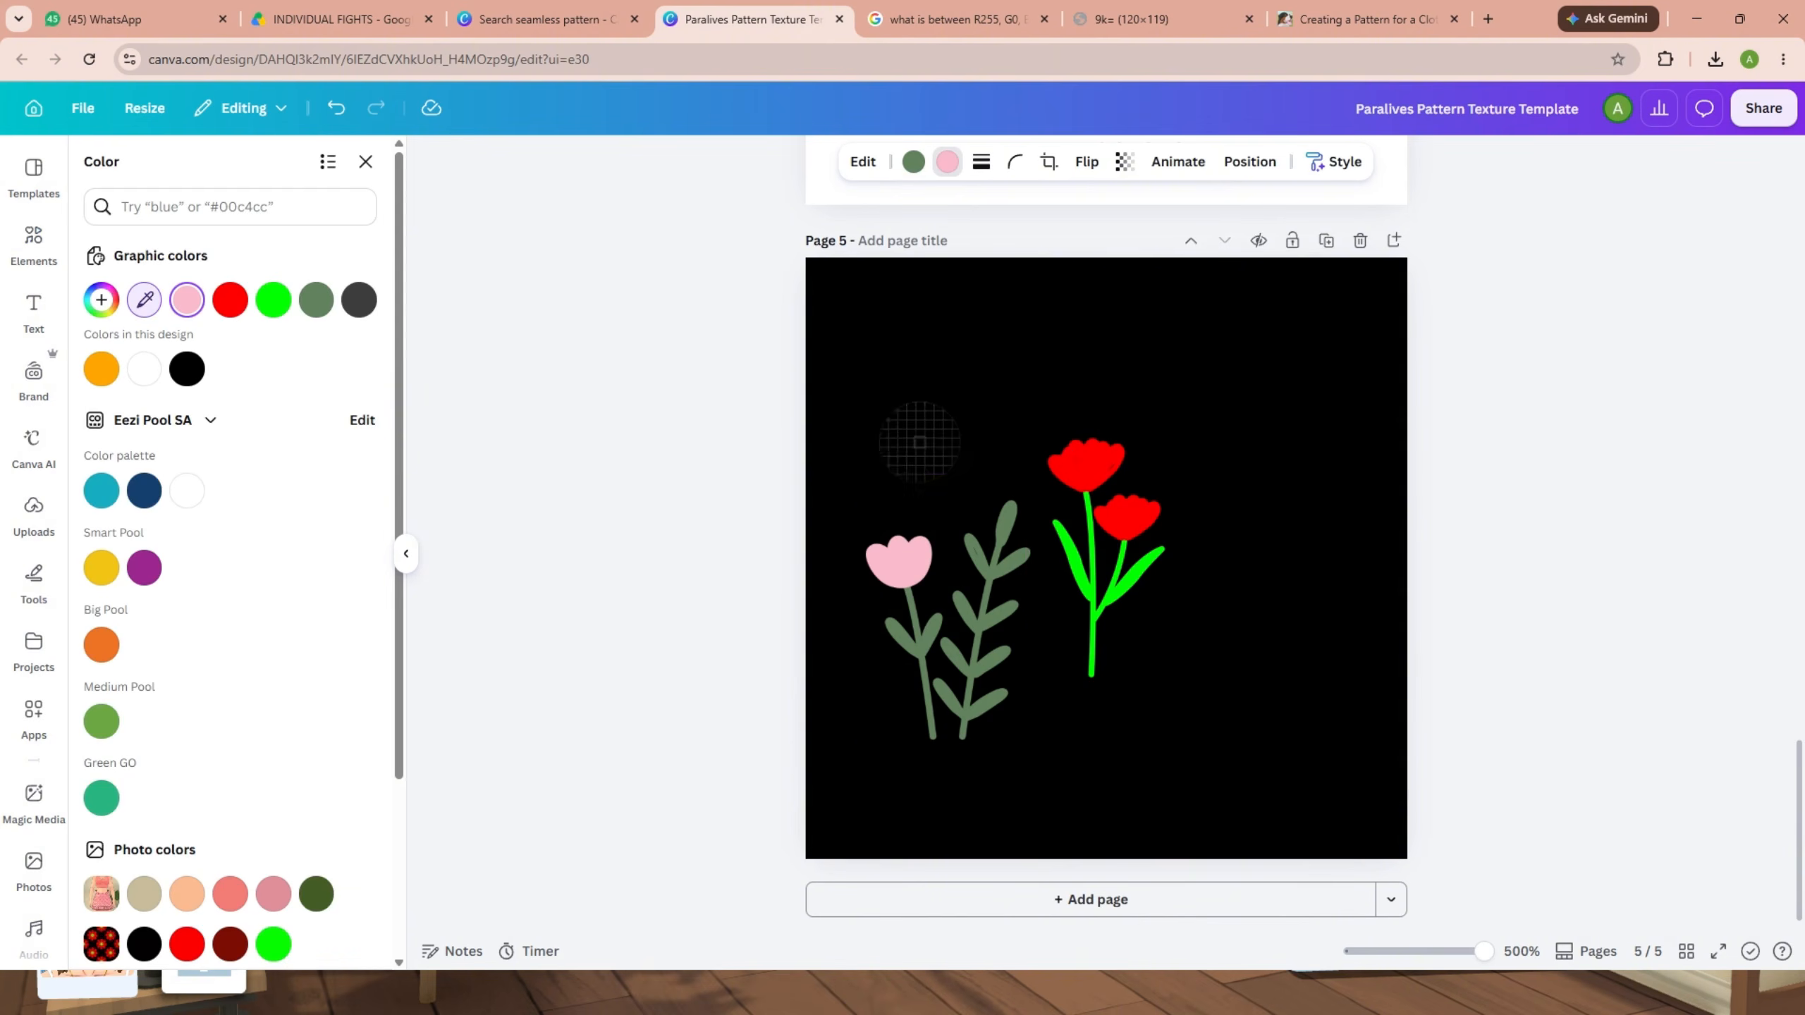
click(1119, 517)
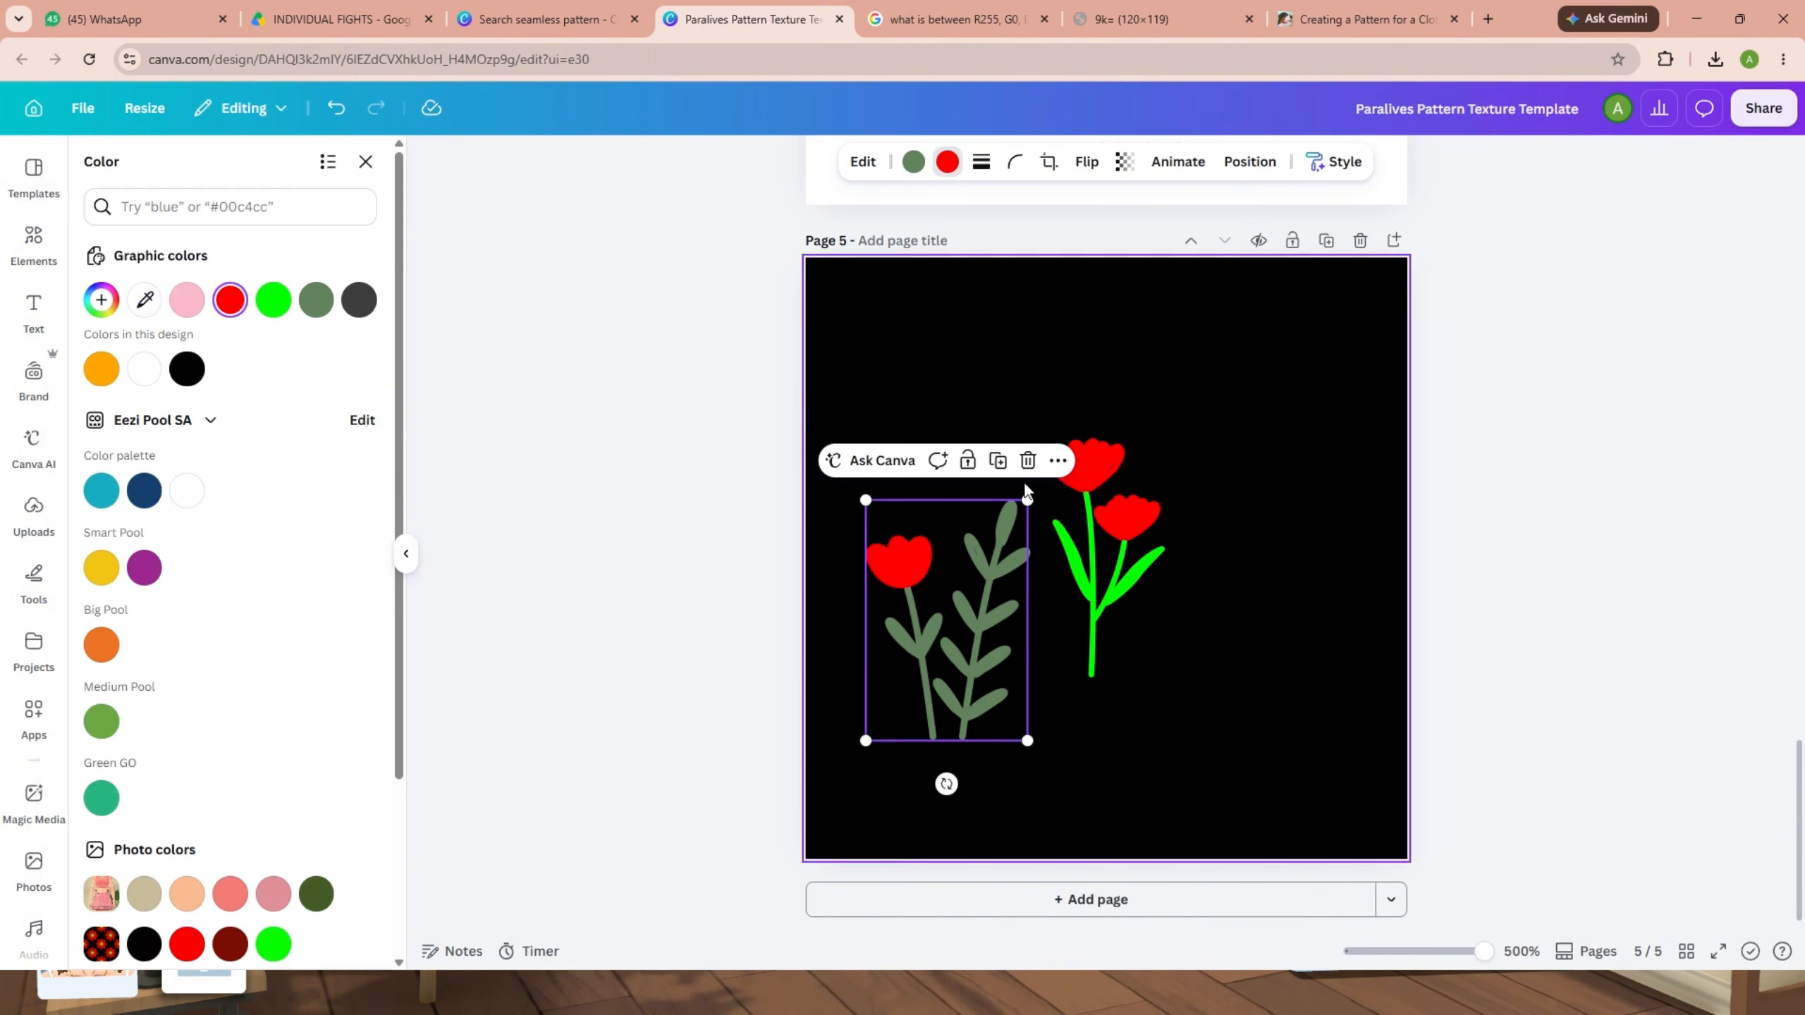
Recolour the stems and leaves of the new sprig graphic with the pure green already used in the design.
click(913, 162)
click(280, 302)
click(1228, 525)
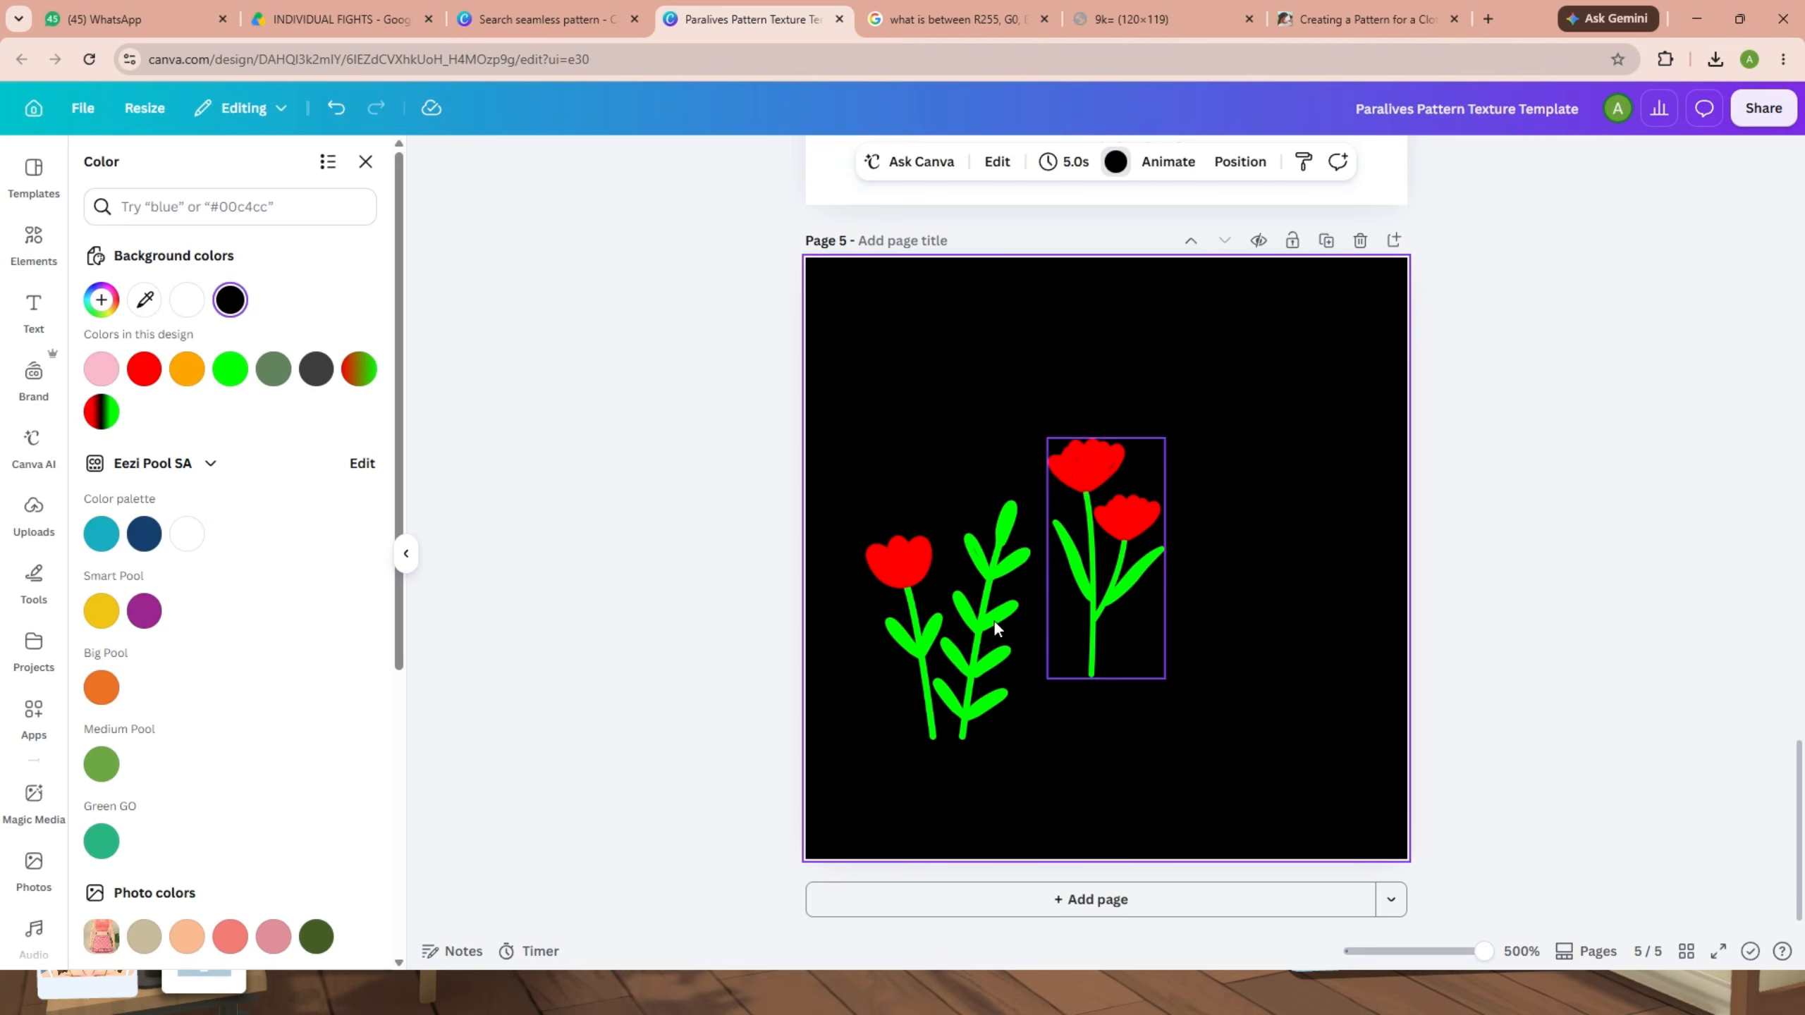
Move the recoloured tulip-and-leaf sprig to the other side of the double tulip.
click(980, 632)
drag(1003, 649, 1269, 623)
click(1177, 801)
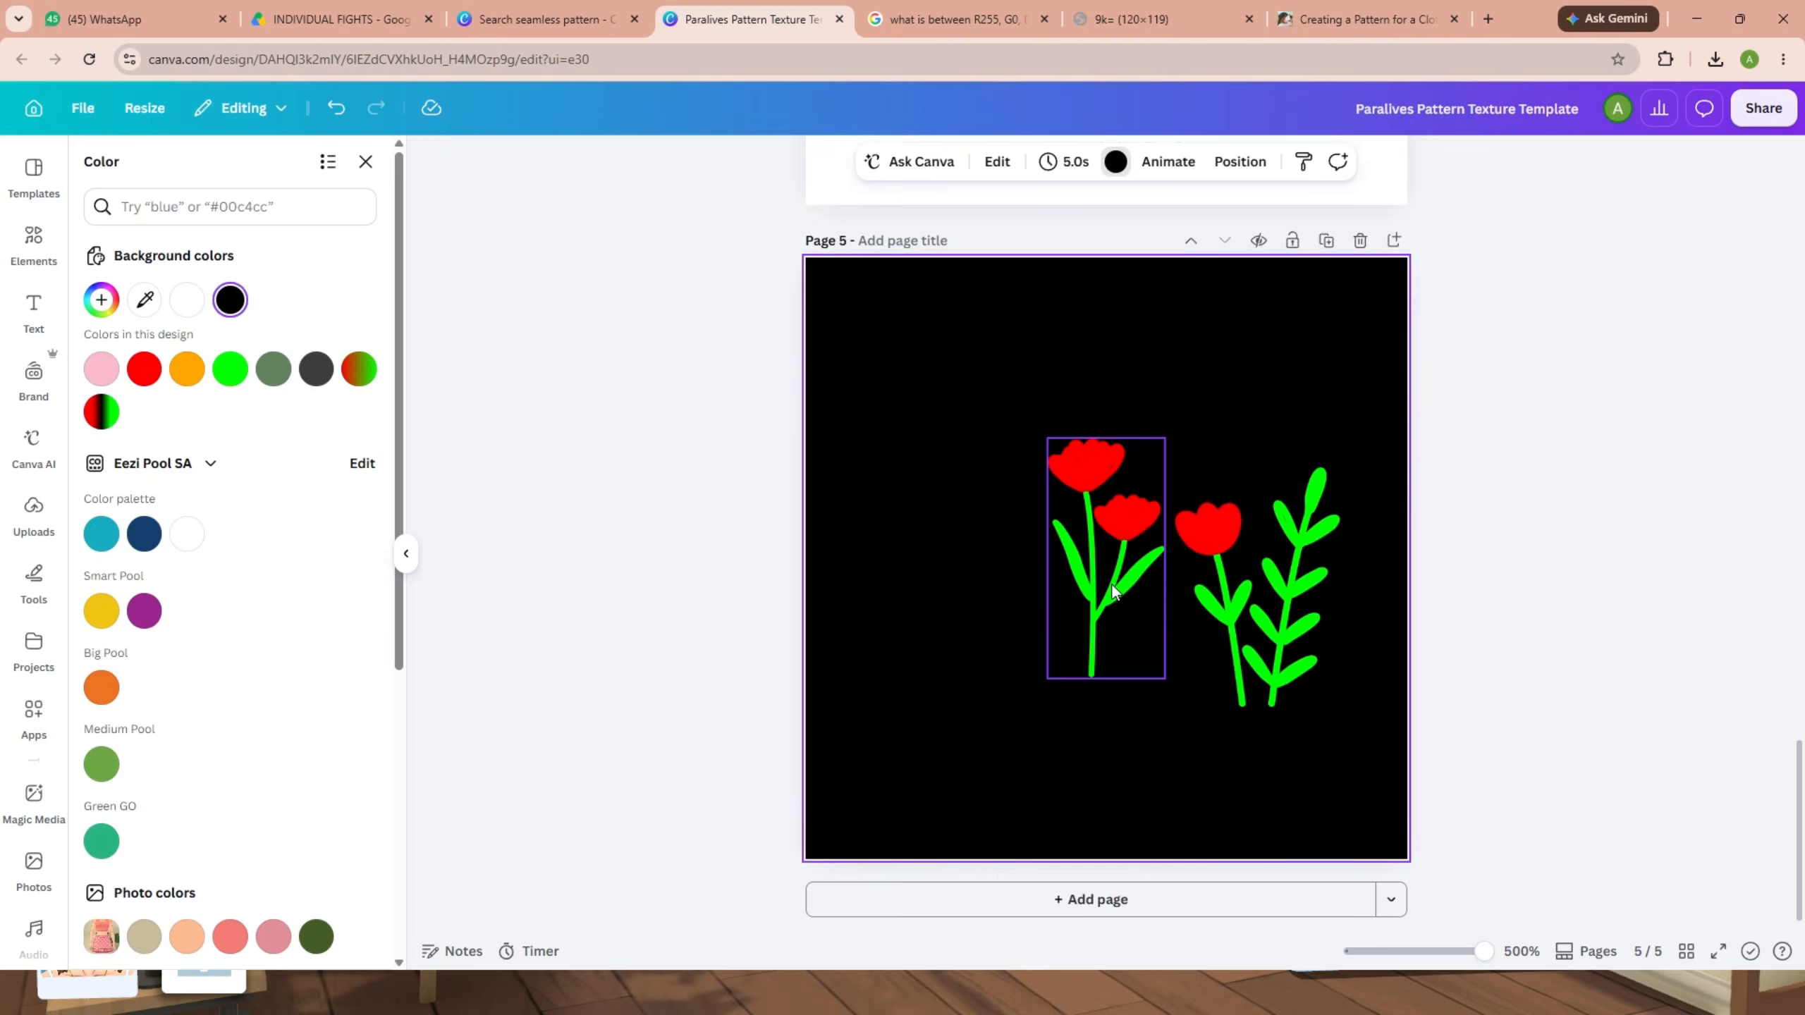
Shrink the tulip-and-leaf sprig slightly and shift the double tulip a little to the left.
click(1103, 581)
click(1244, 616)
click(994, 742)
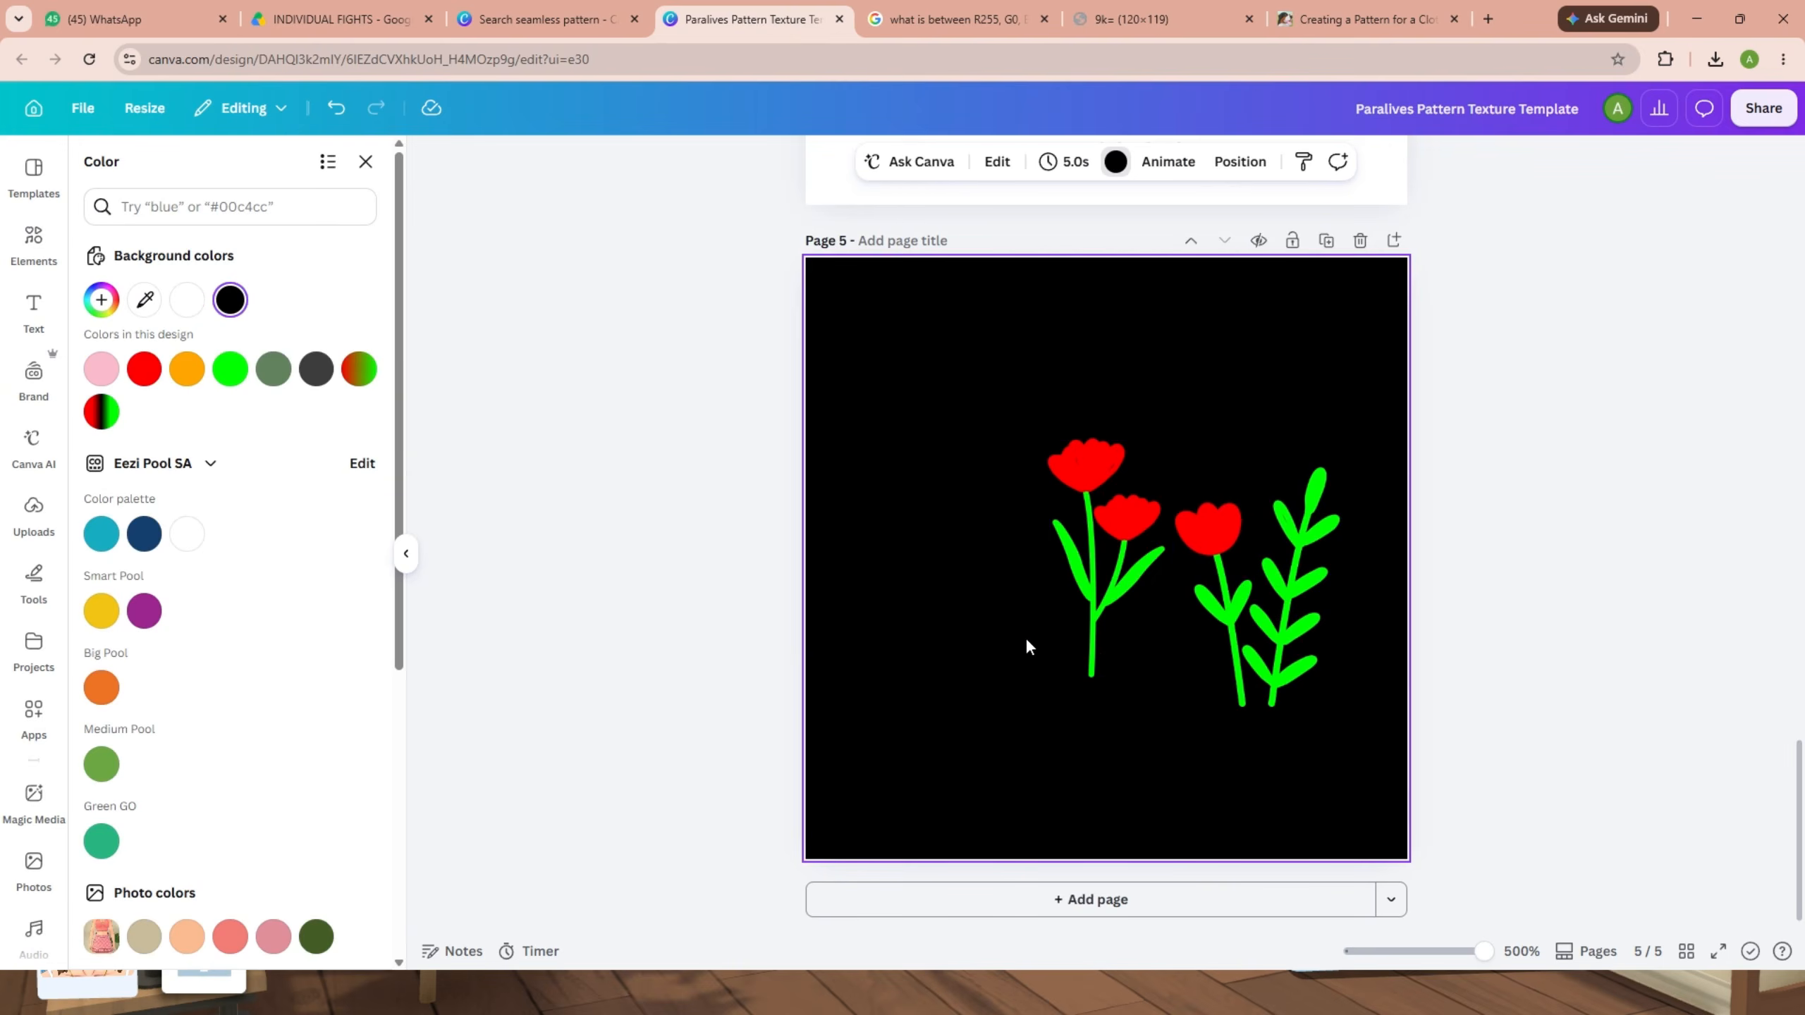
drag(871, 614, 1235, 598)
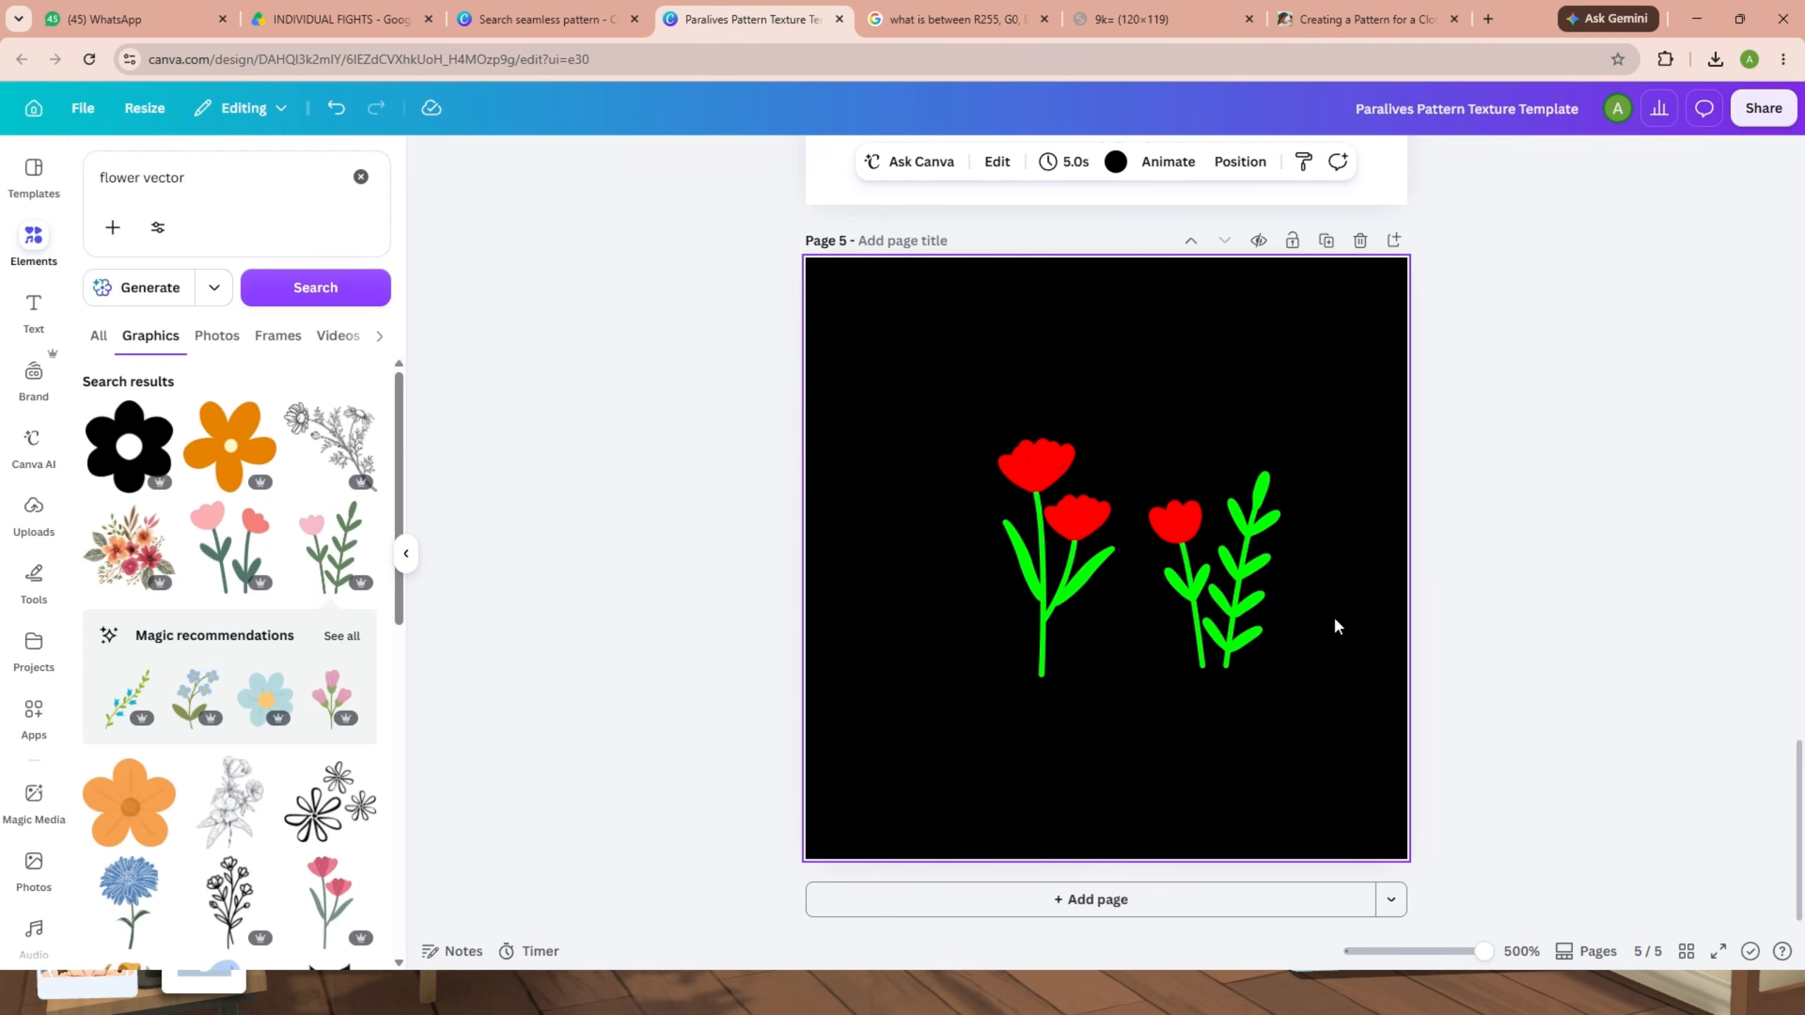
click(1056, 577)
mouse_move(1056, 722)
mouse_down()
mouse_move(1015, 729)
mouse_move(1077, 730)
mouse_move(1055, 725)
mouse_up()
click(1117, 722)
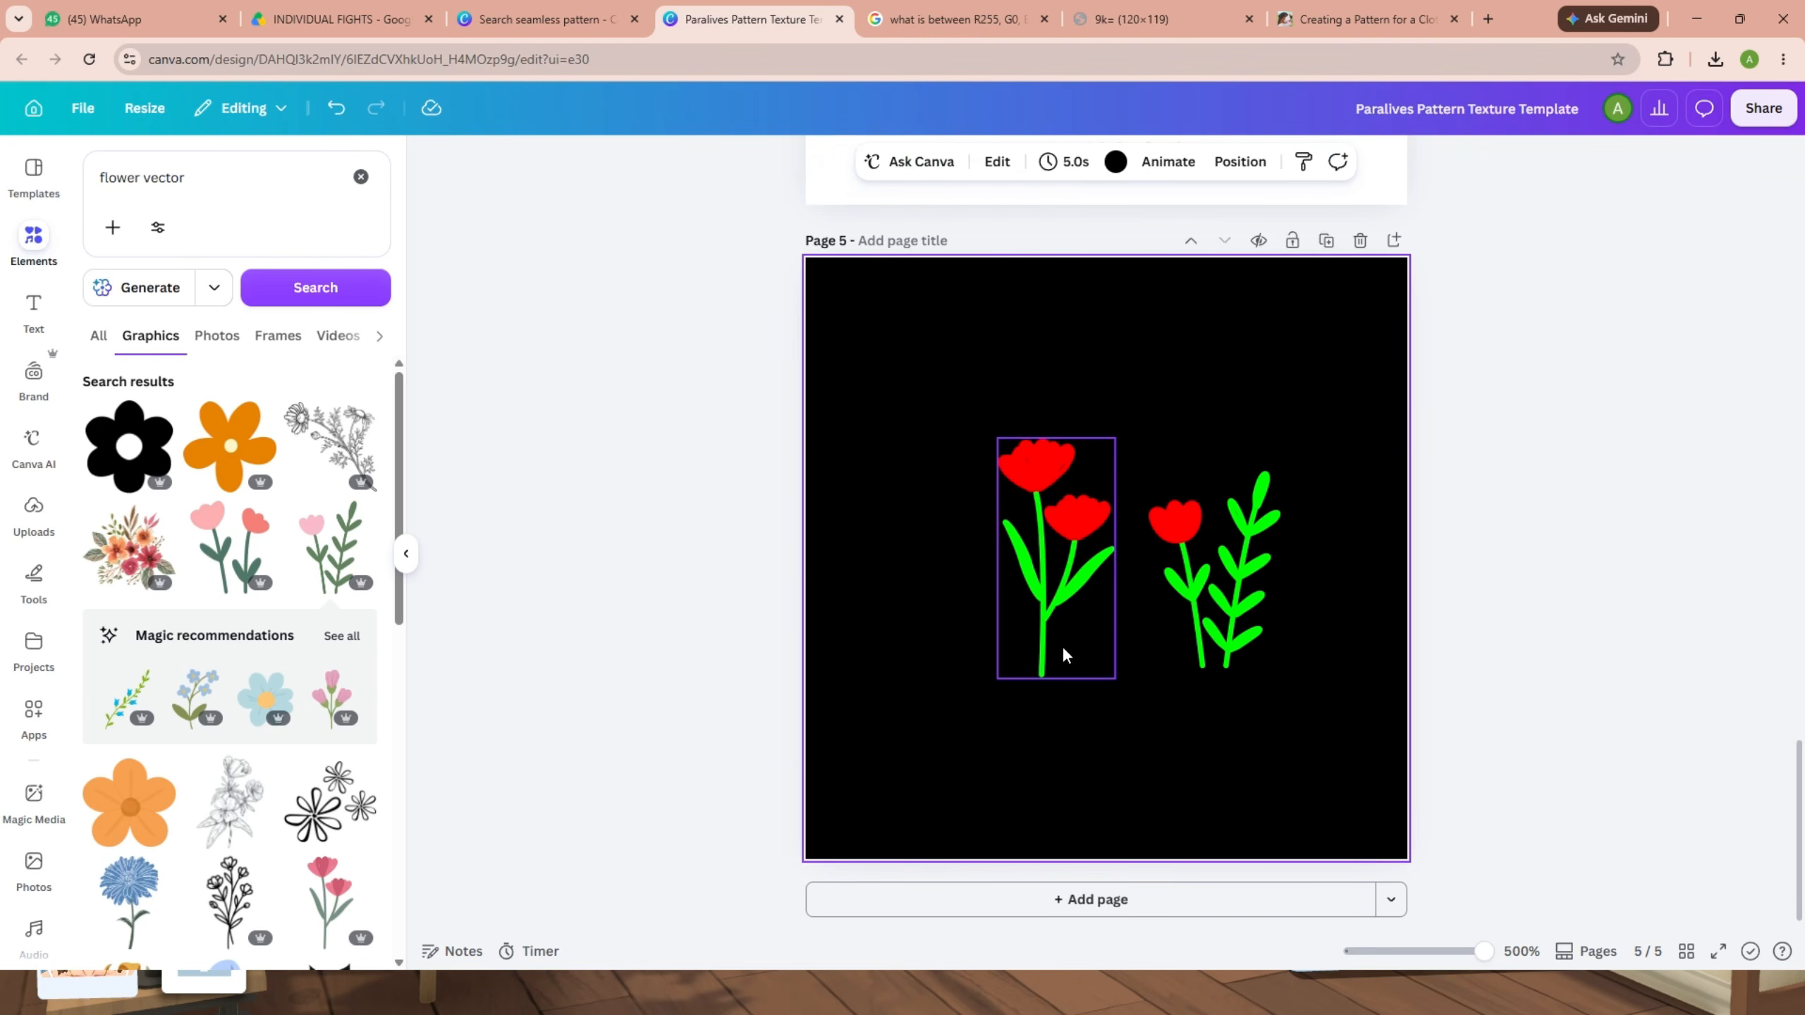
Move the double tulip onto the left edge of page 5 so that half of it hangs off the page.
click(1063, 646)
drag(1088, 665, 829, 647)
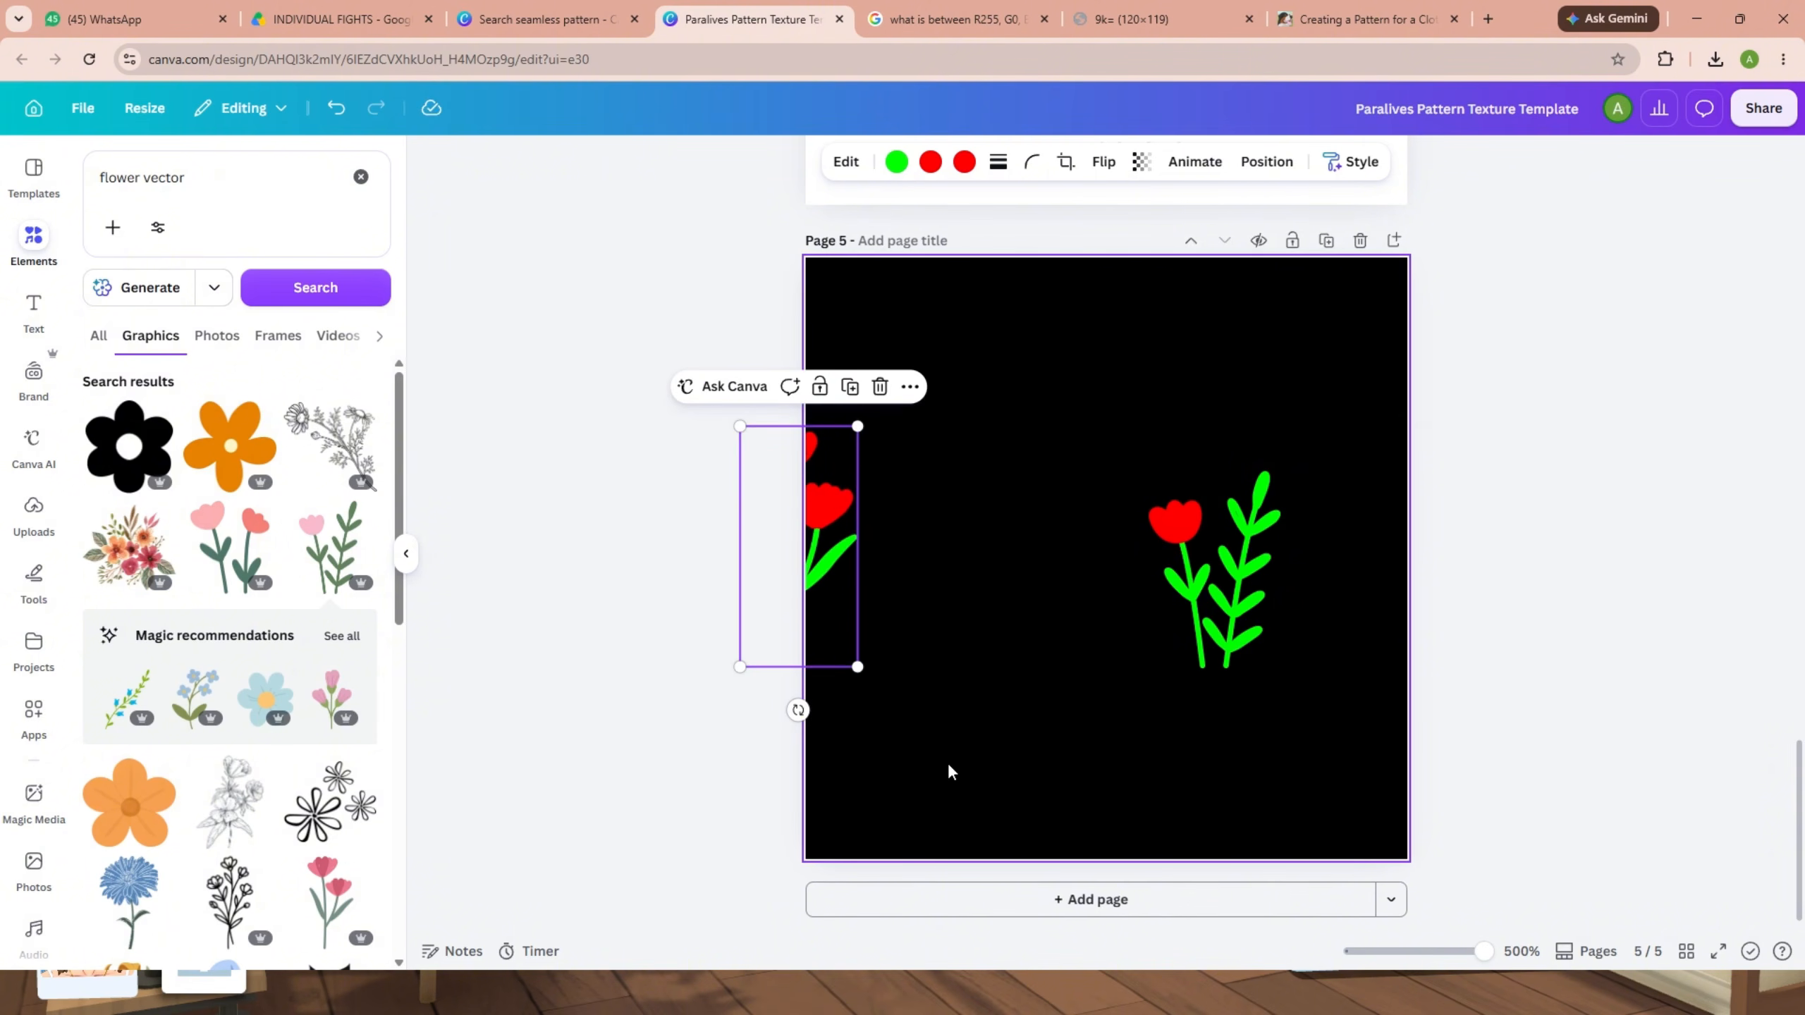
click(749, 819)
scroll(860, 805, down, 3)
scroll(861, 804, up, 2)
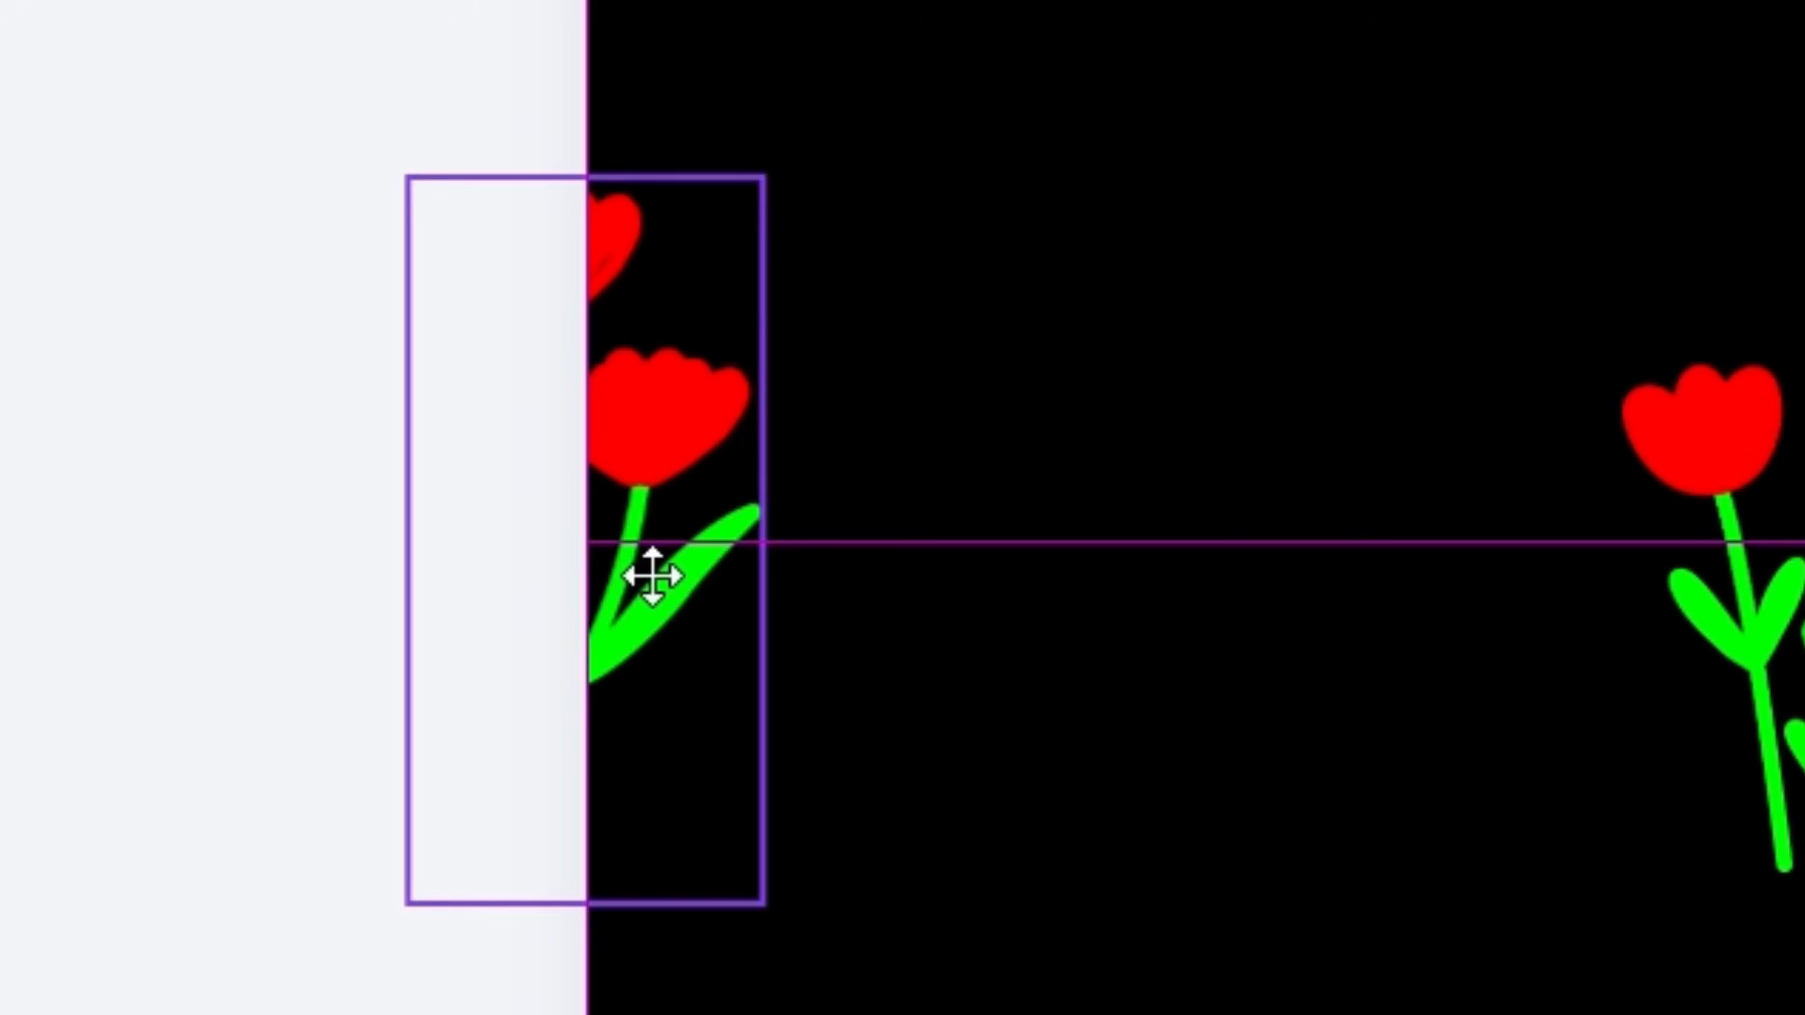
mouse_move(652, 574)
mouse_down()
mouse_move(1503, 544)
mouse_move(1572, 588)
mouse_move(1571, 572)
mouse_move(879, 686)
mouse_move(739, 655)
mouse_move(663, 585)
mouse_up()
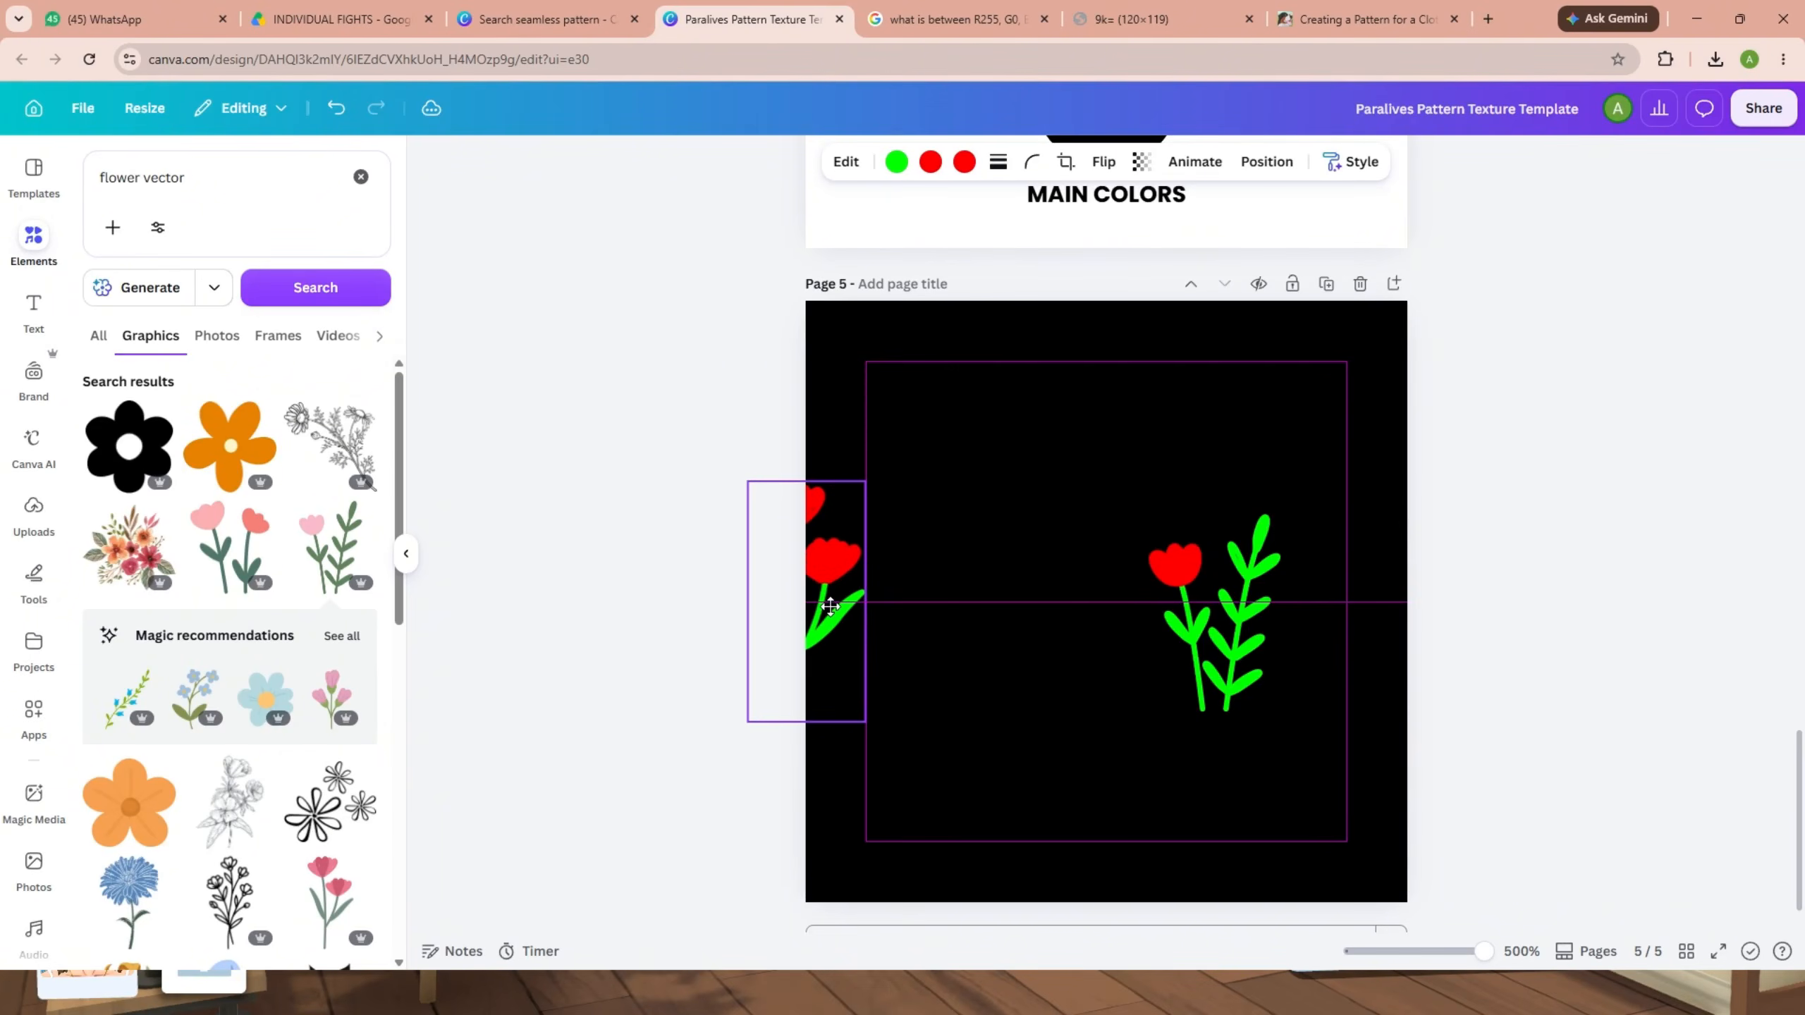
Move the double tulip up the left edge and centre it on the page's top-left corner.
drag(829, 606, 844, 390)
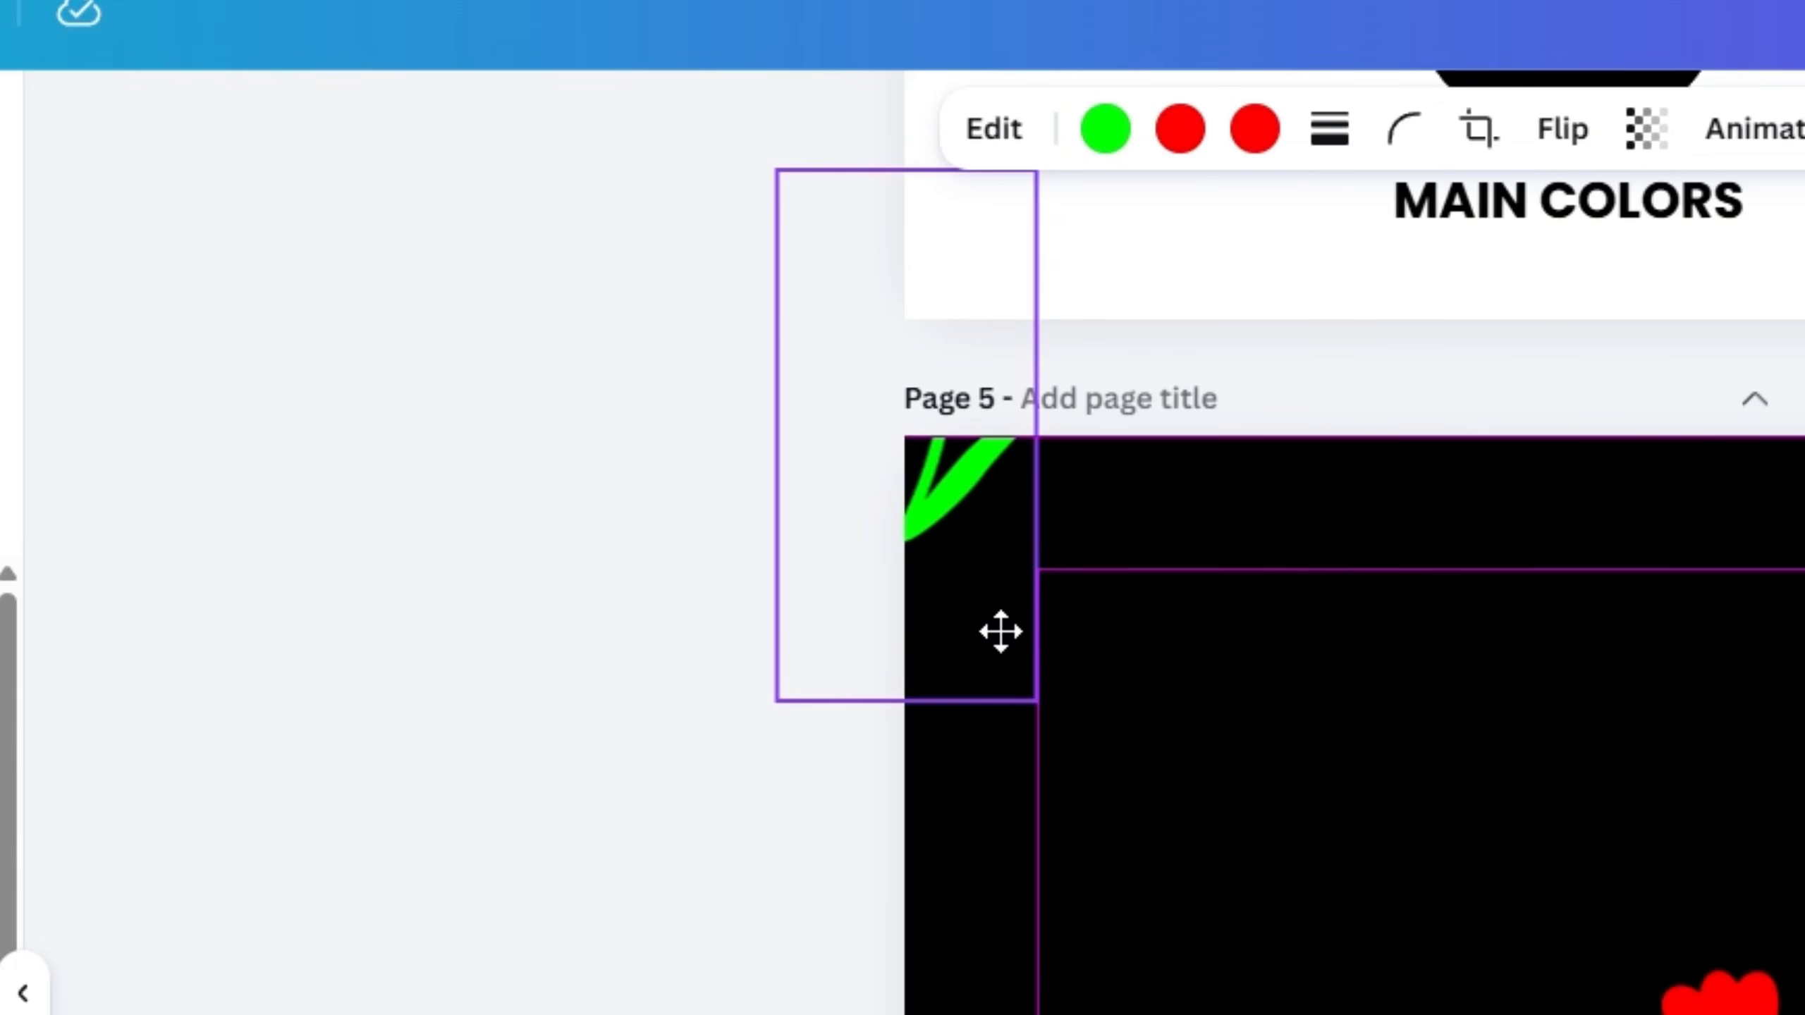
drag(1001, 631, 988, 631)
click(1084, 633)
click(987, 605)
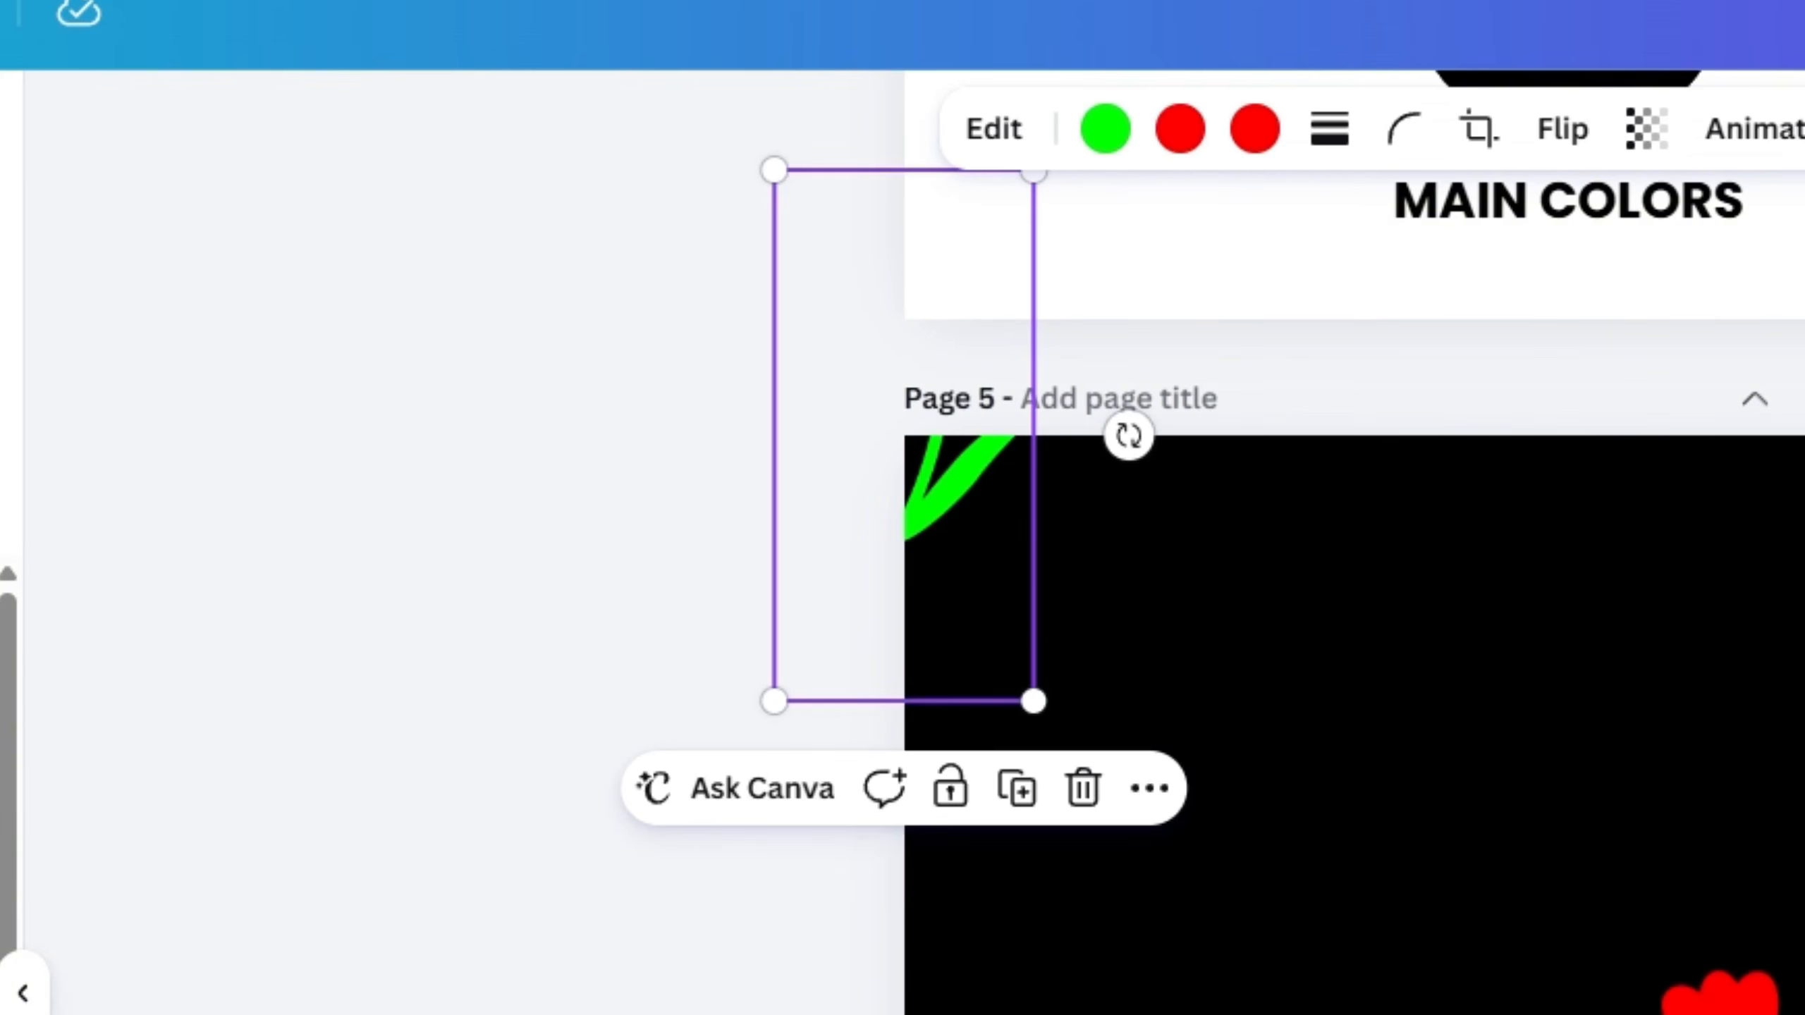
Place a copy of the double tulip on the page's top-right corner, aligned with the top-left one.
drag(941, 607, 1715, 603)
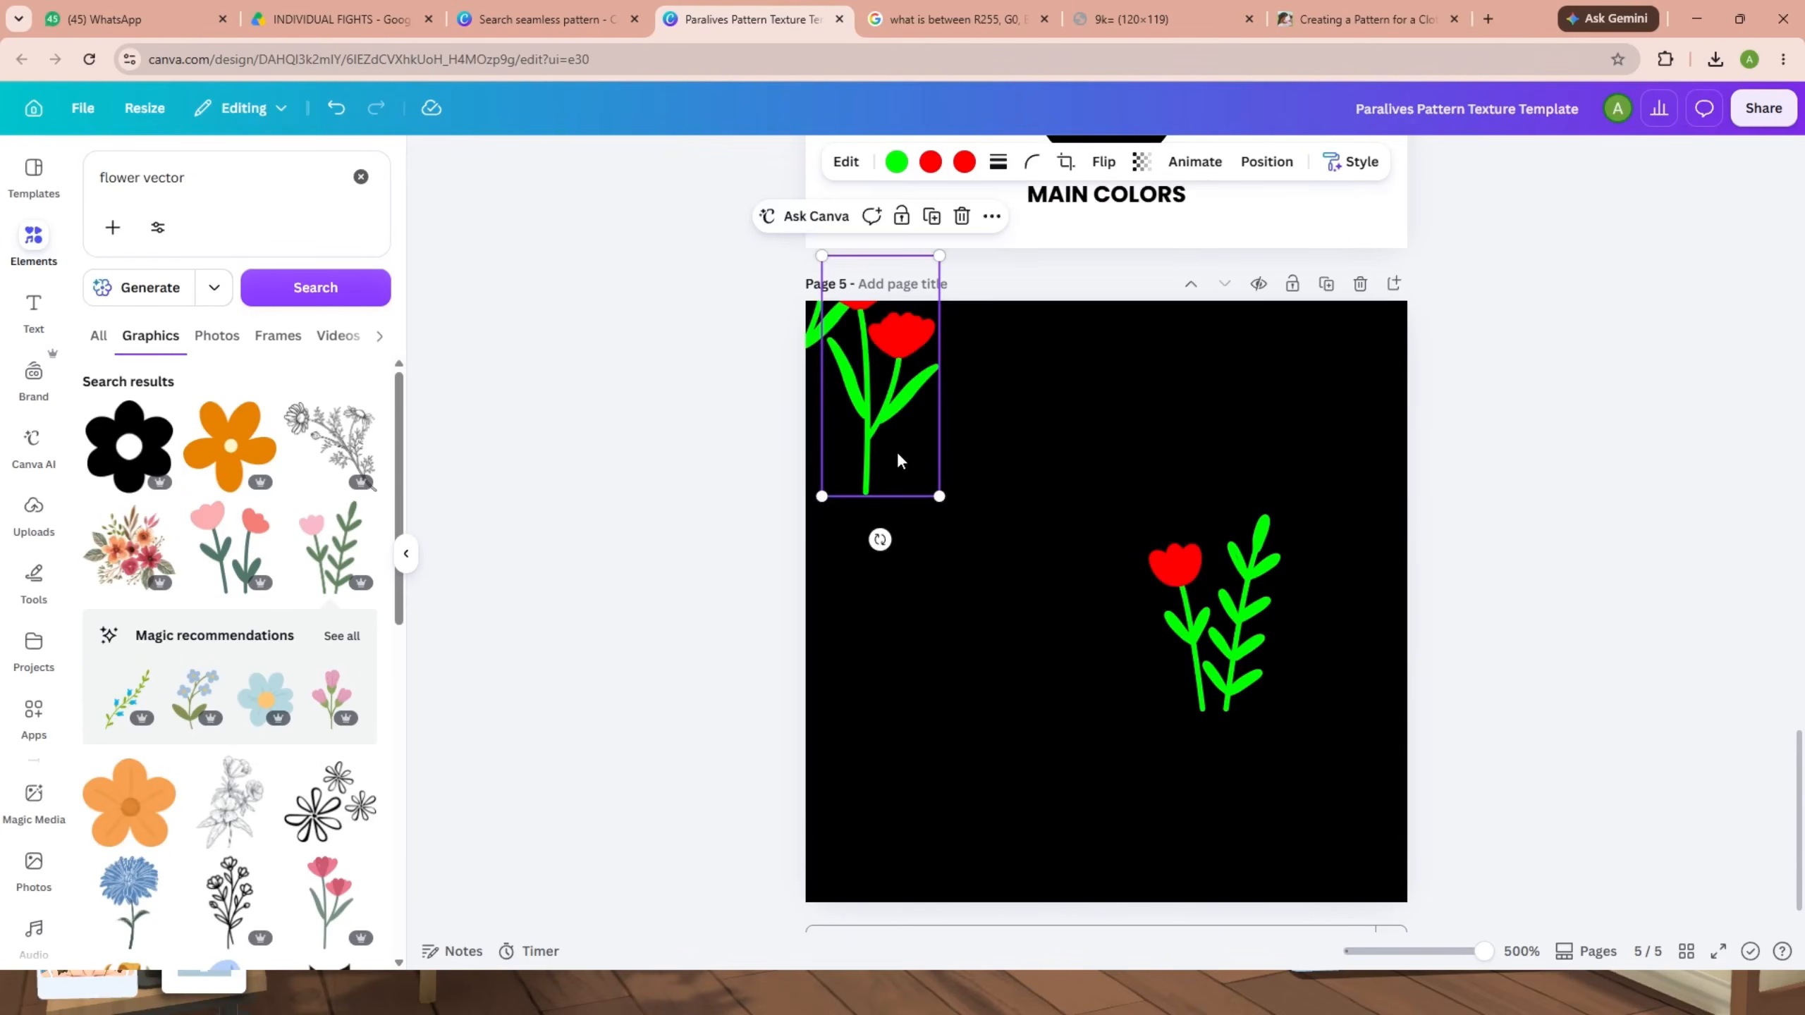
drag(1175, 376, 1366, 405)
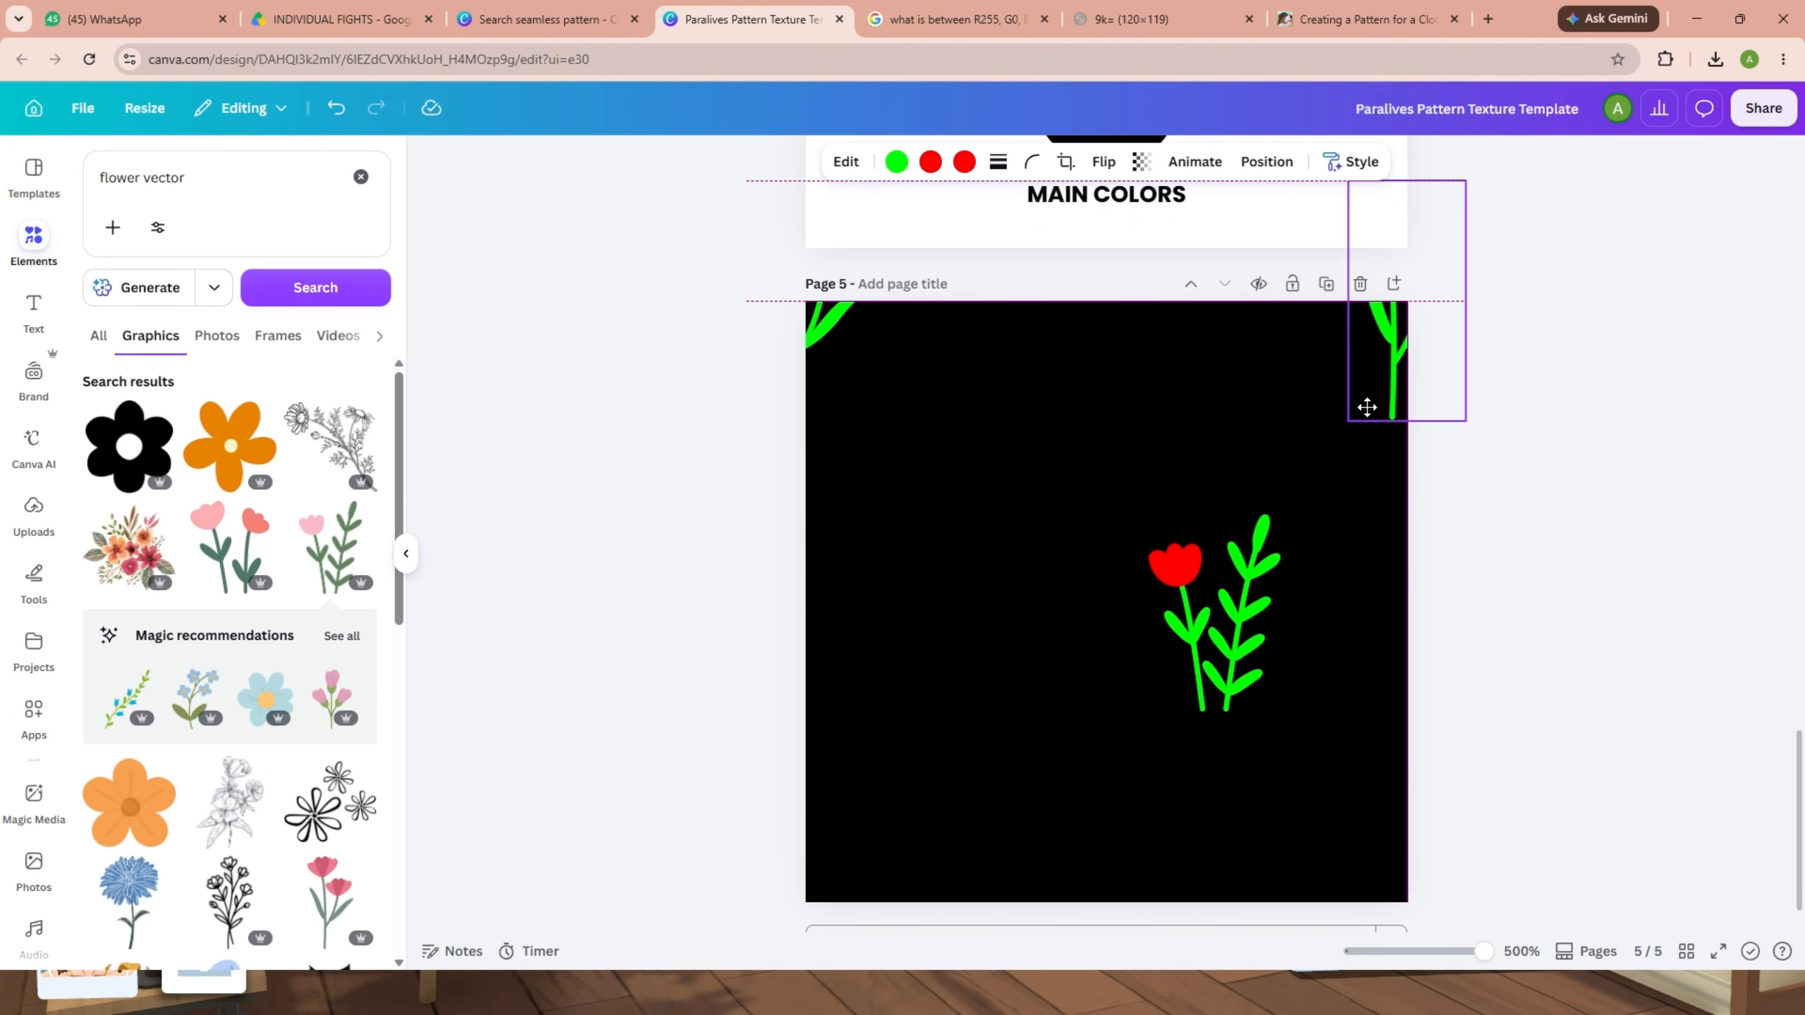
drag(1366, 407, 1365, 410)
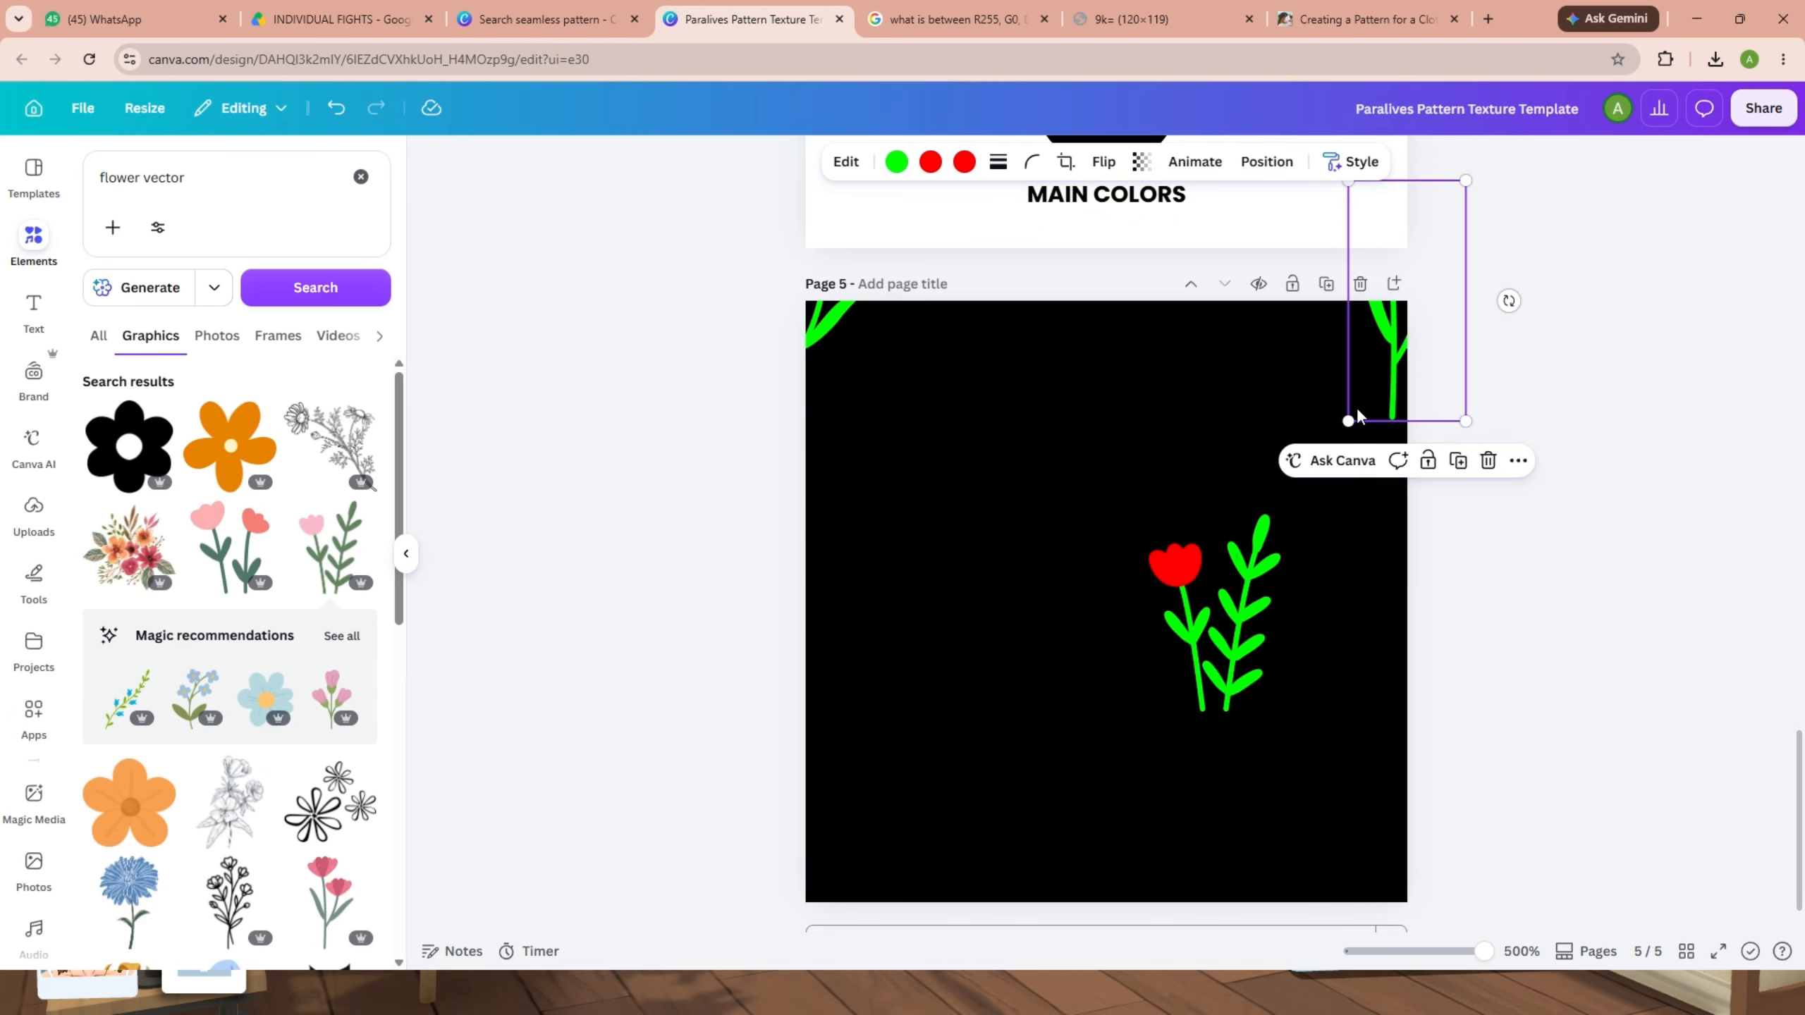
Duplicate both top corner tulips together and place the pair on the page's bottom corners, aligned with the originals.
shift+click(843, 360)
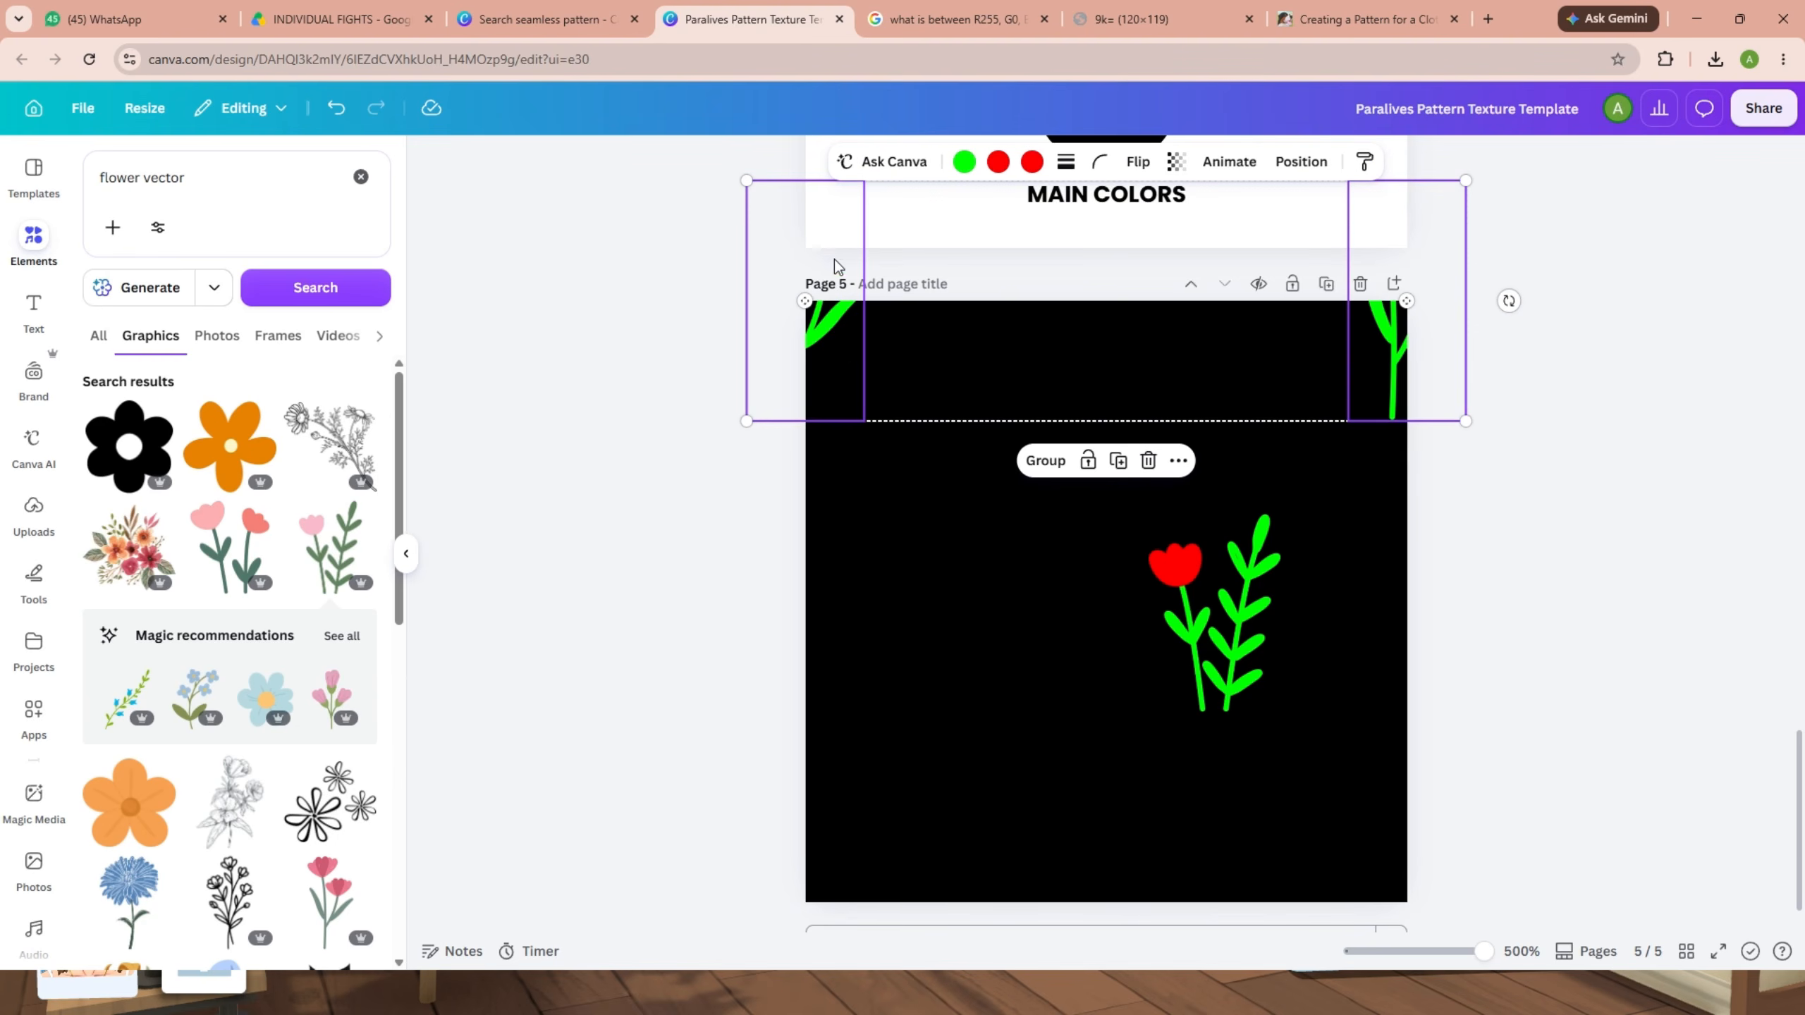
key(ctrl+d)
drag(886, 300, 810, 844)
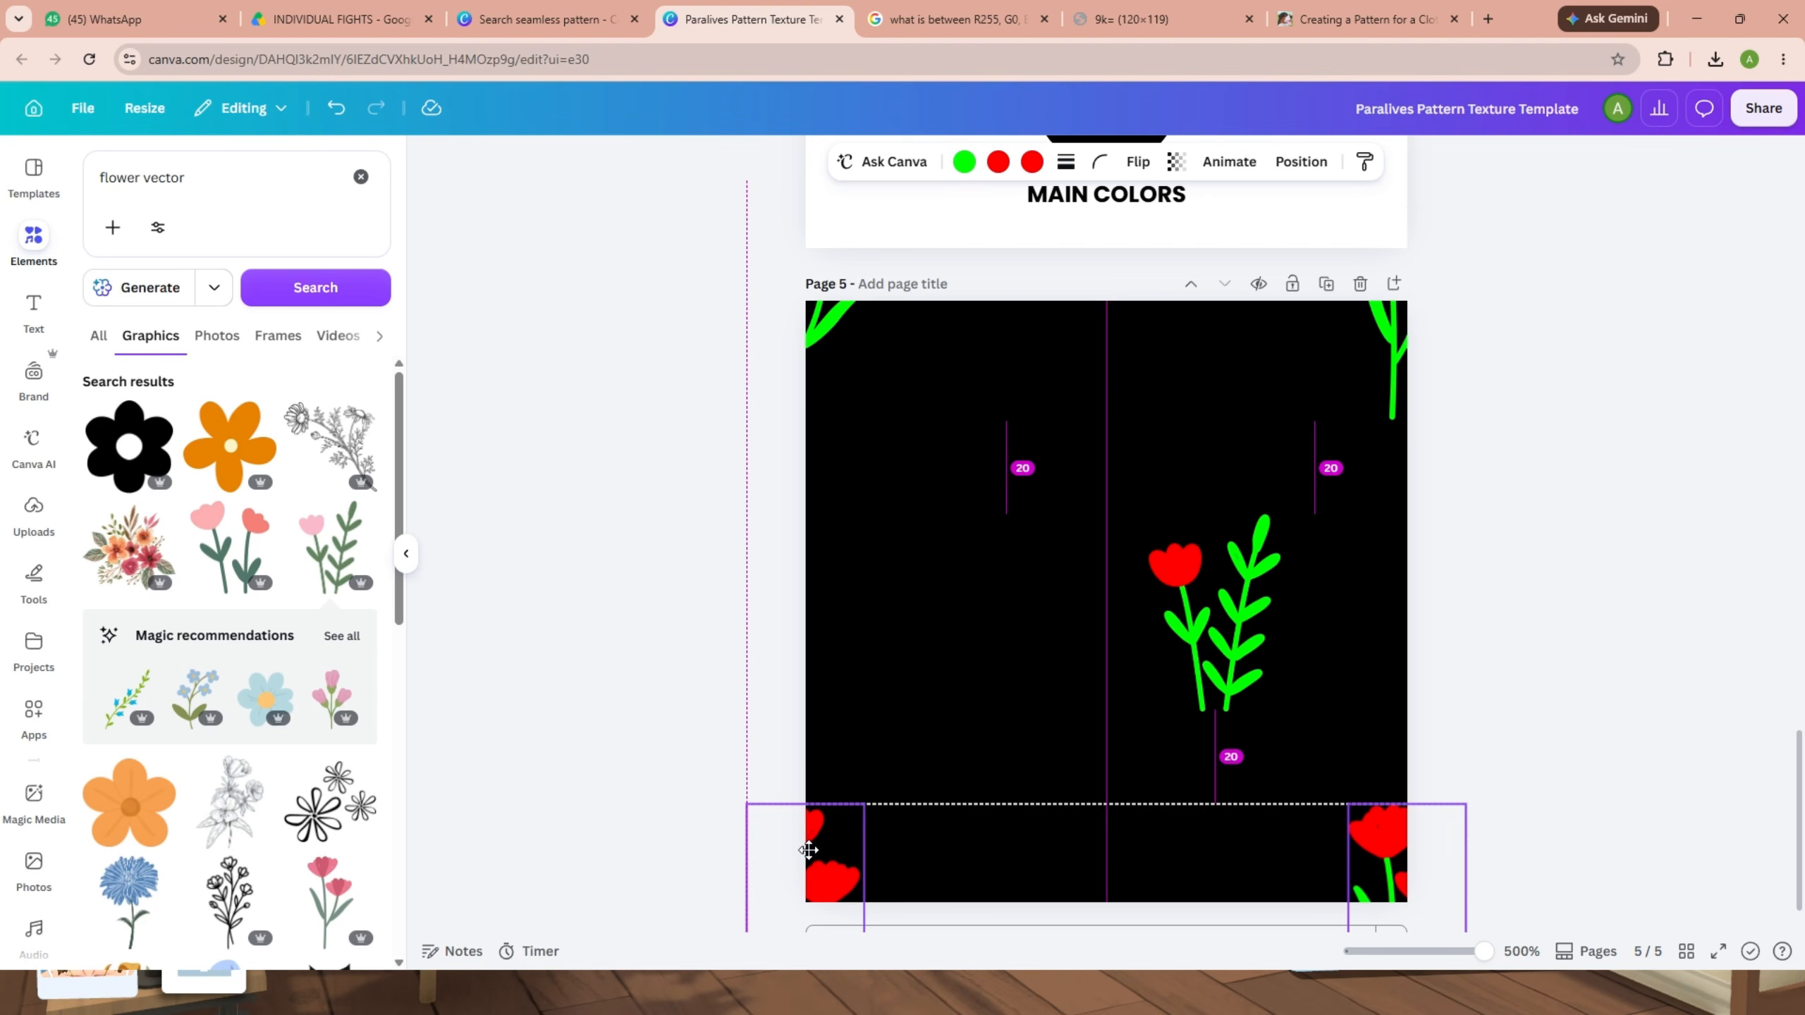
drag(810, 843, 809, 850)
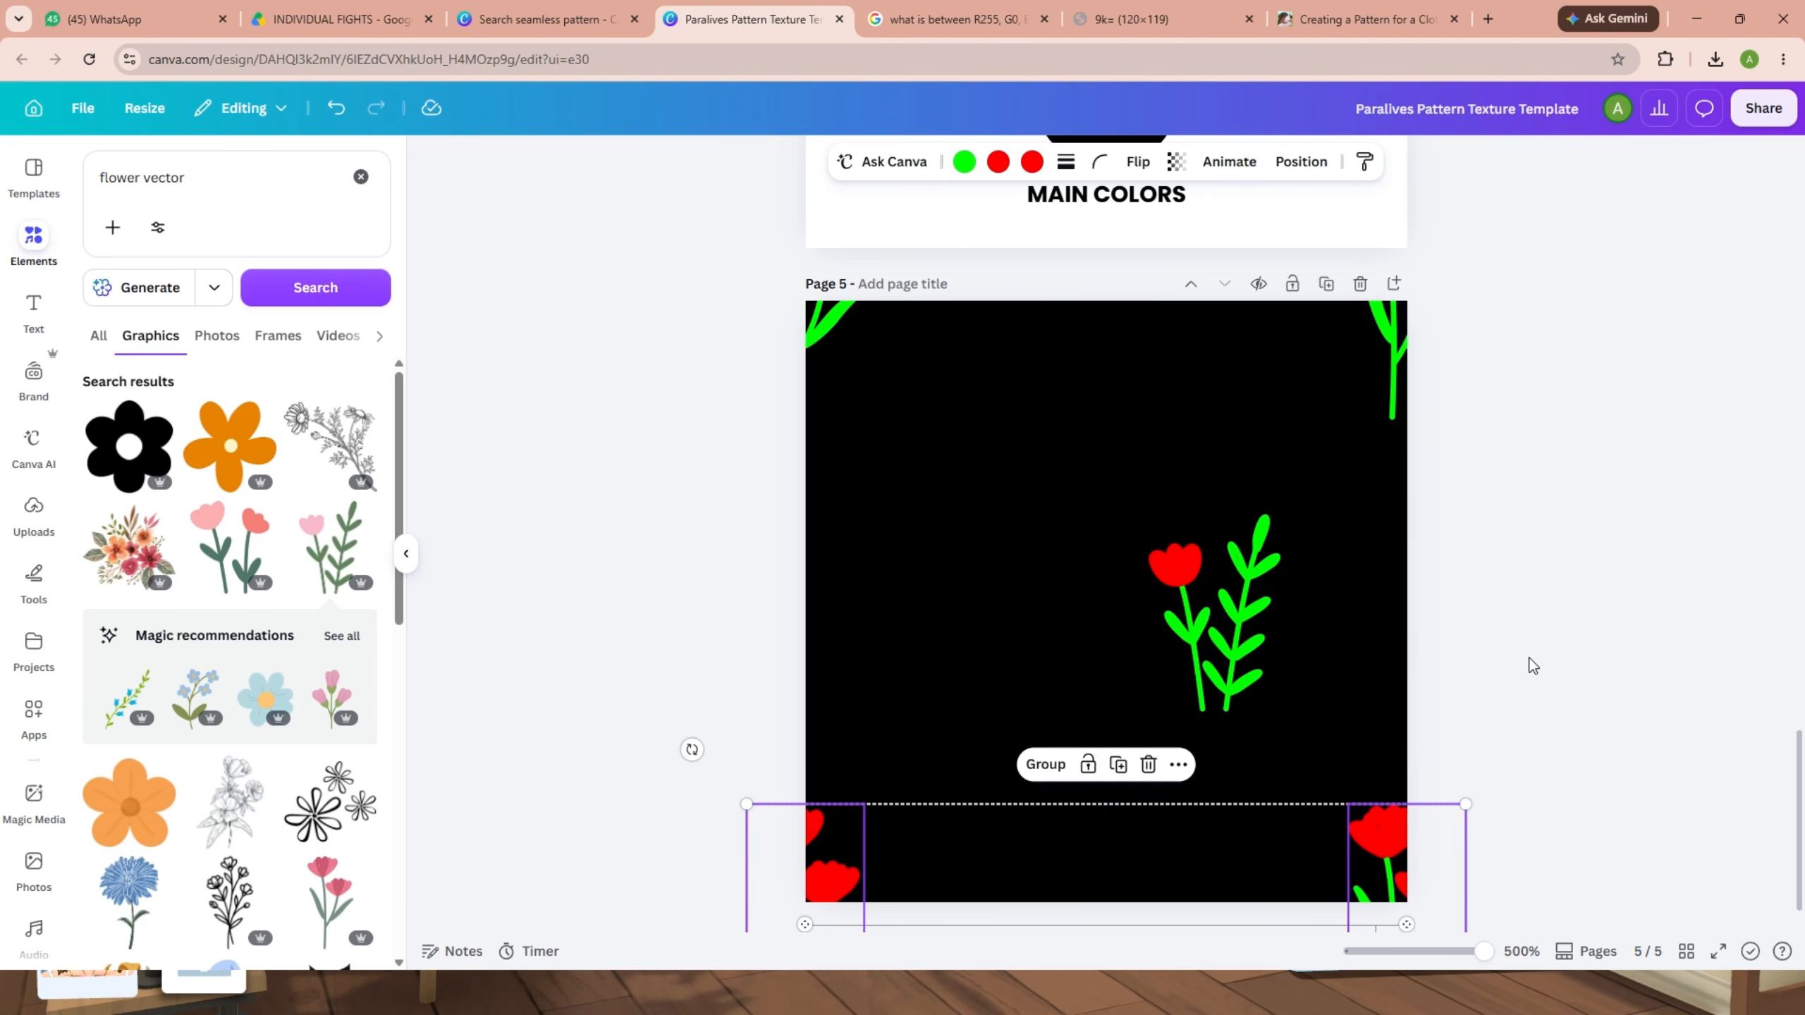
click(1533, 666)
Rotate the tulip-and-leaf sprig clockwise and move it to the middle of the page's top edge.
click(1213, 635)
drag(1212, 635, 1160, 591)
drag(1126, 667, 1036, 647)
drag(1165, 581, 1092, 398)
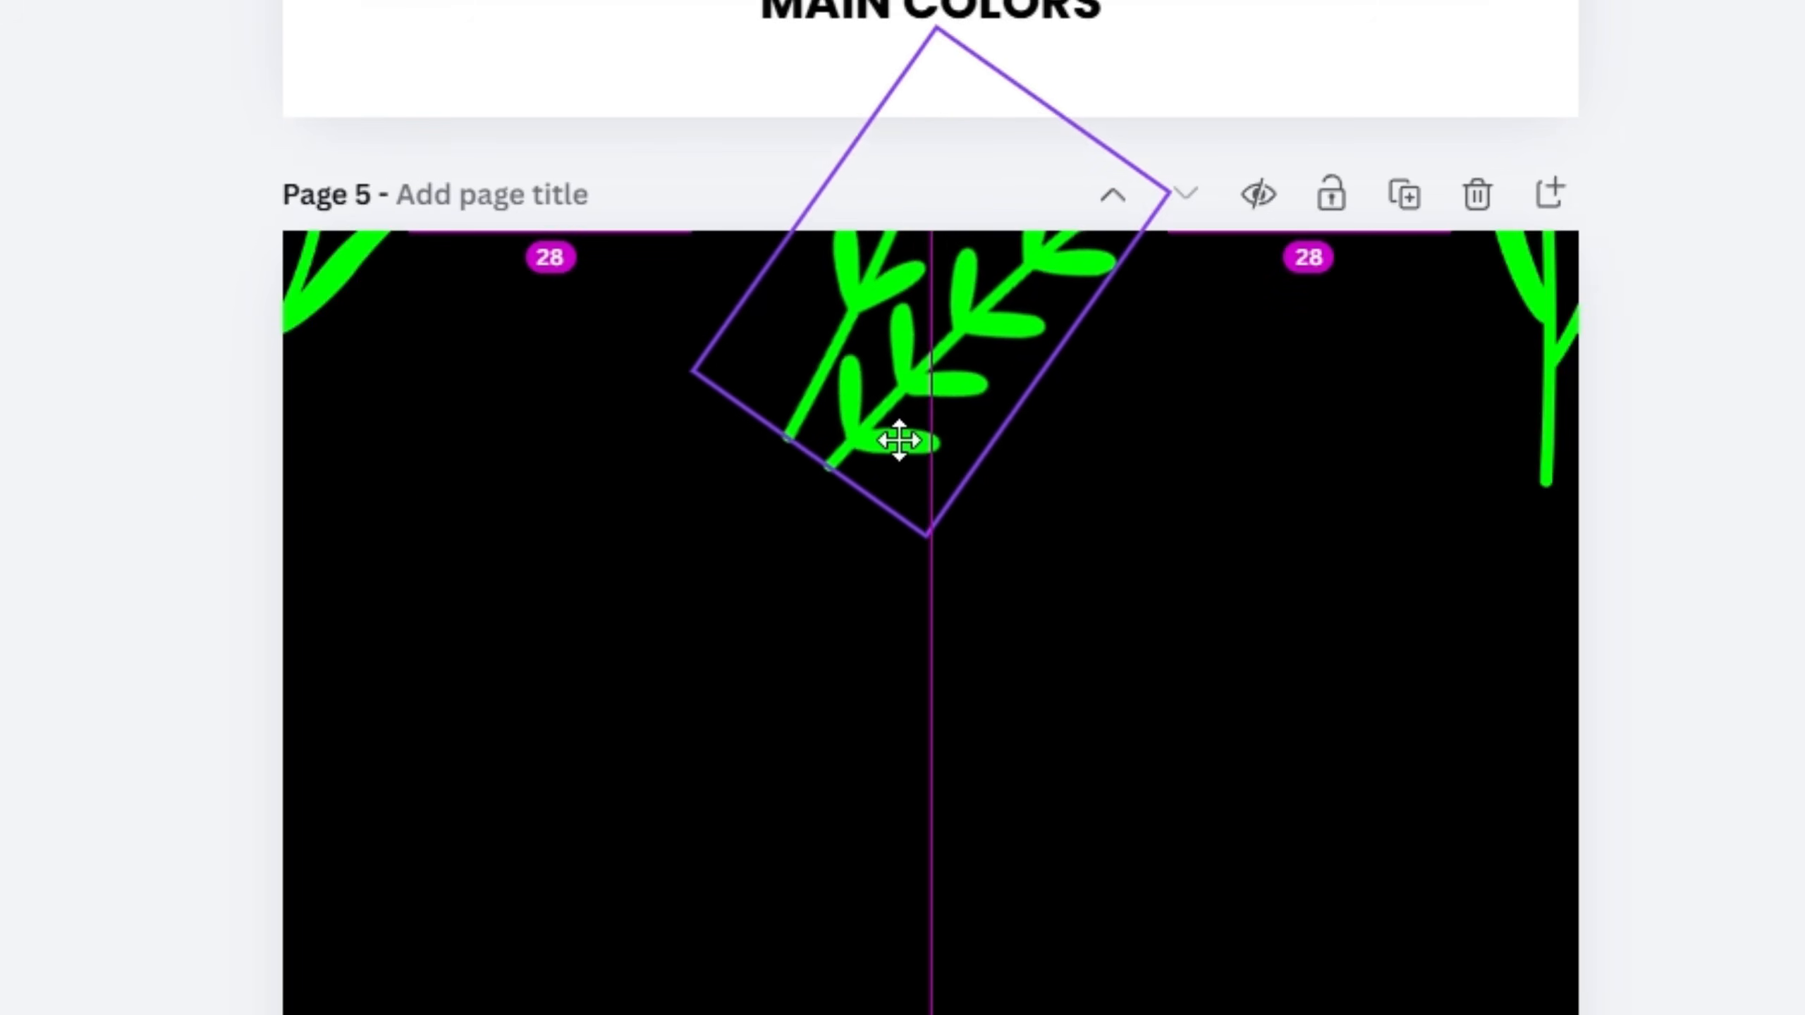
Centre the tilted sprig across the page's top edge and place a duplicate at the matching spot on the bottom edge.
drag(899, 441, 894, 393)
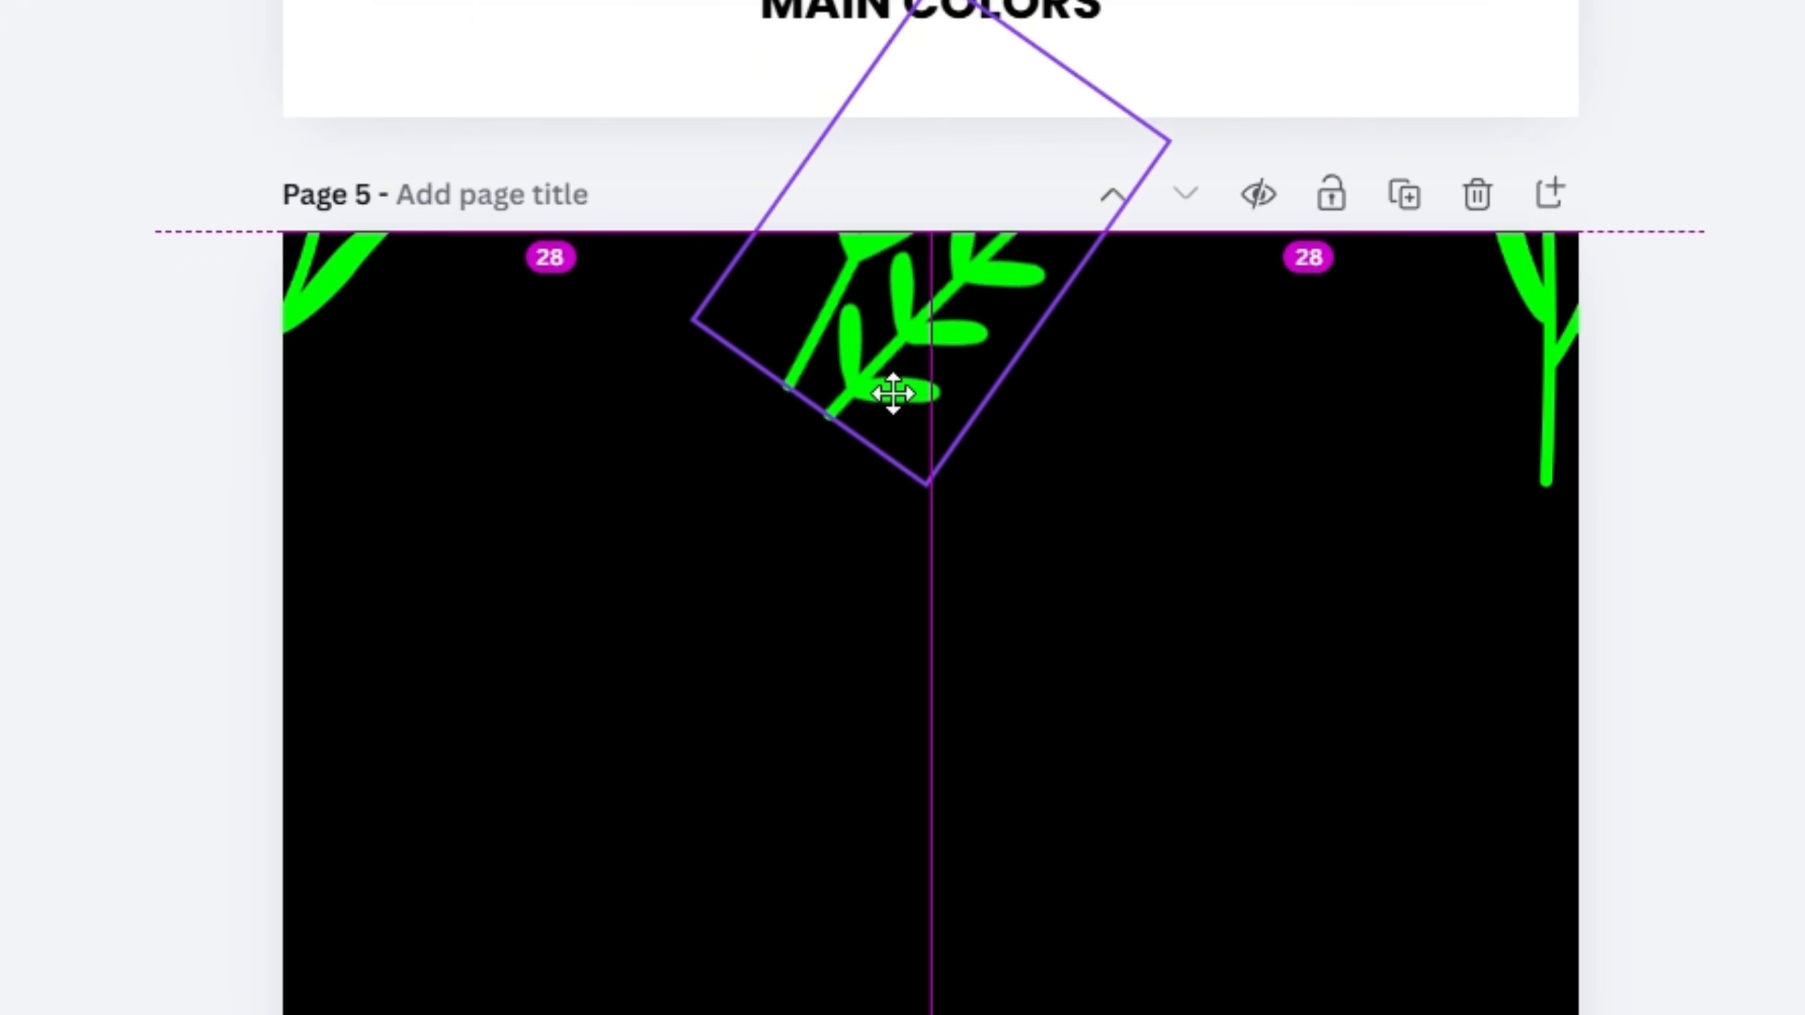
drag(893, 394, 894, 394)
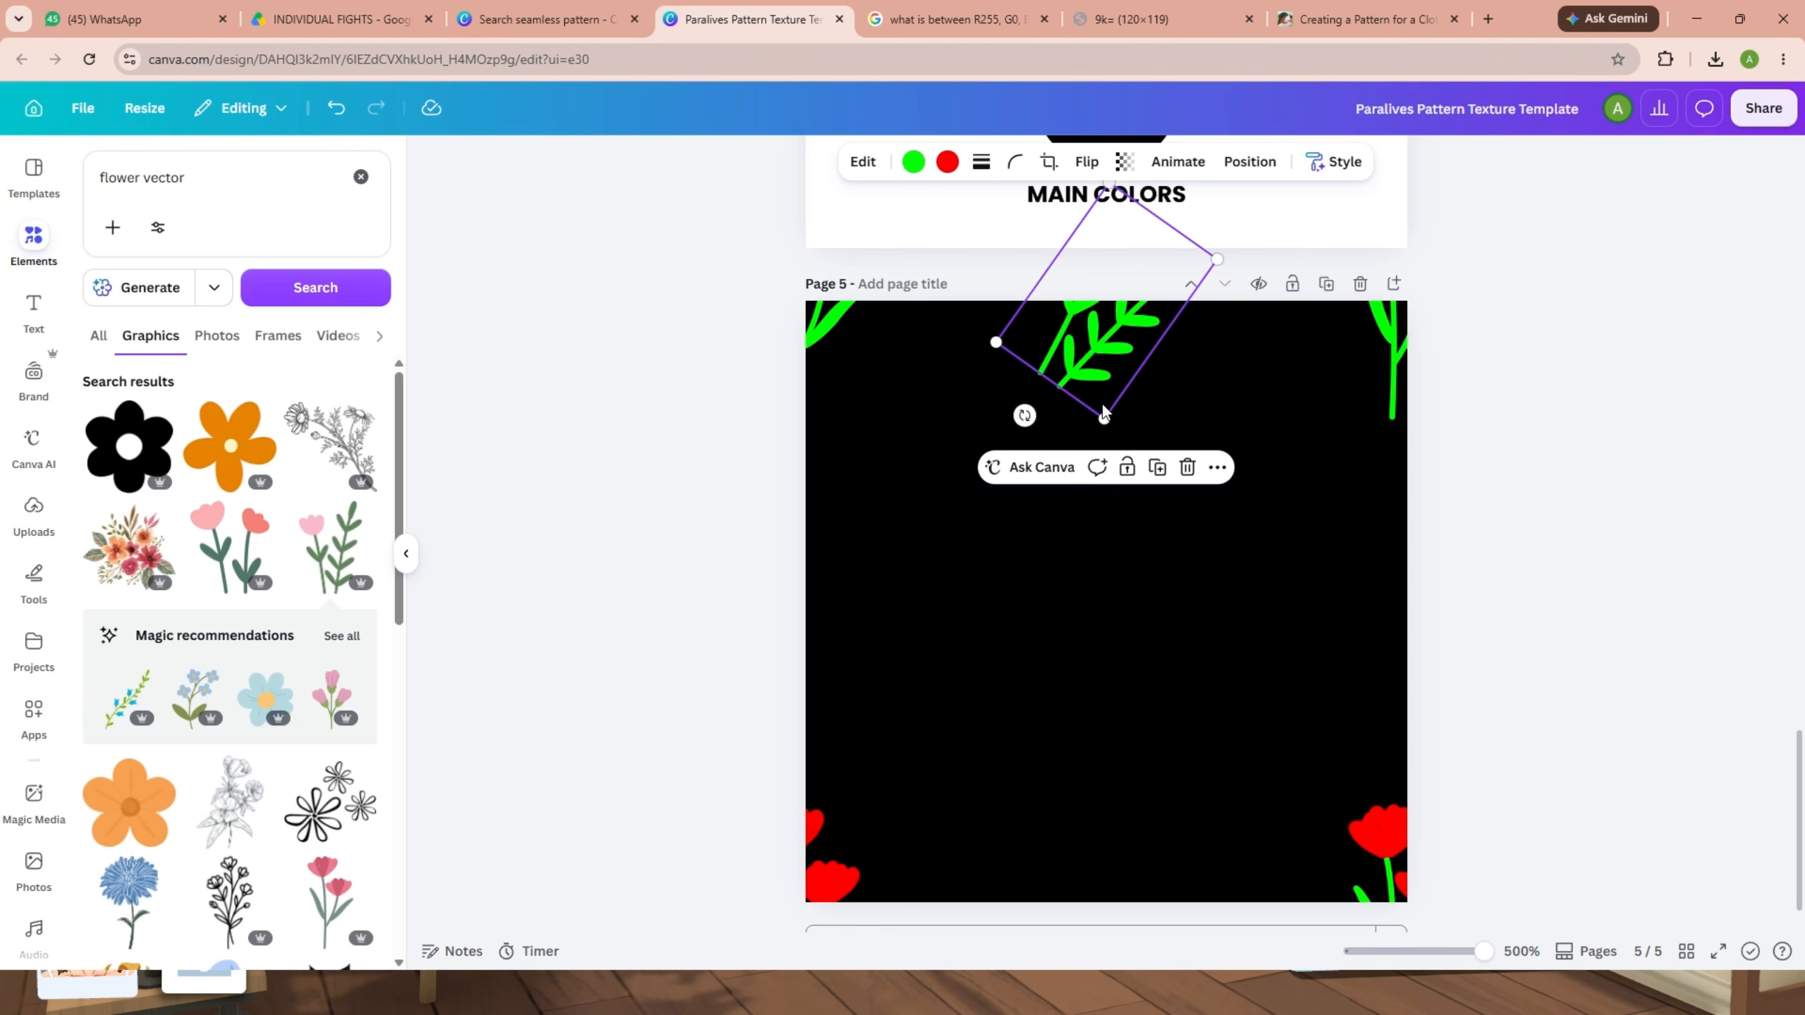
key(ctrl+d)
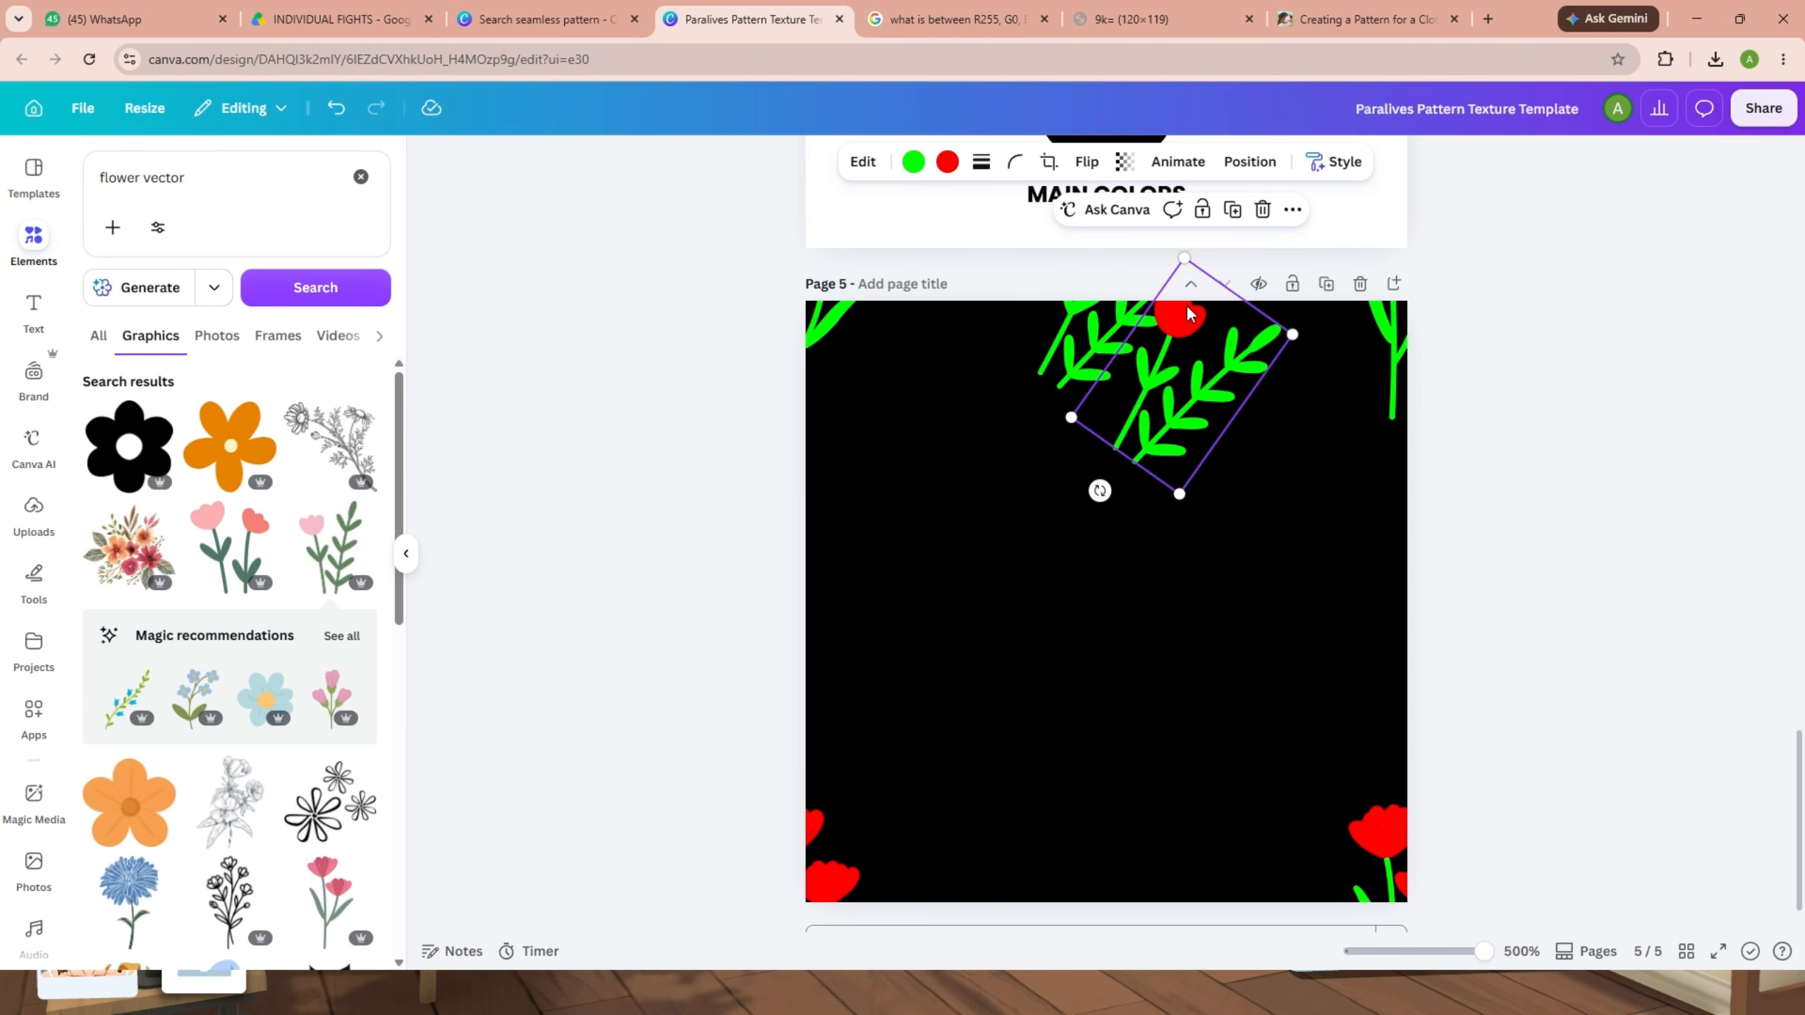
drag(1190, 313, 1114, 827)
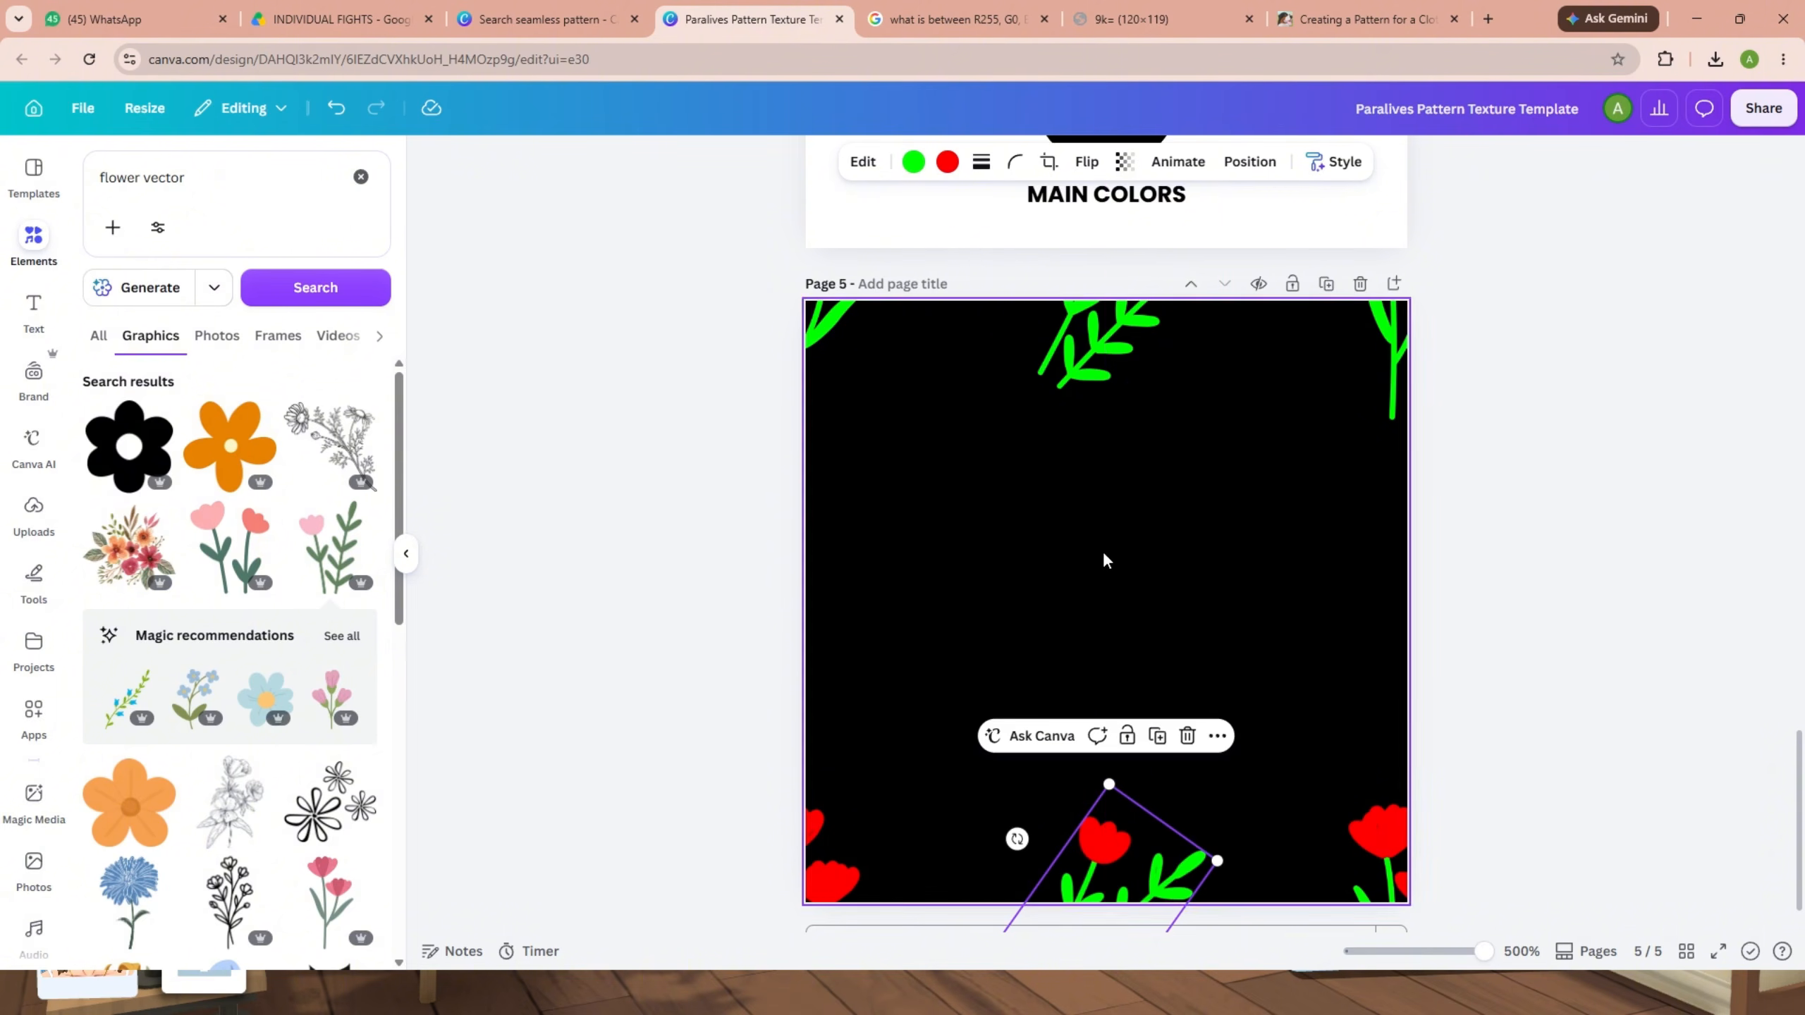
Select the top and bottom edge sprigs together and shift the pair left and slightly down.
shift+click(1090, 350)
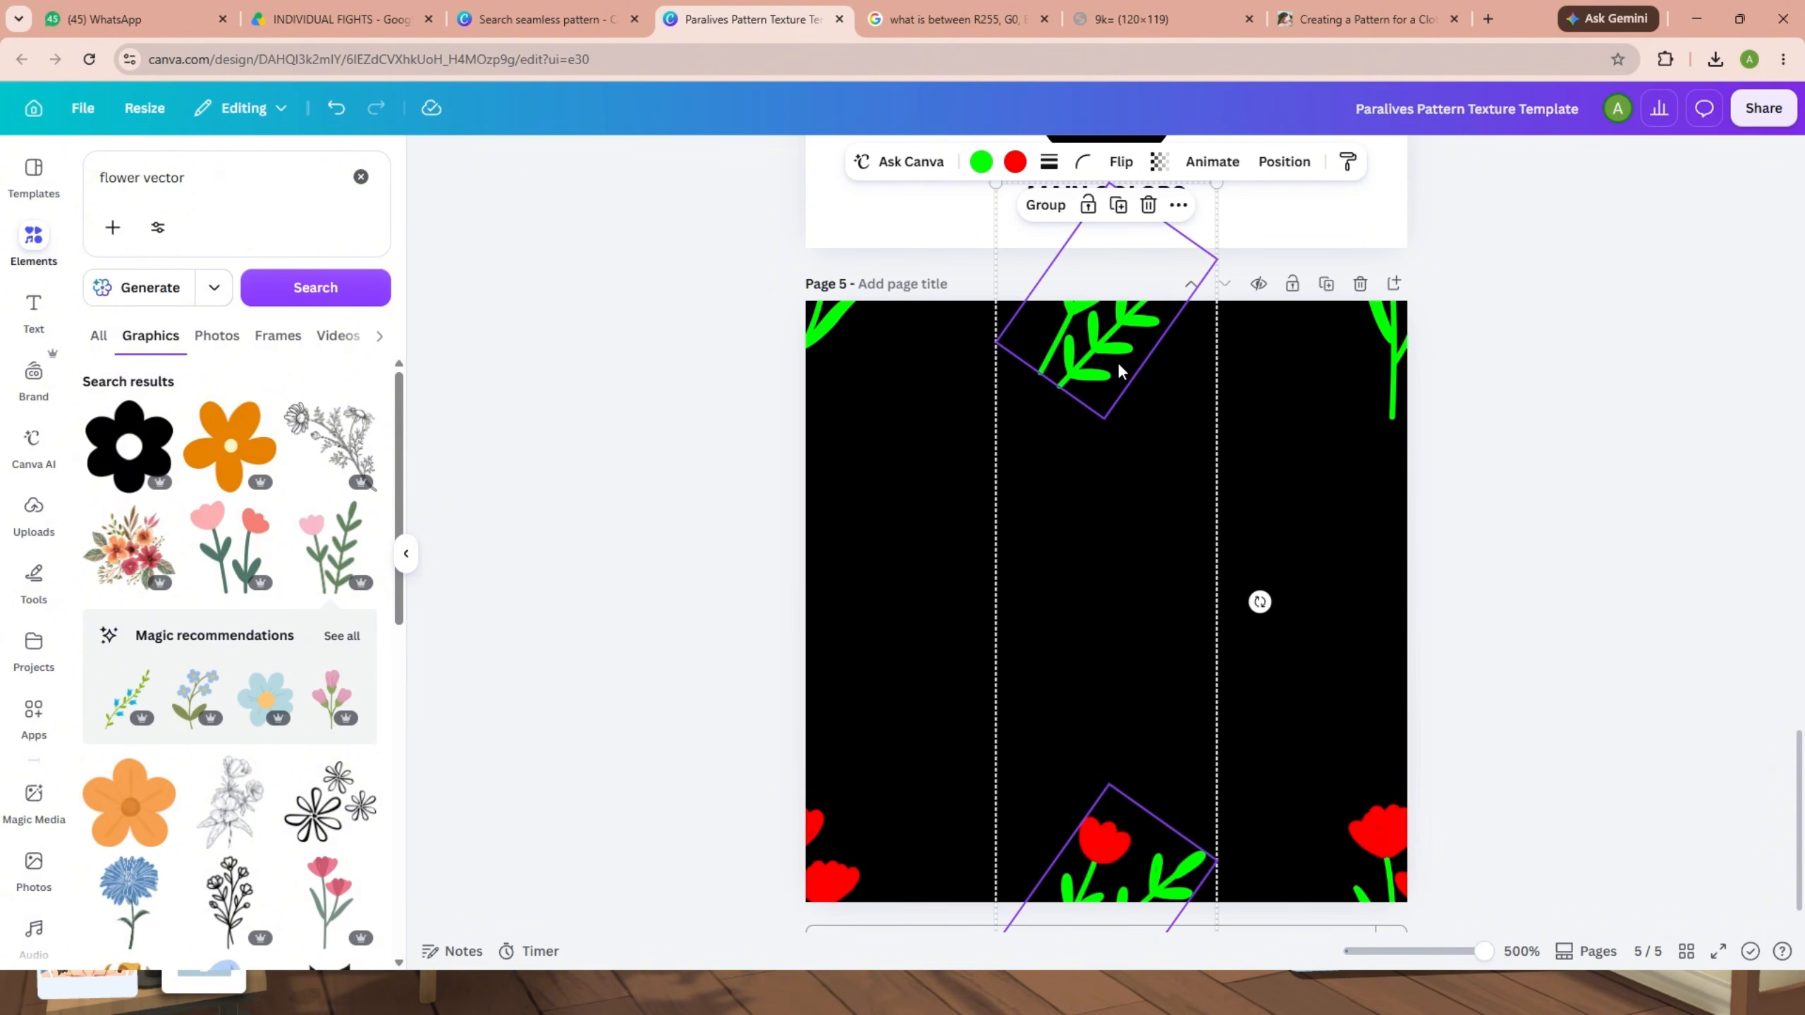
drag(1125, 366, 1124, 361)
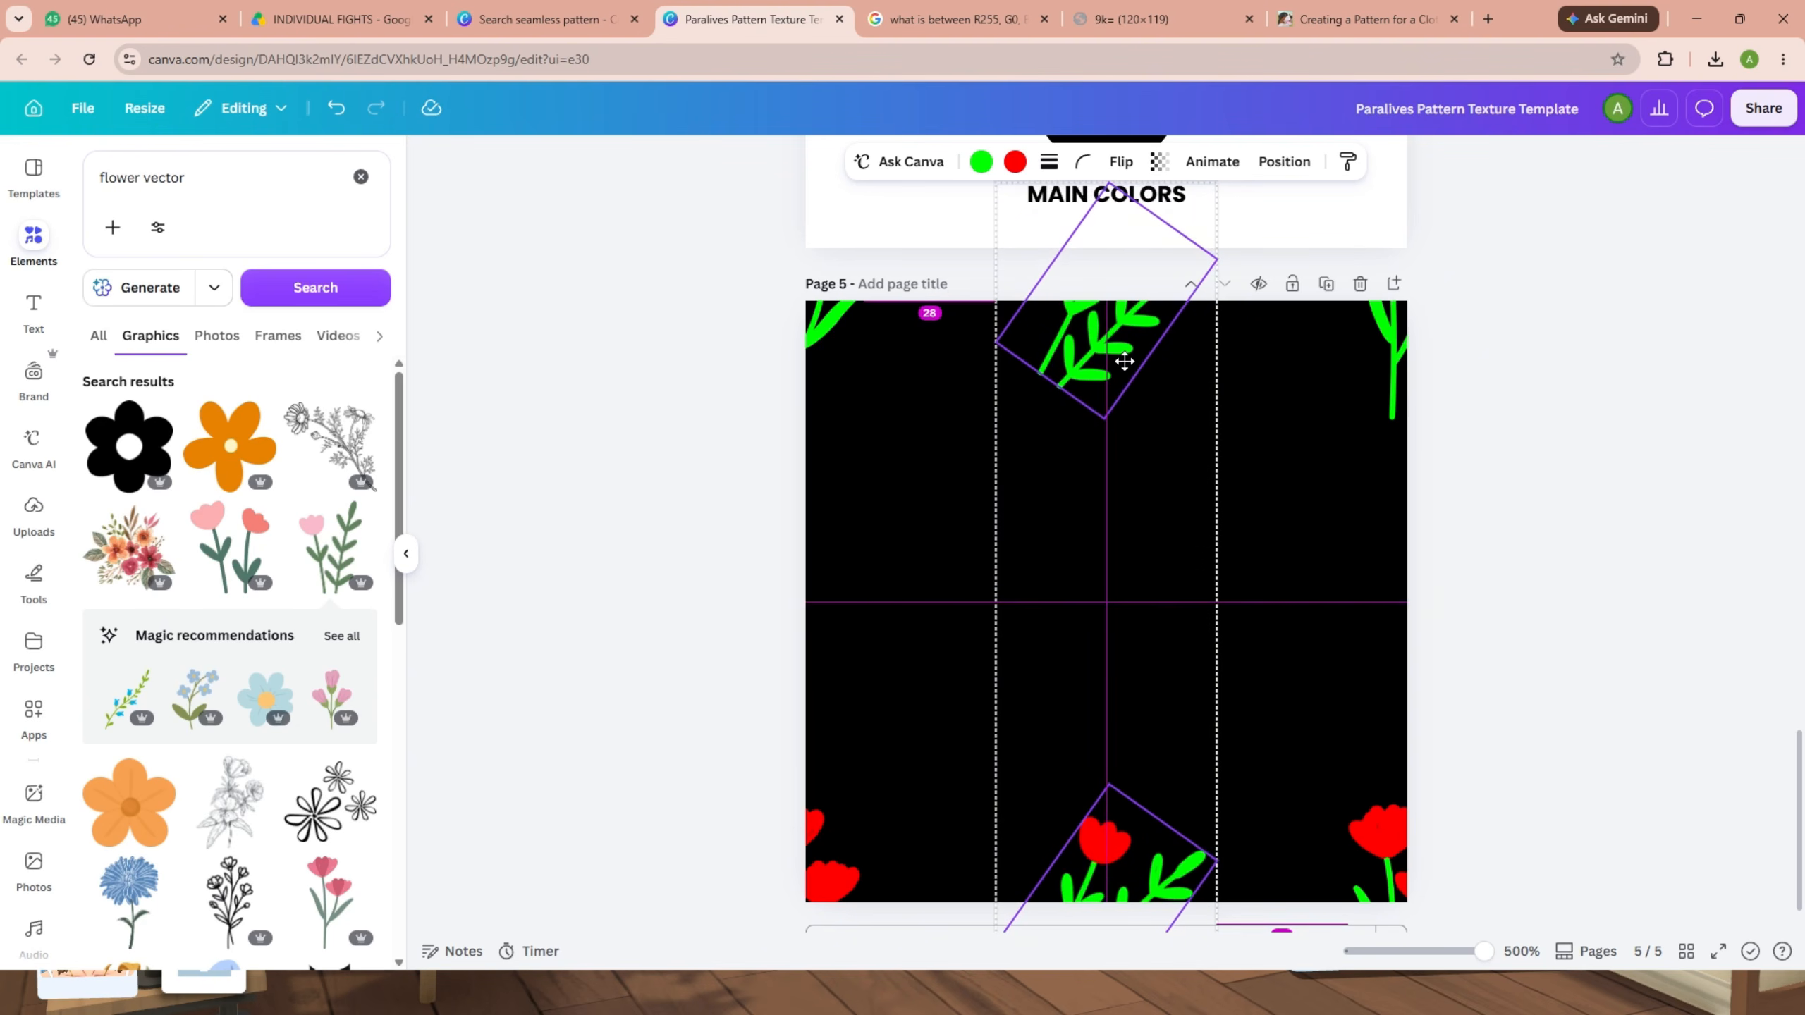
drag(1124, 362, 1005, 390)
click(1215, 443)
click(1020, 387)
click(1141, 456)
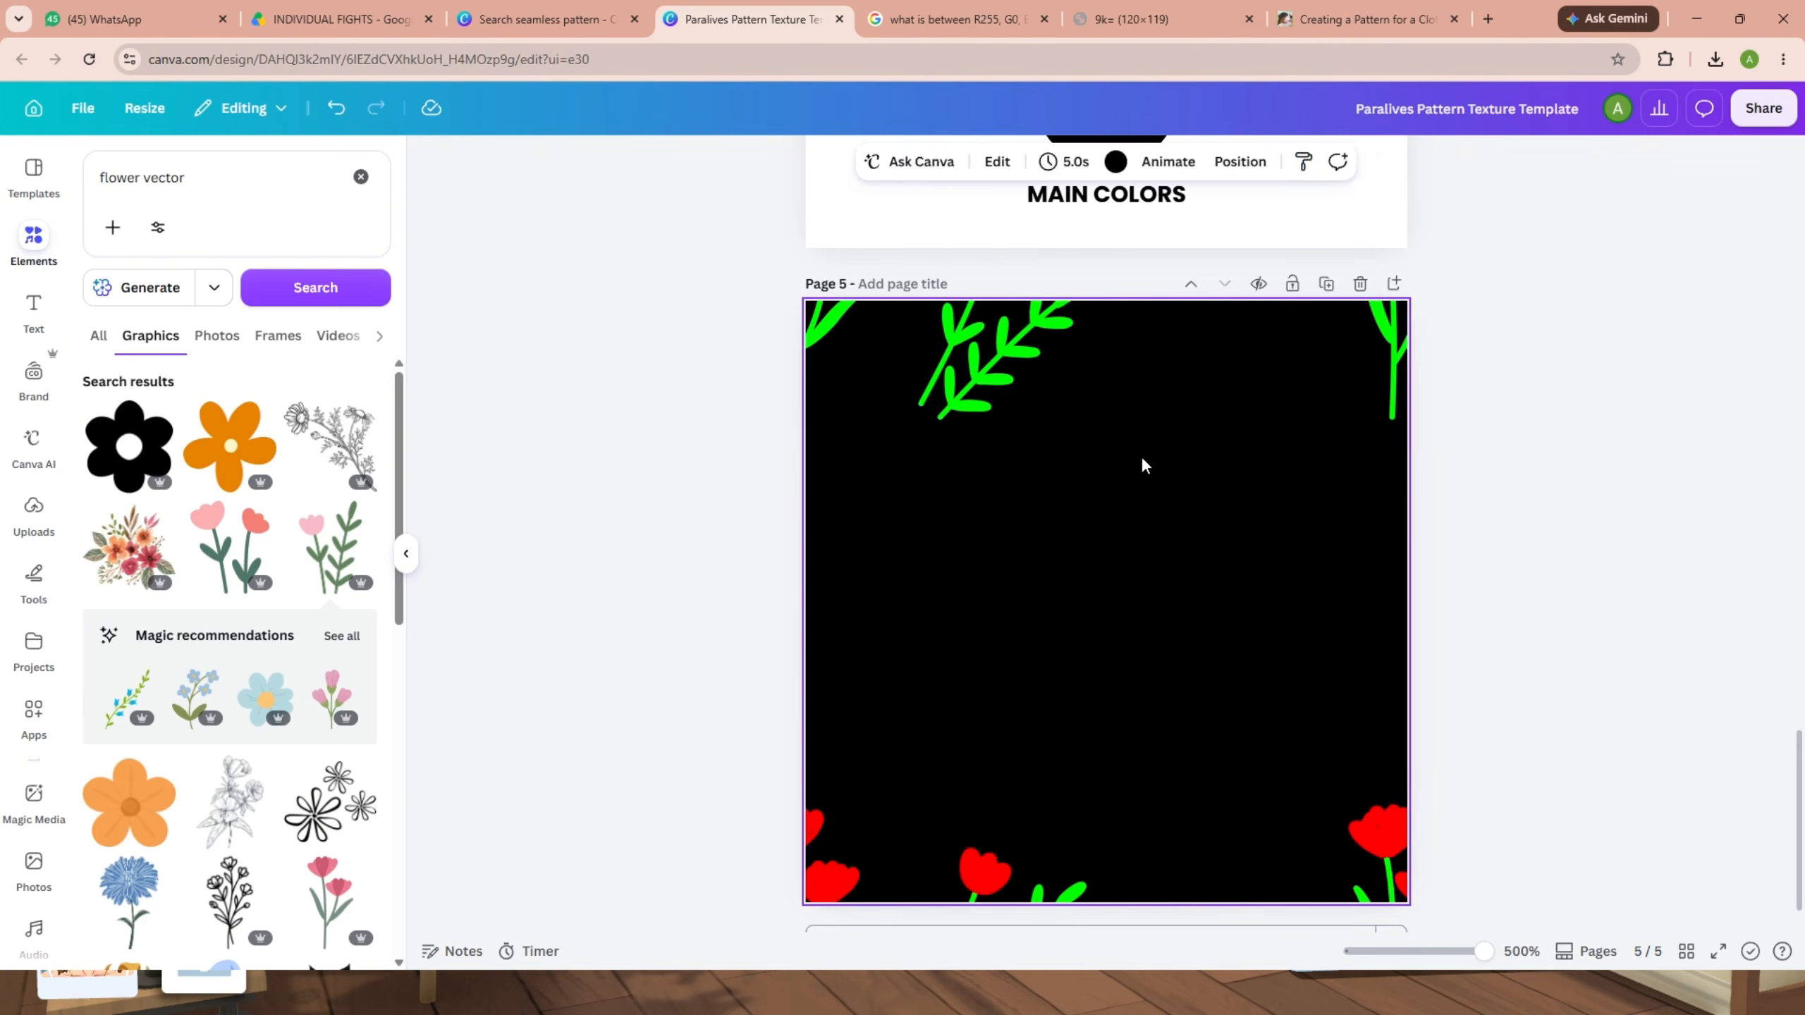
click(925, 384)
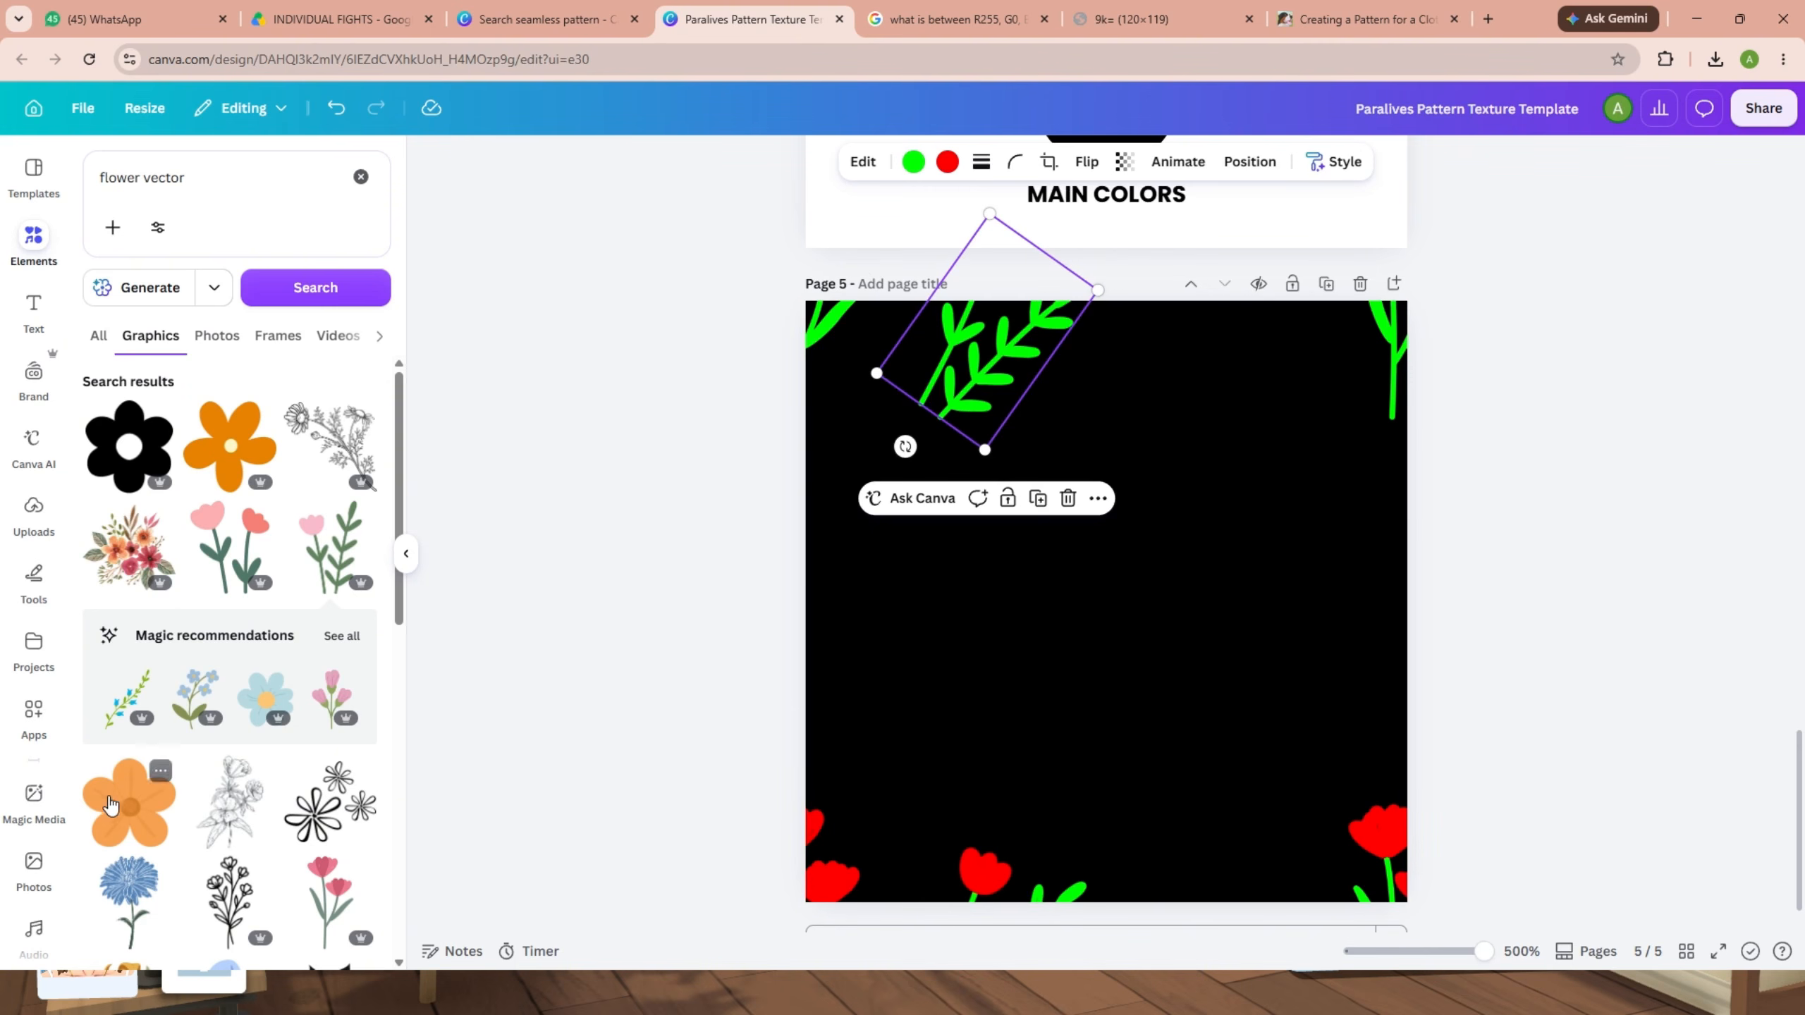
Add the blue six-petal flower graphic near the middle of the page and recolour its petals pure red.
click(249, 711)
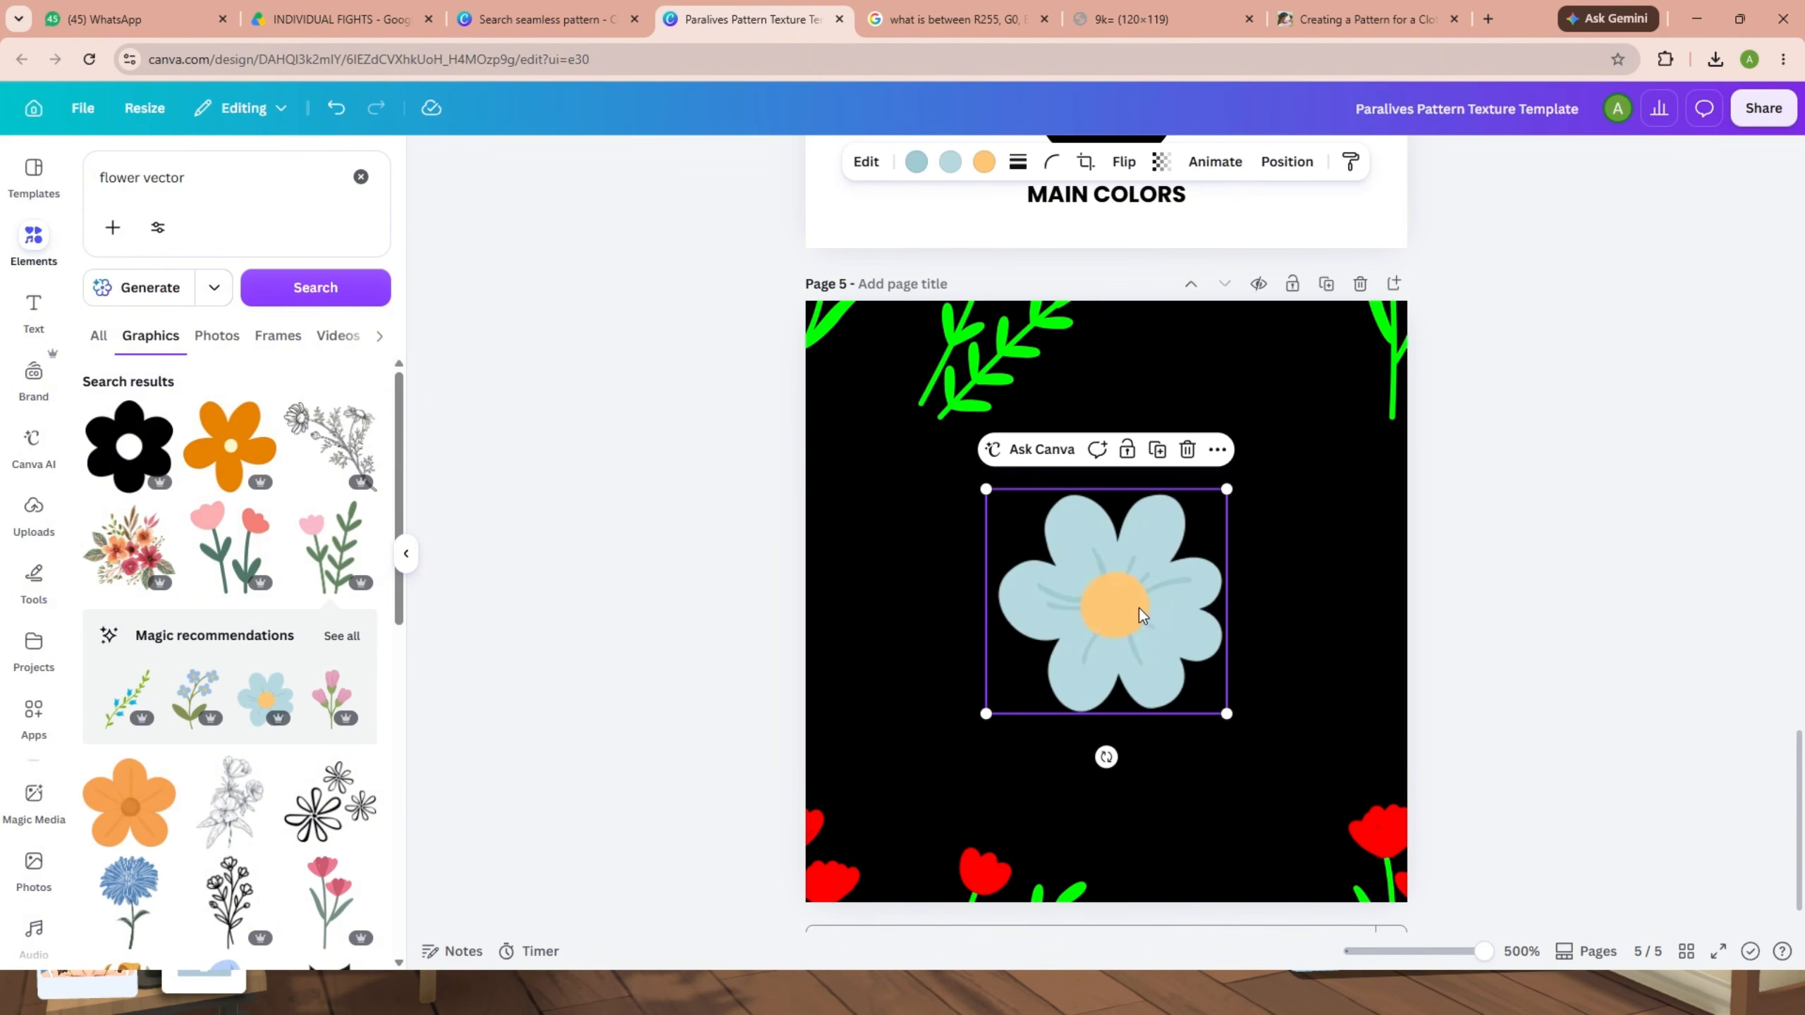
drag(1139, 608, 1190, 603)
click(930, 162)
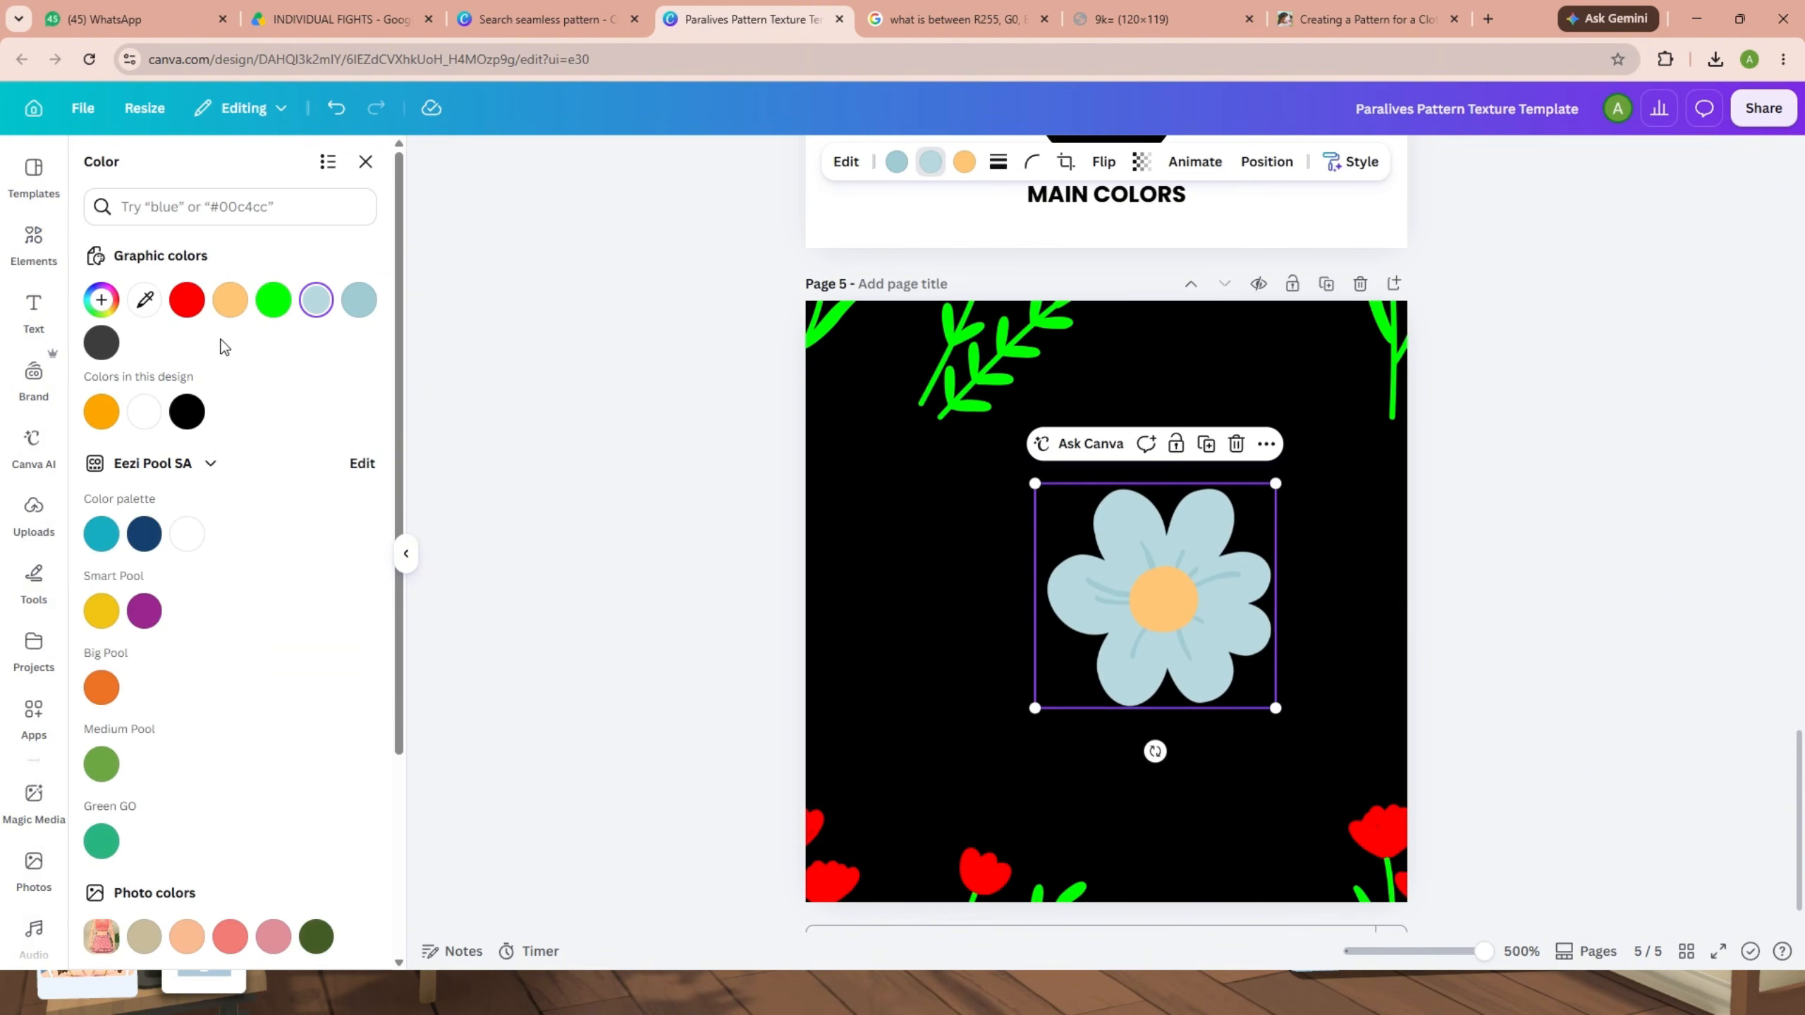
click(186, 301)
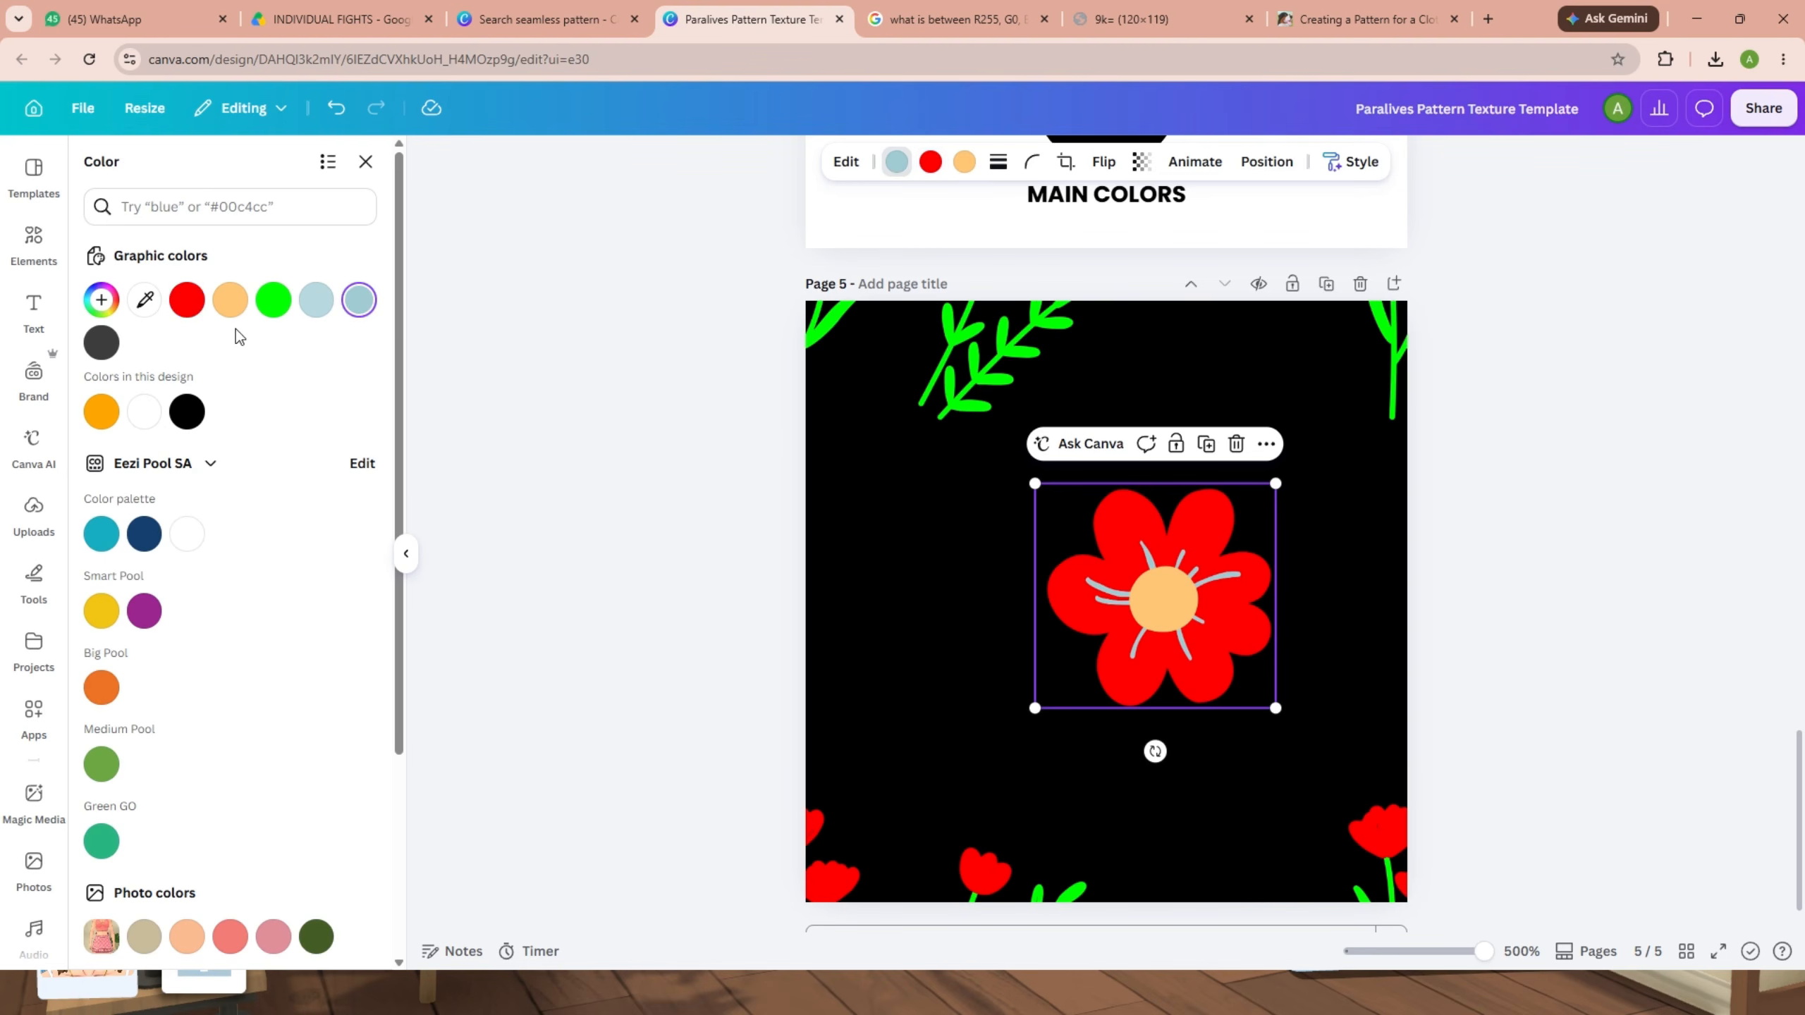
Recolour the six-petal flower's petal lines pure red and its centre pure green.
click(186, 308)
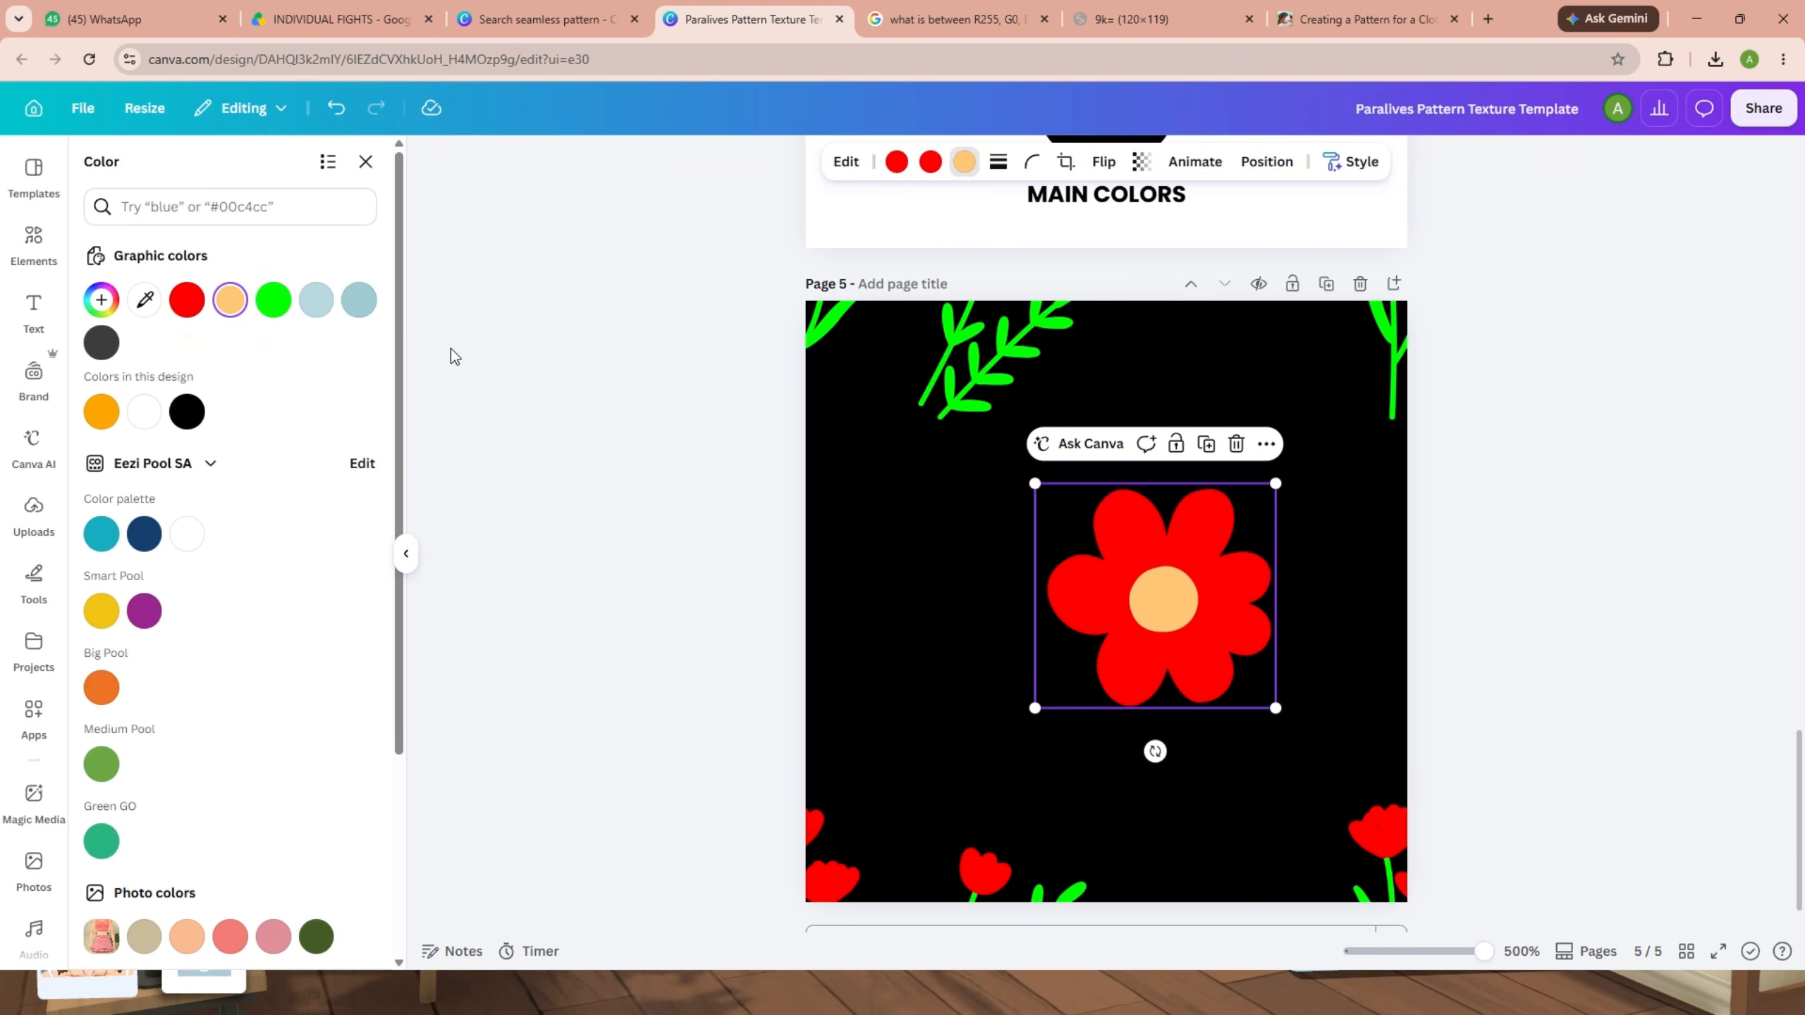
click(274, 300)
click(1427, 489)
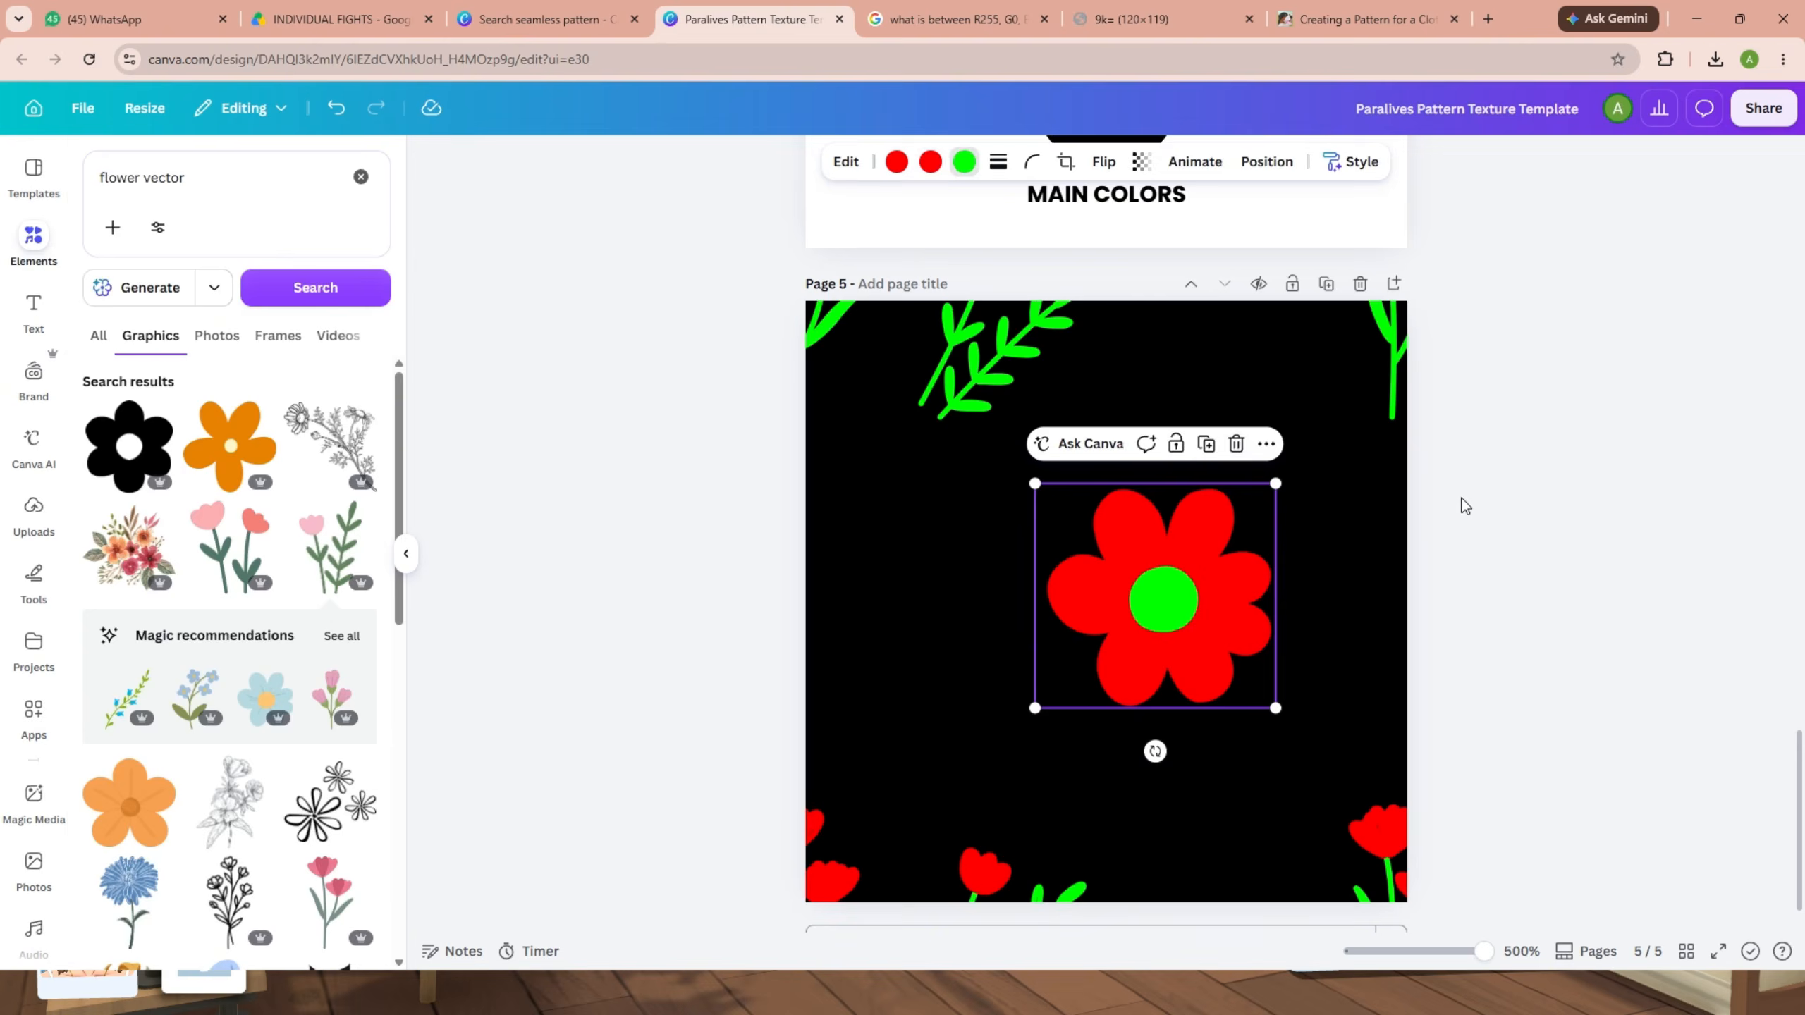
Shrink the six-petal flower, duplicate it, and place one in the page's lower-left area and the other near the upper right.
click(1214, 562)
drag(1278, 710, 943, 666)
key(ctrl+d)
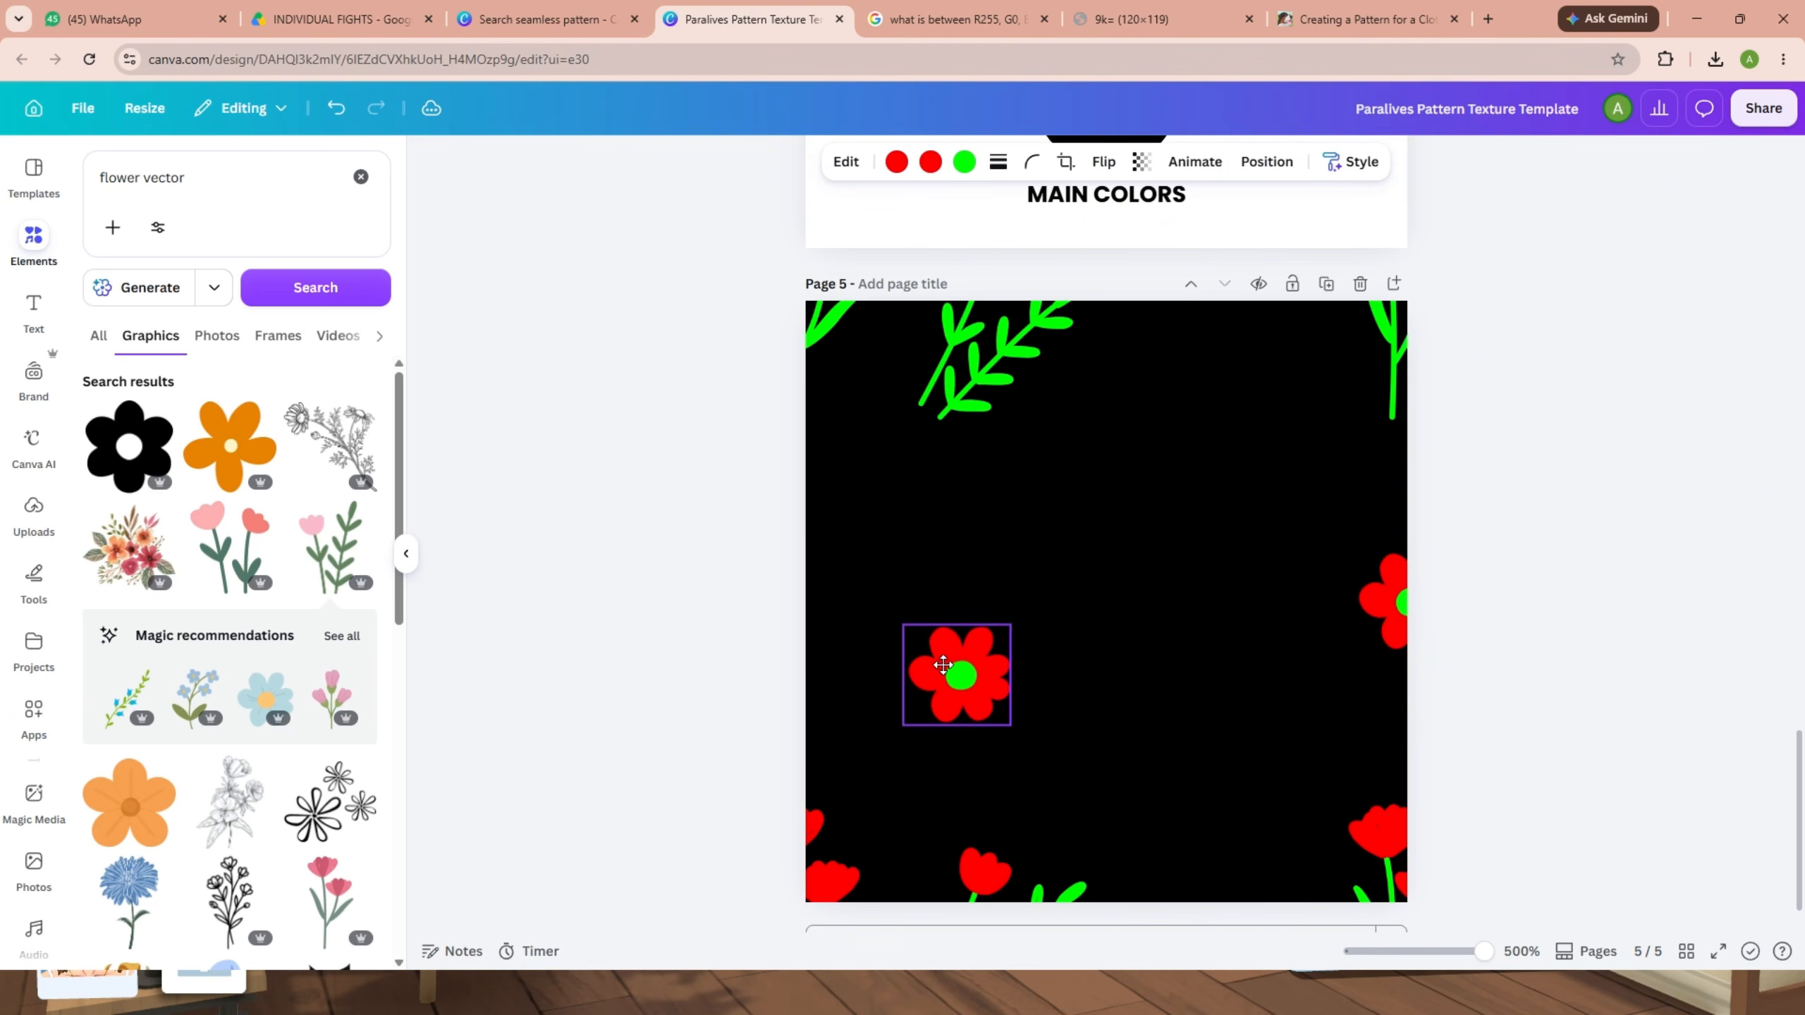
drag(1396, 587, 1315, 423)
click(1327, 529)
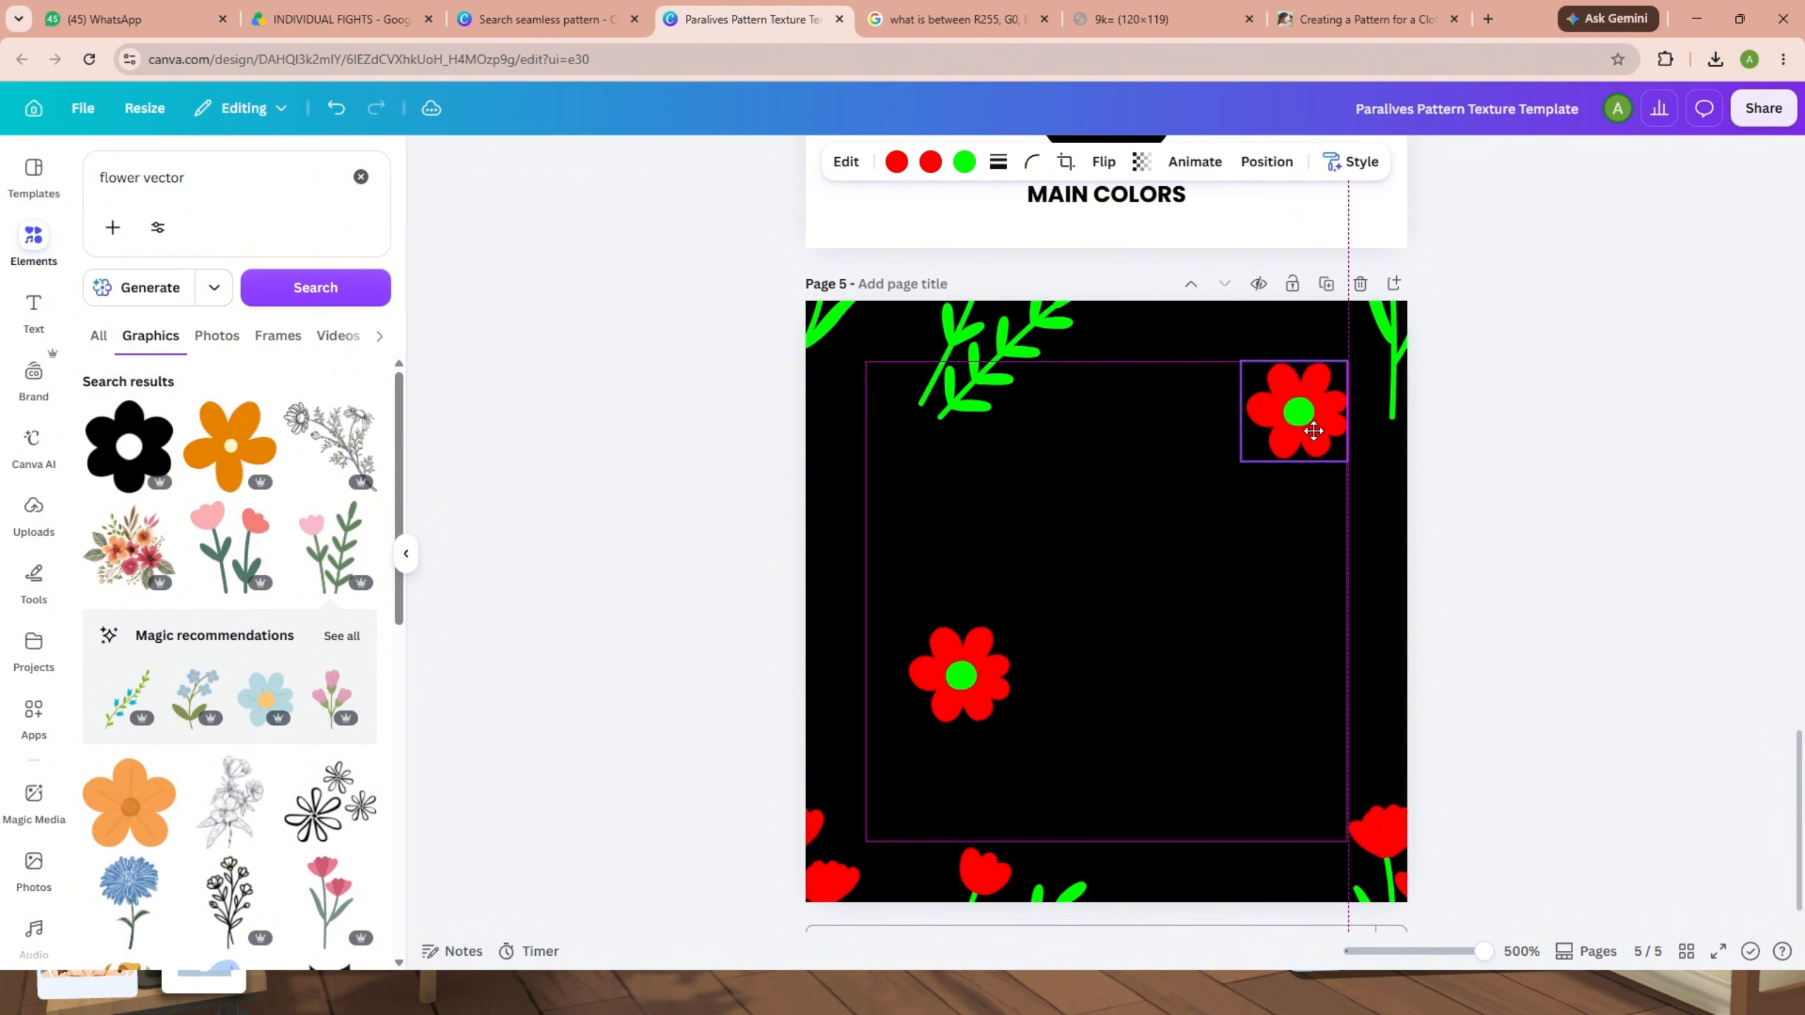
Enlarge the upper six-petal flower, place it half over the page's right edge, and delete the lower-left flower.
drag(943, 675, 950, 787)
drag(1299, 411, 1168, 528)
drag(1230, 449, 1246, 436)
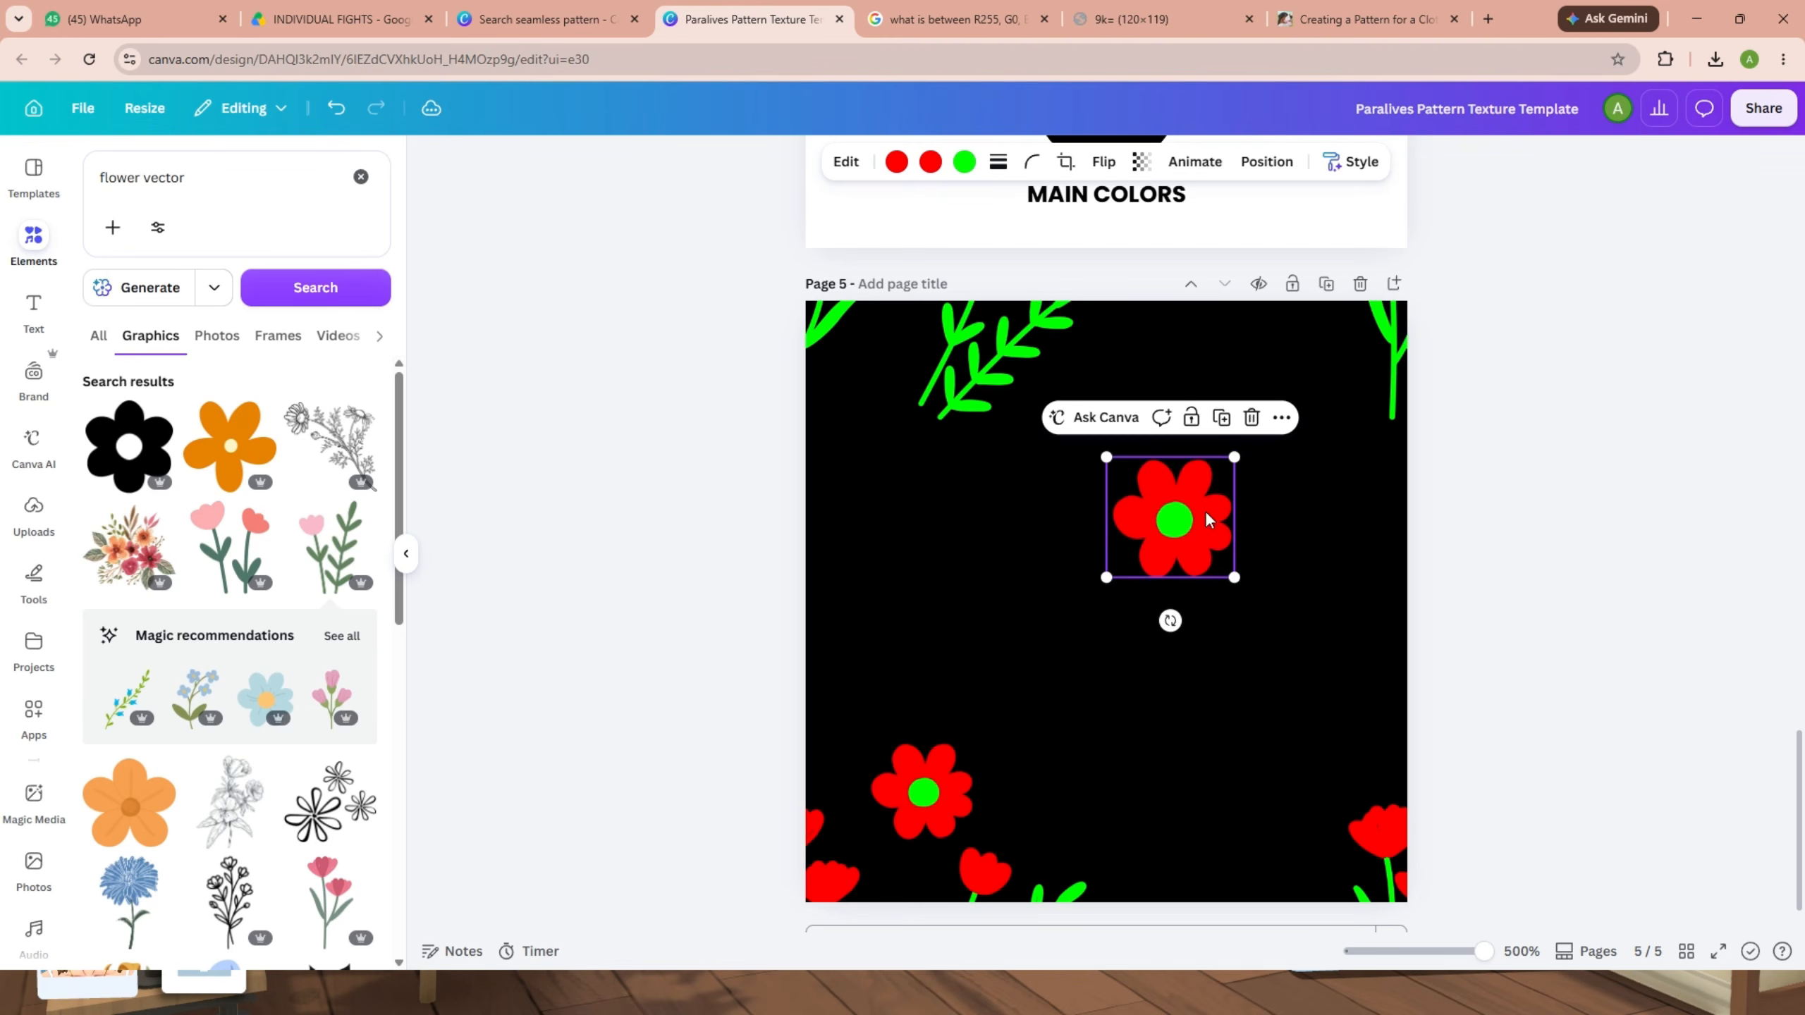
drag(1131, 519, 1443, 612)
click(935, 796)
key(Delete)
Duplicate the right-edge flower and place the copy half over the page's left edge.
click(1215, 595)
key(ctrl+d)
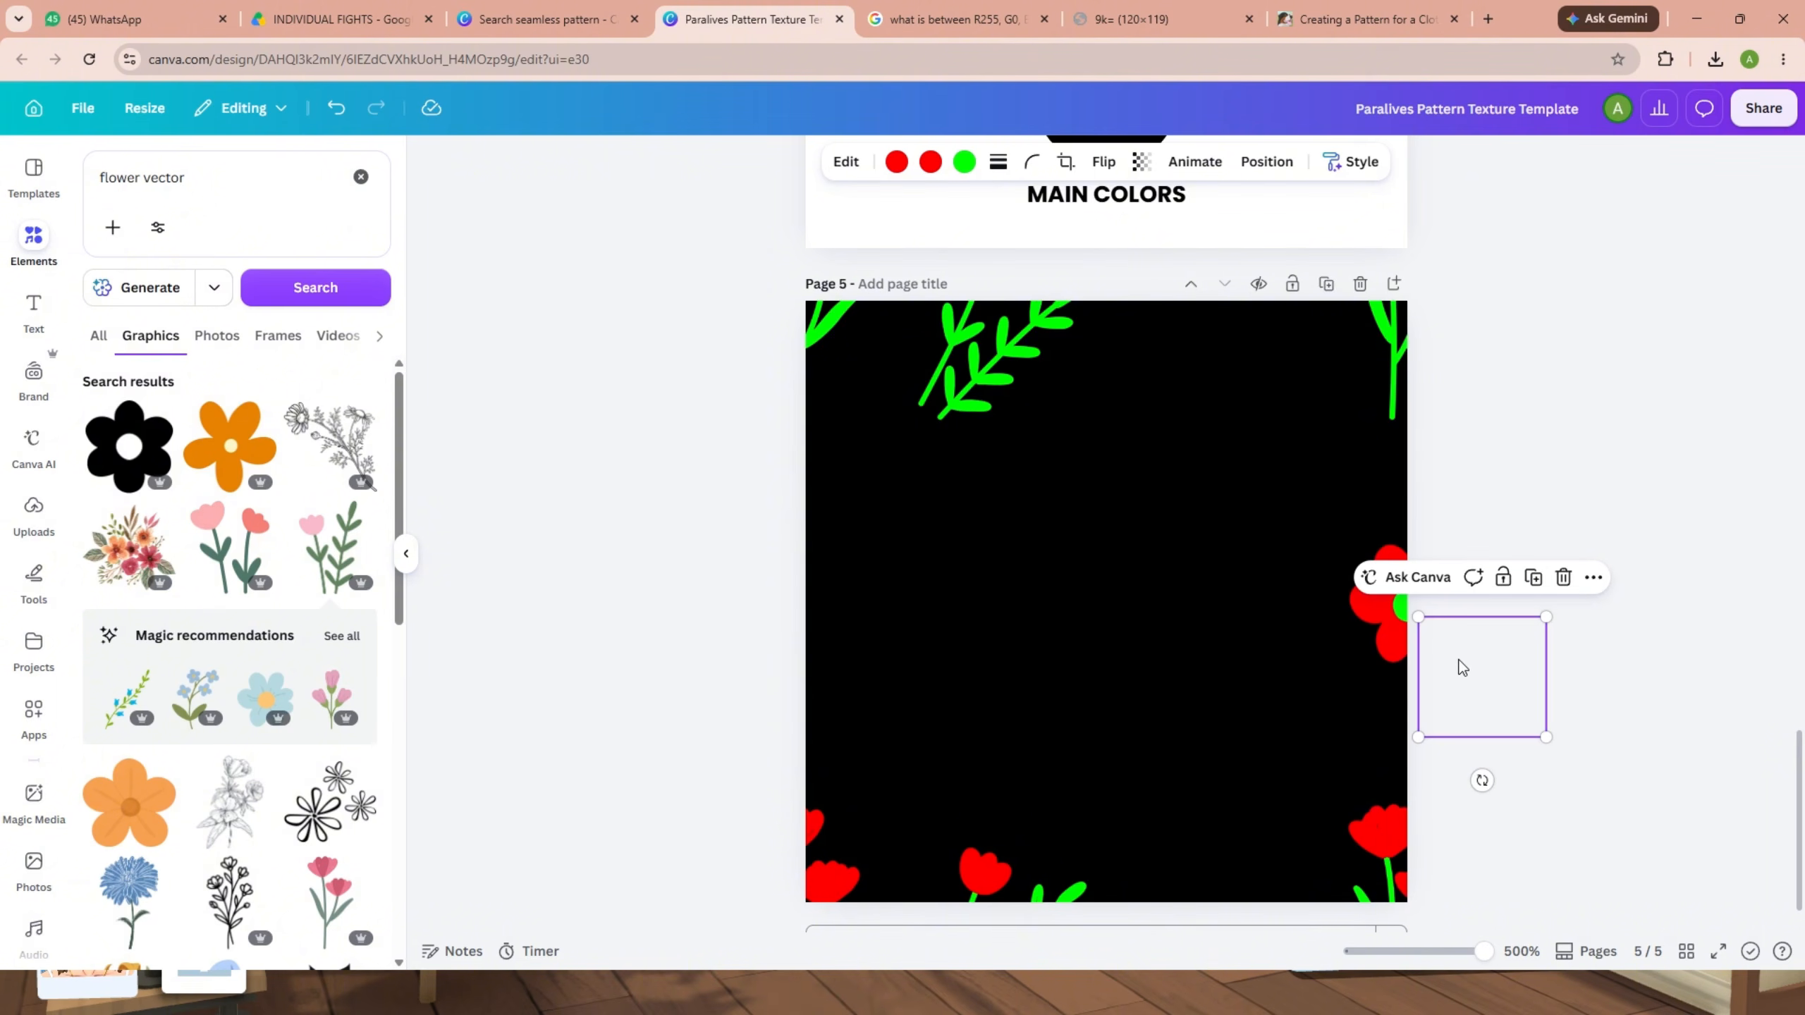
drag(1498, 685, 822, 615)
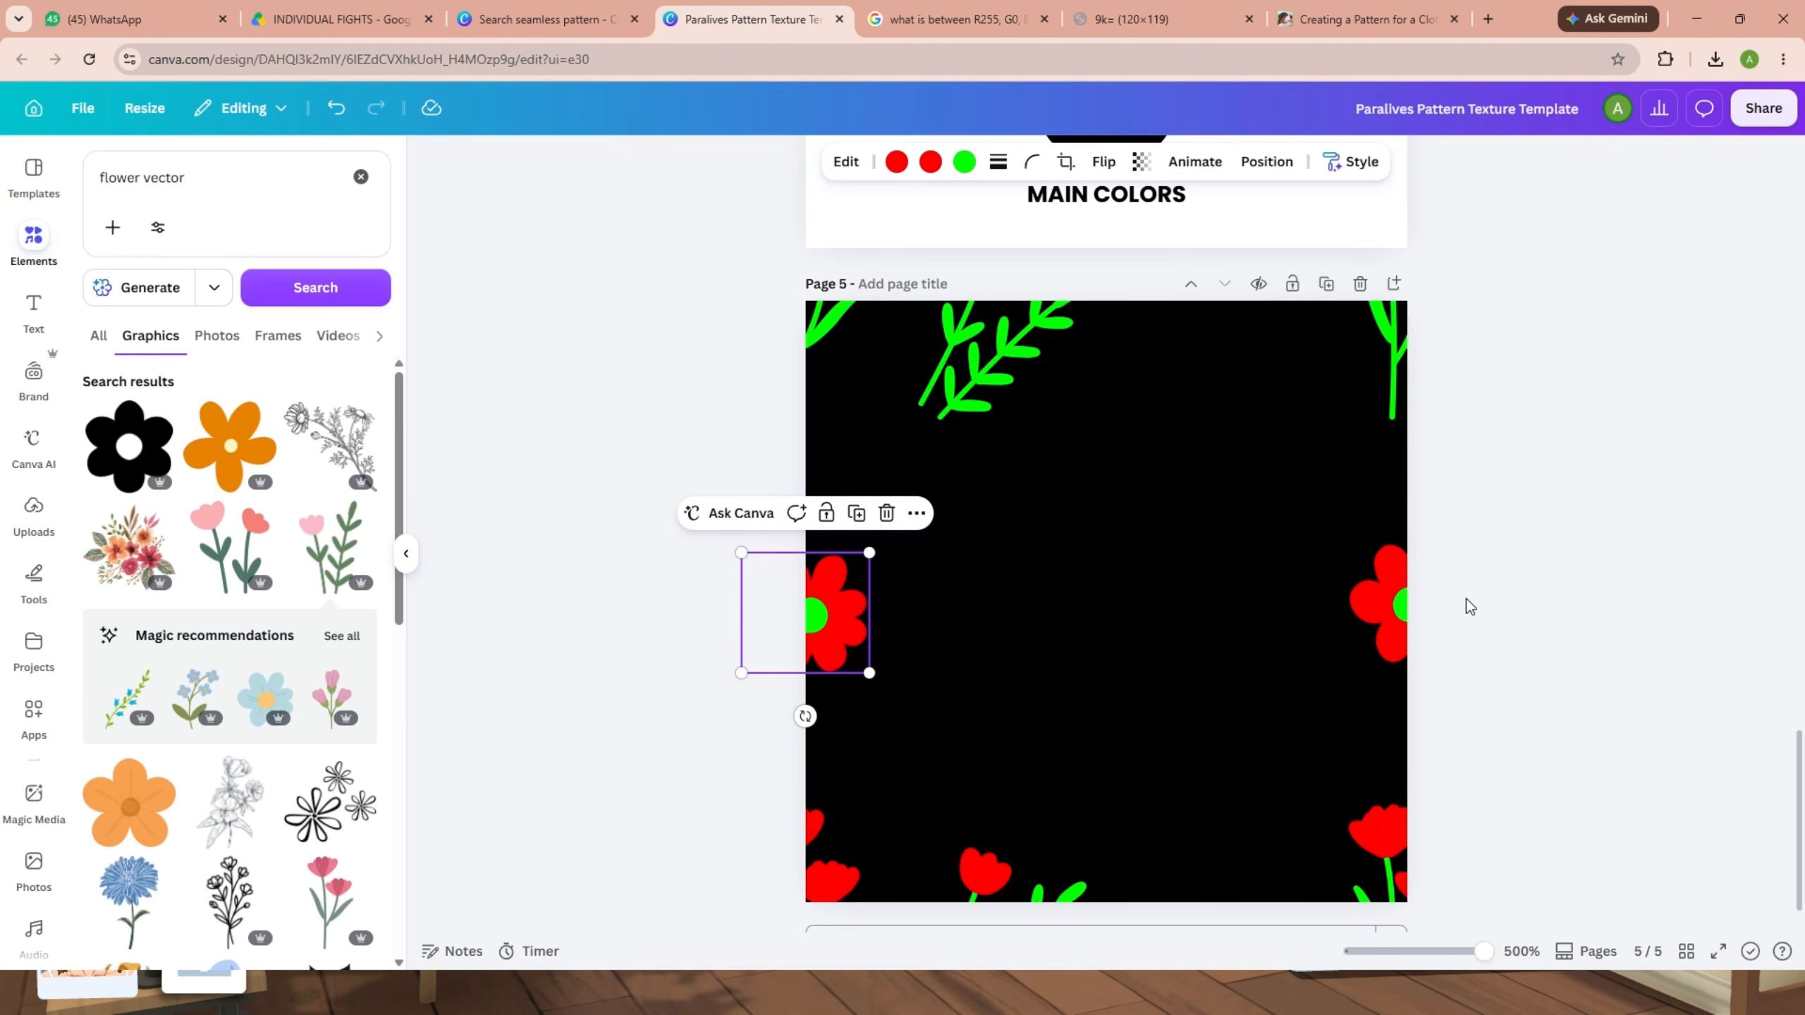
Middle-align the left and right edge flowers with each other and shift the pair upward together.
shift+click(1388, 610)
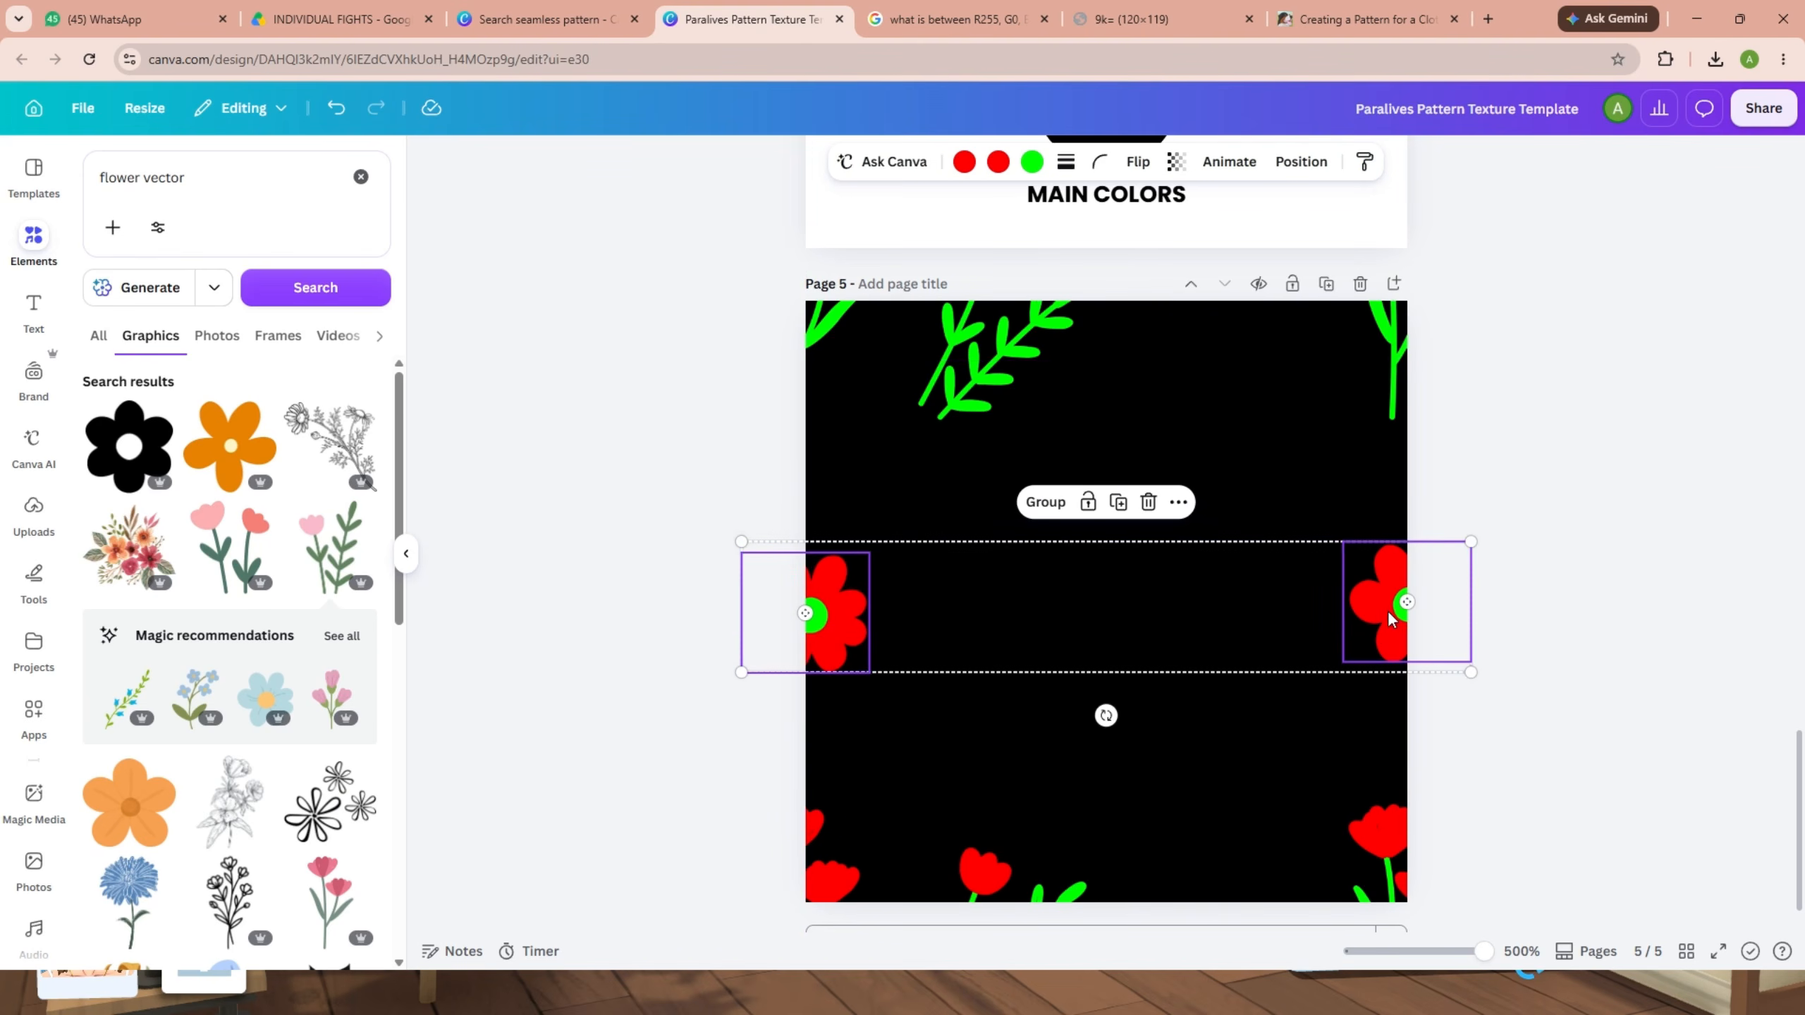
right_click(1388, 609)
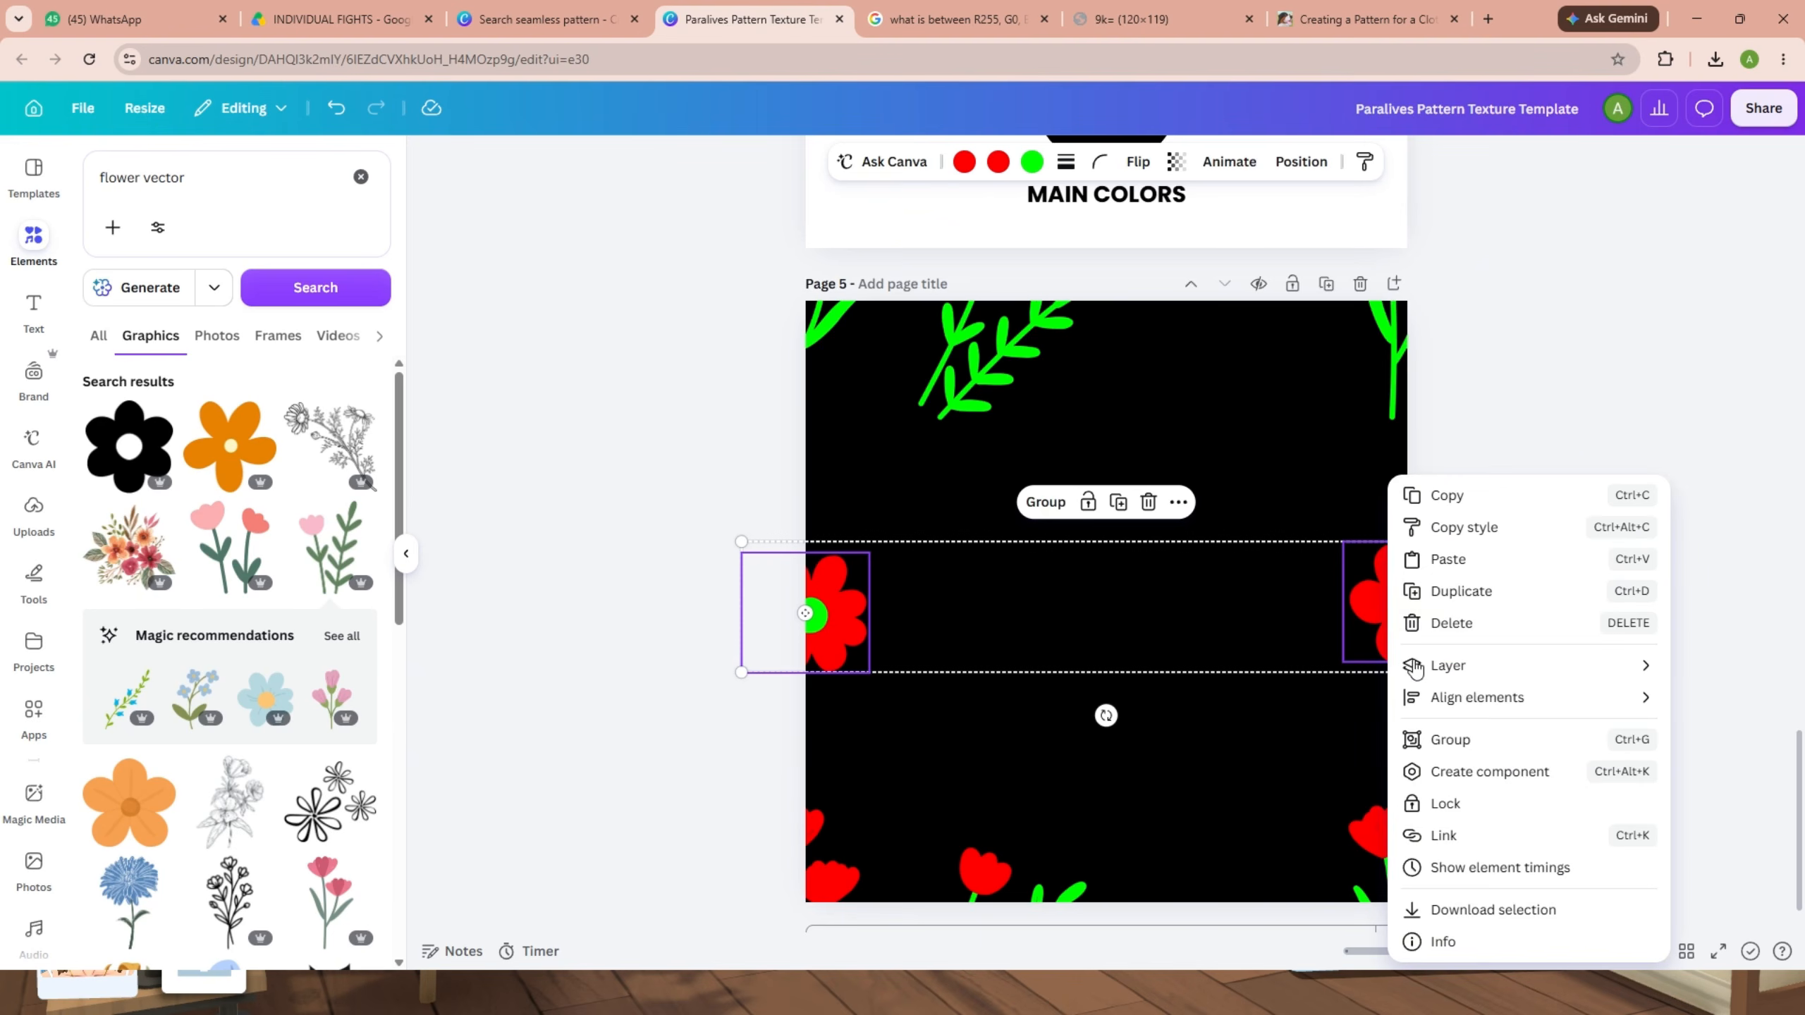
mouse_move(1450, 705)
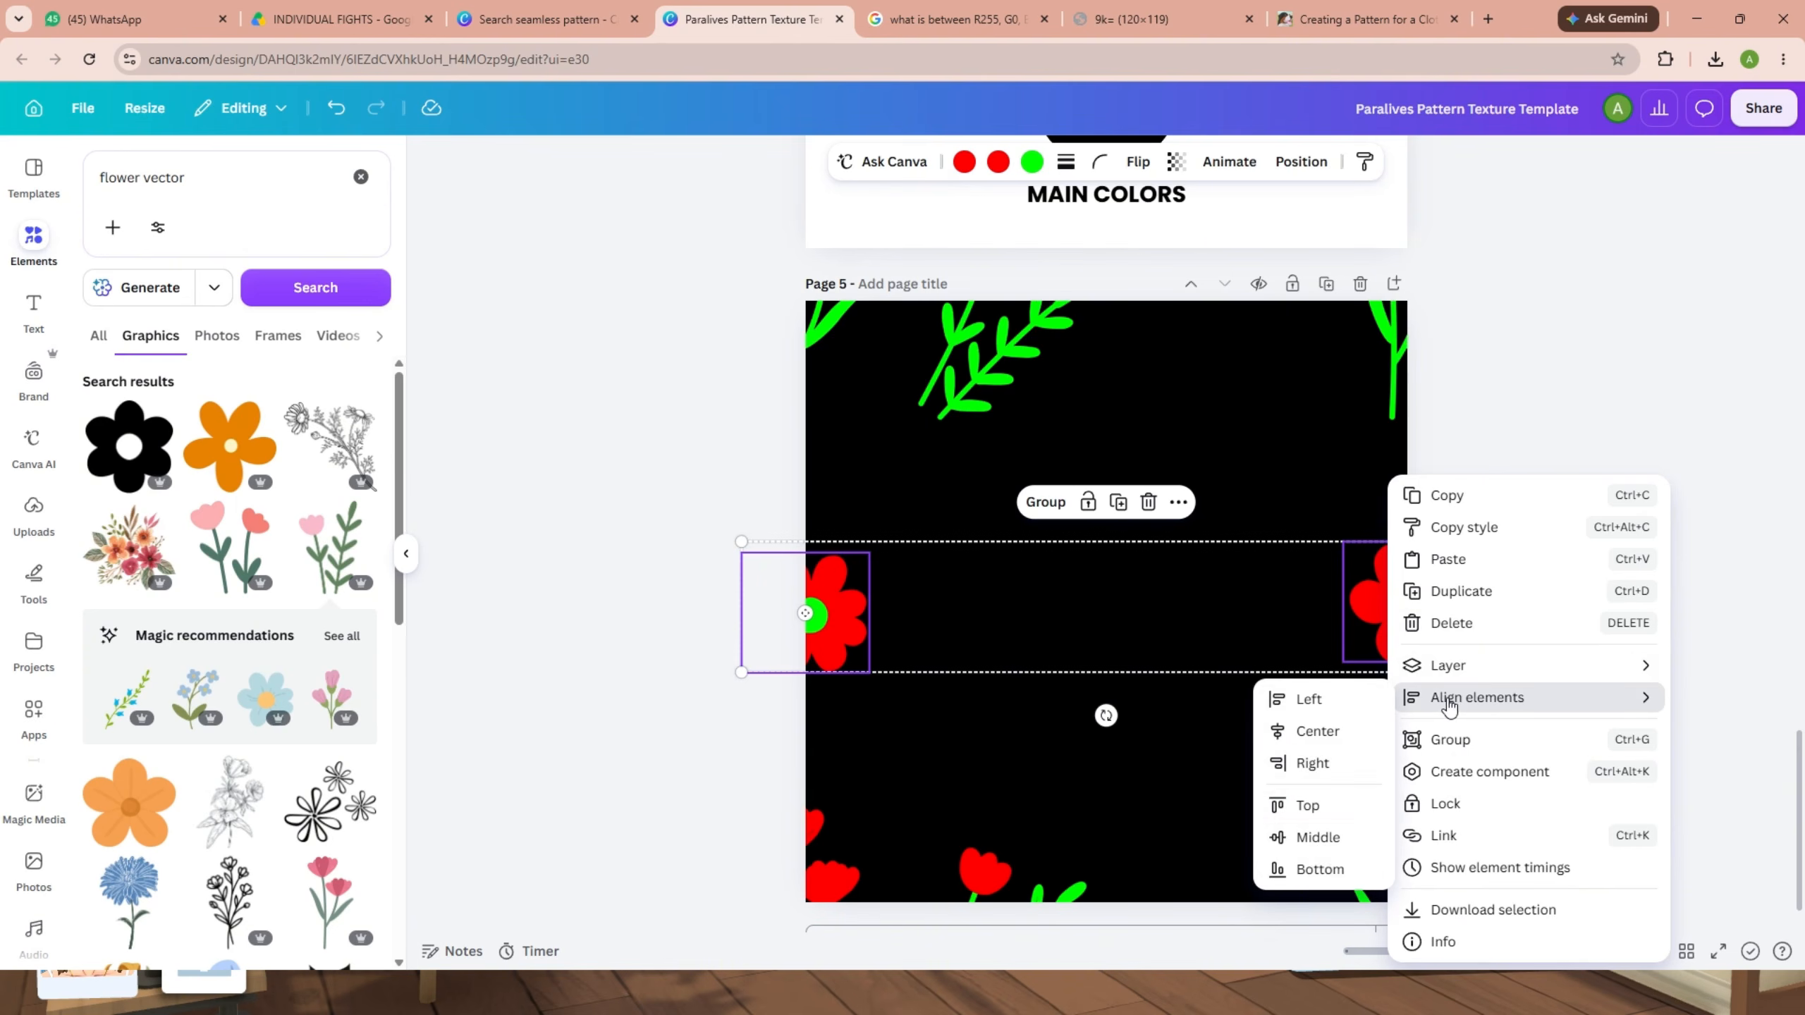
click(1317, 839)
drag(1382, 629, 1381, 513)
click(1324, 661)
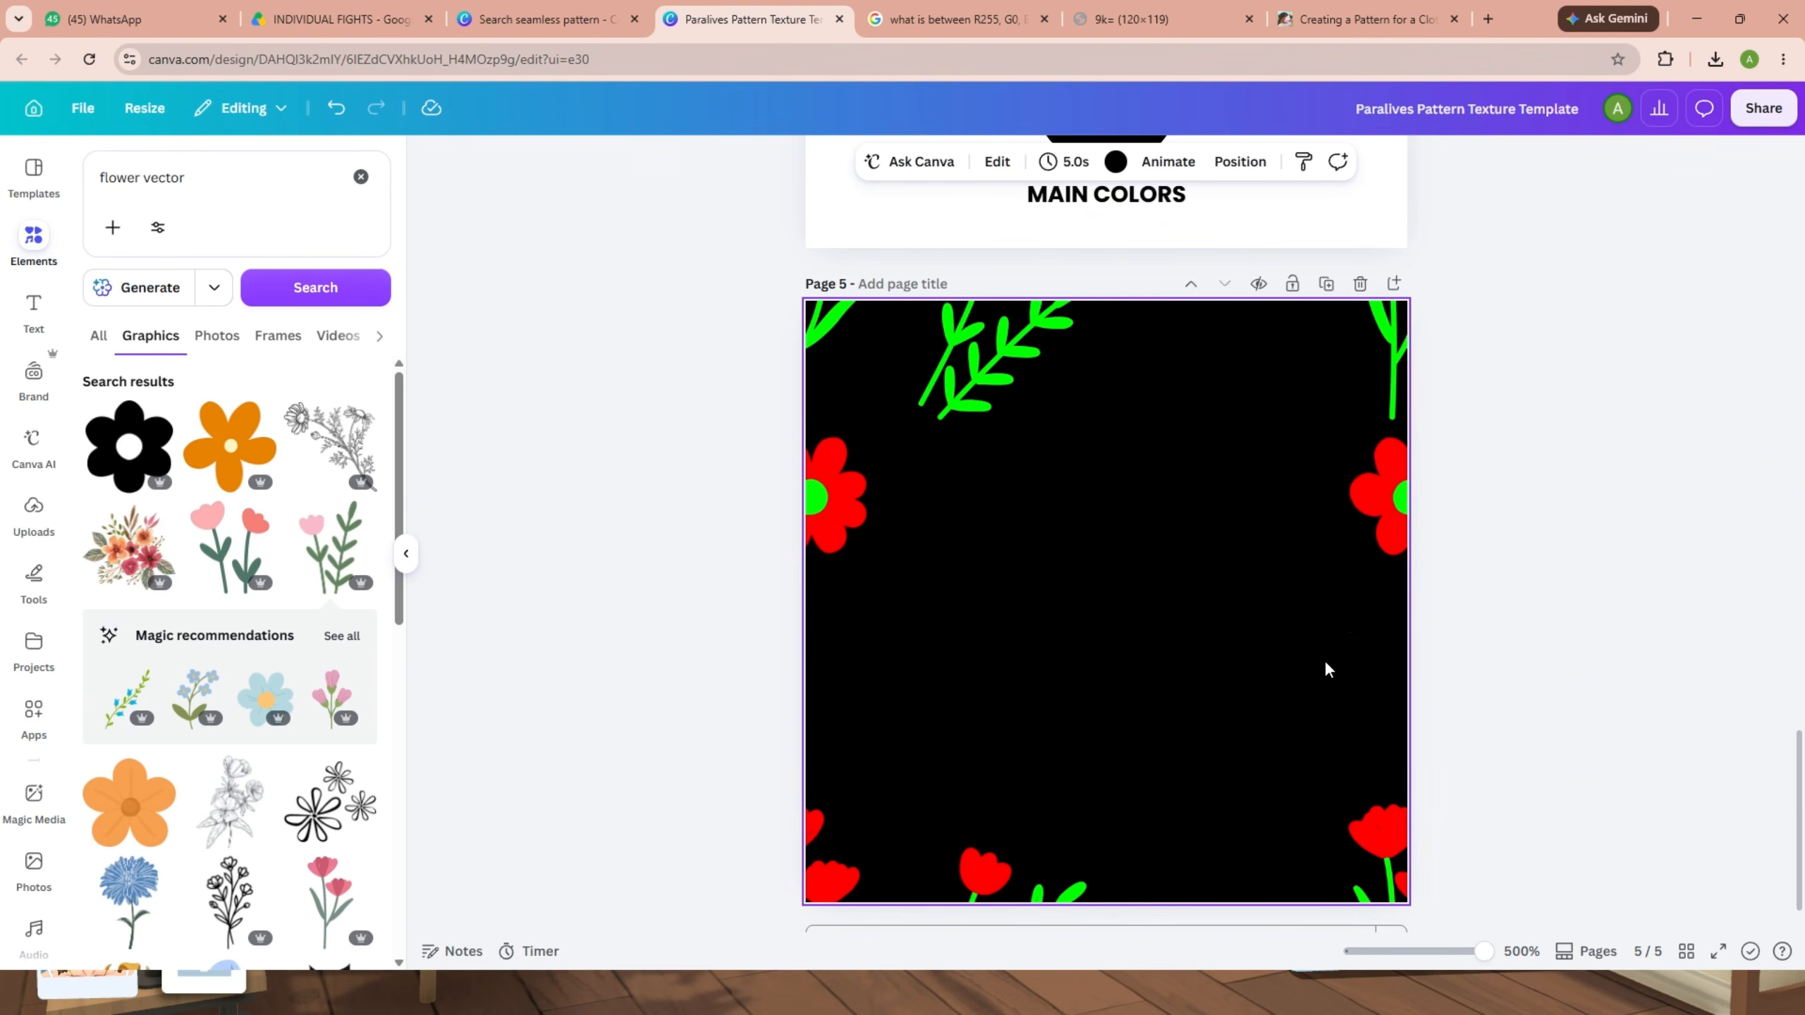
Duplicate the edge flower twice, placing one copy in the page's lower-left area and the other near the upper right.
click(1422, 535)
key(ctrl+d)
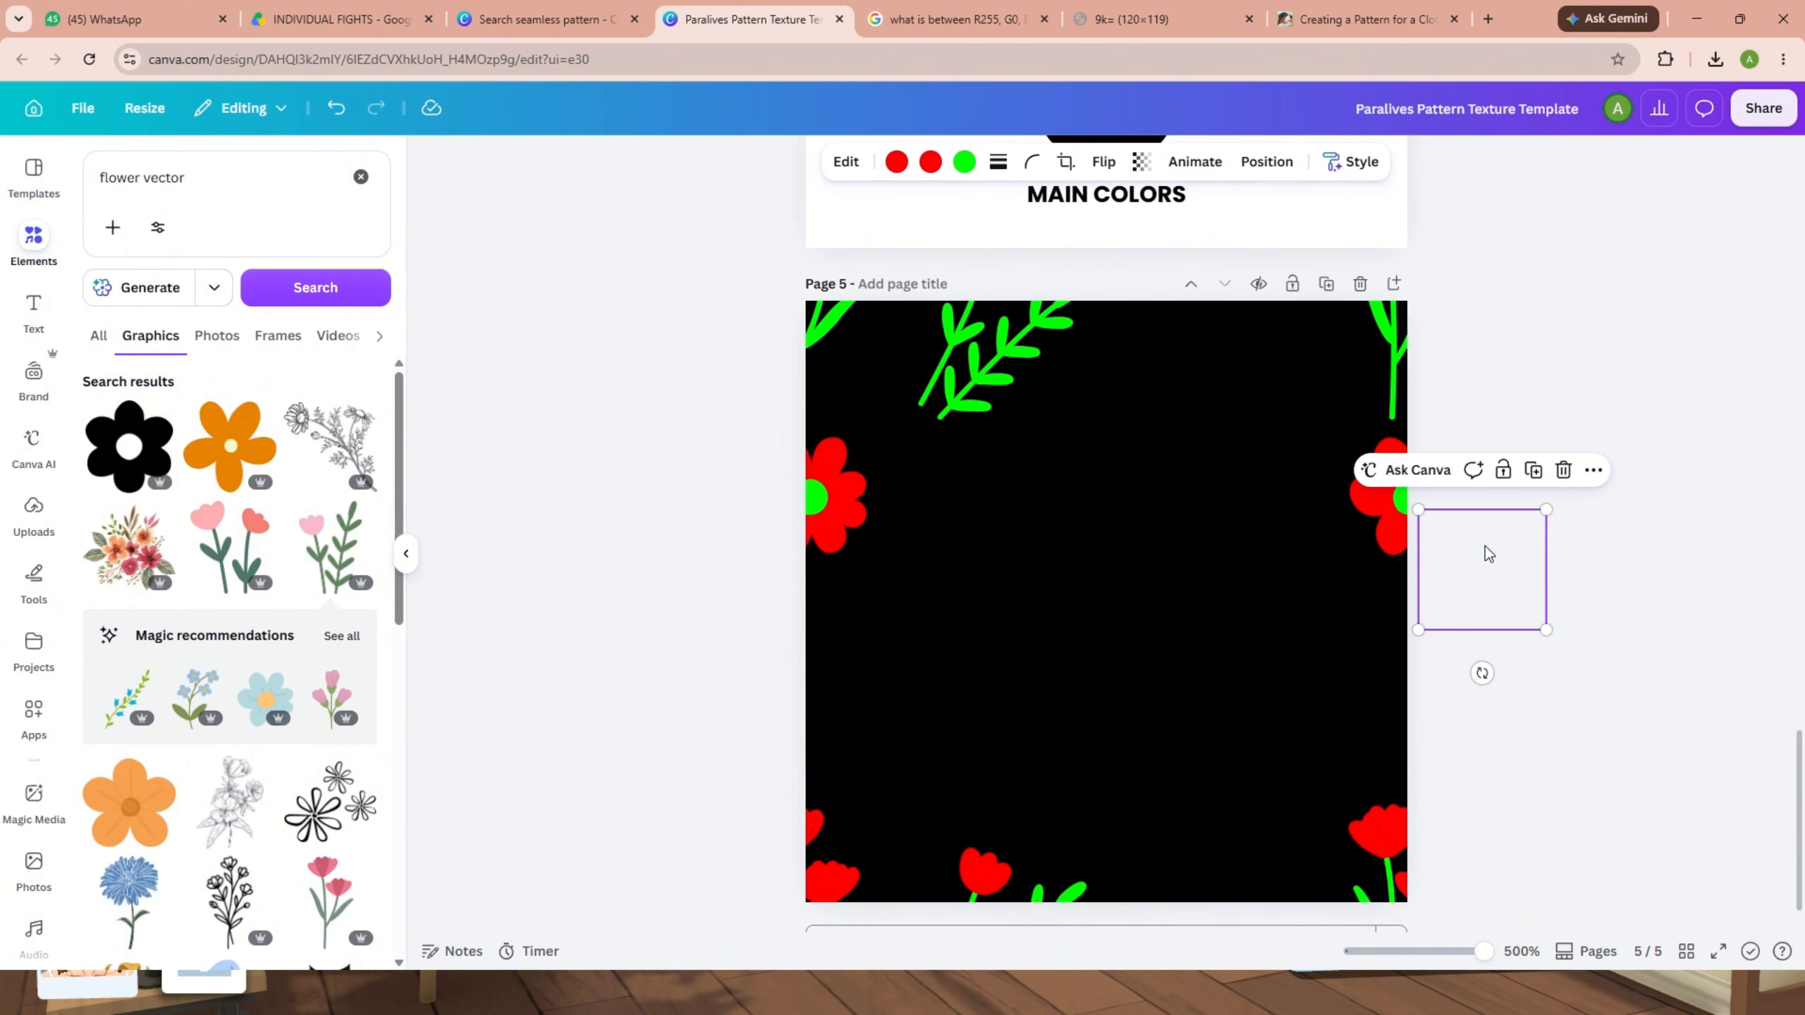
drag(1488, 553, 939, 767)
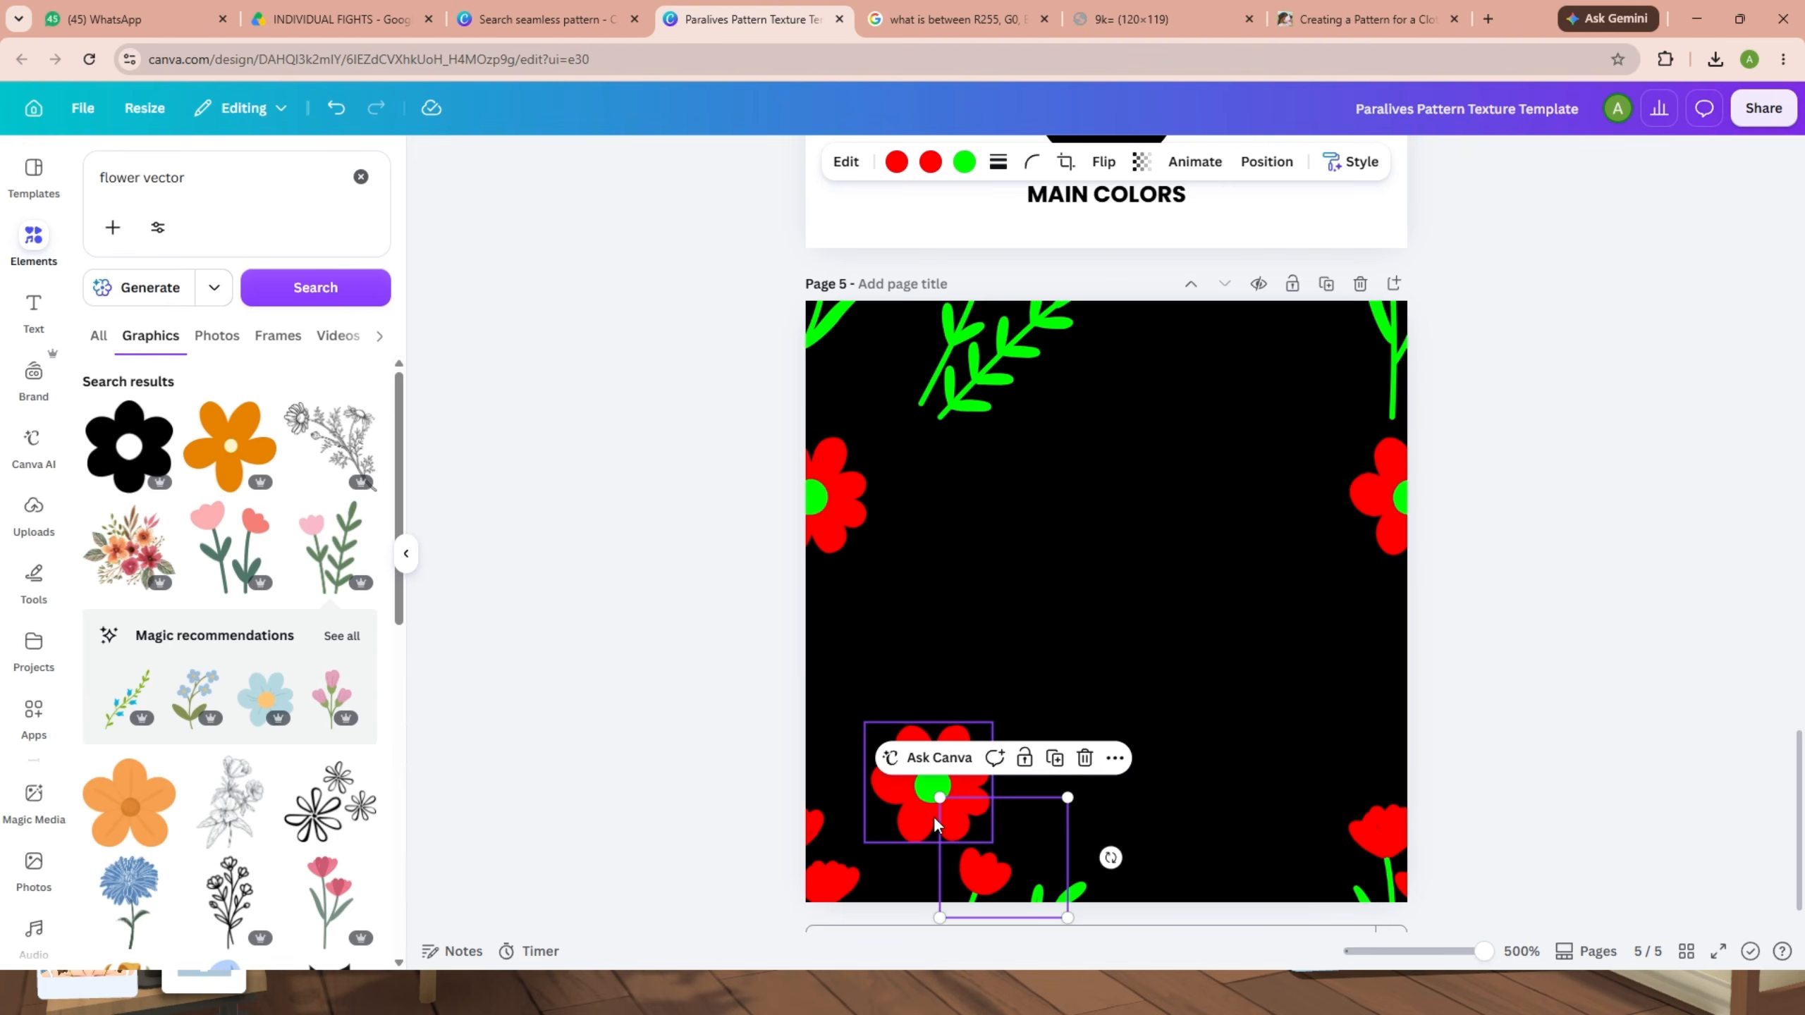
drag(1052, 789, 1329, 408)
click(988, 744)
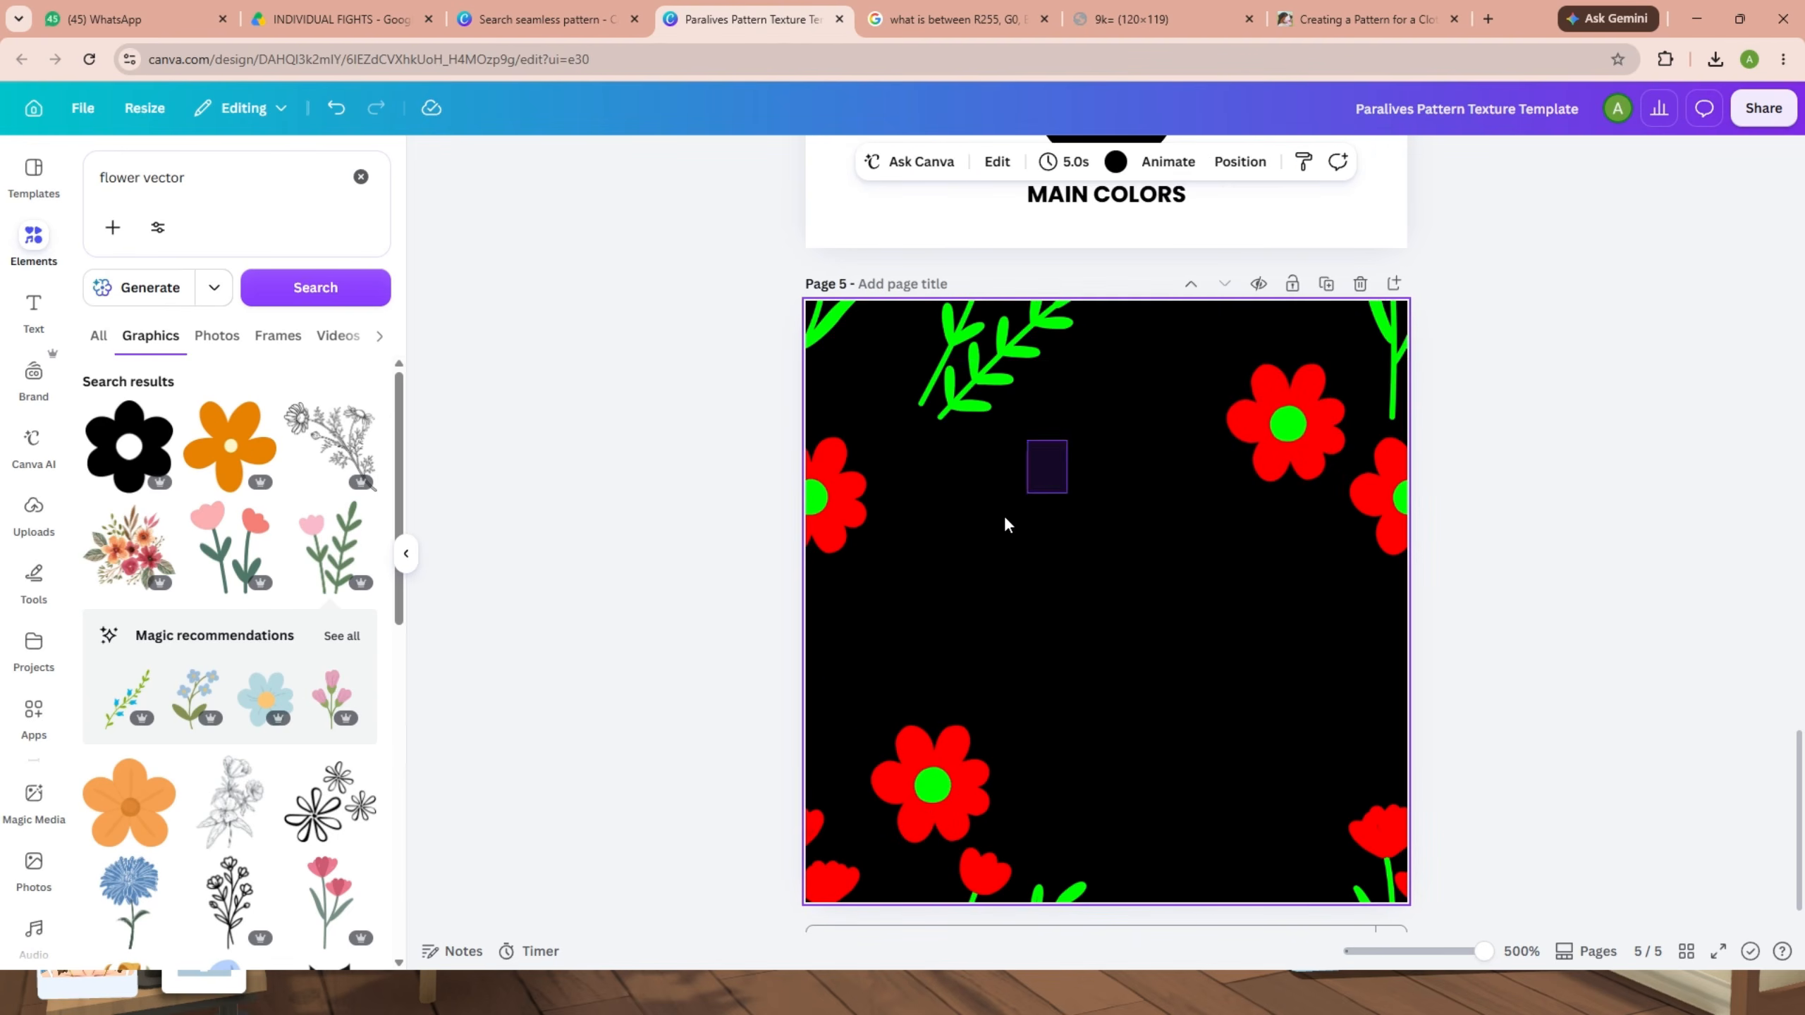
drag(1004, 515, 983, 551)
click(976, 624)
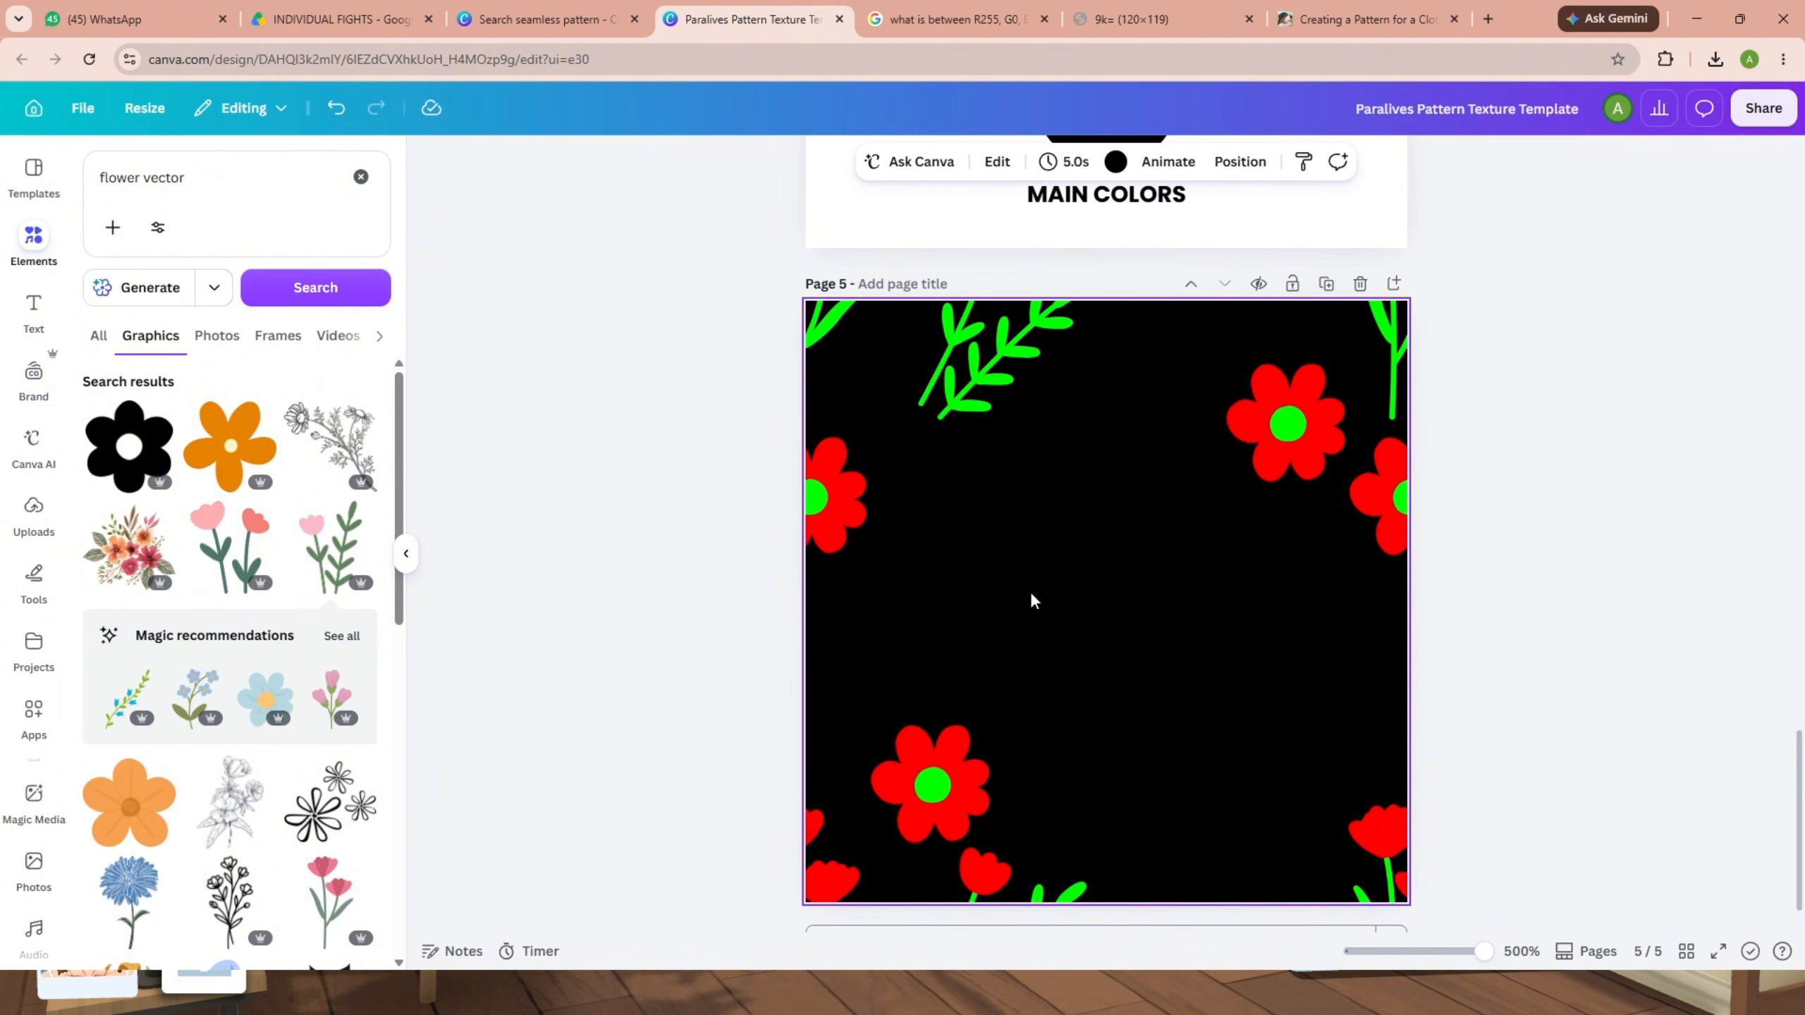
Fill the remaining gaps with more flower graphics in pure red and green, including a three-flower sprig in the centre.
click(469, 776)
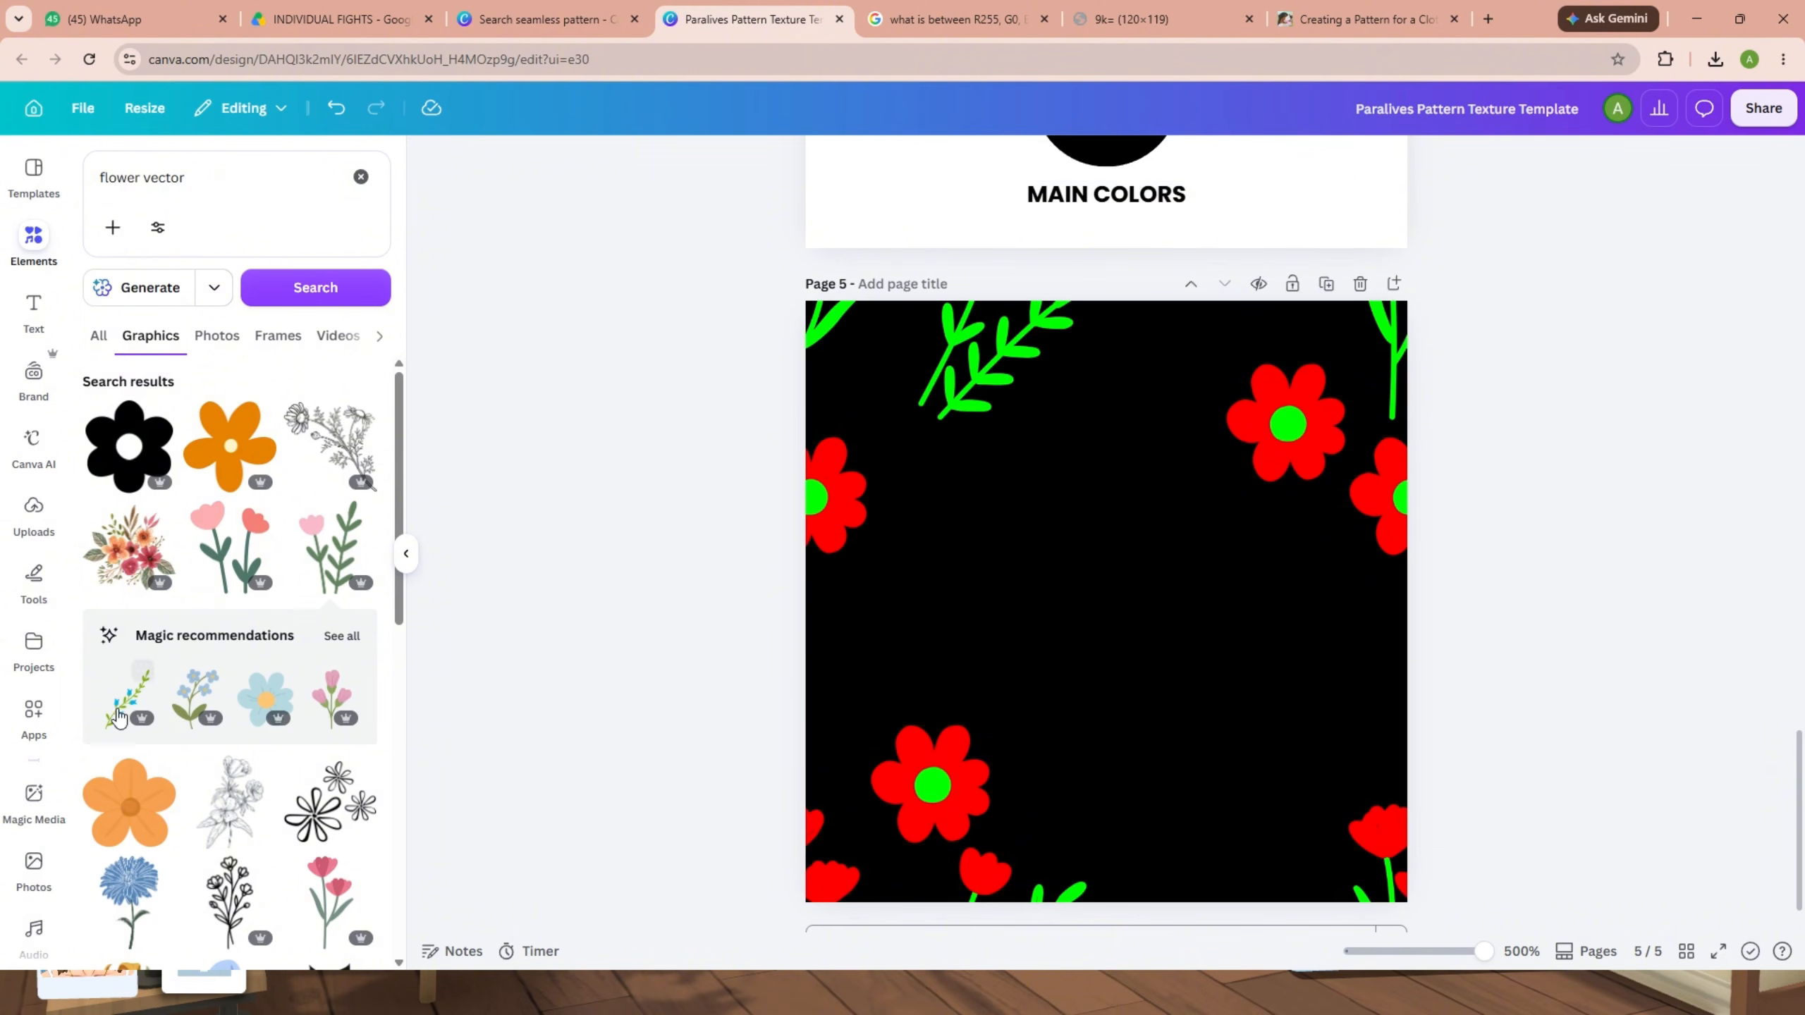
click(189, 701)
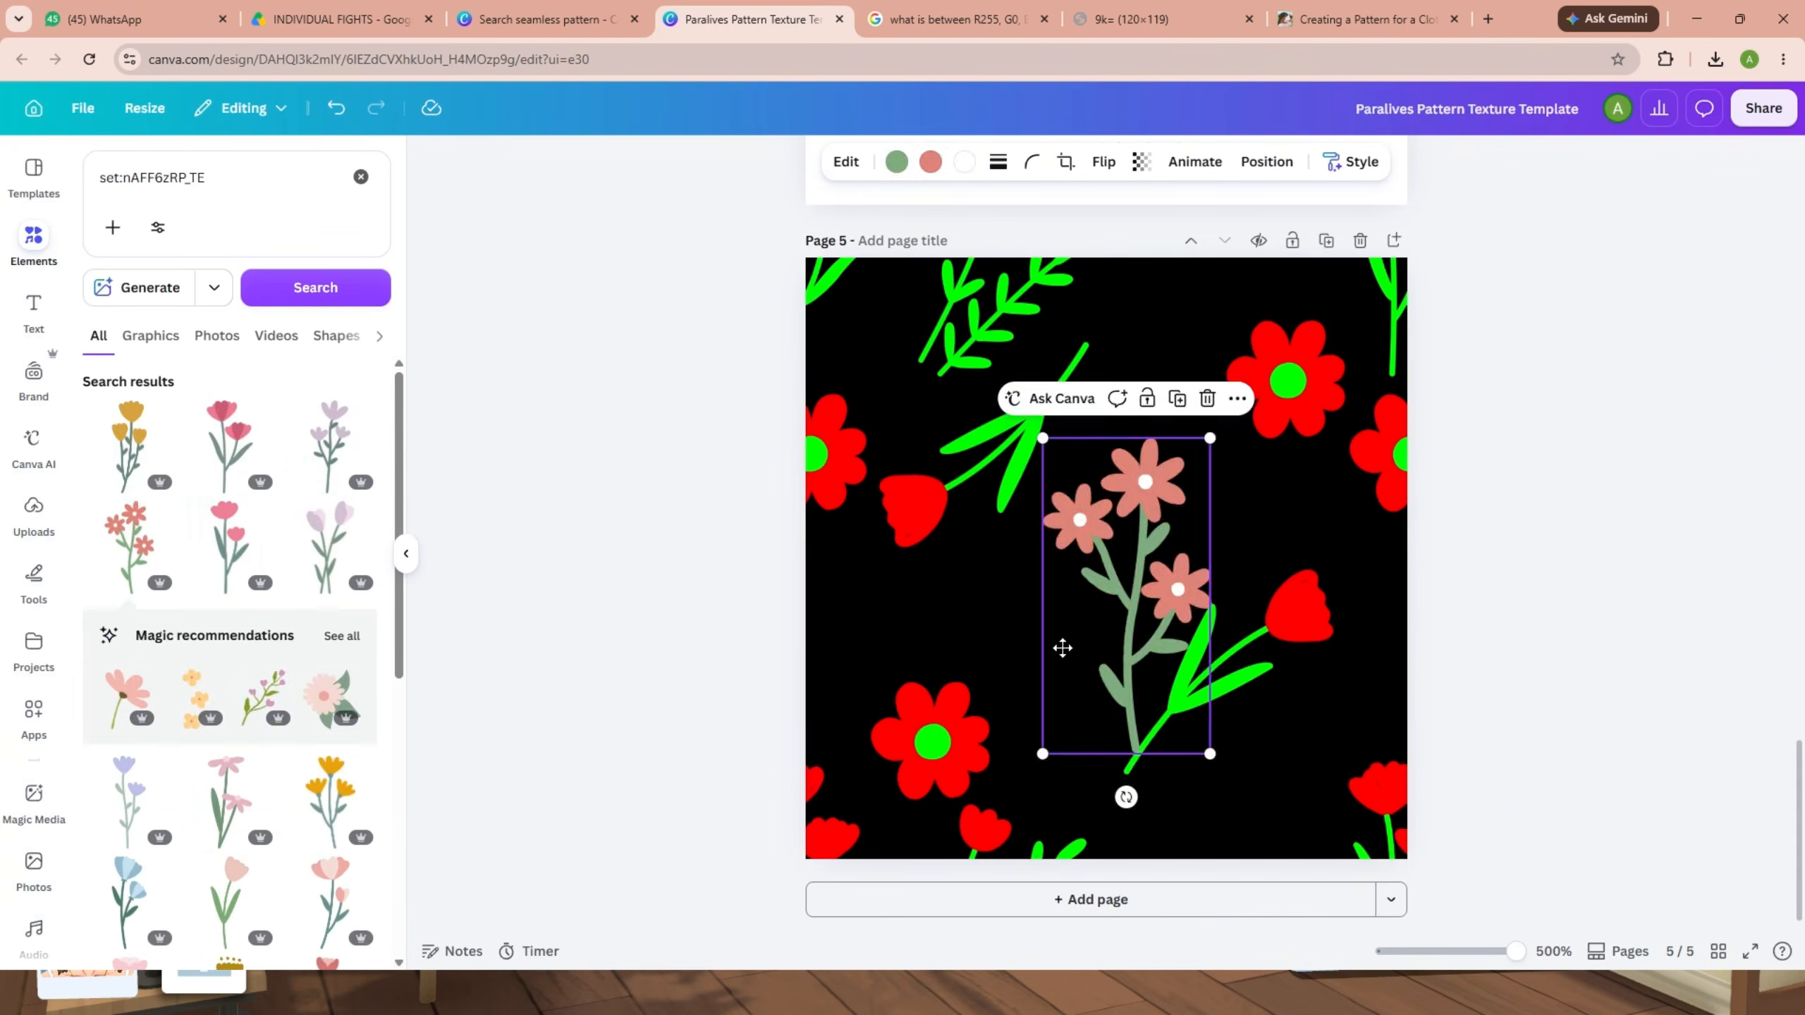
drag(1060, 646, 1200, 322)
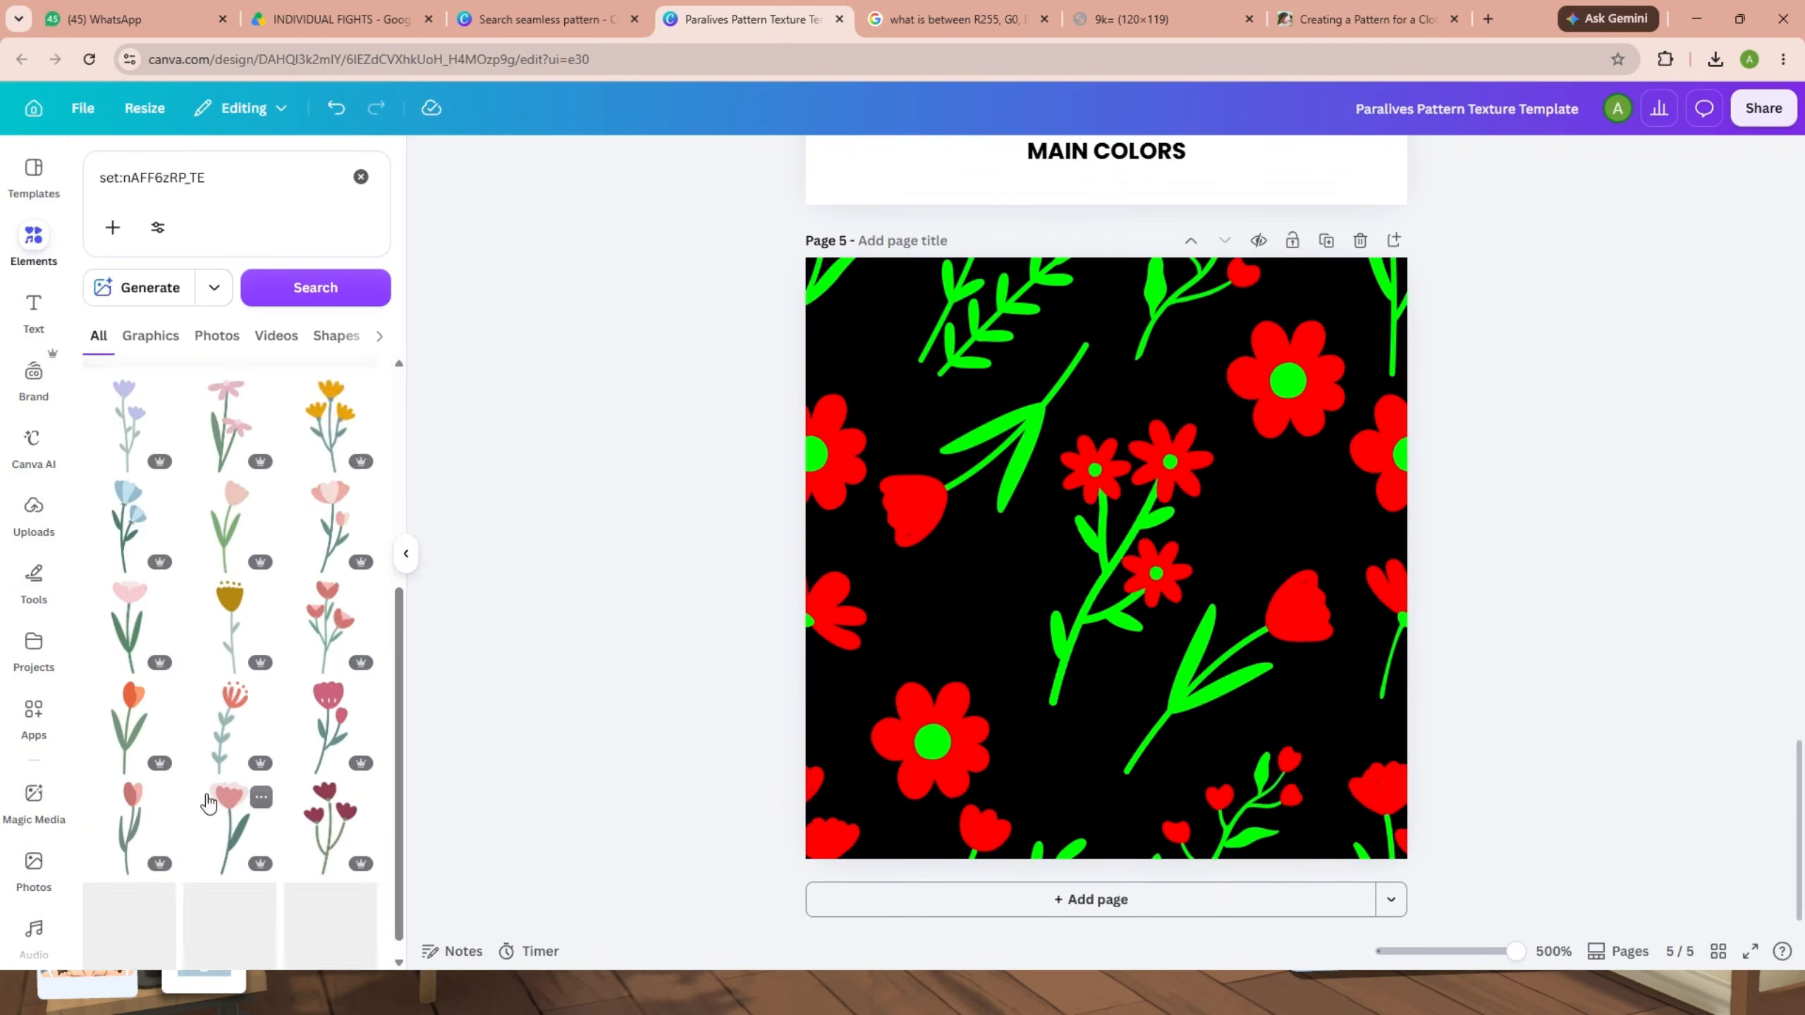
drag(960, 625, 1024, 708)
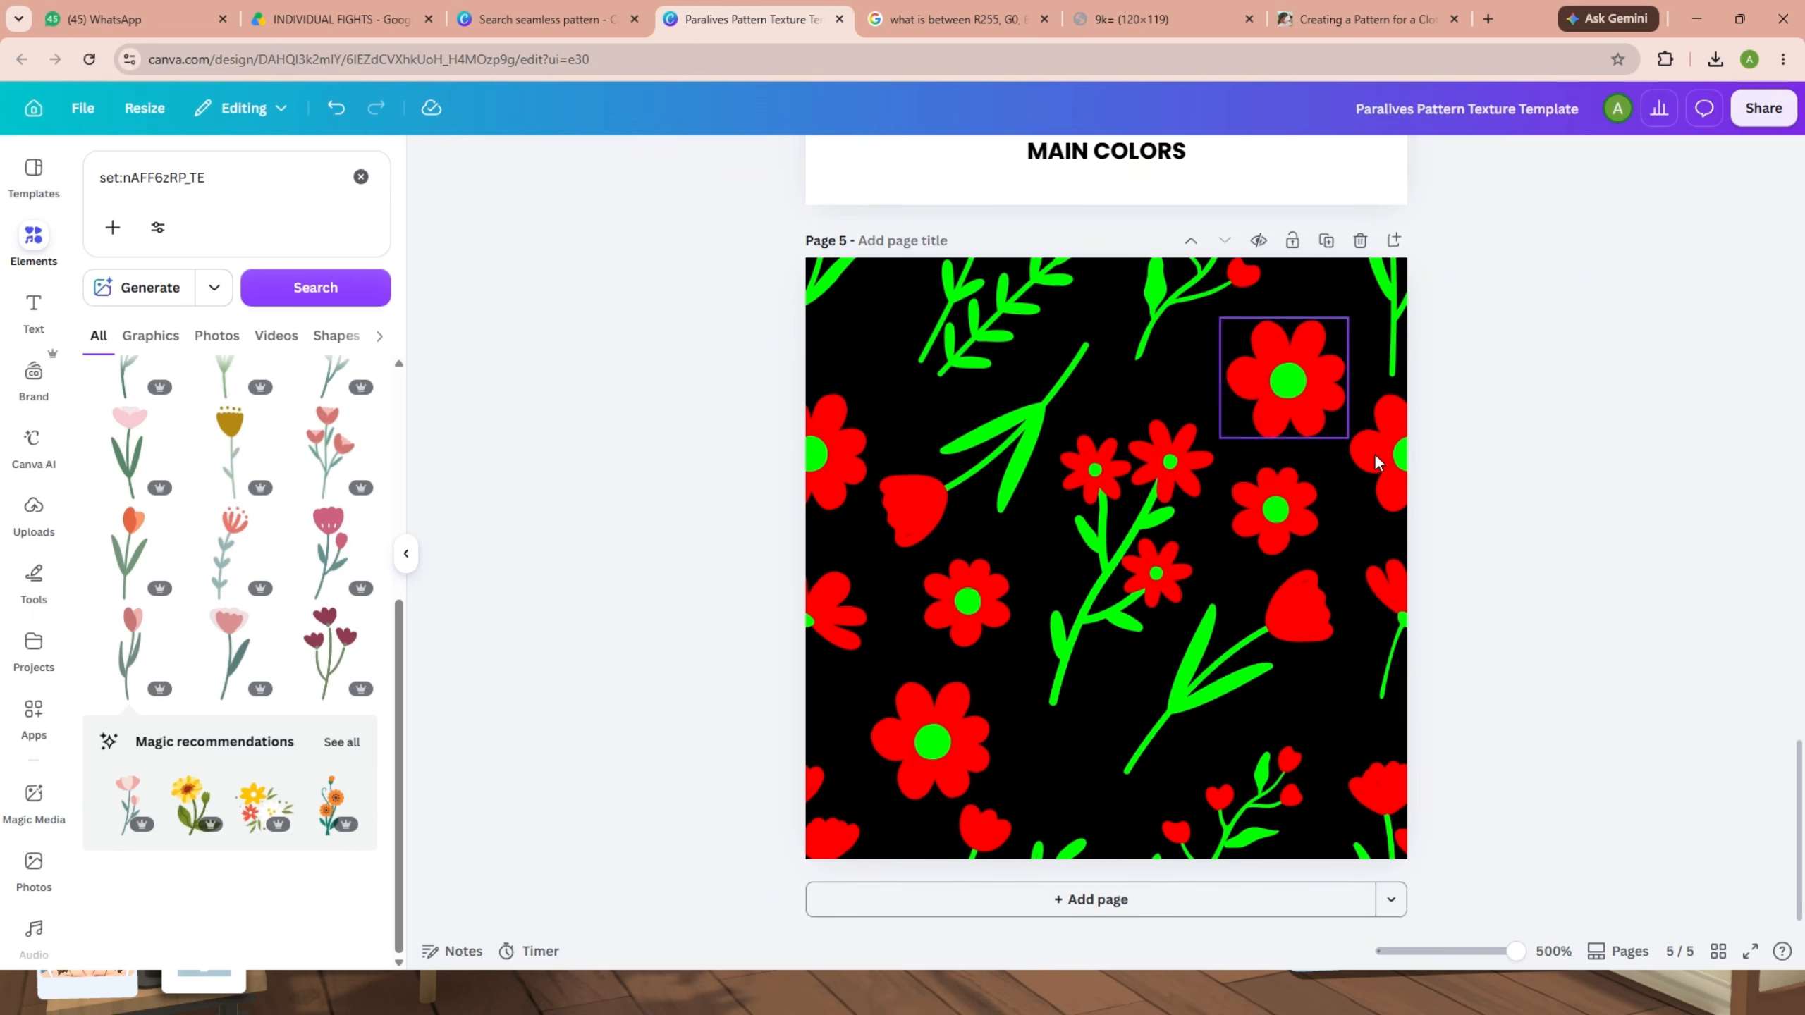
Title page 5 "Floral Pattern" and download only that page as a PNG at size 1.875 (240 × 240 px).
click(905, 246)
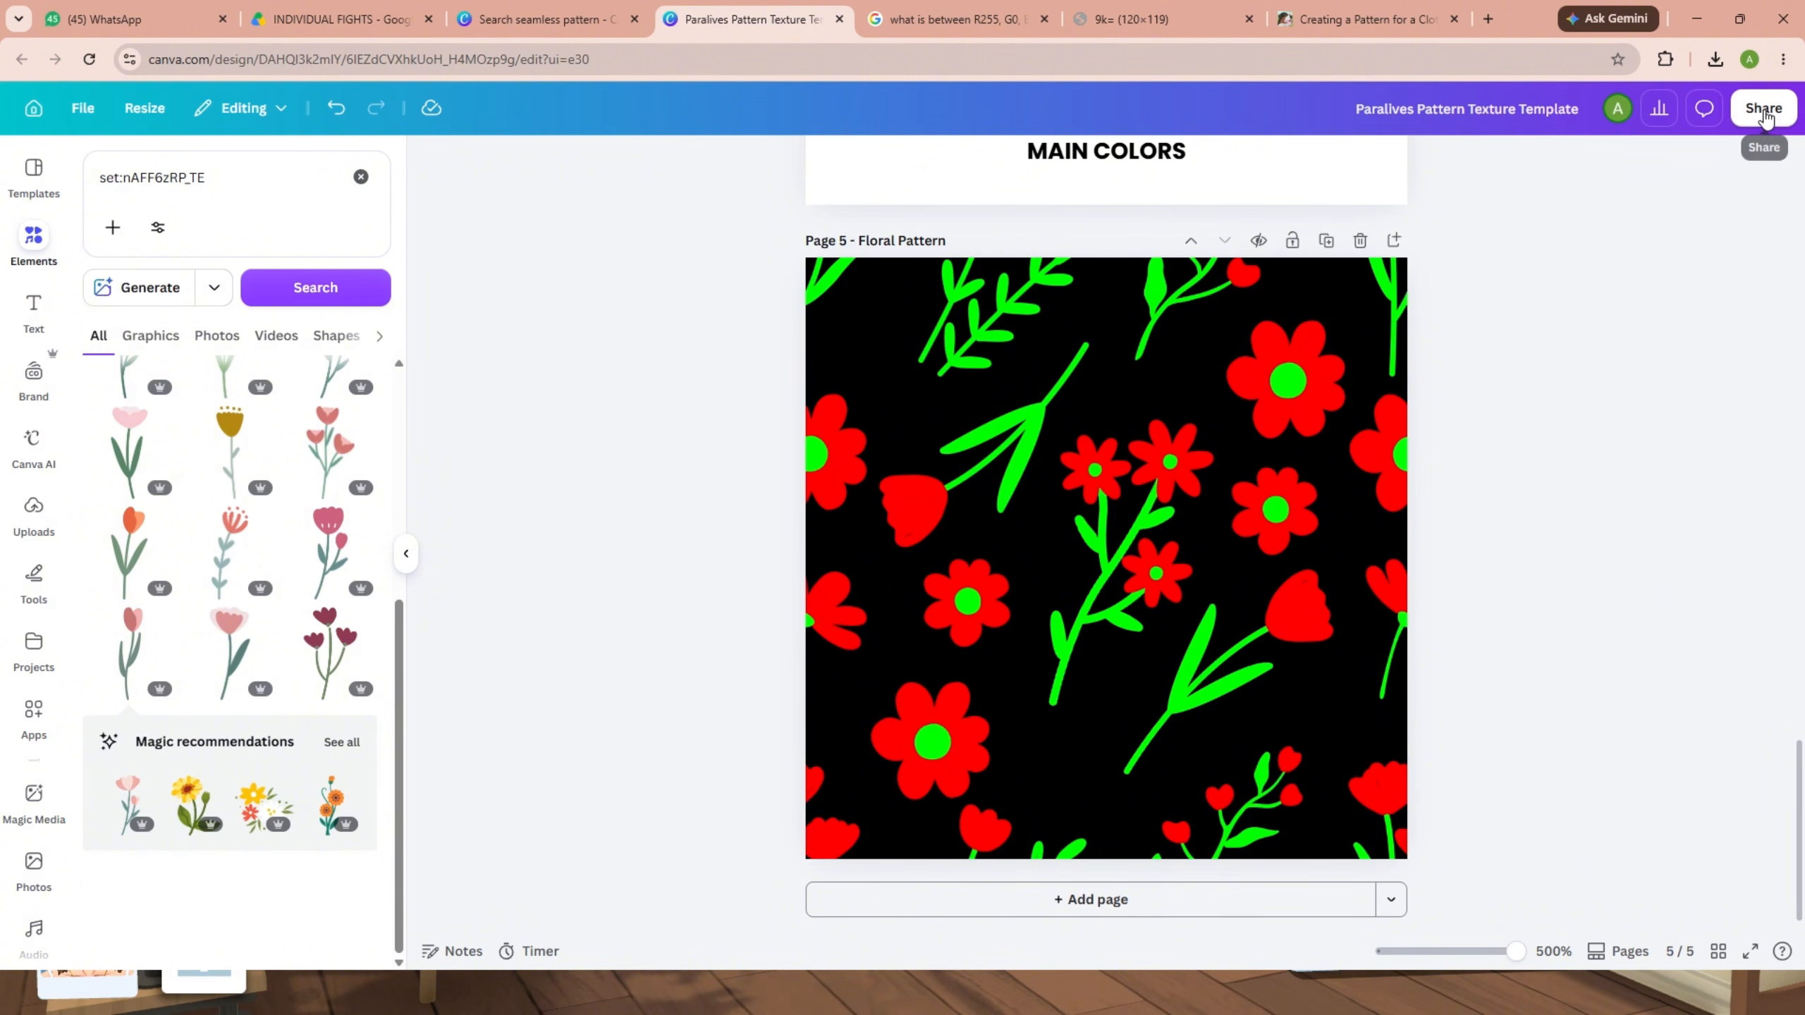
click(1766, 108)
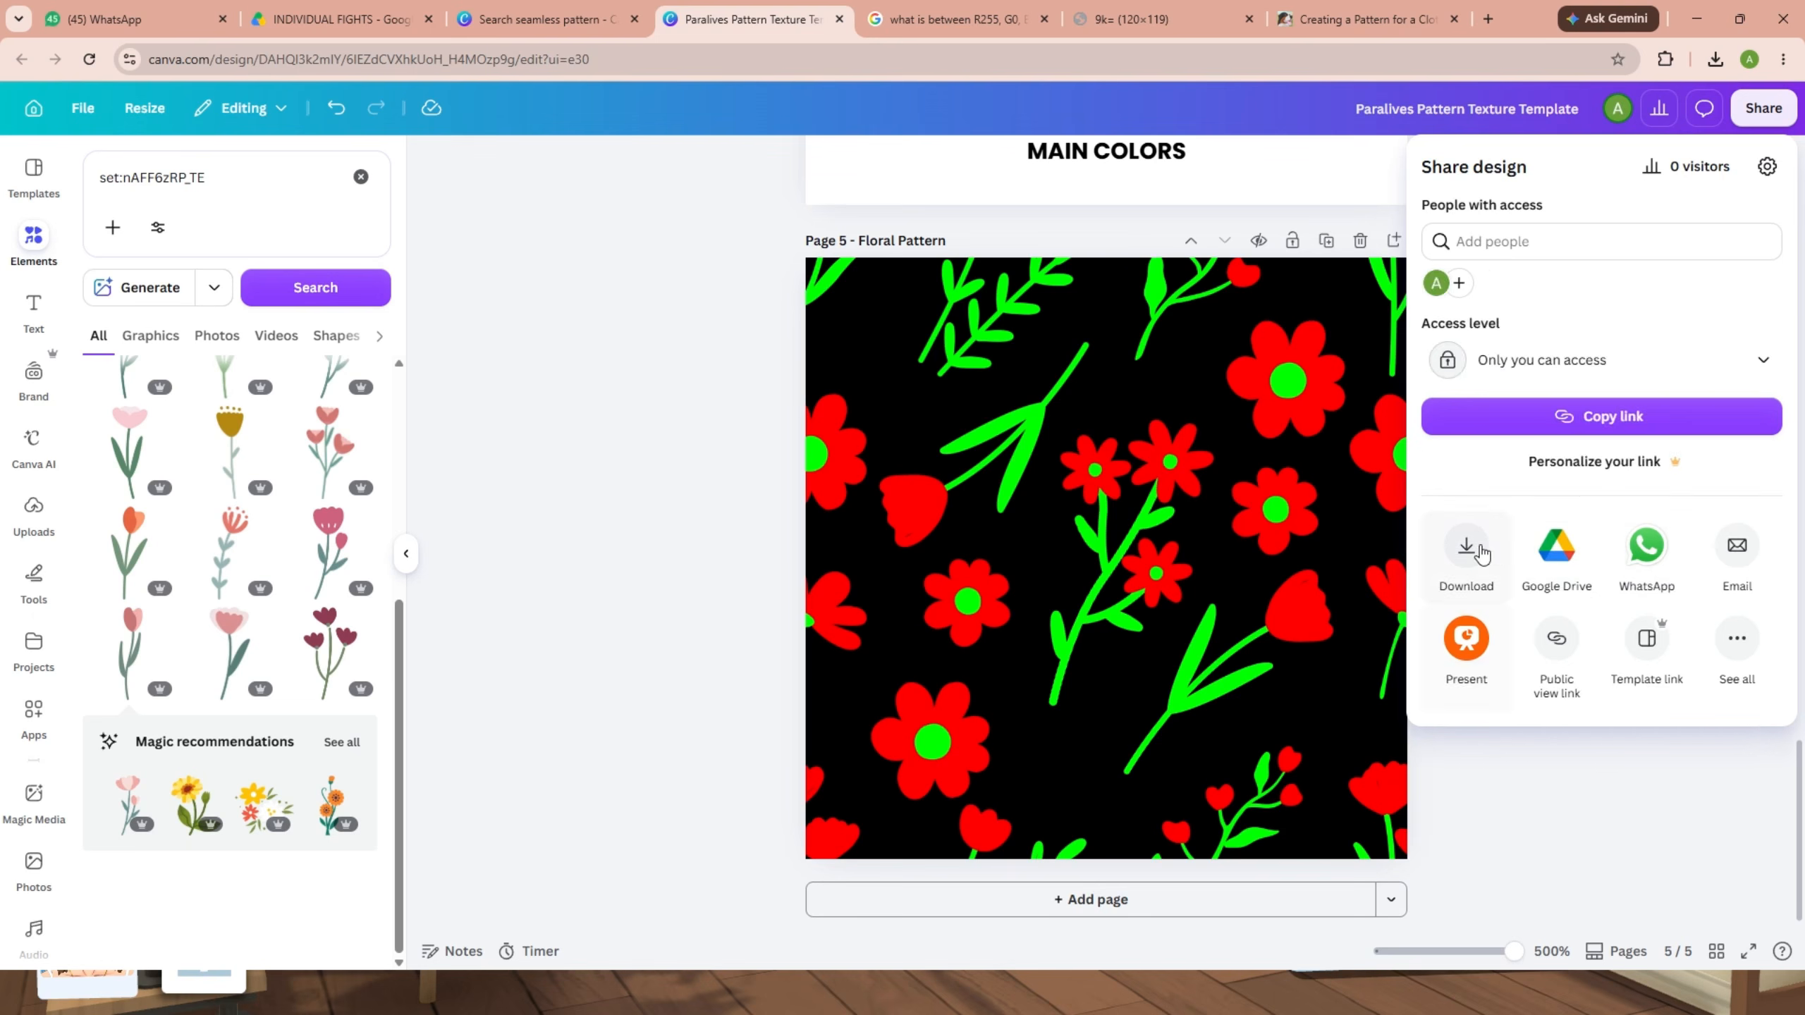
click(1462, 544)
click(1757, 495)
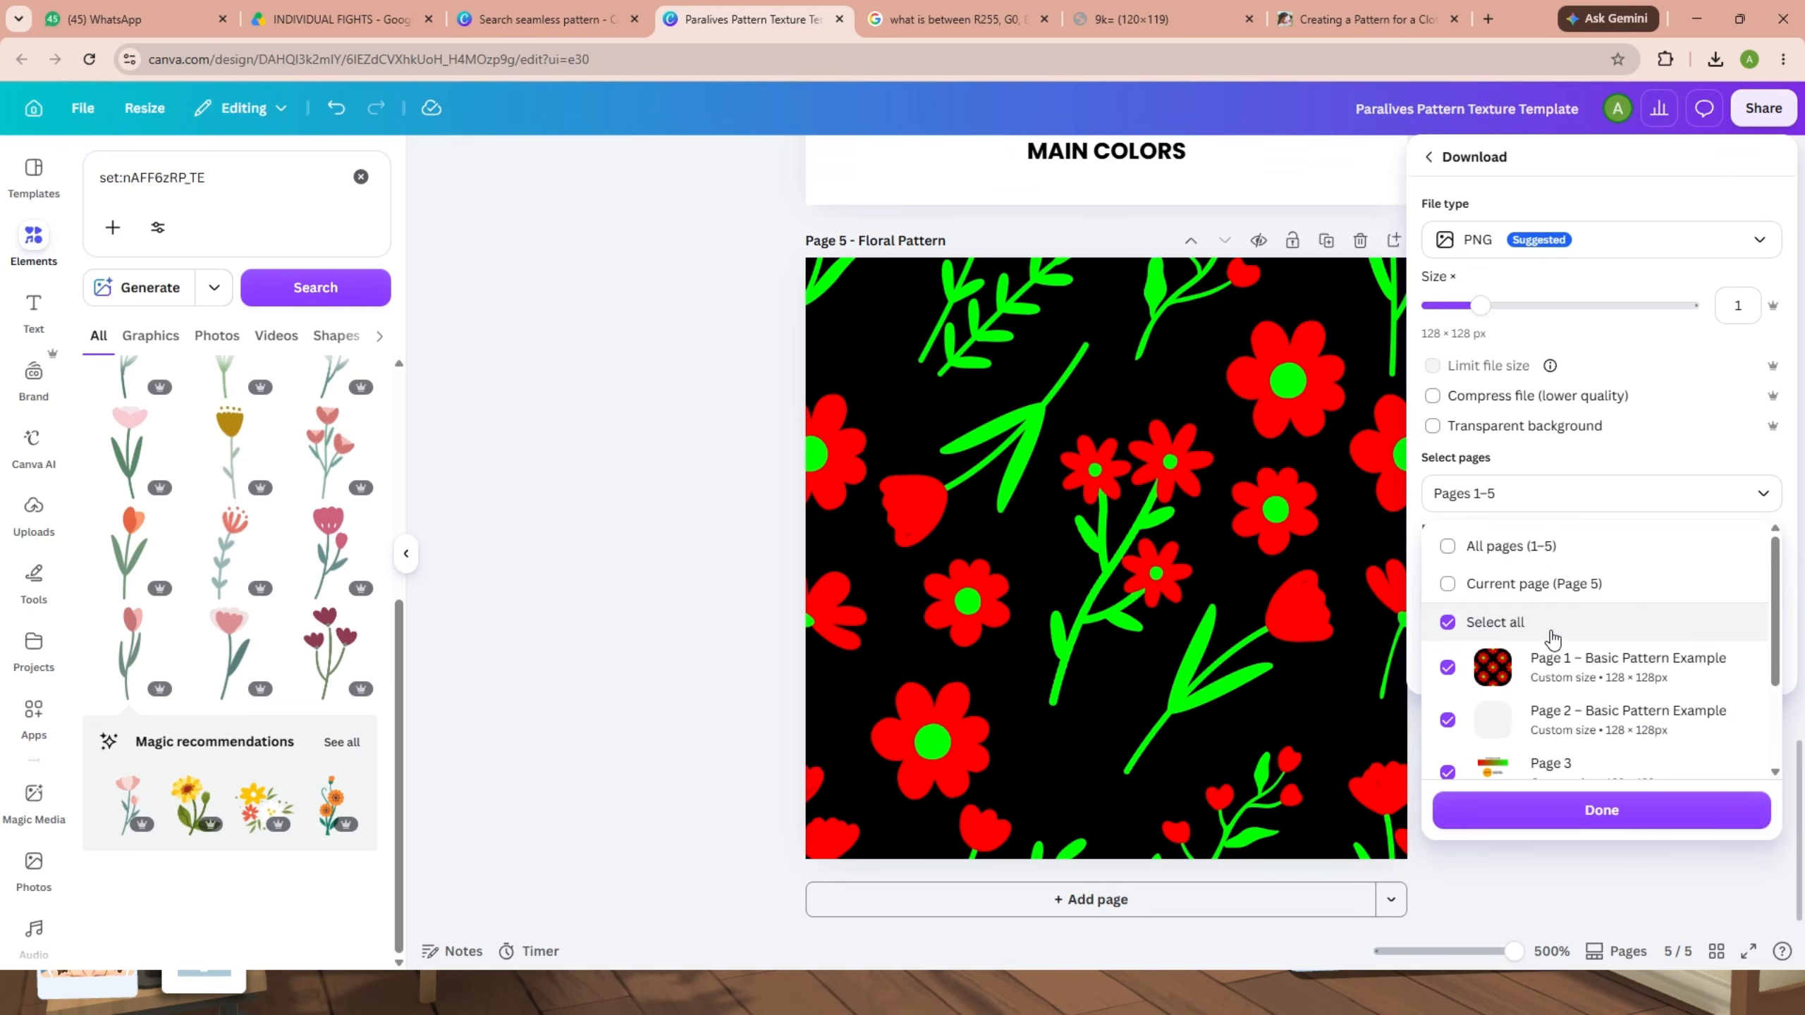
click(1546, 588)
click(1601, 810)
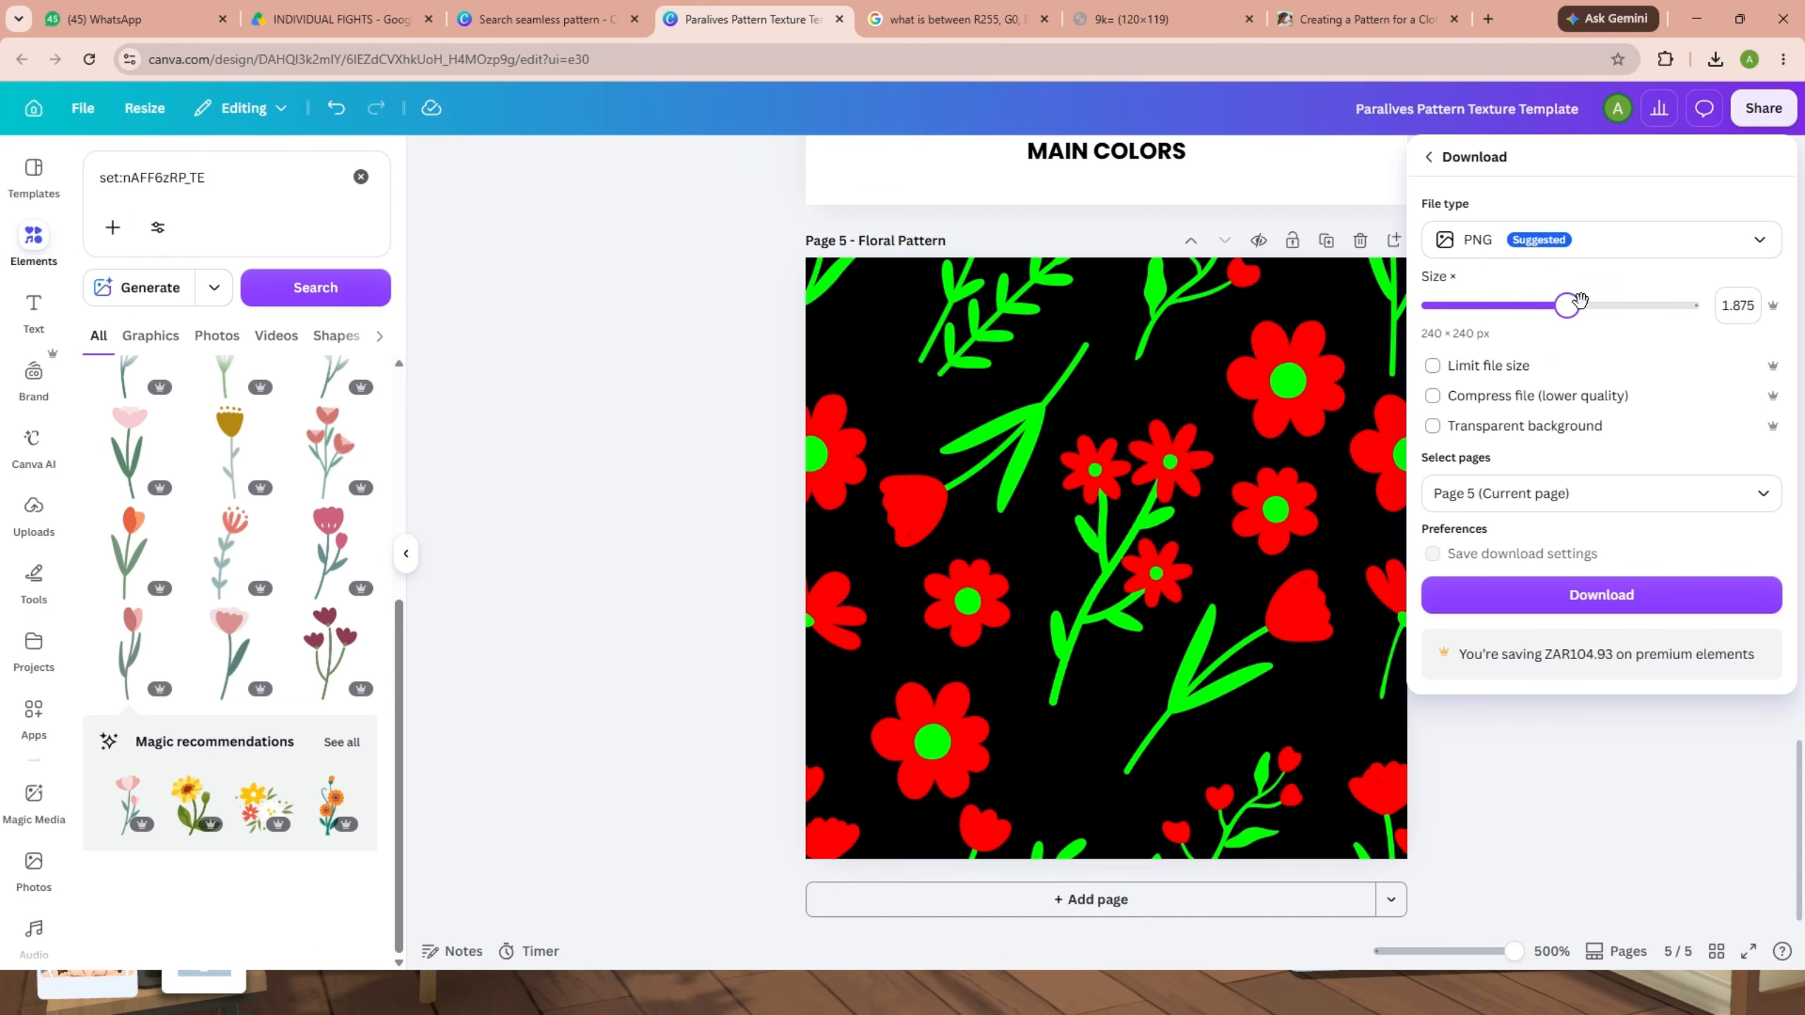
click(1574, 595)
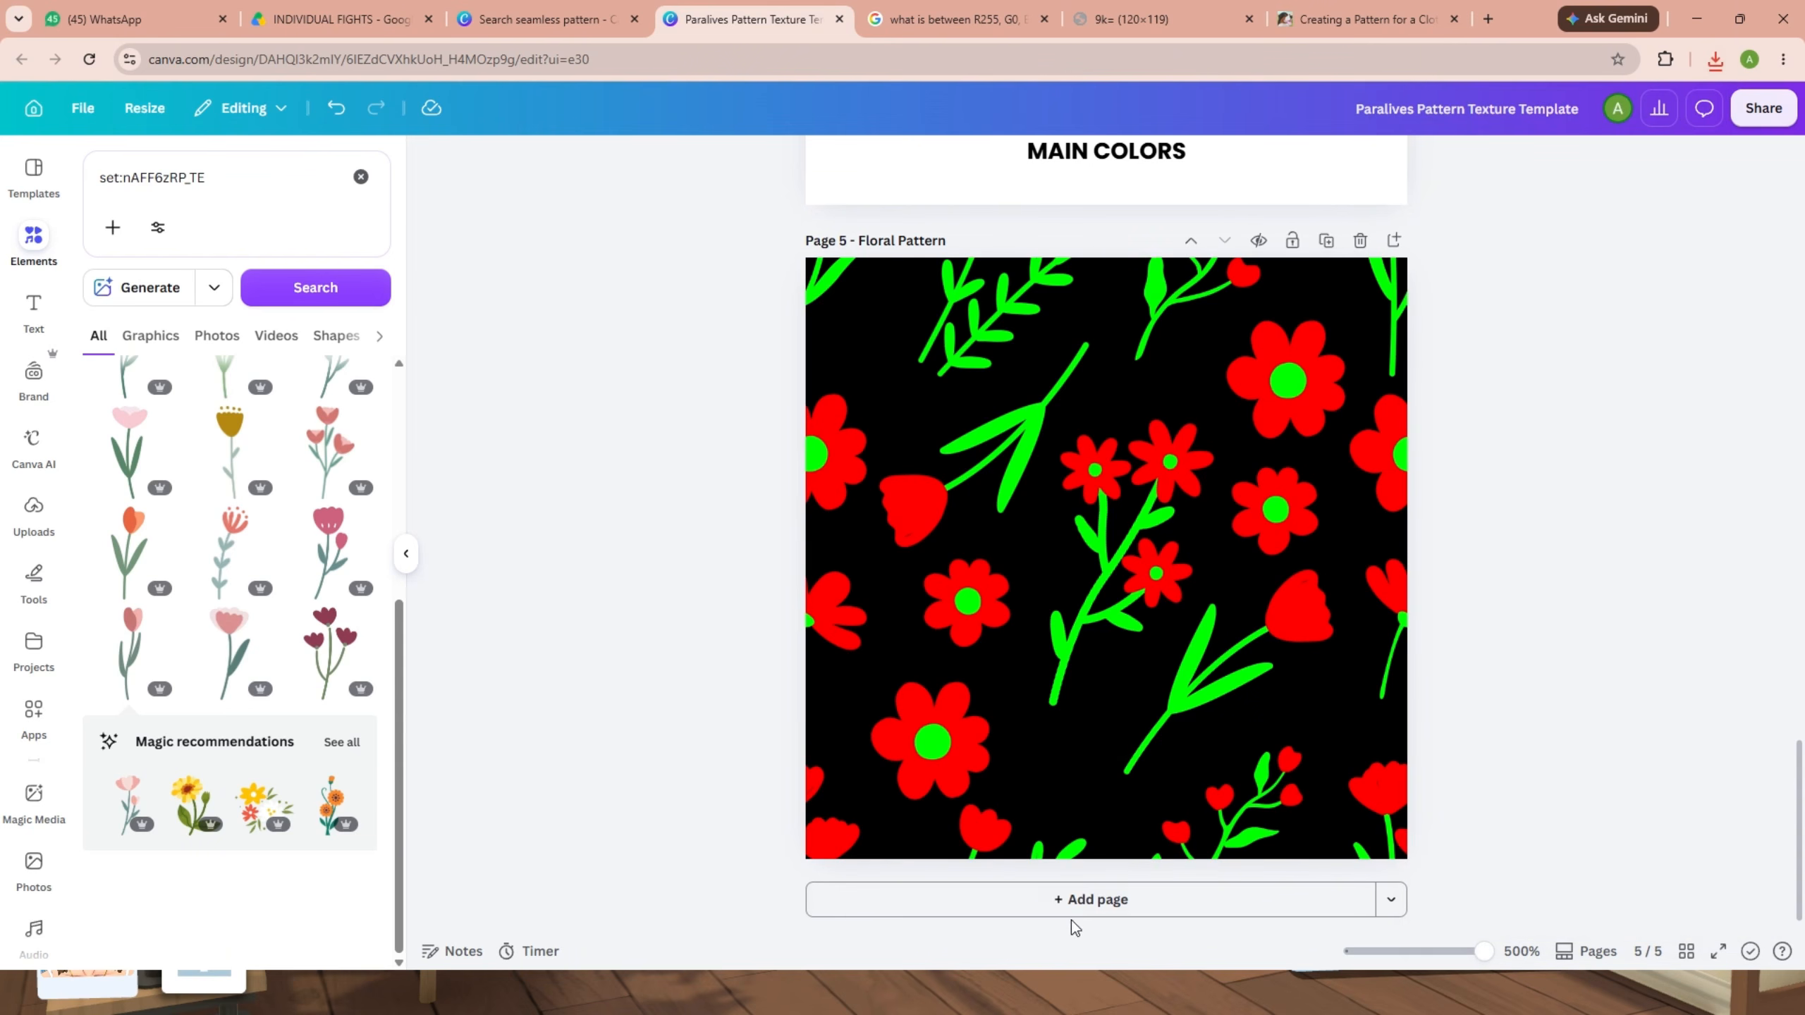
Add a new page 6, upload the exported floral pattern from the Downloads folder, and place it in the page's upper-left corner.
click(1061, 902)
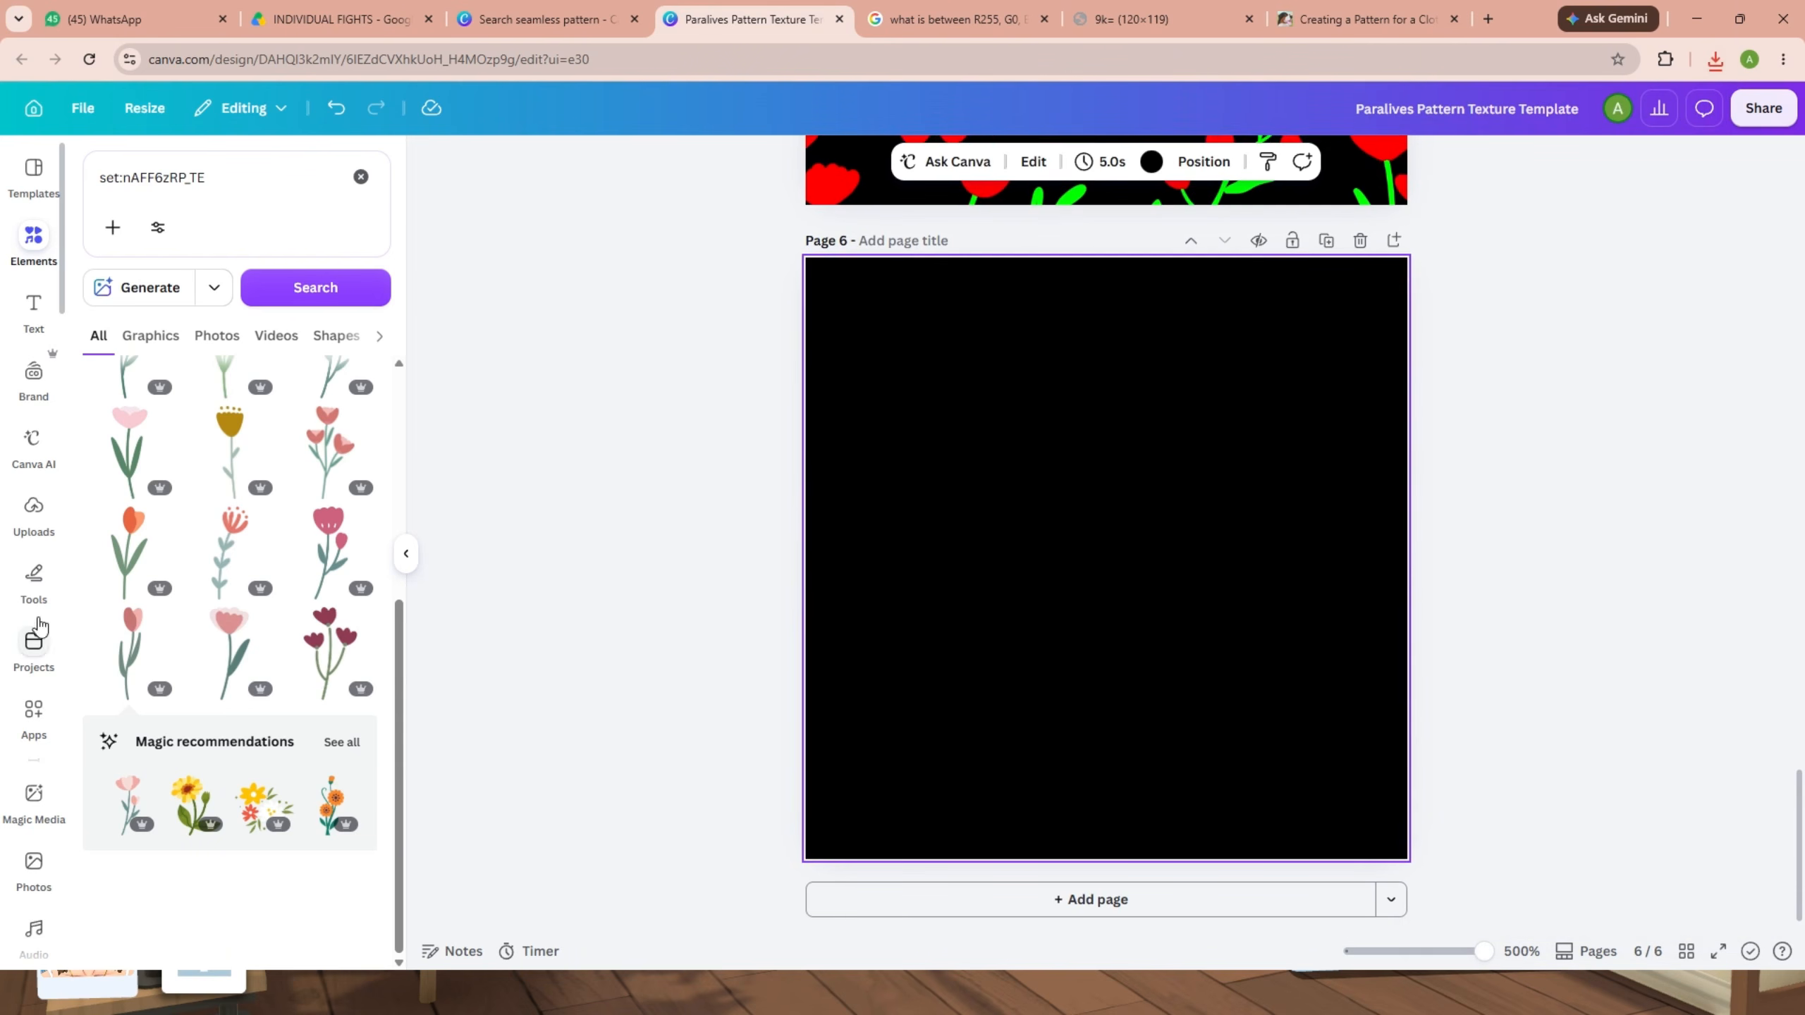
click(34, 538)
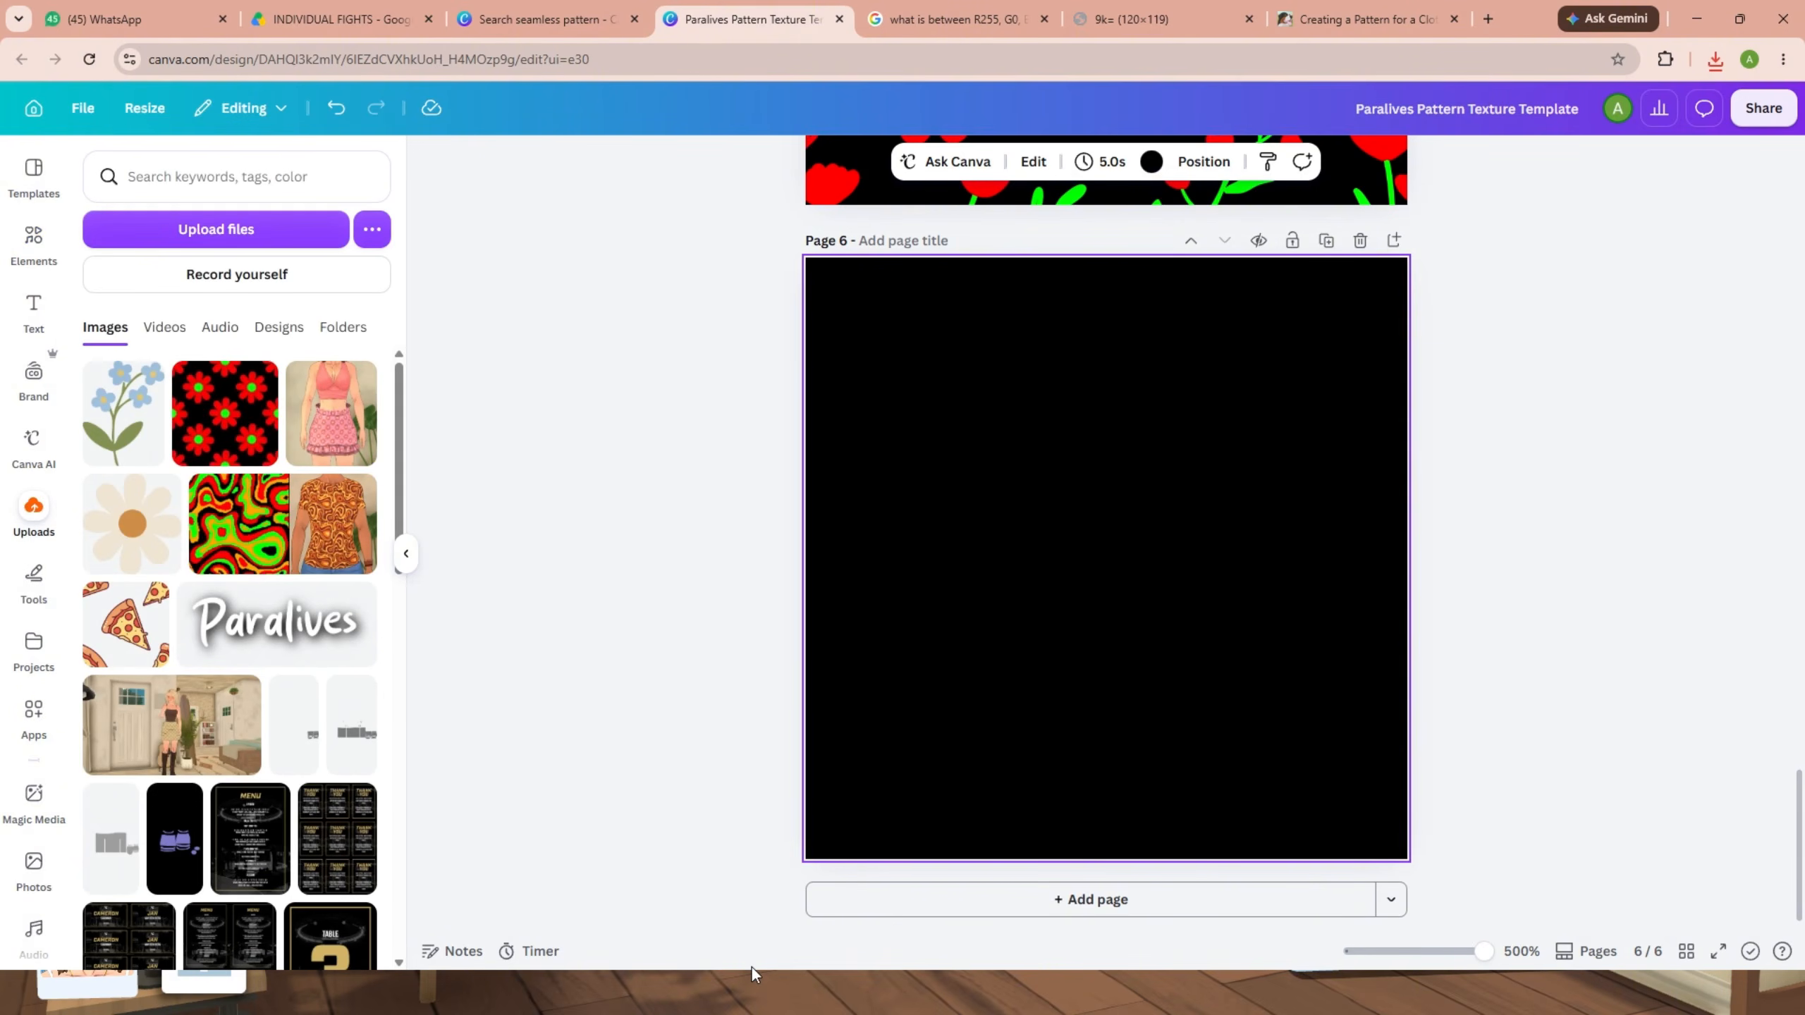
key(super)
mouse_move(905, 992)
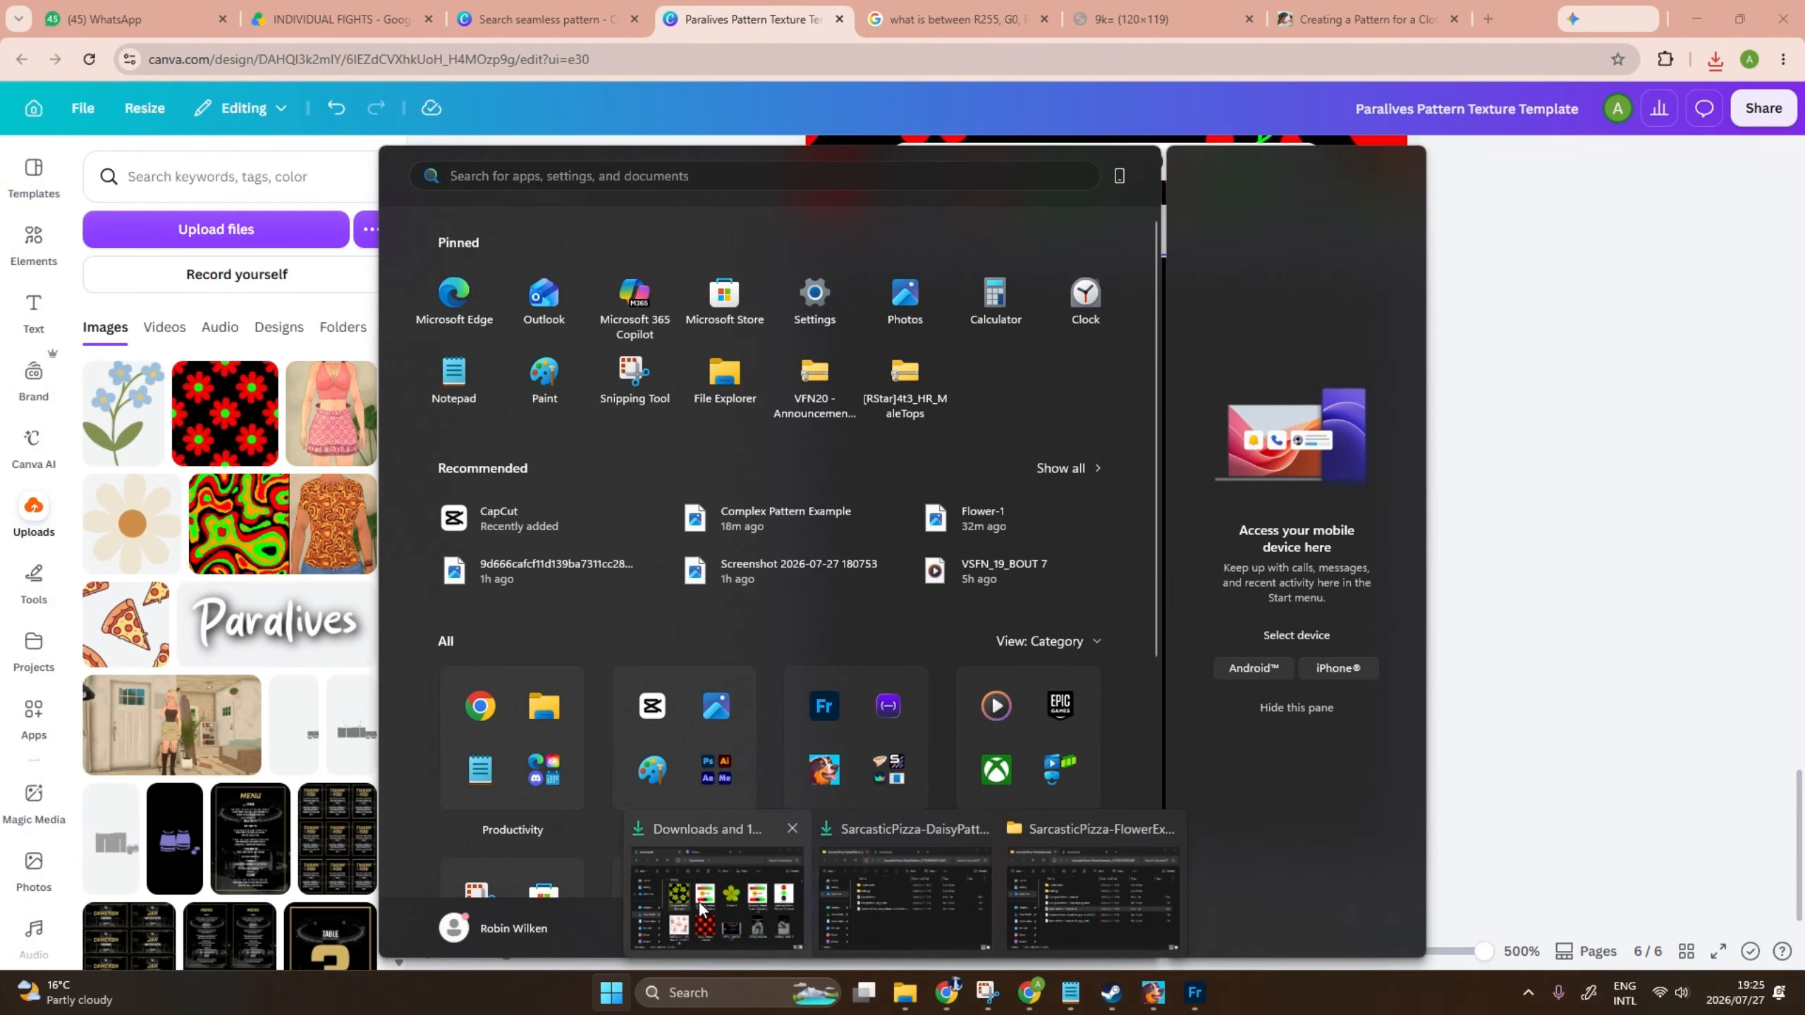
click(700, 907)
click(867, 445)
drag(915, 593, 354, 607)
click(132, 411)
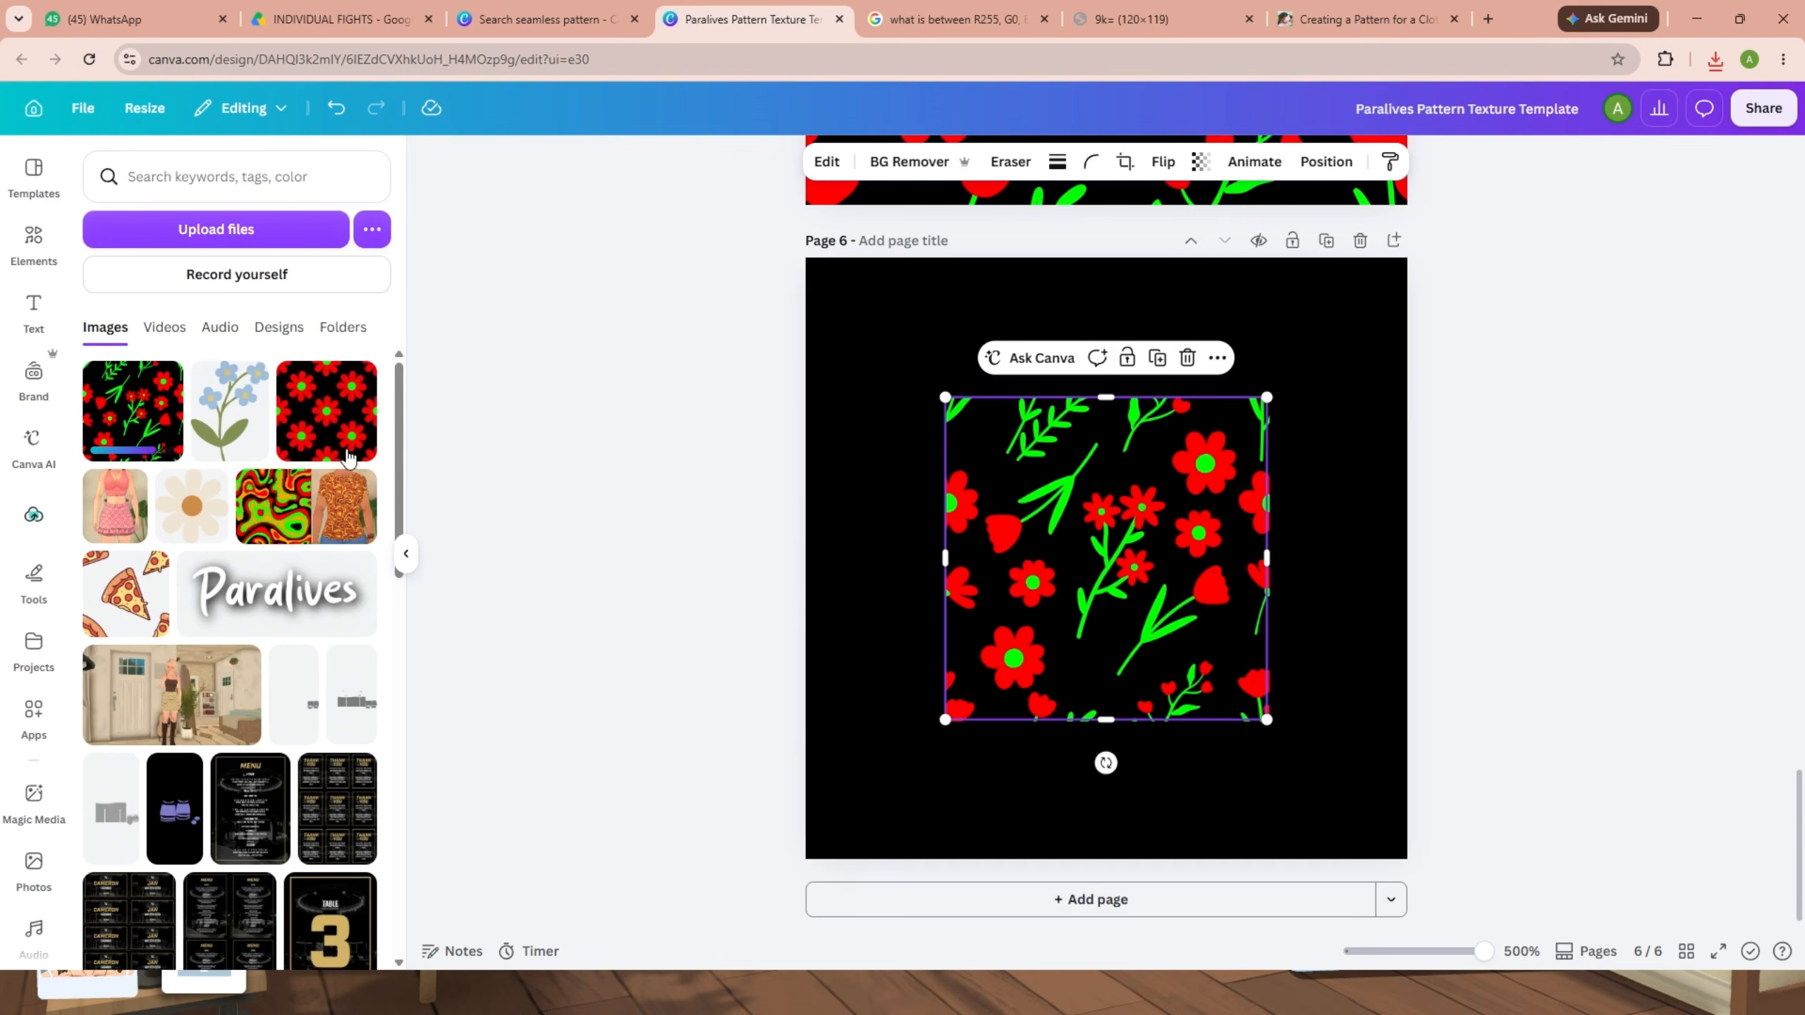
drag(1089, 569, 950, 429)
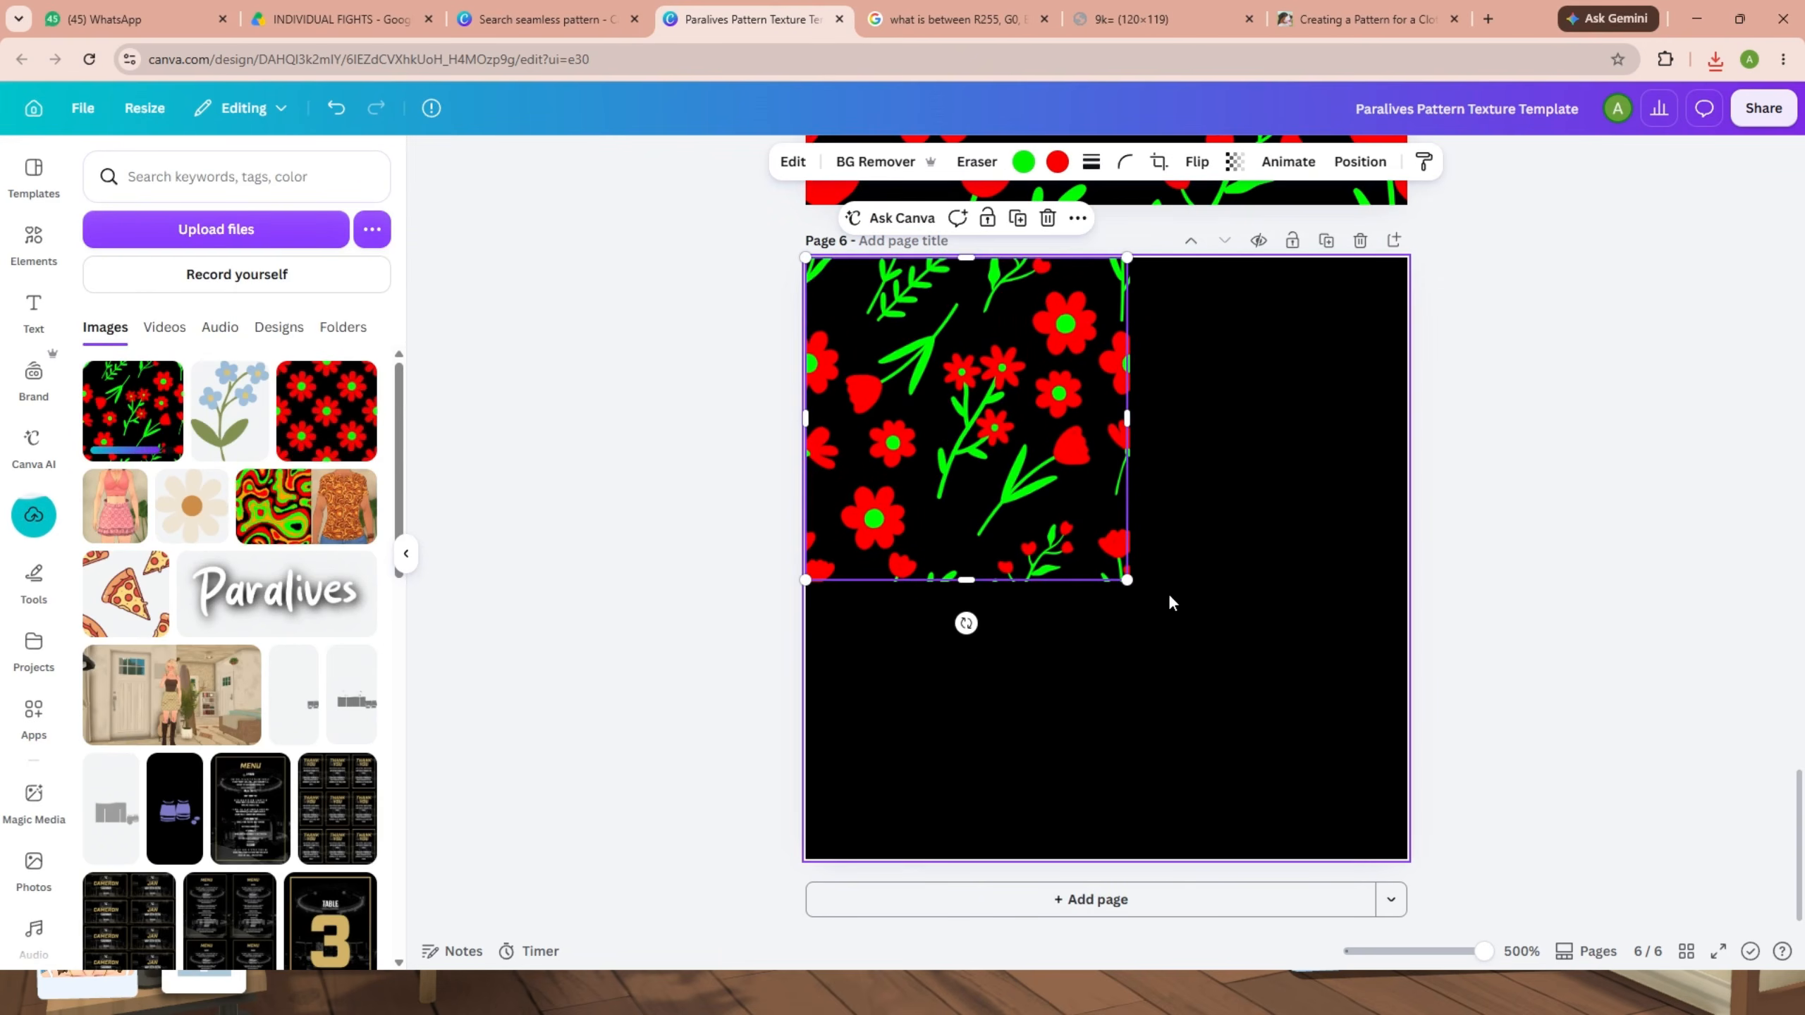
Find the Pattern Maker app and use it to add a 4-row, 4-column repeat of the floral tile to page 6.
click(33, 711)
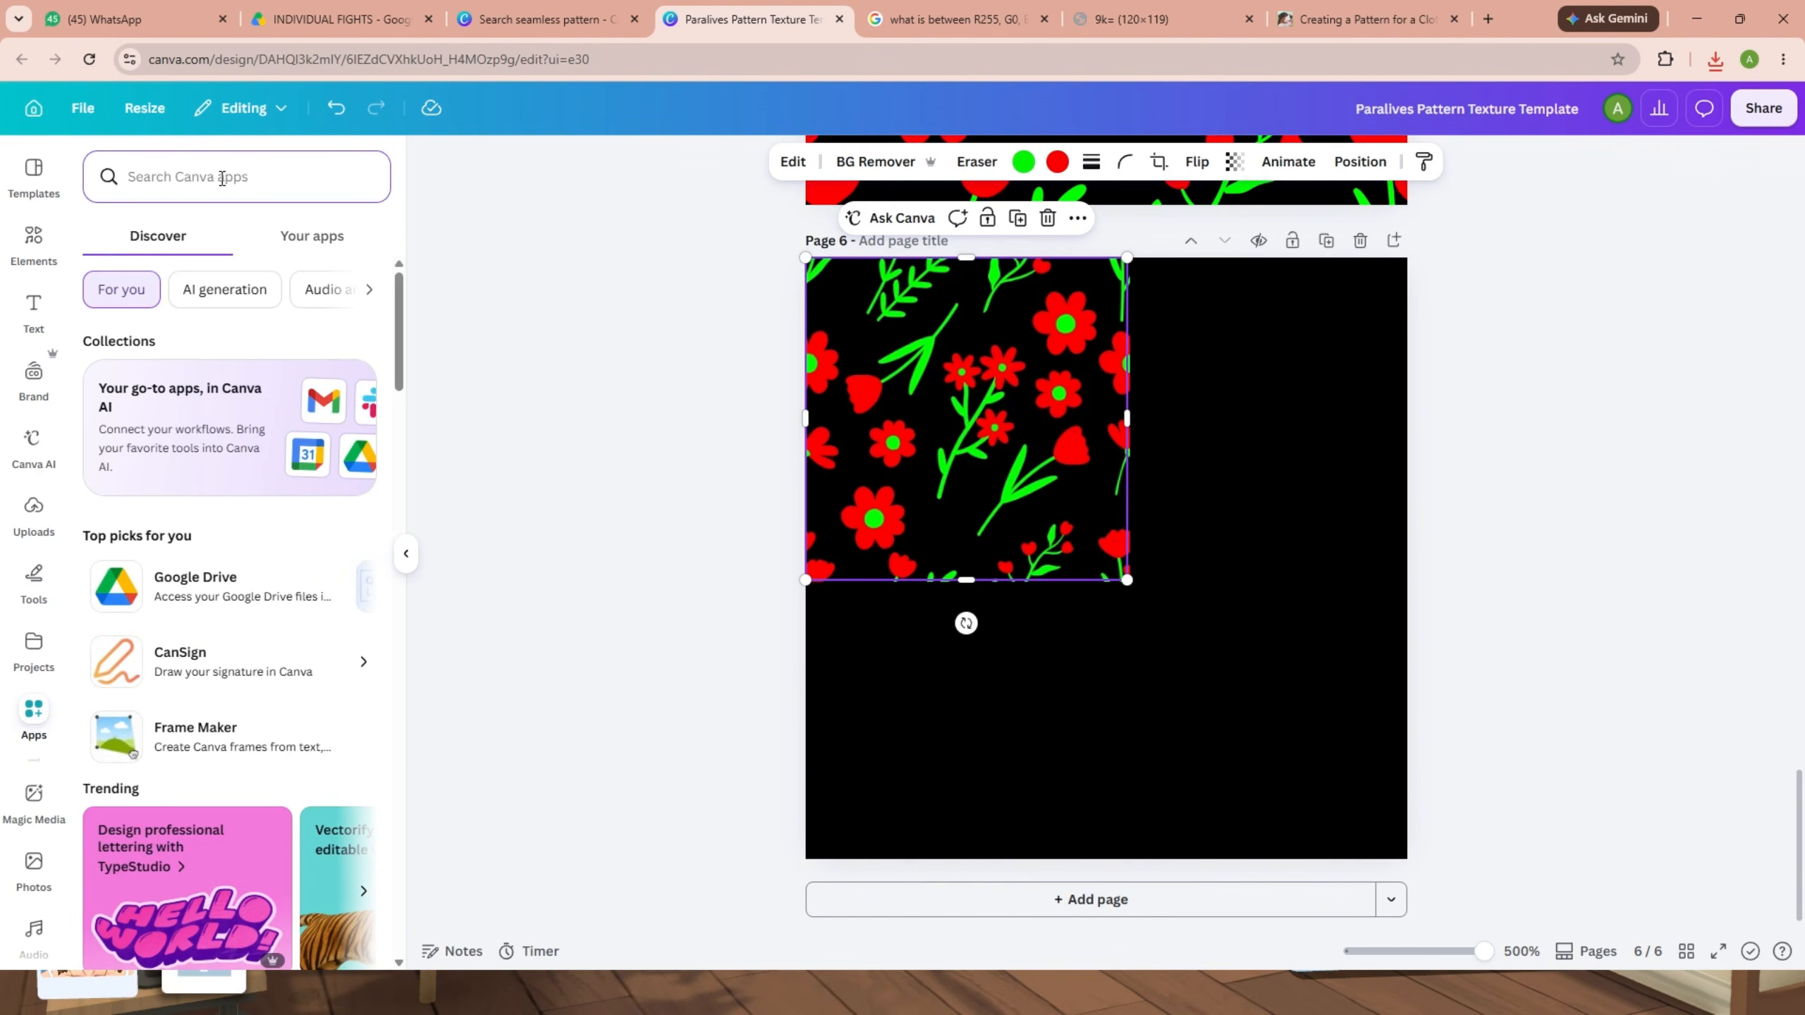
click(221, 178)
text(pattern)
key(Return)
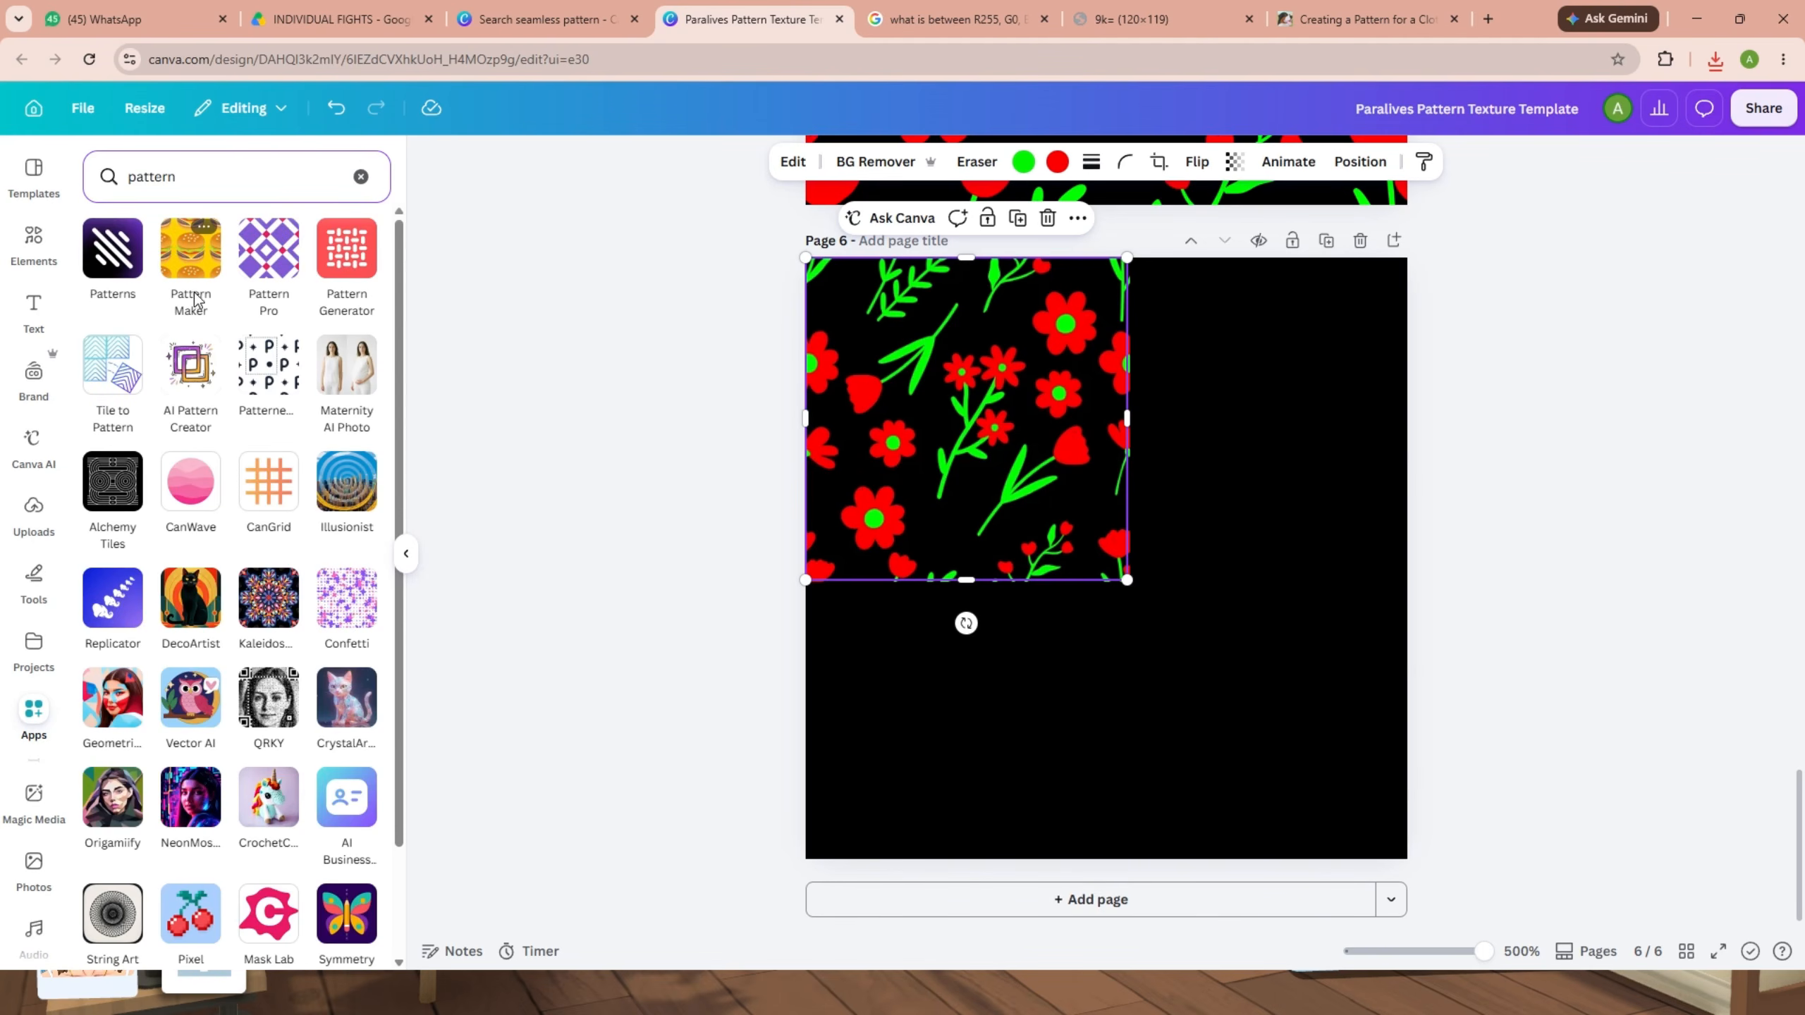
click(202, 260)
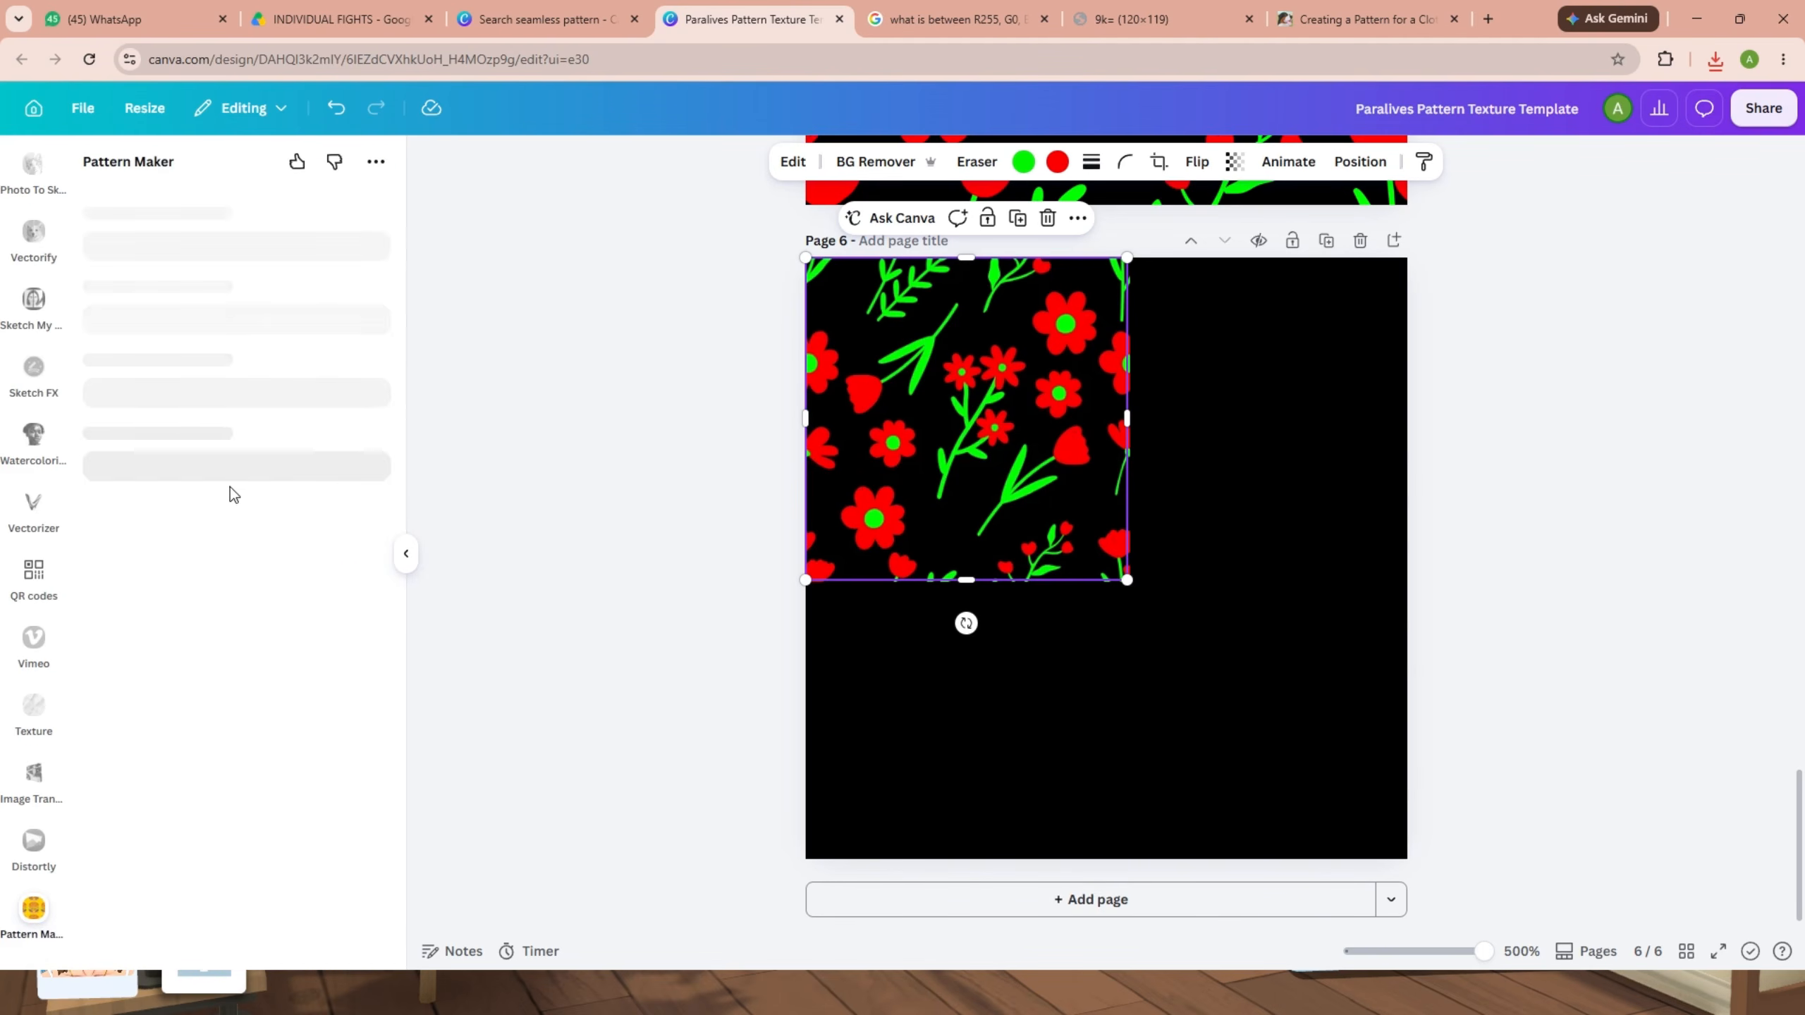
click(190, 282)
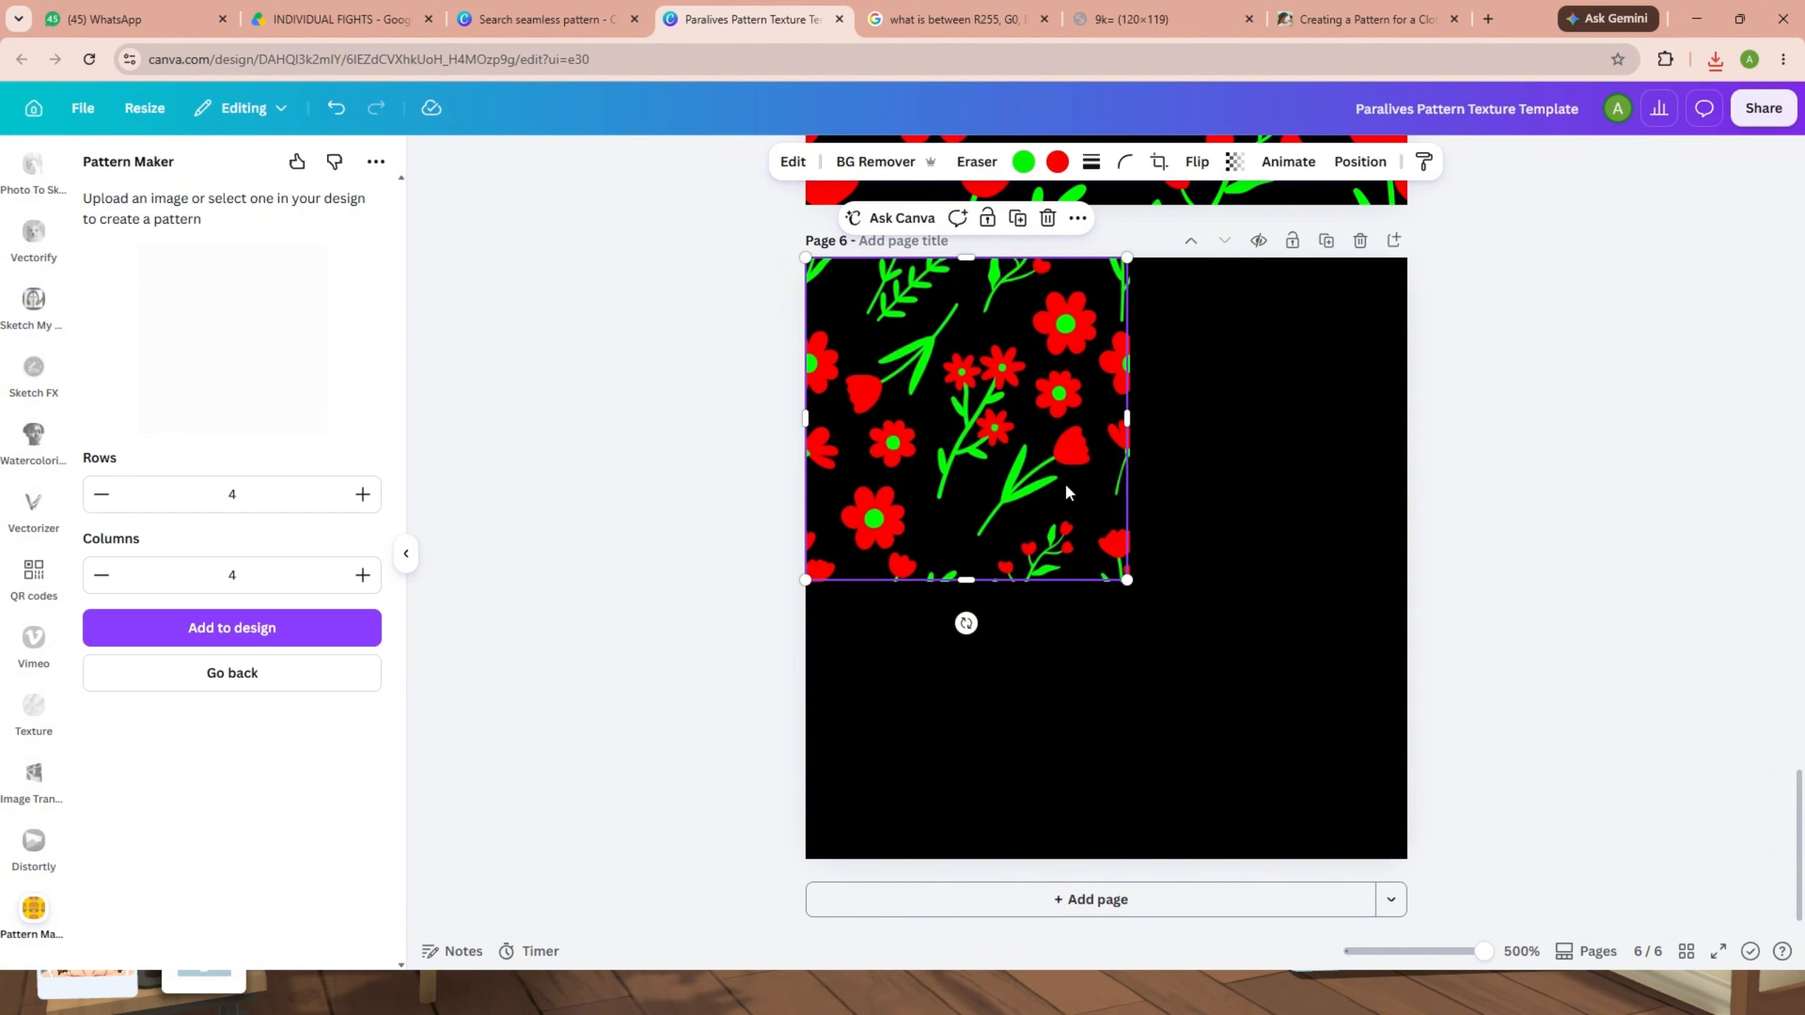
click(194, 628)
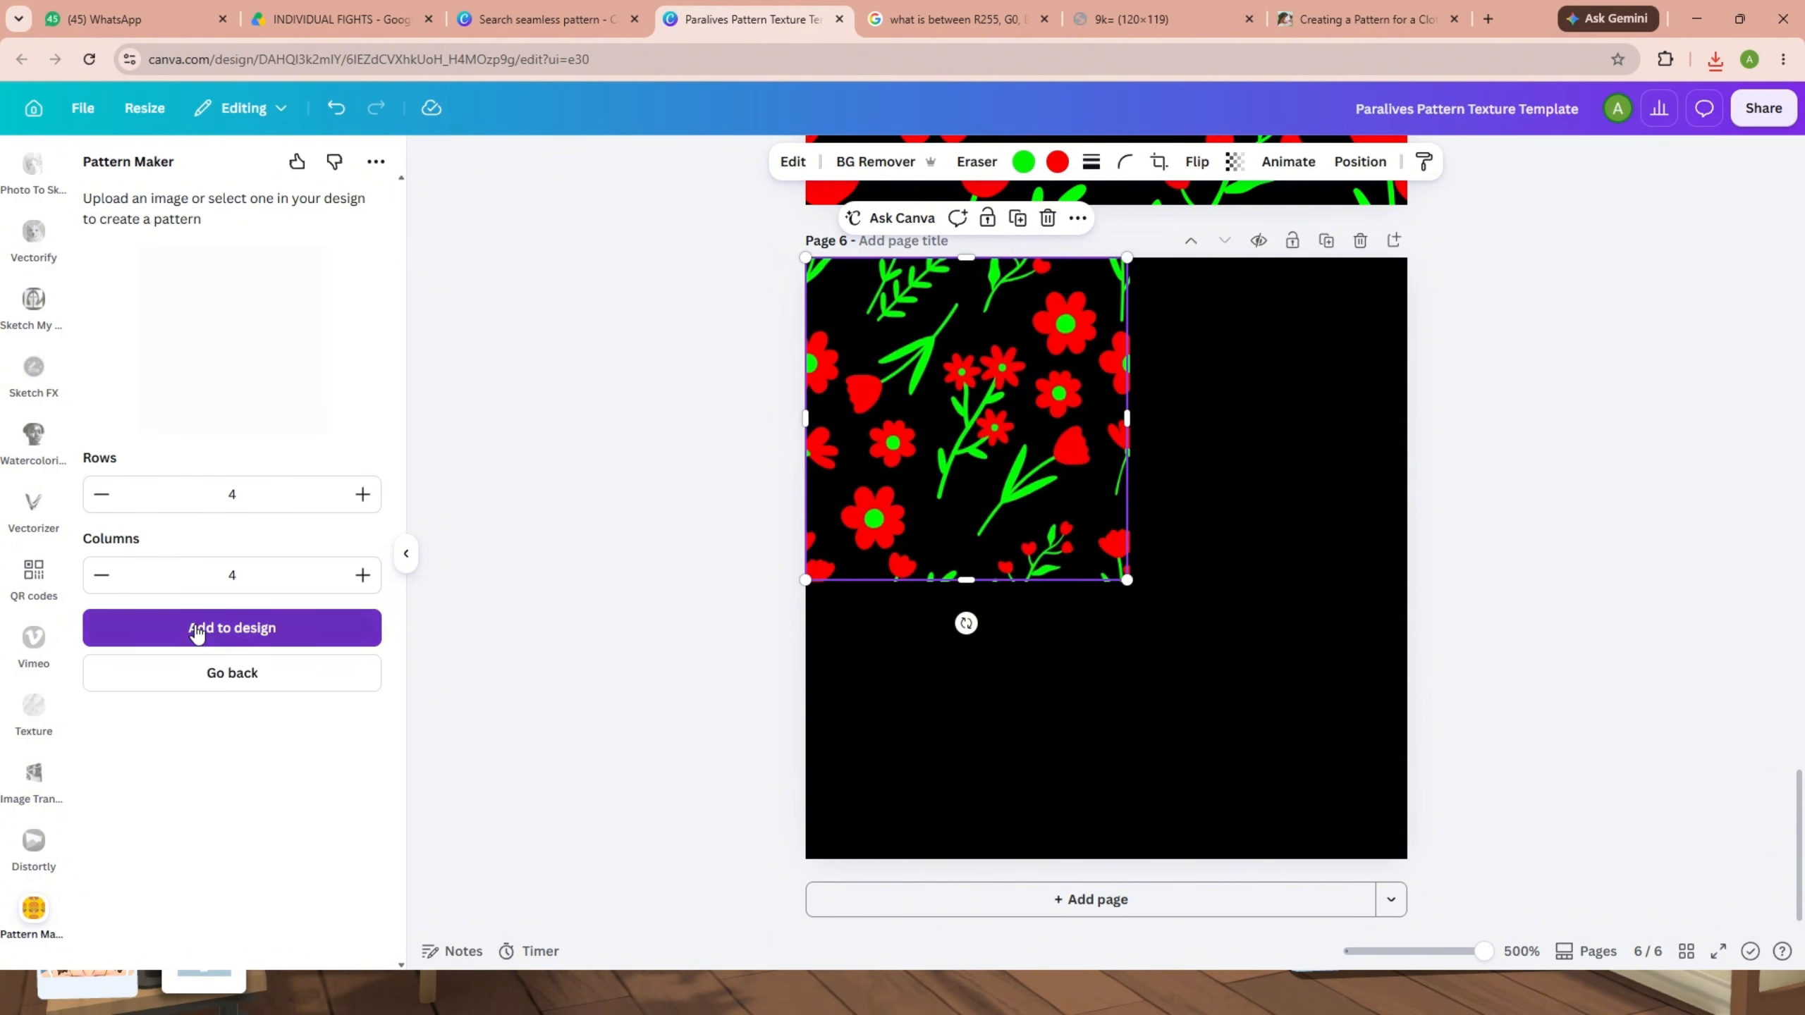
Delete the single floral tile and enlarge the repeated pattern to 128 × 128 so it fills page 6.
click(850, 540)
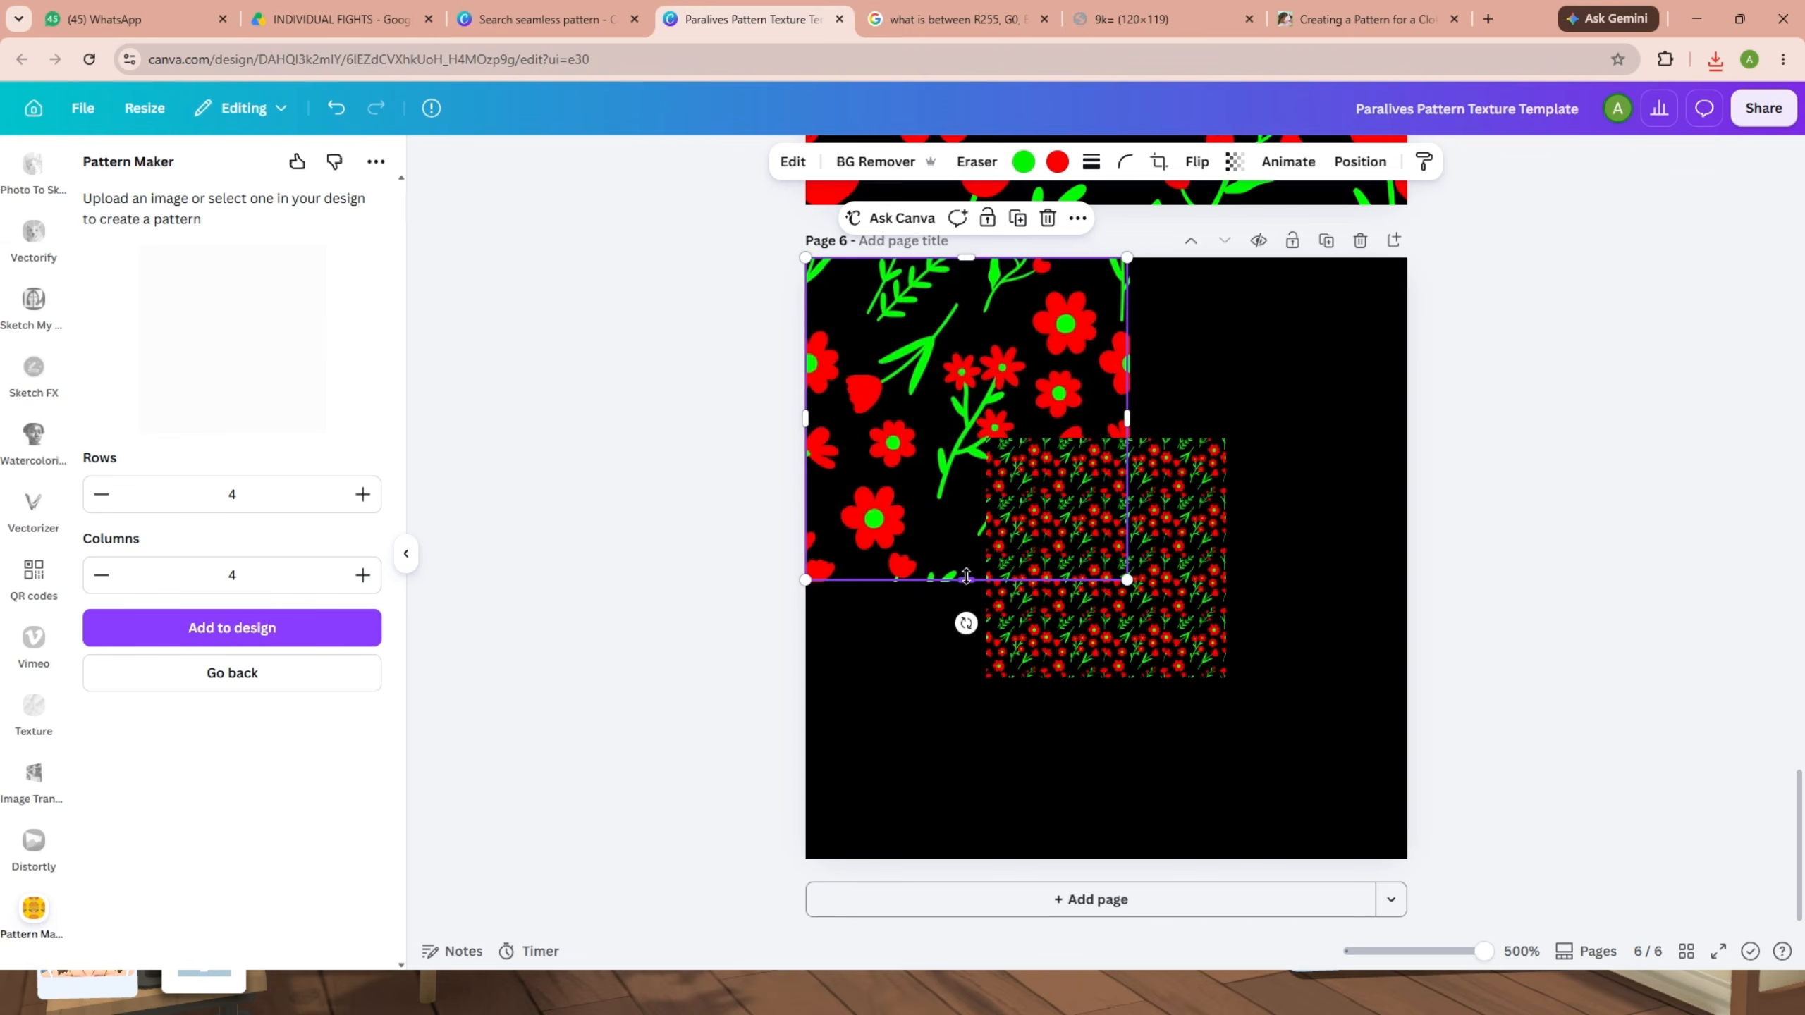
key(Delete)
drag(1036, 579, 855, 758)
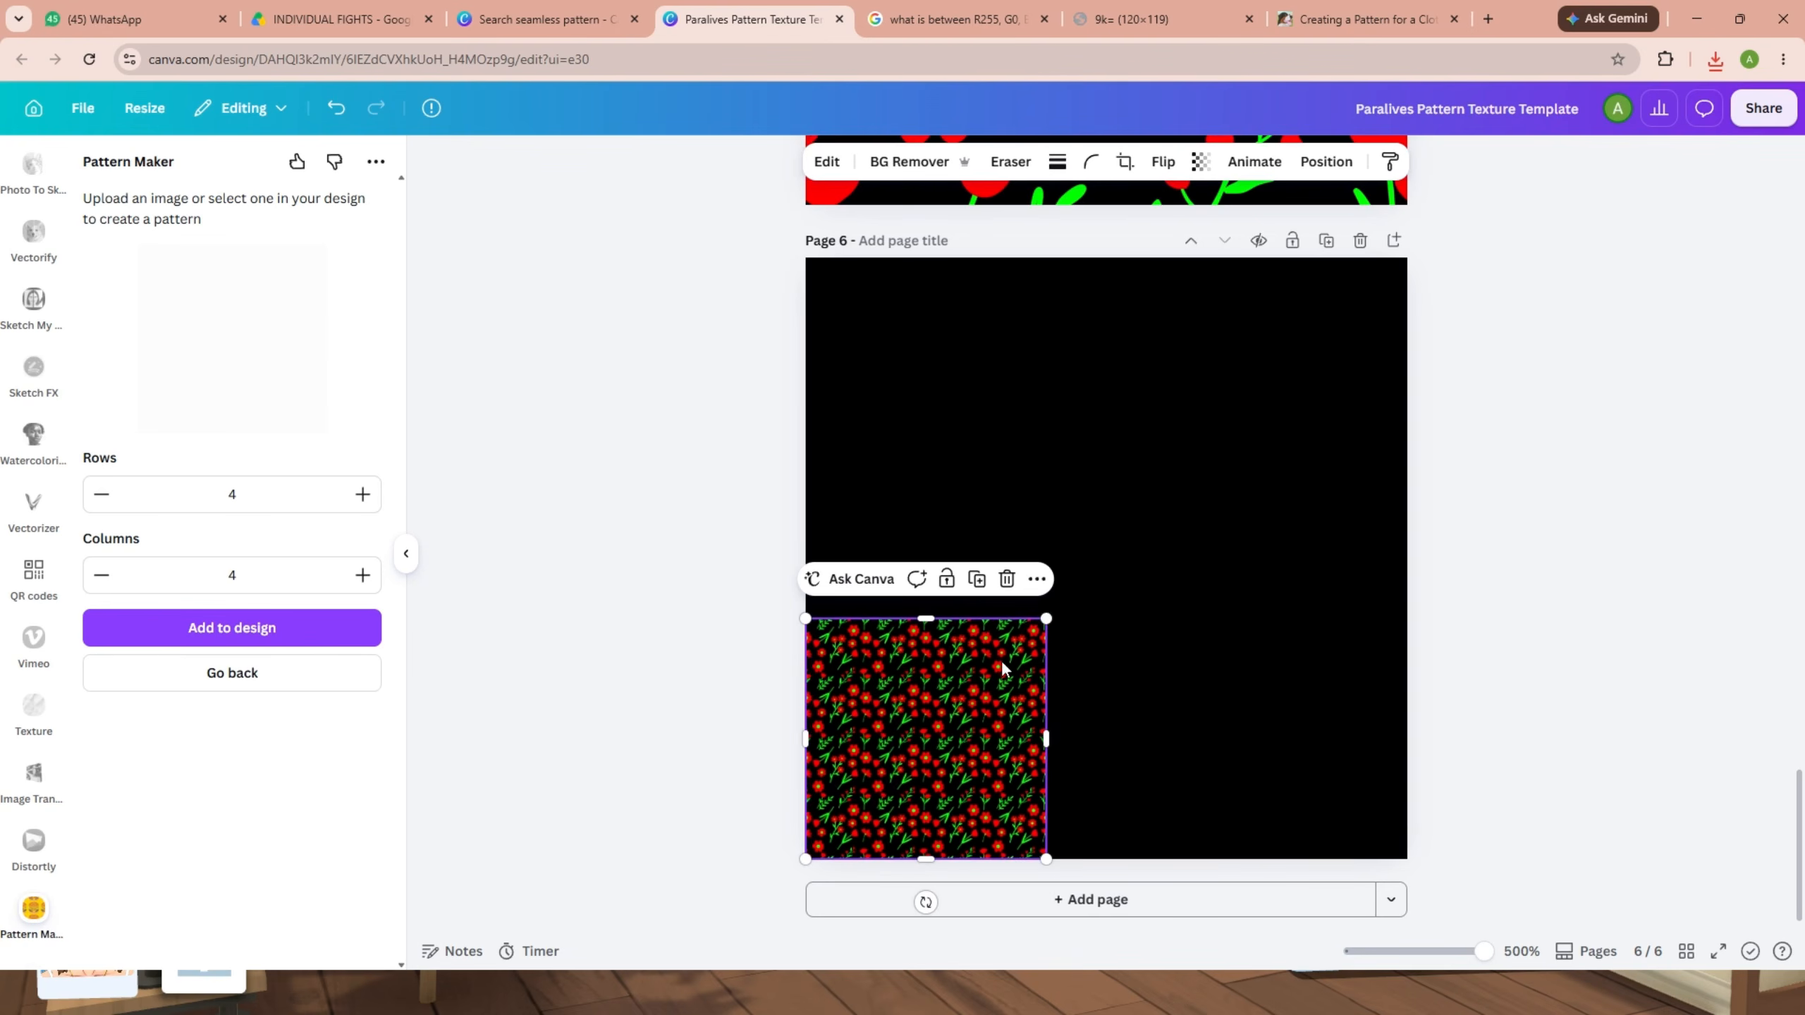
drag(1046, 616, 1443, 294)
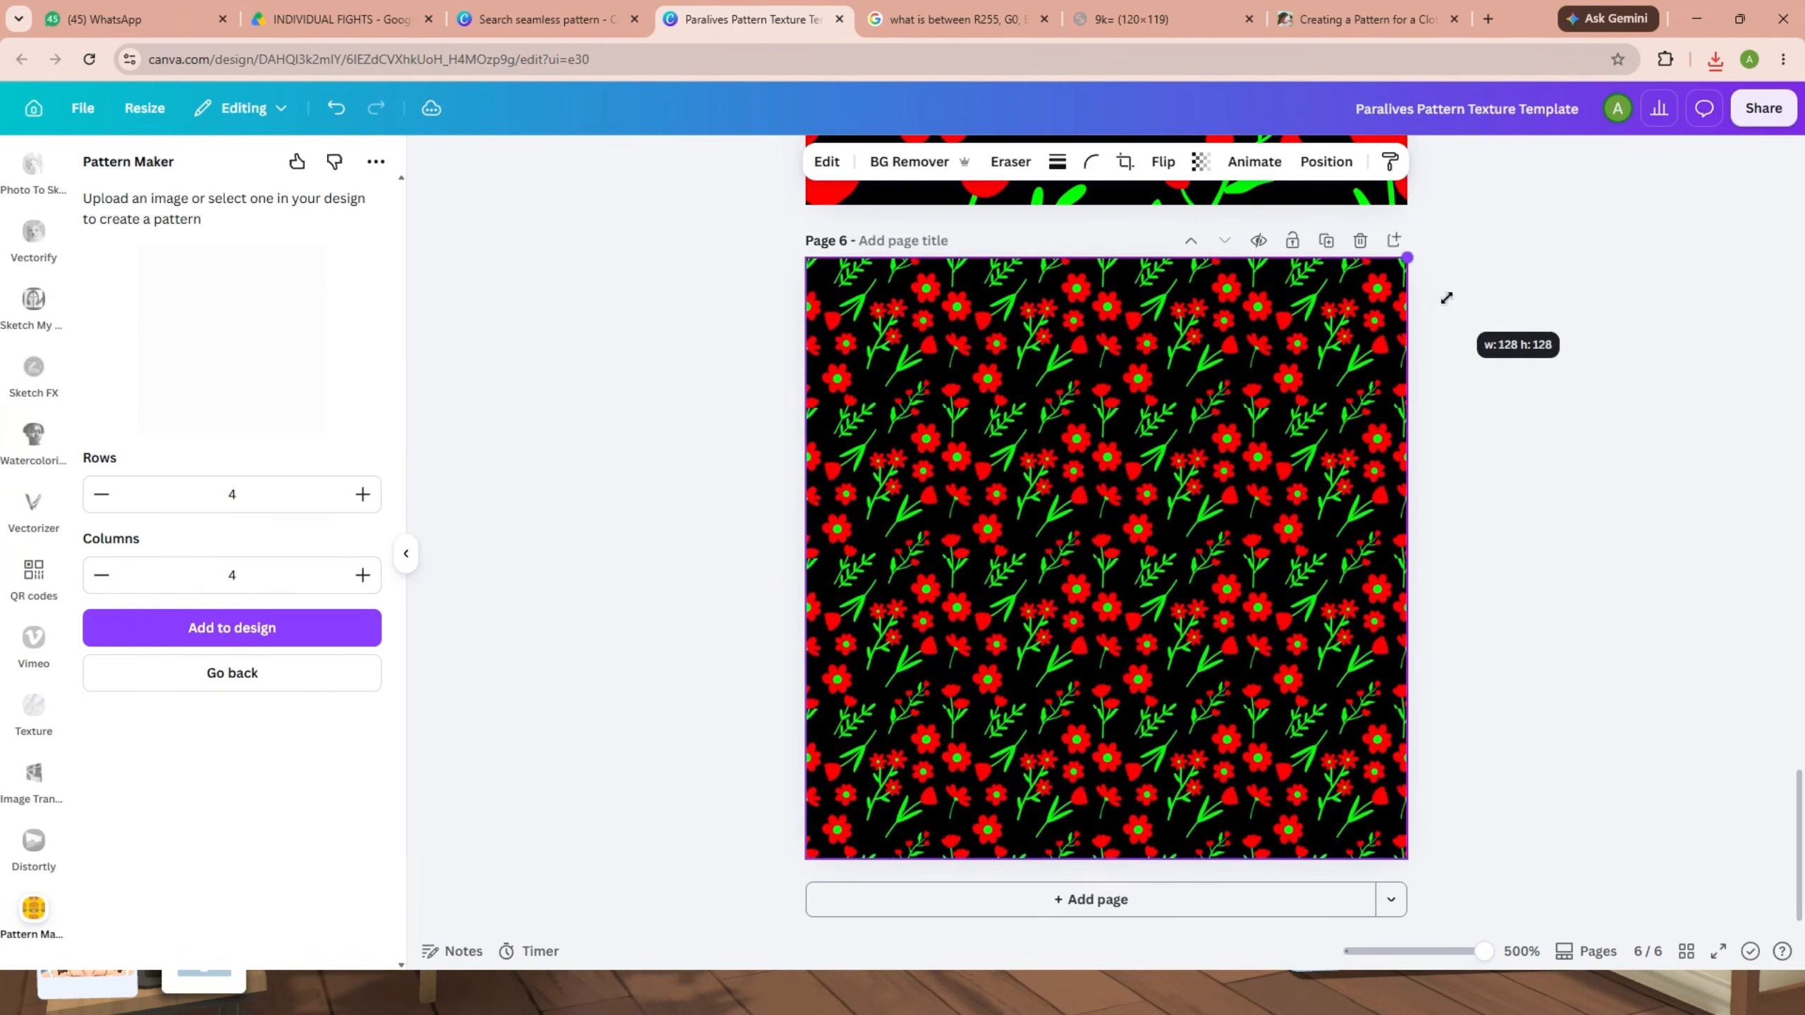
click(1442, 294)
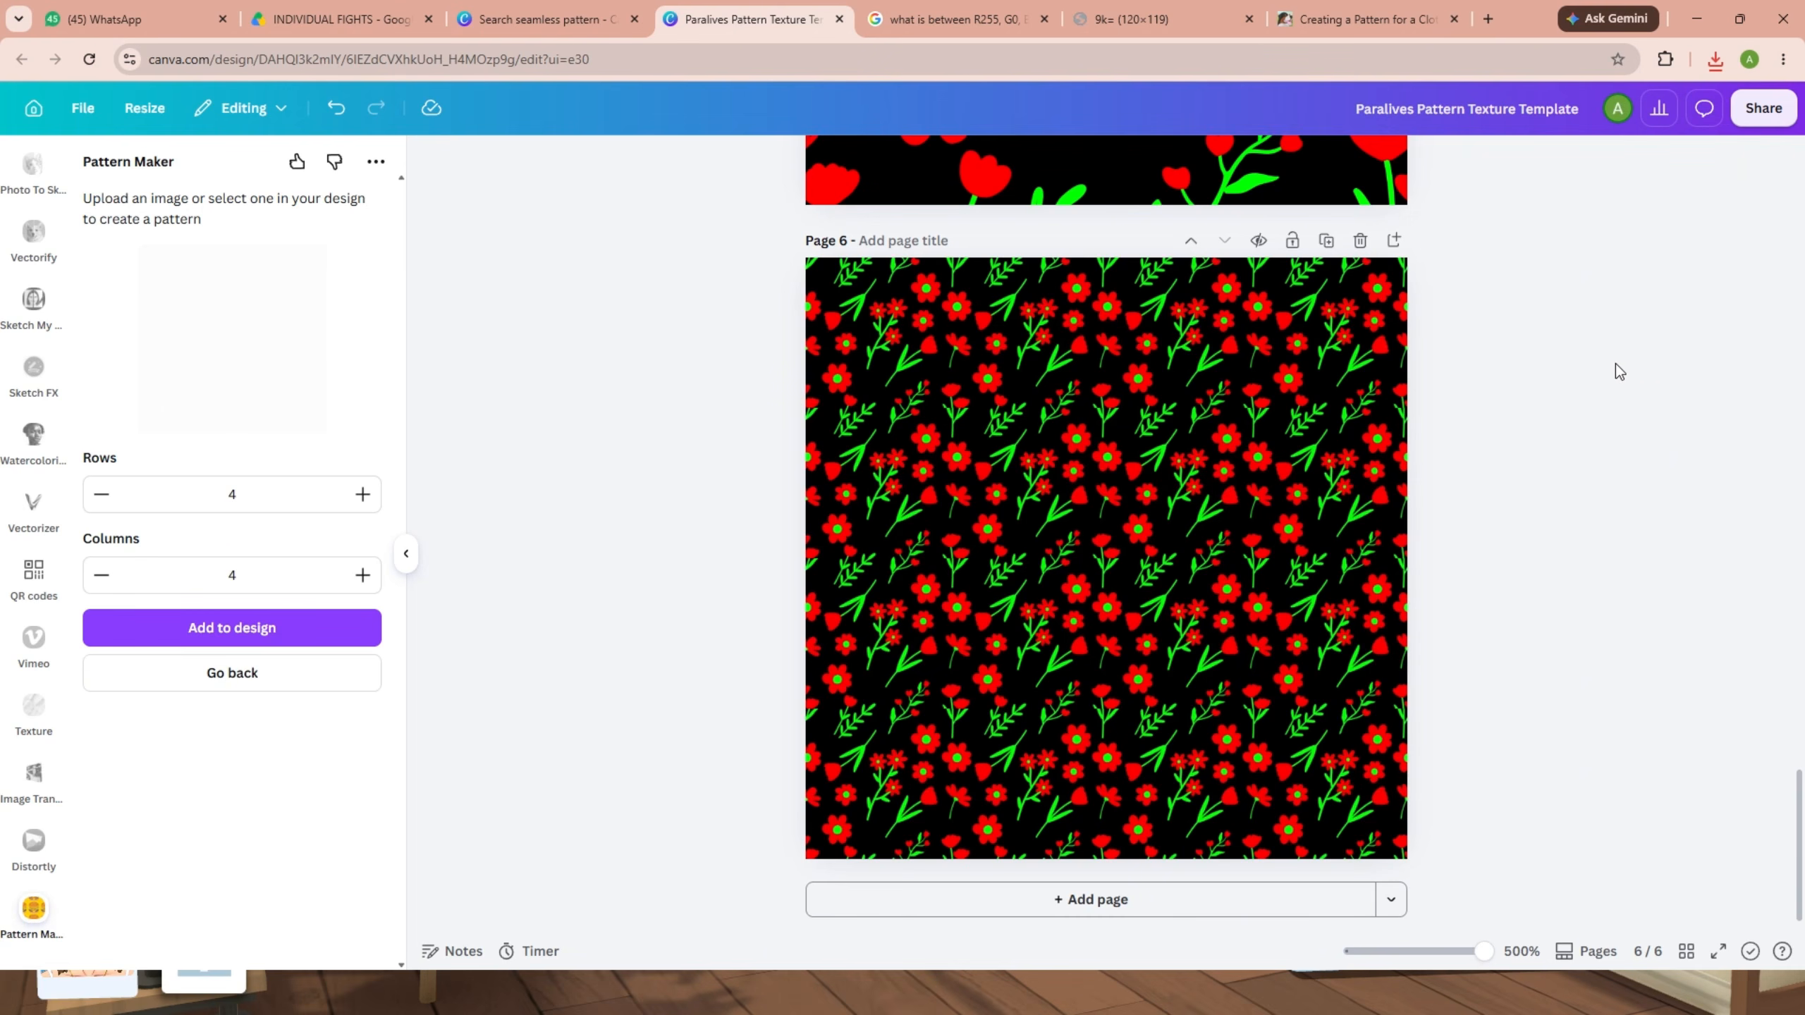
scroll(1578, 341, up, 8)
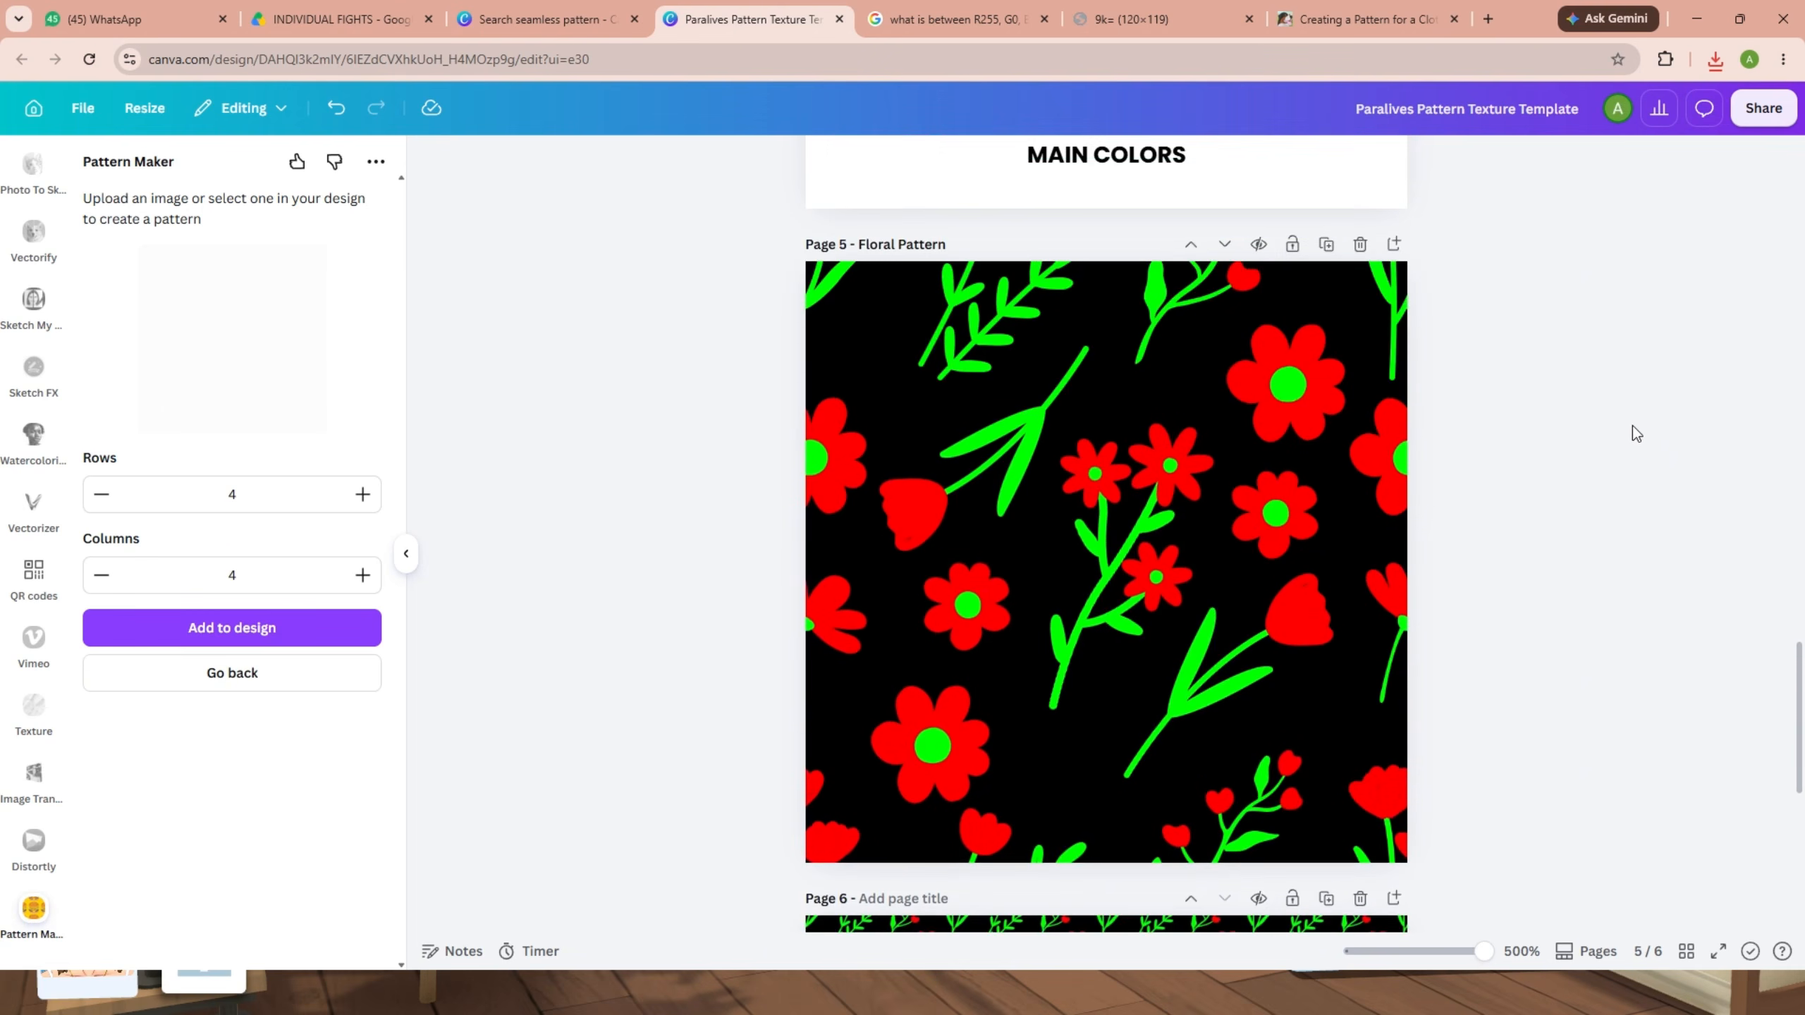
Download only the current page 5 floral pattern as a PNG at size 1 (128 × 128 px).
scroll(1635, 432, down, 1)
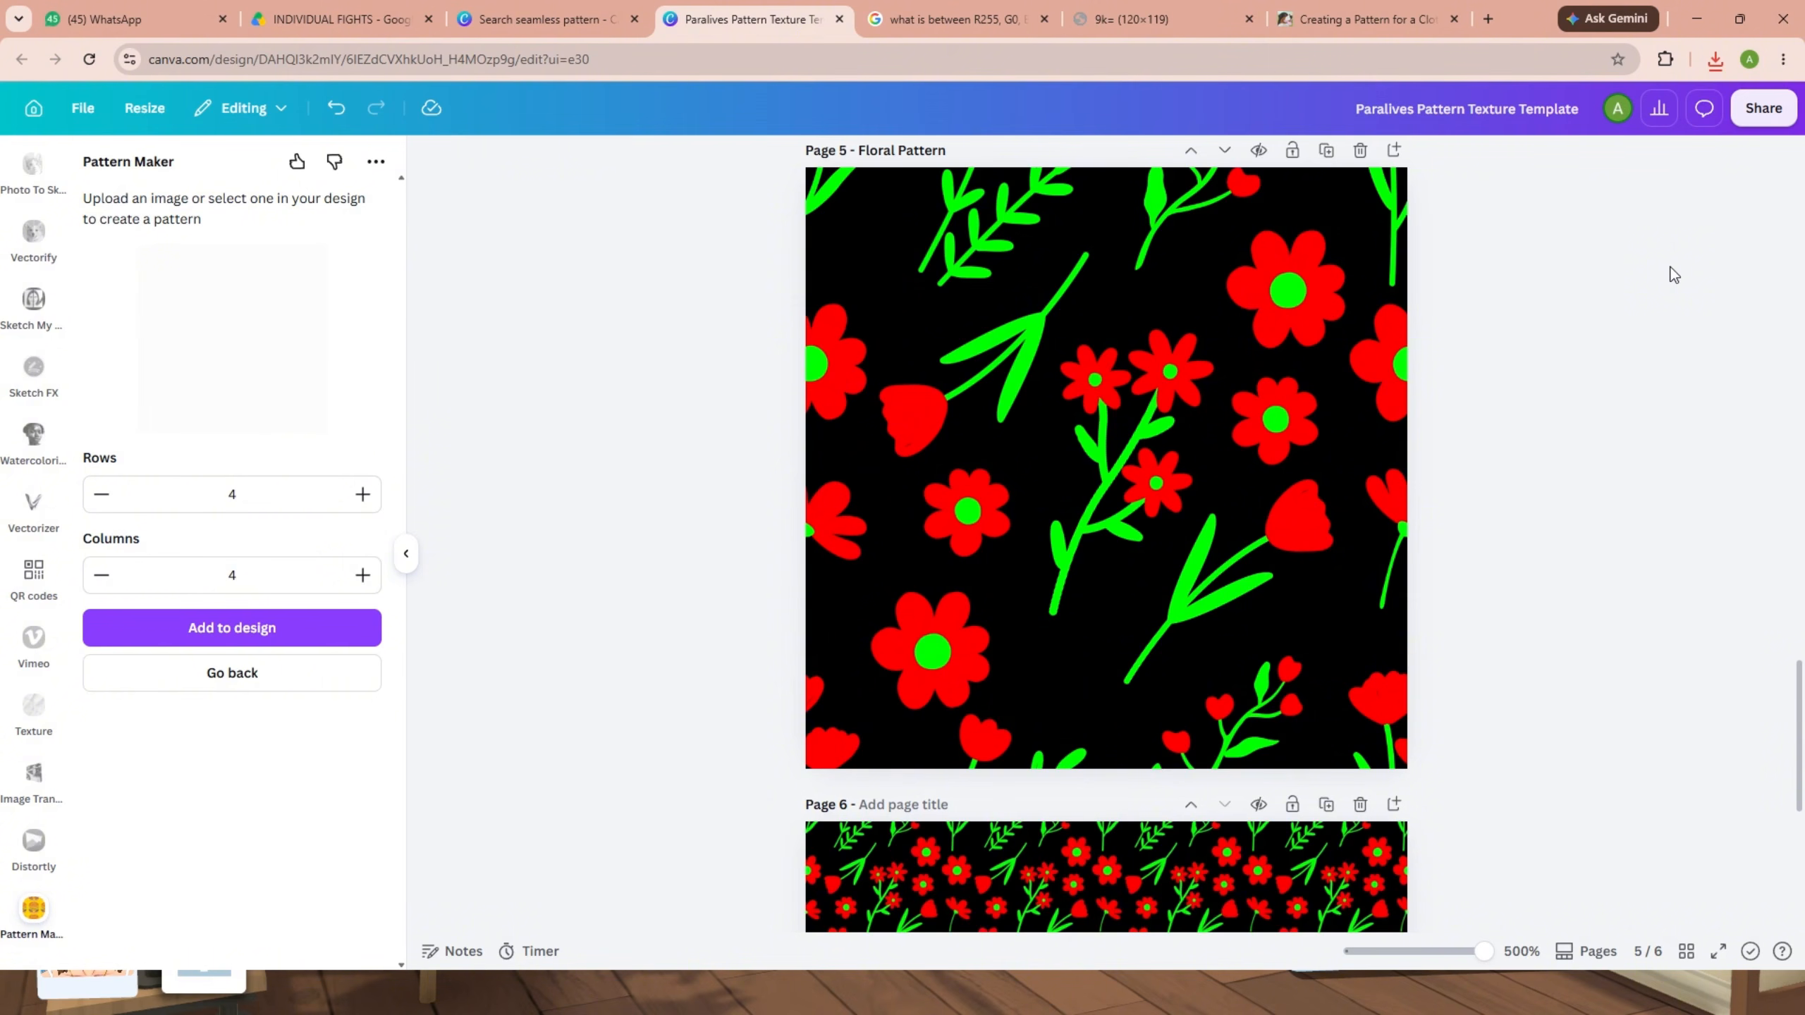
click(1763, 108)
click(1443, 533)
drag(1695, 306, 1484, 318)
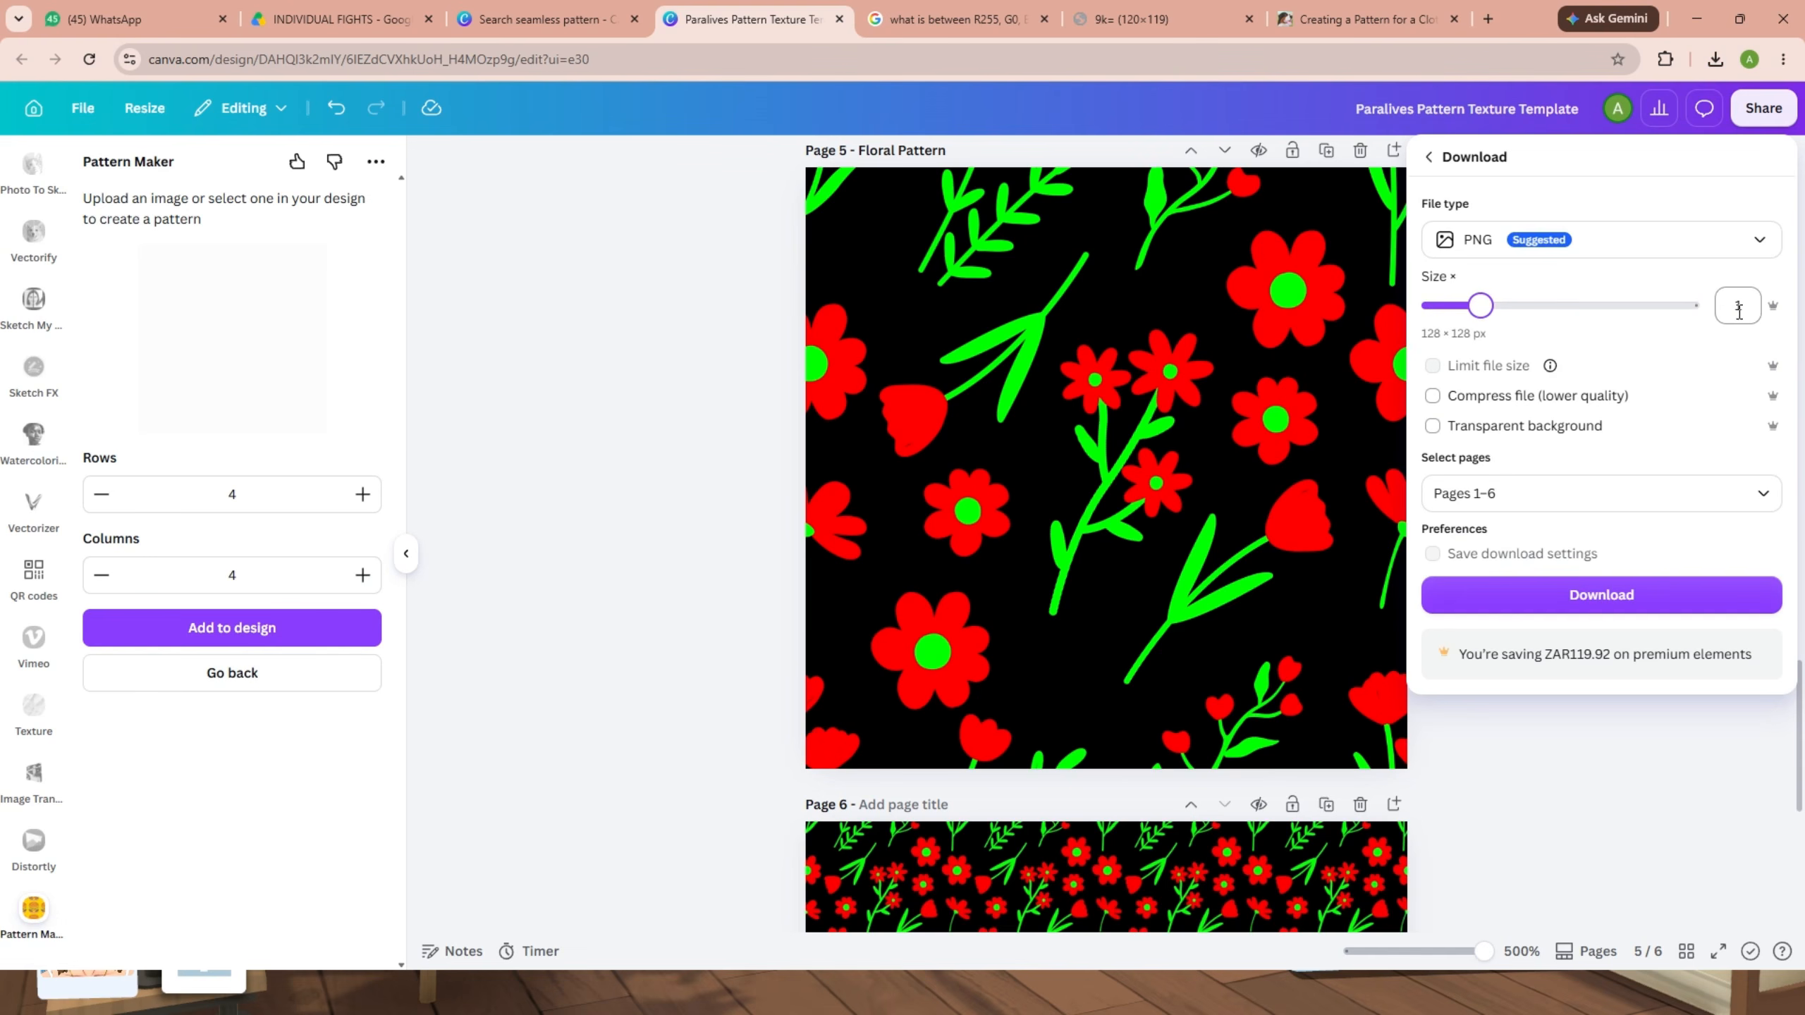
click(1763, 493)
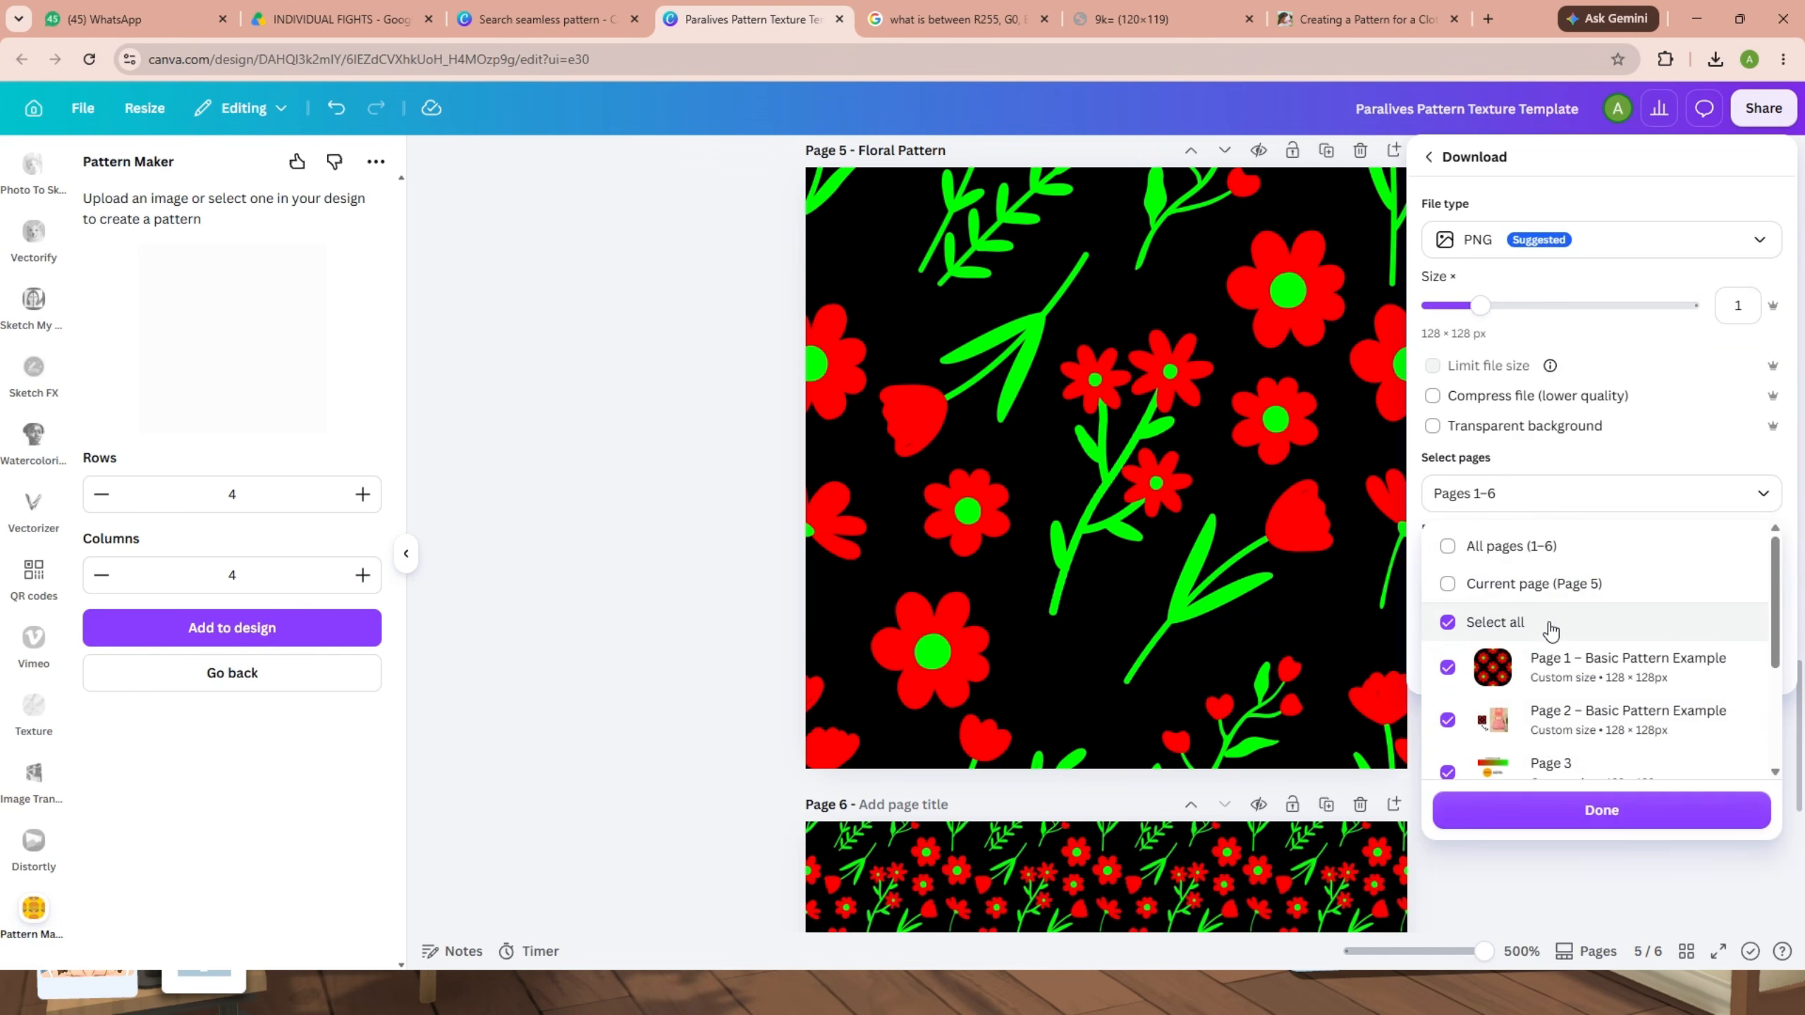
click(1551, 585)
click(1592, 810)
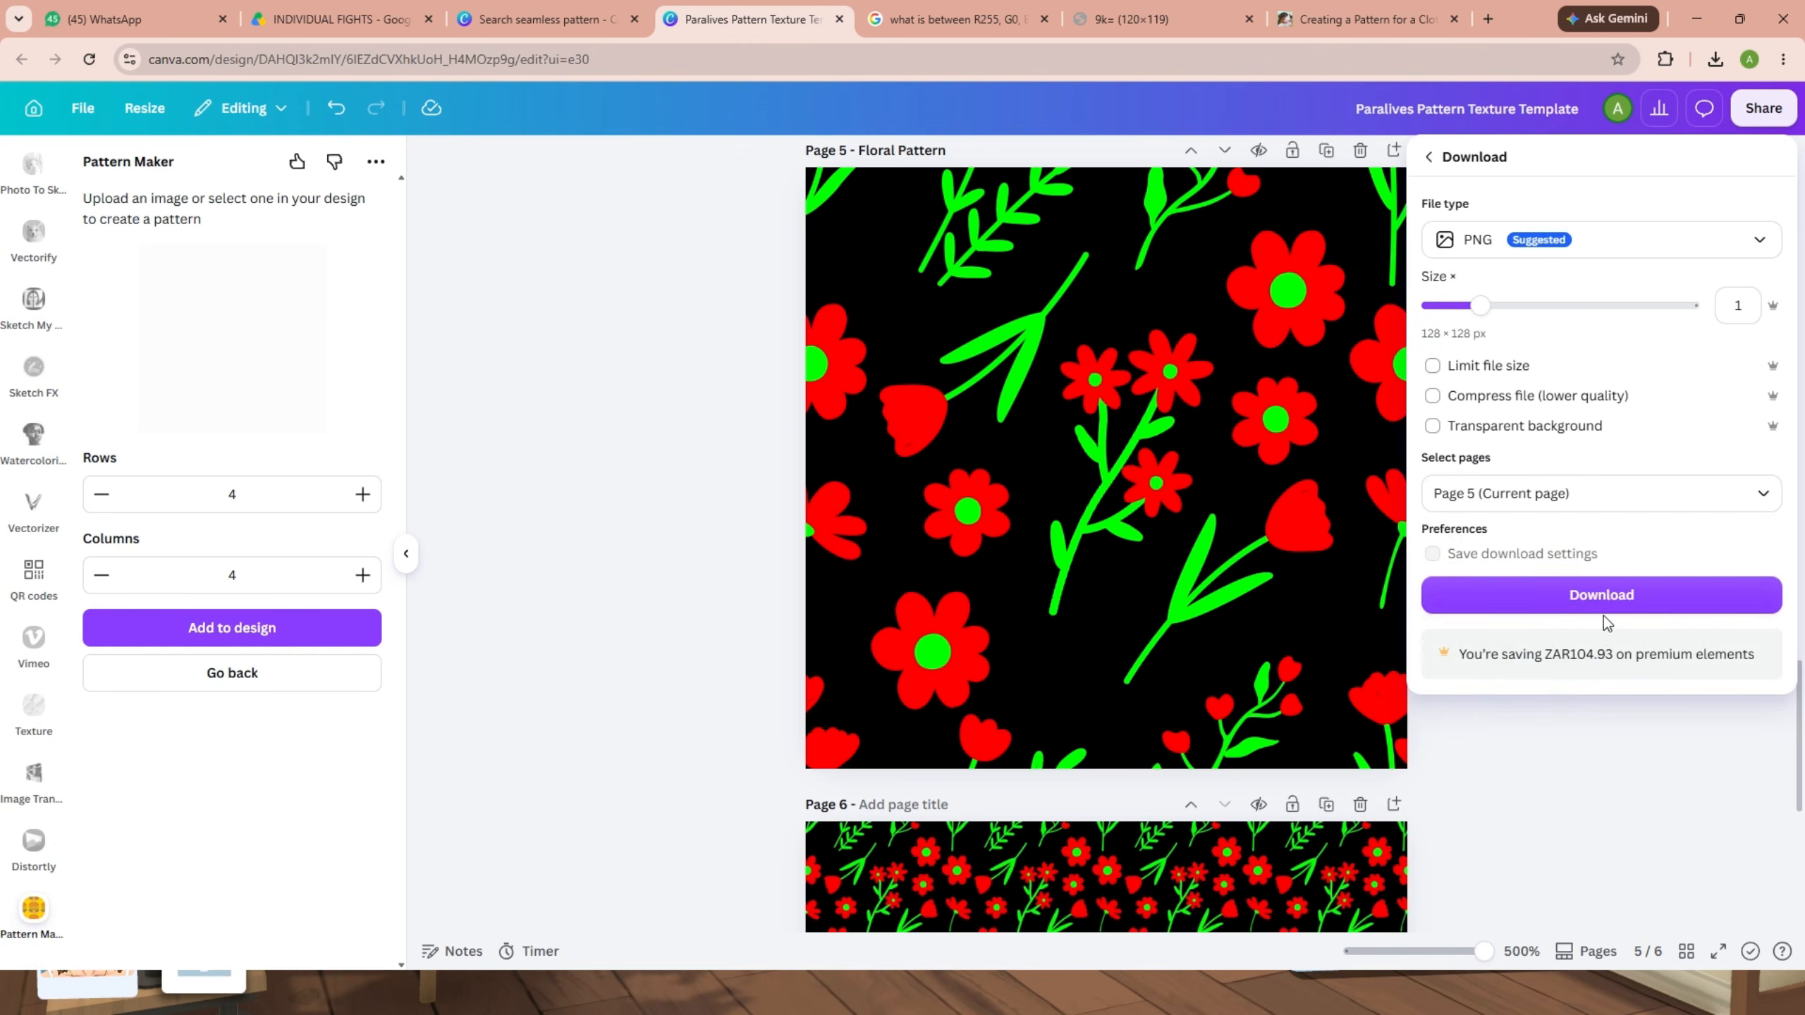
click(1575, 596)
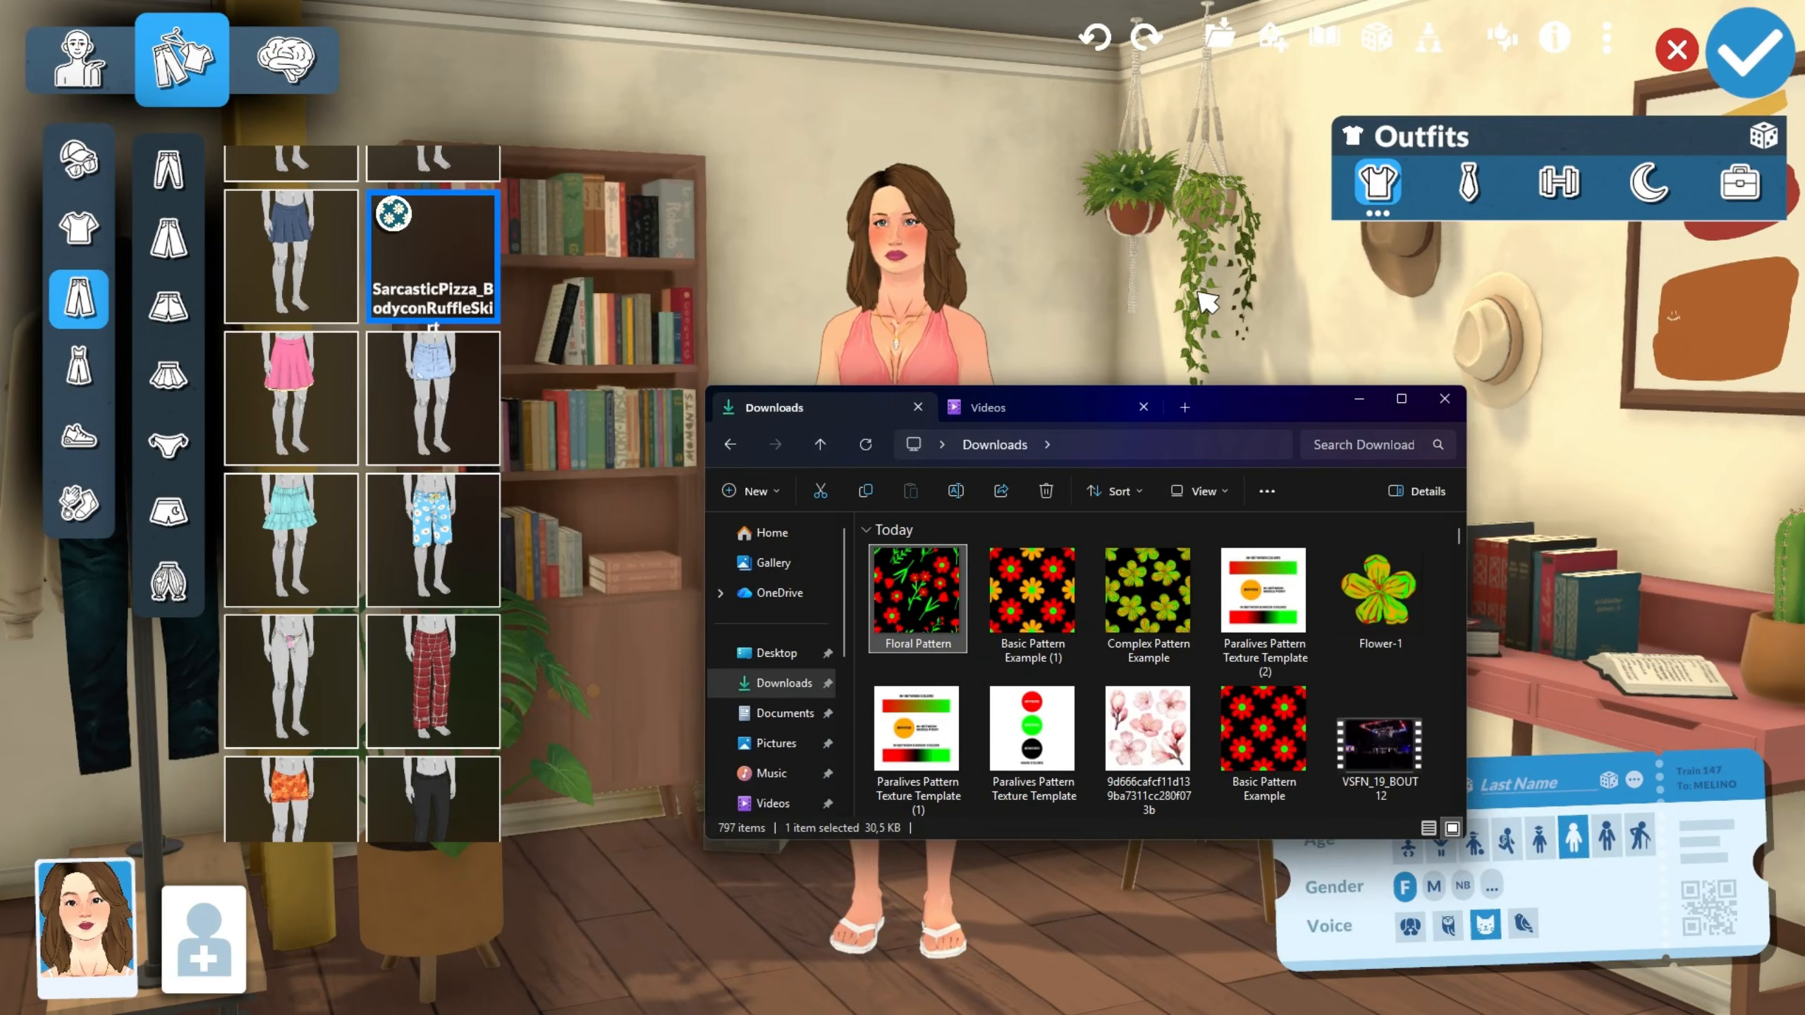
Switch to Paralives, open the mod manager and create a new mod named "Floral Pattern".
key(Escape)
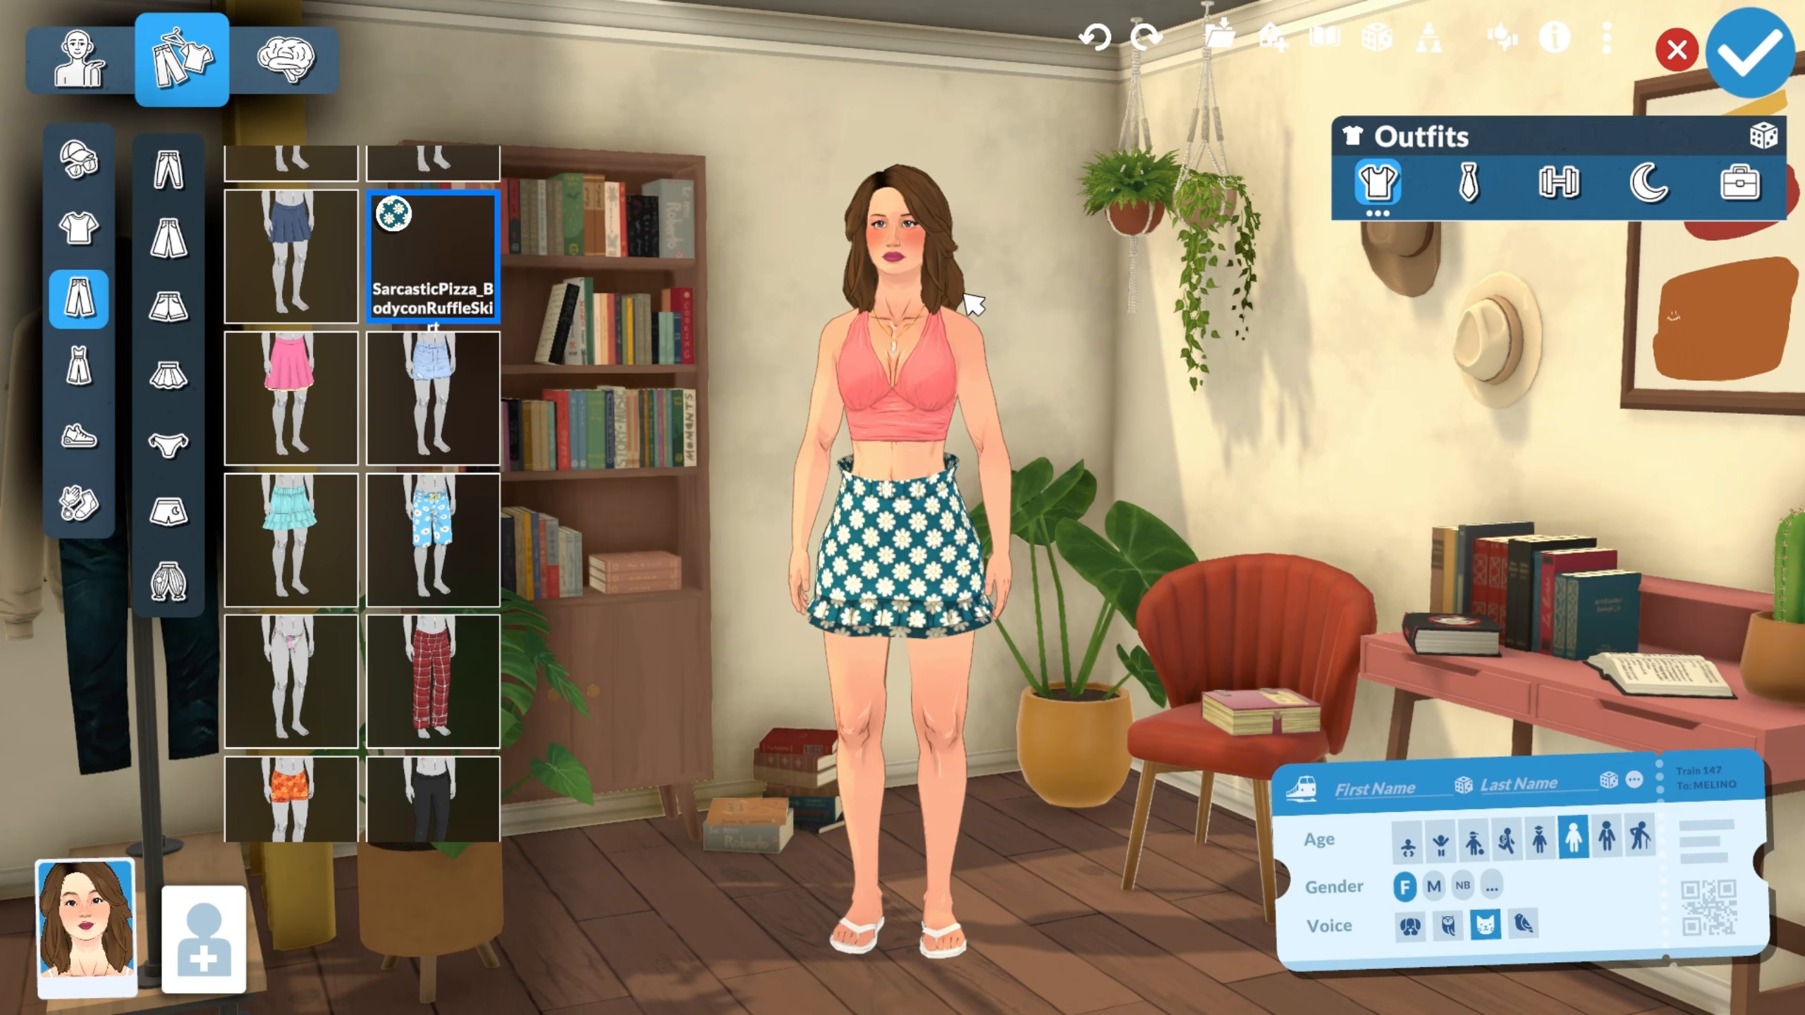
key(ctrl+m)
mouse_move(974, 305)
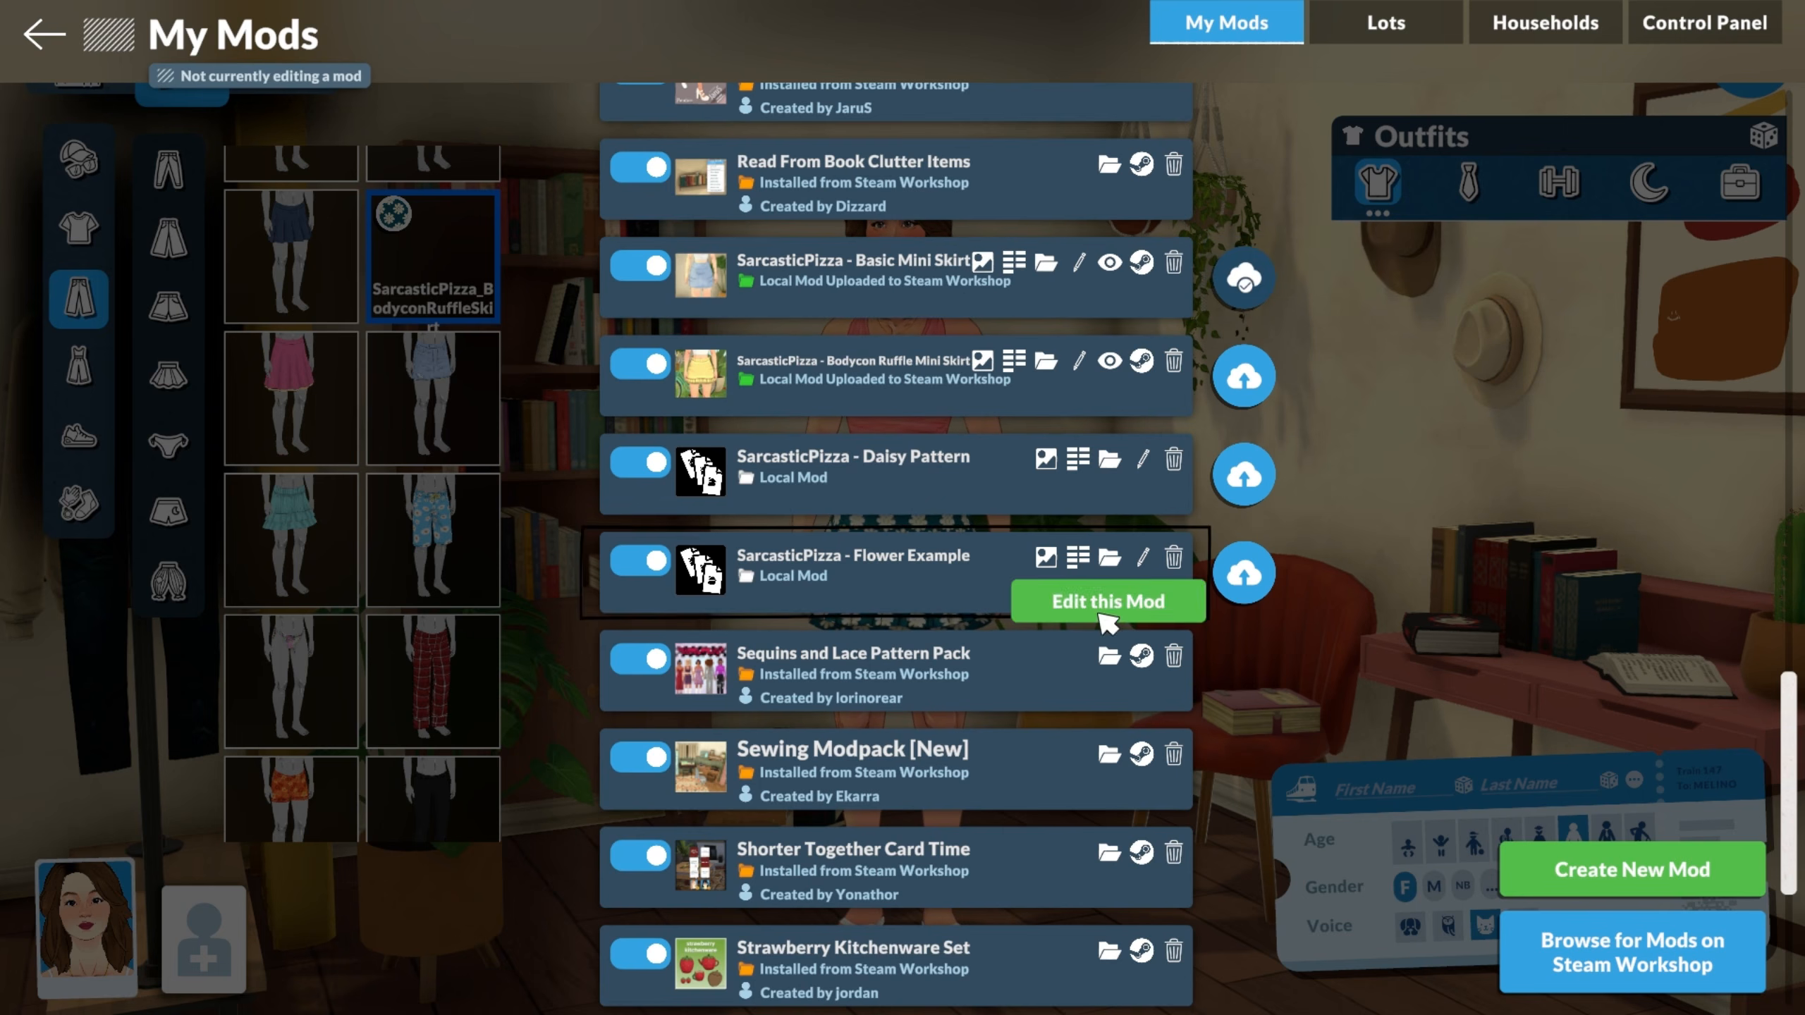
click(1568, 895)
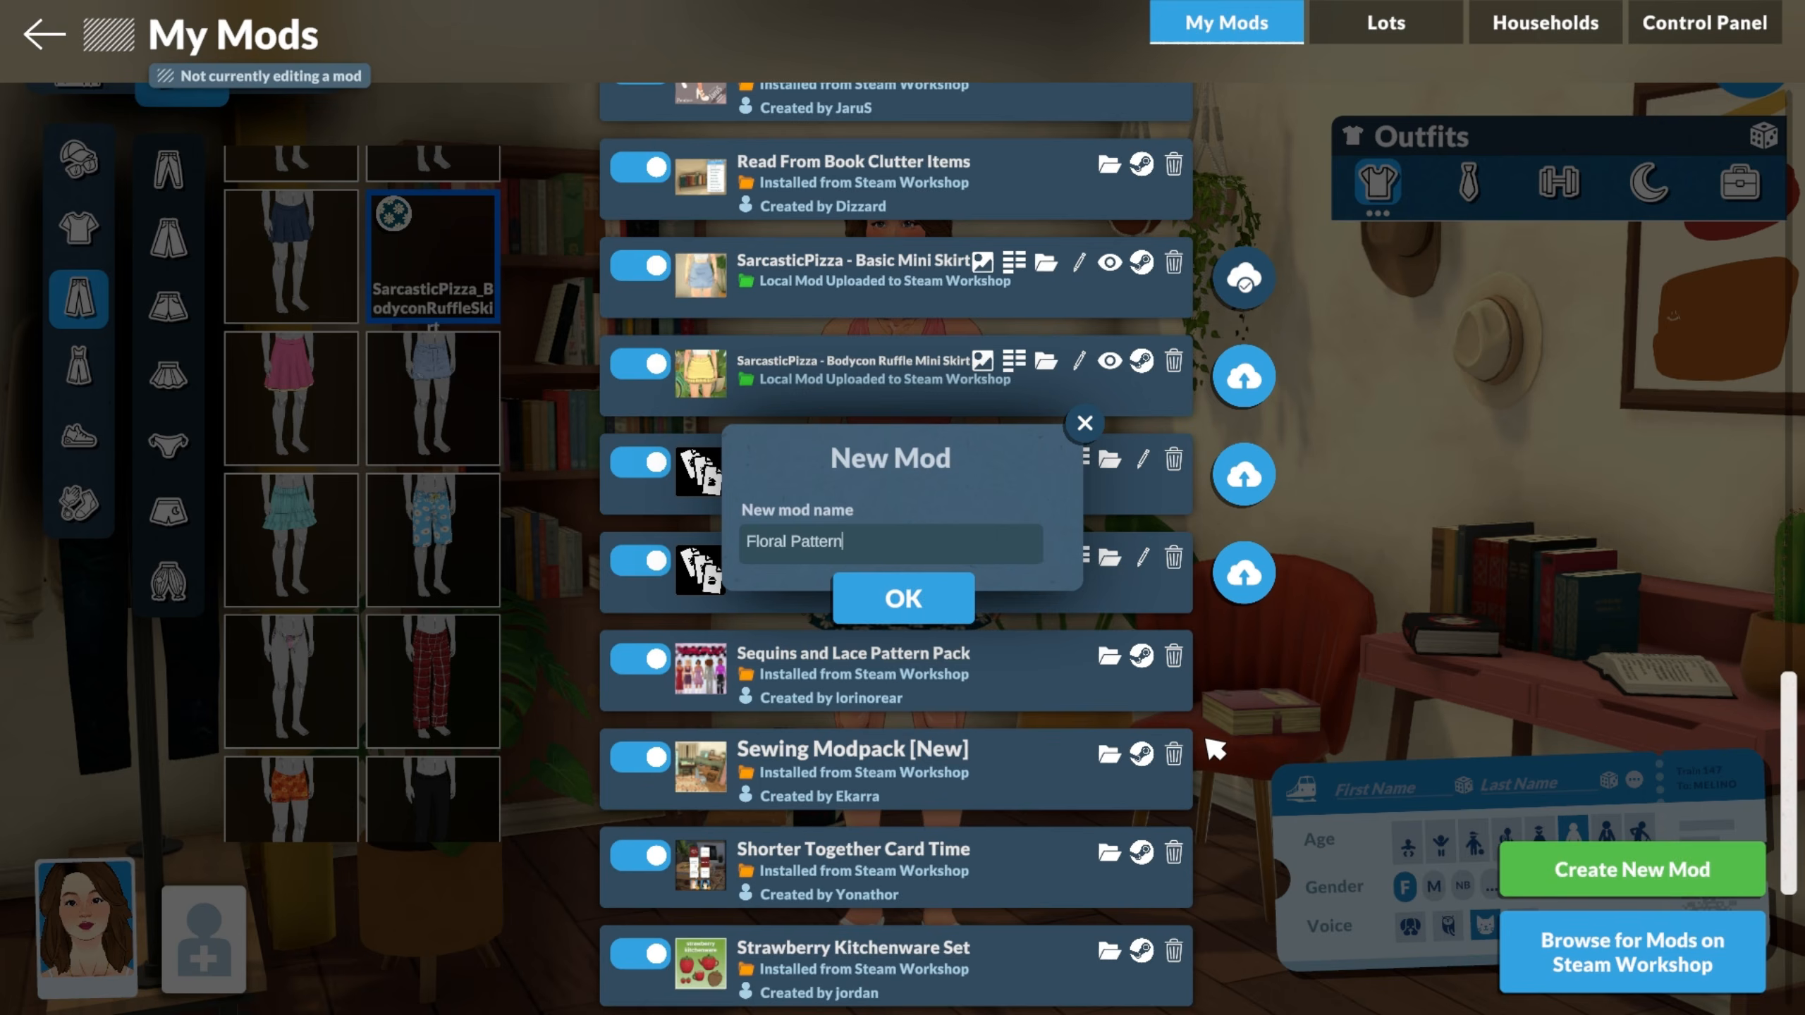
key(Return)
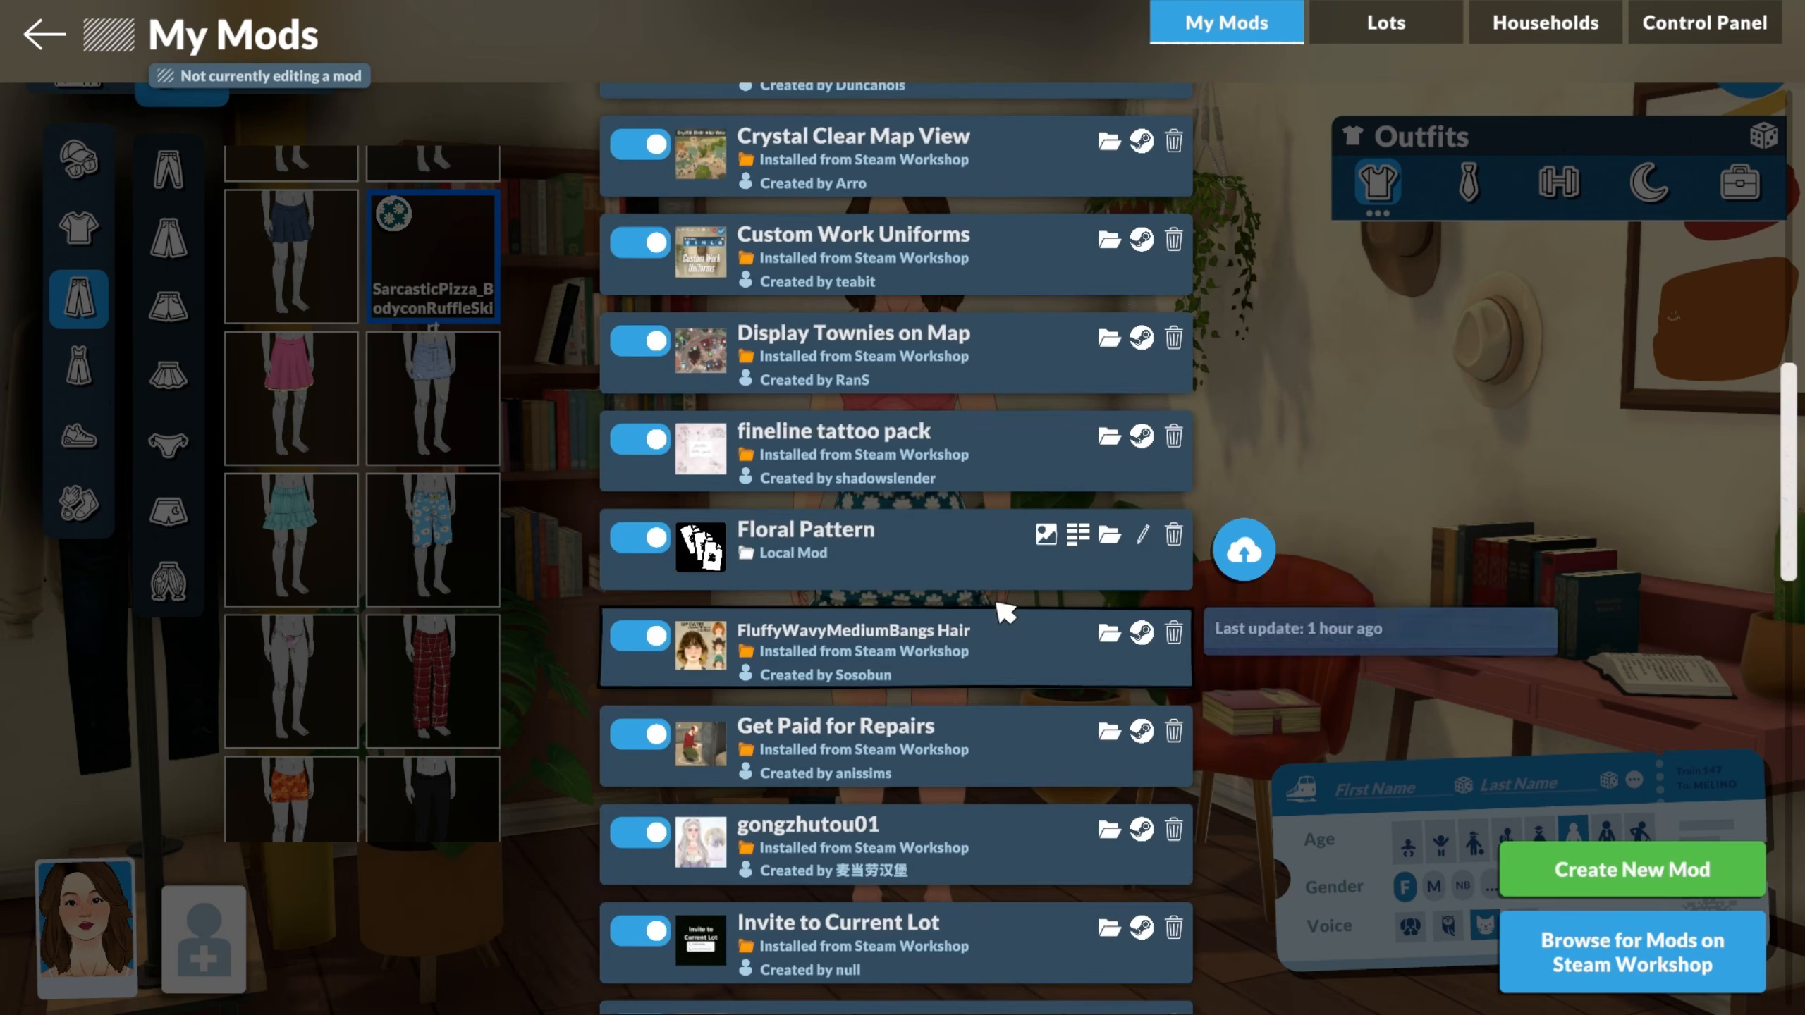
Disable the Floral Pattern mod and copy the image "Floral Pattern (1)" from Downloads into its mod folder.
click(649, 542)
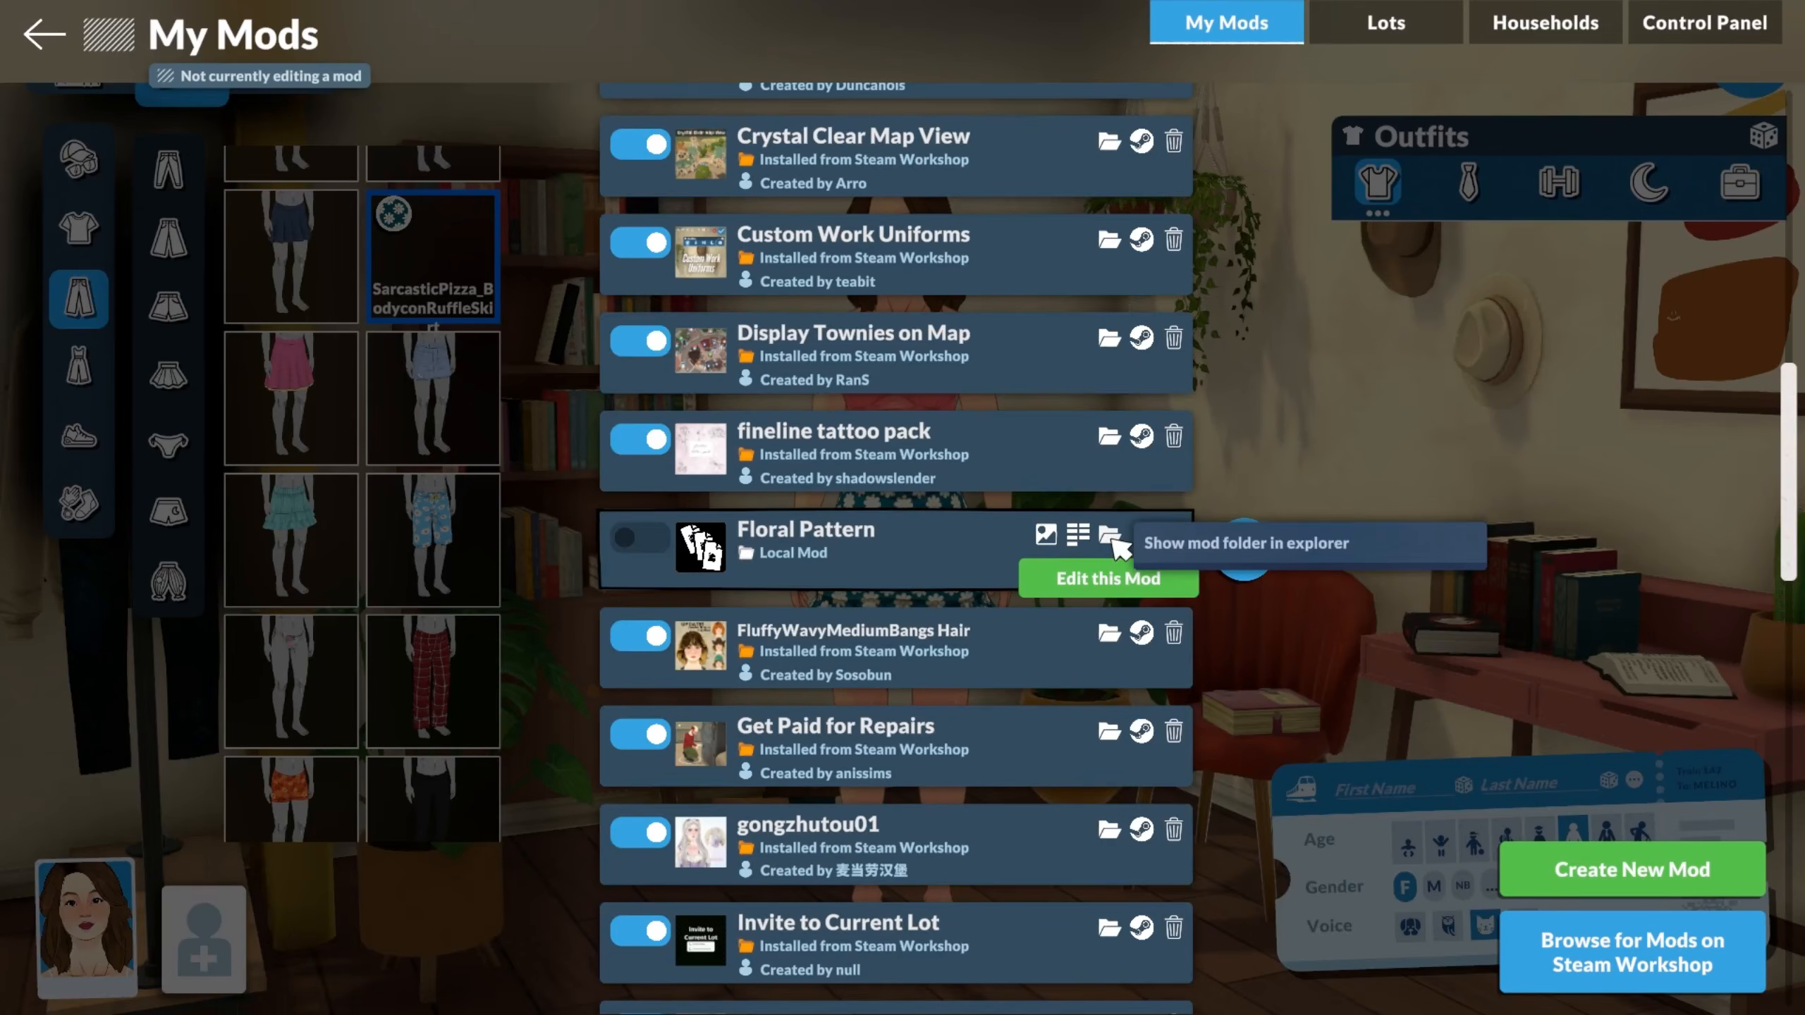
click(1107, 530)
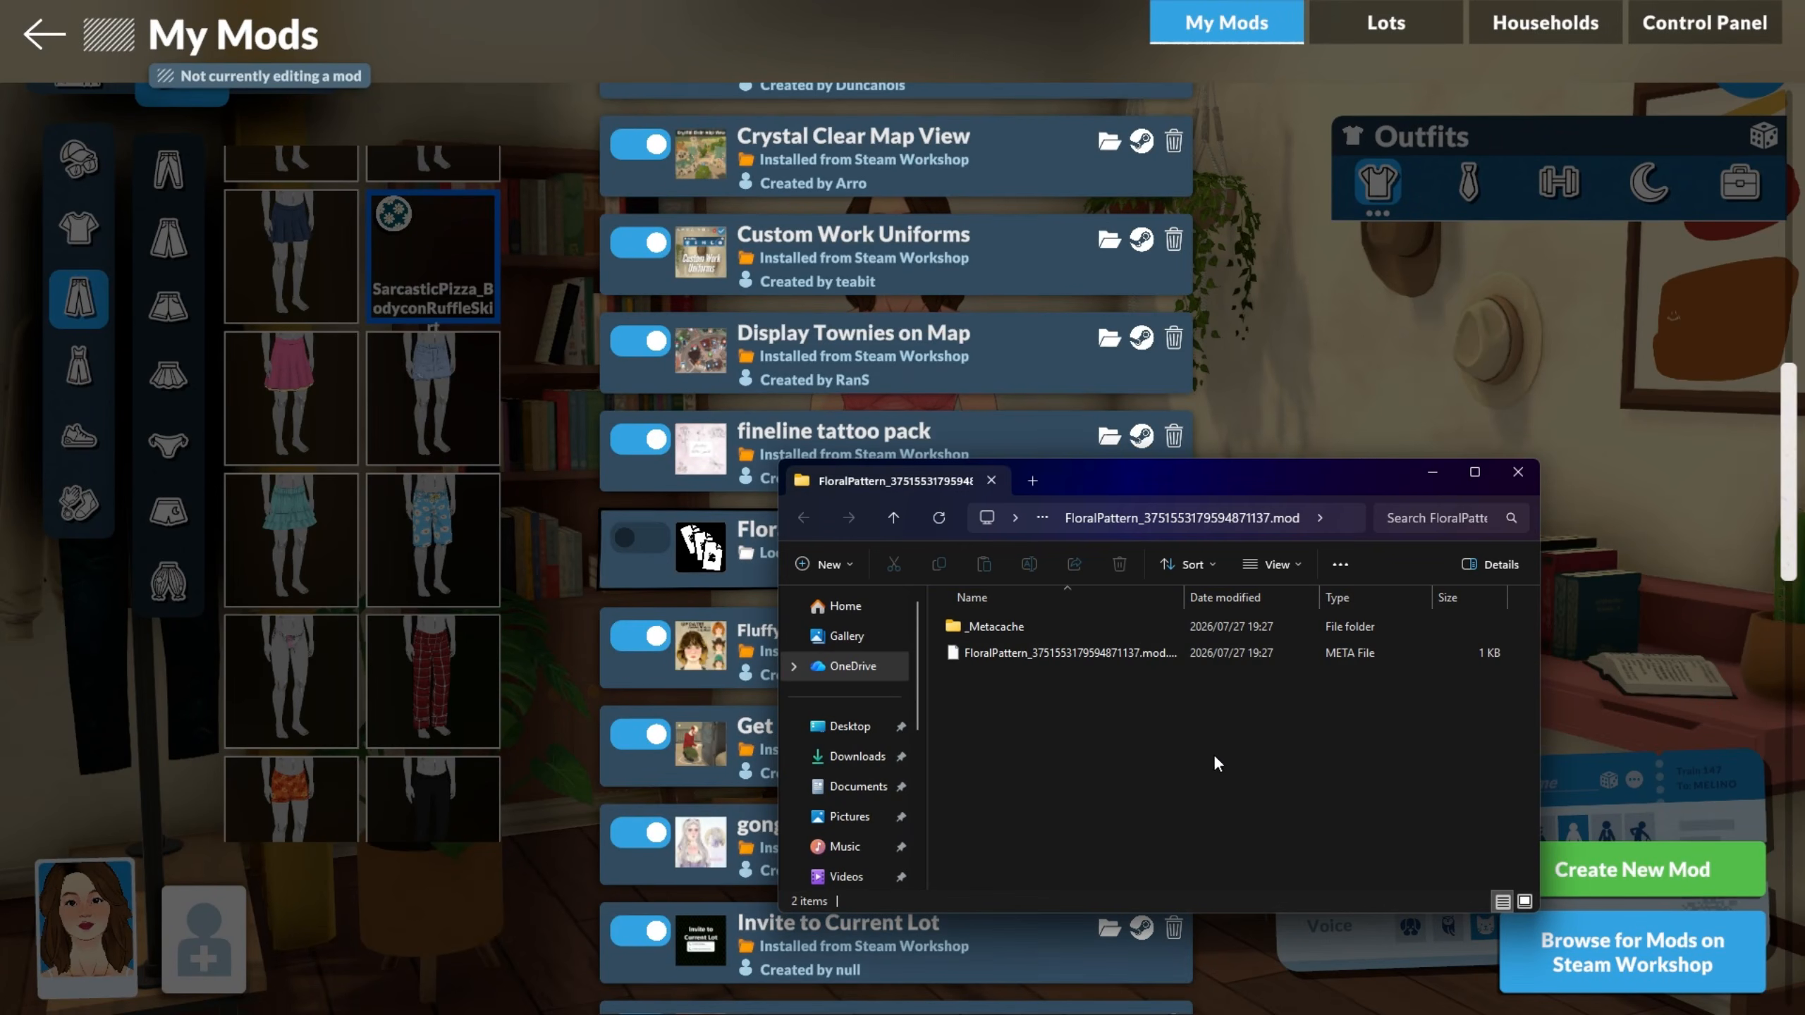
click(1032, 481)
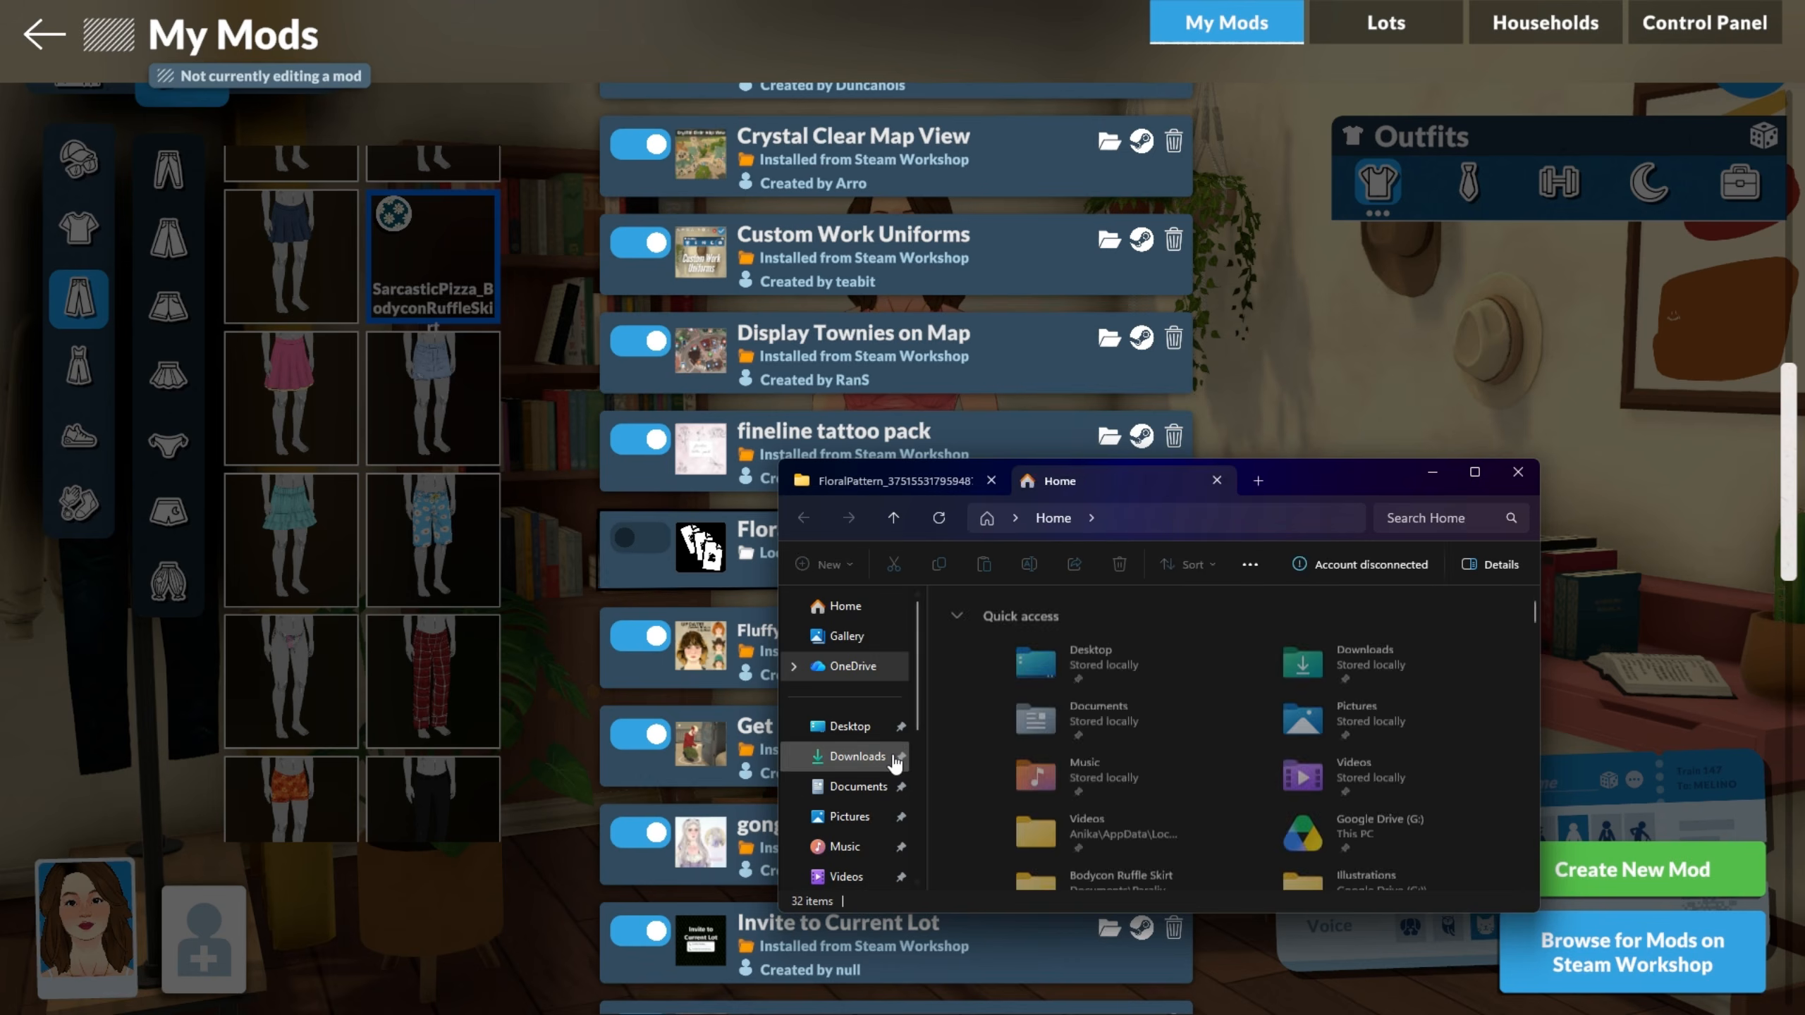
click(856, 757)
click(1018, 695)
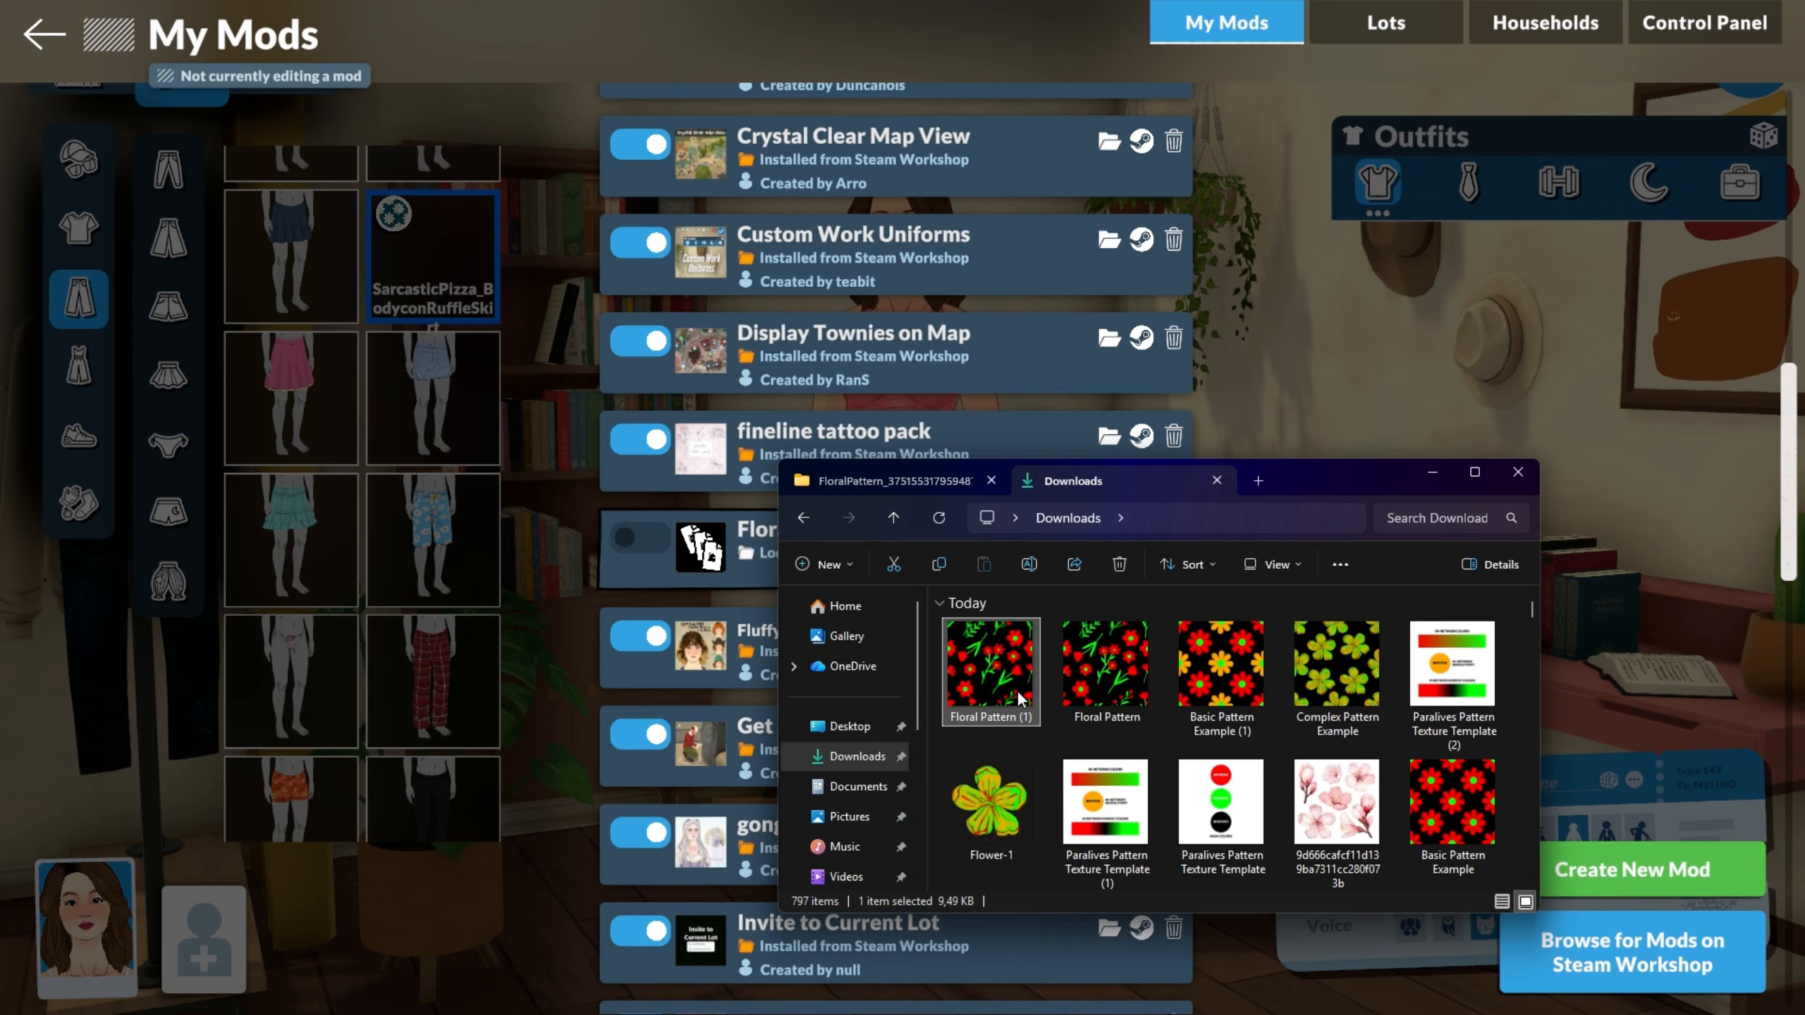
drag(1018, 695, 1110, 737)
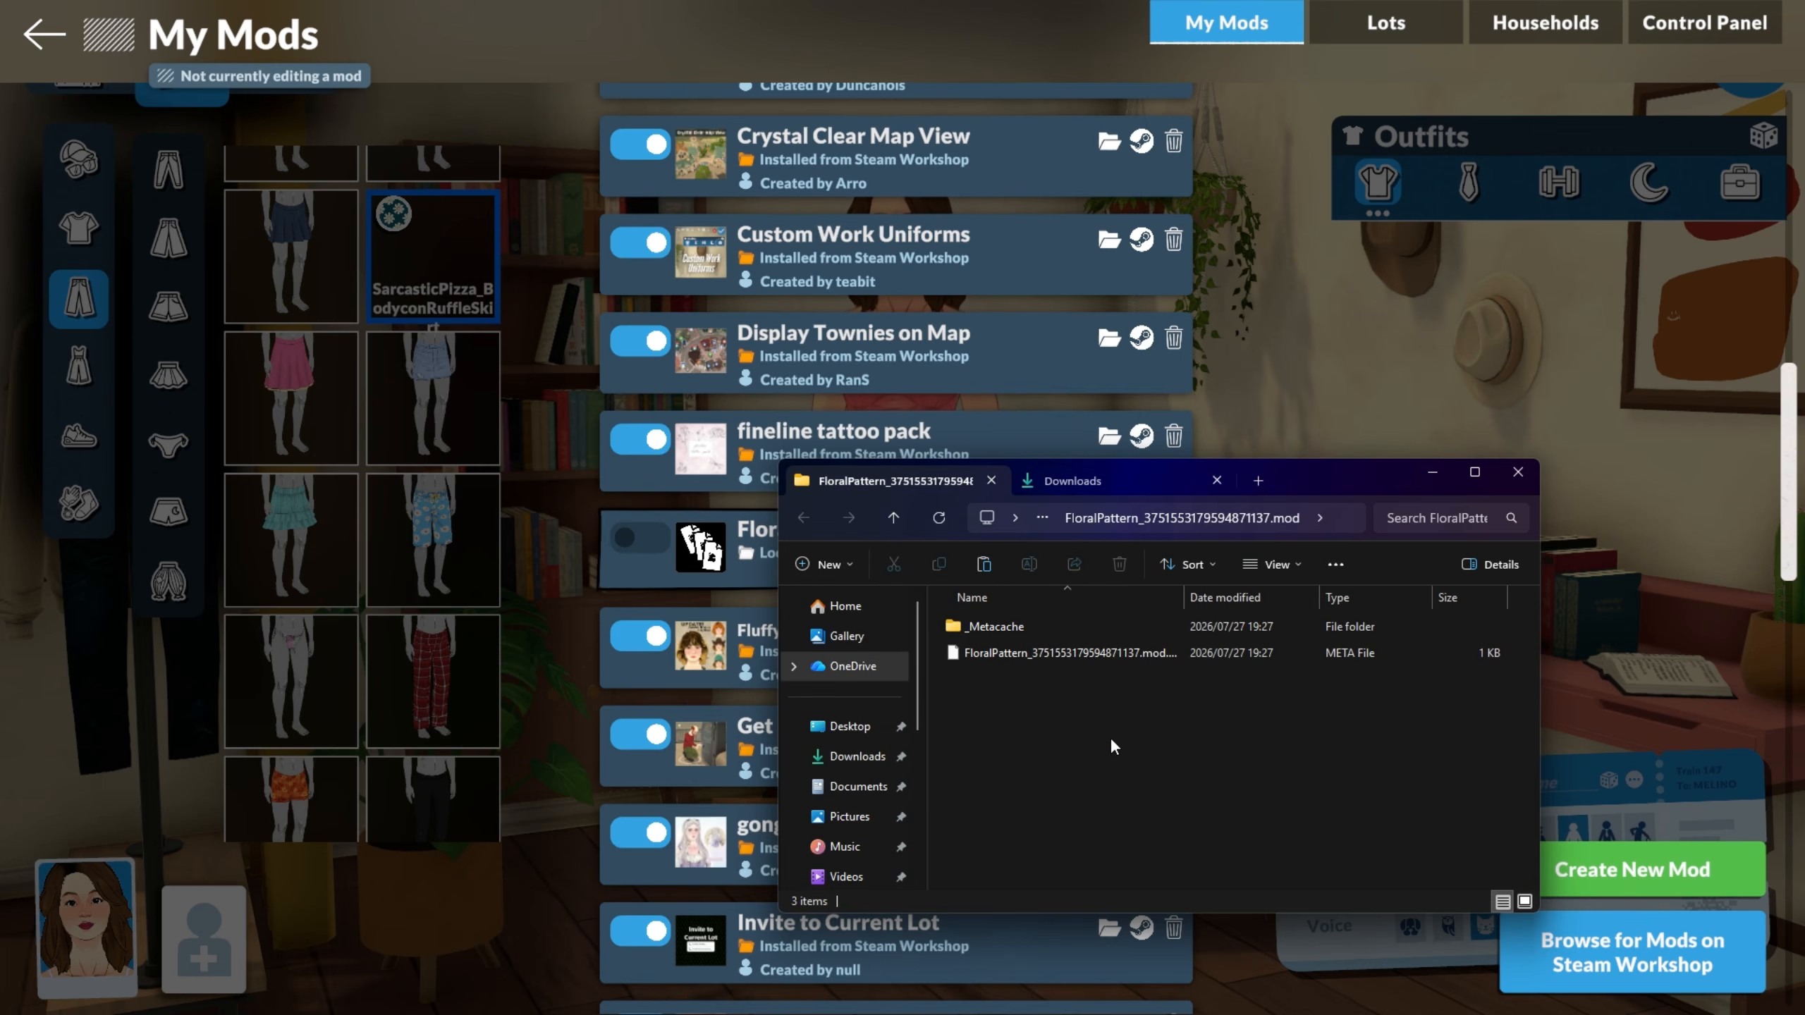
click(1044, 679)
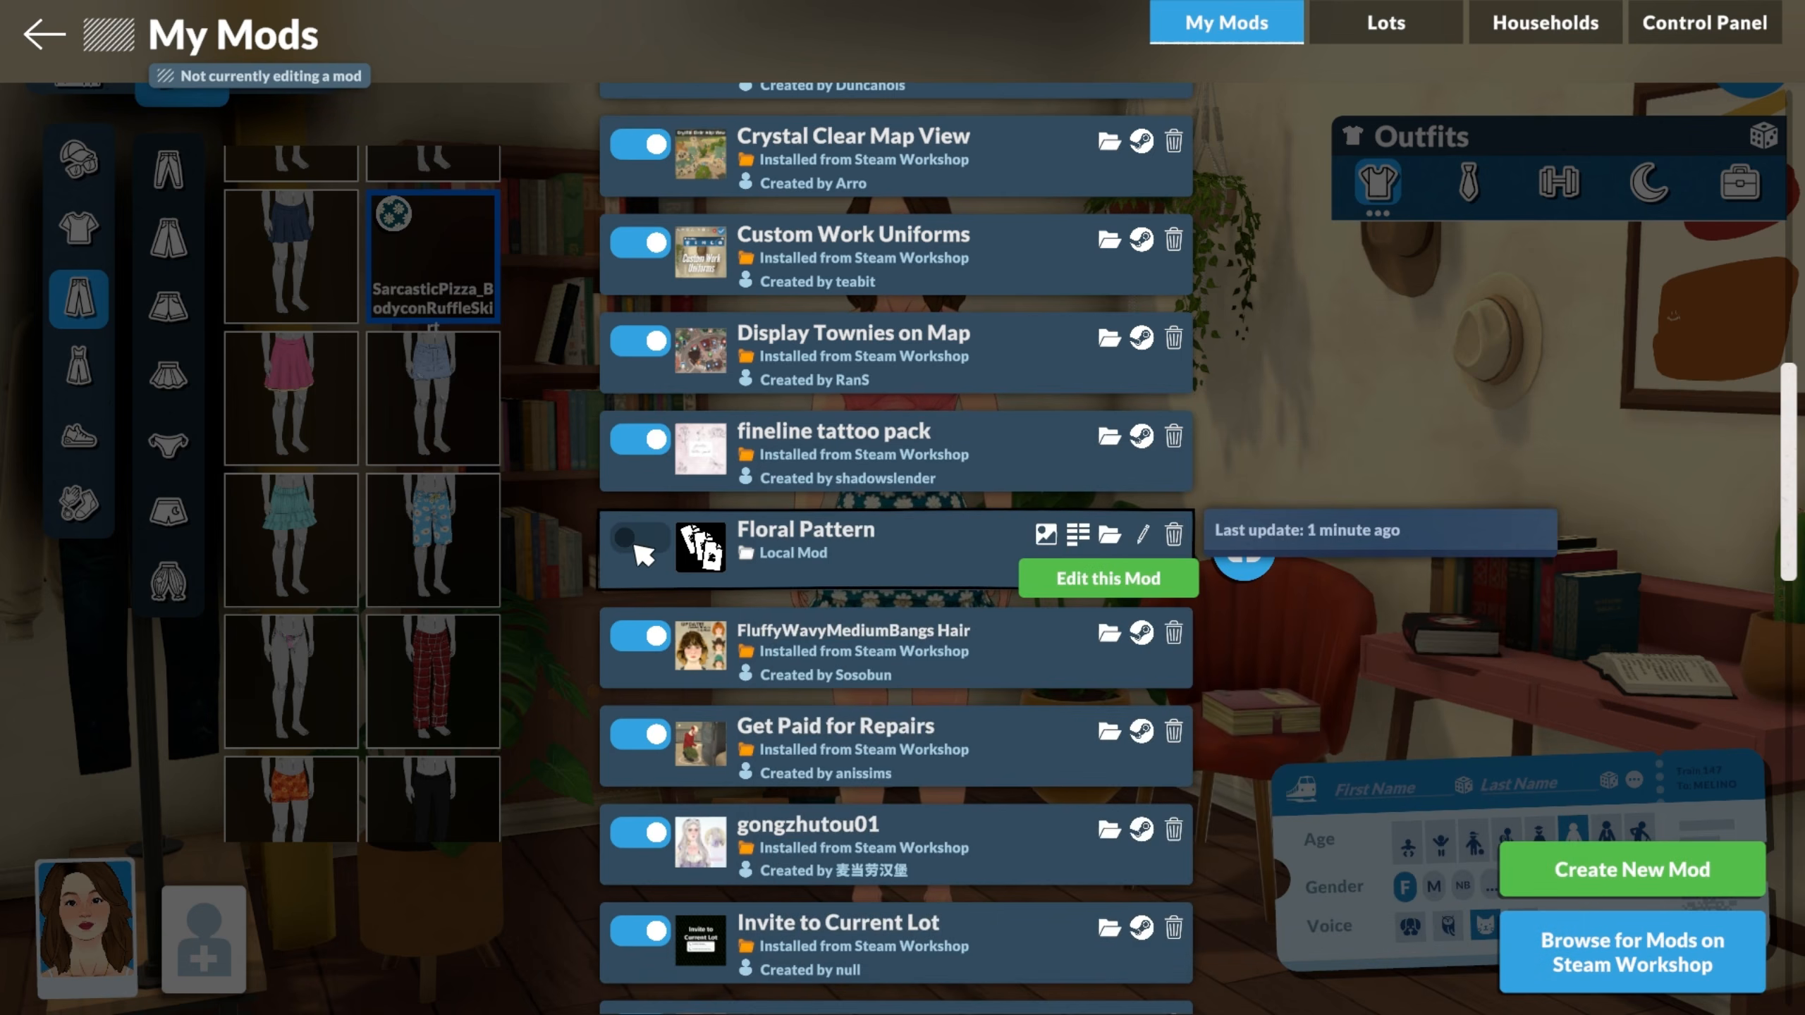
Re-enable the Floral Pattern mod, start editing it and open the Patterns settings in the Control Panel.
click(645, 543)
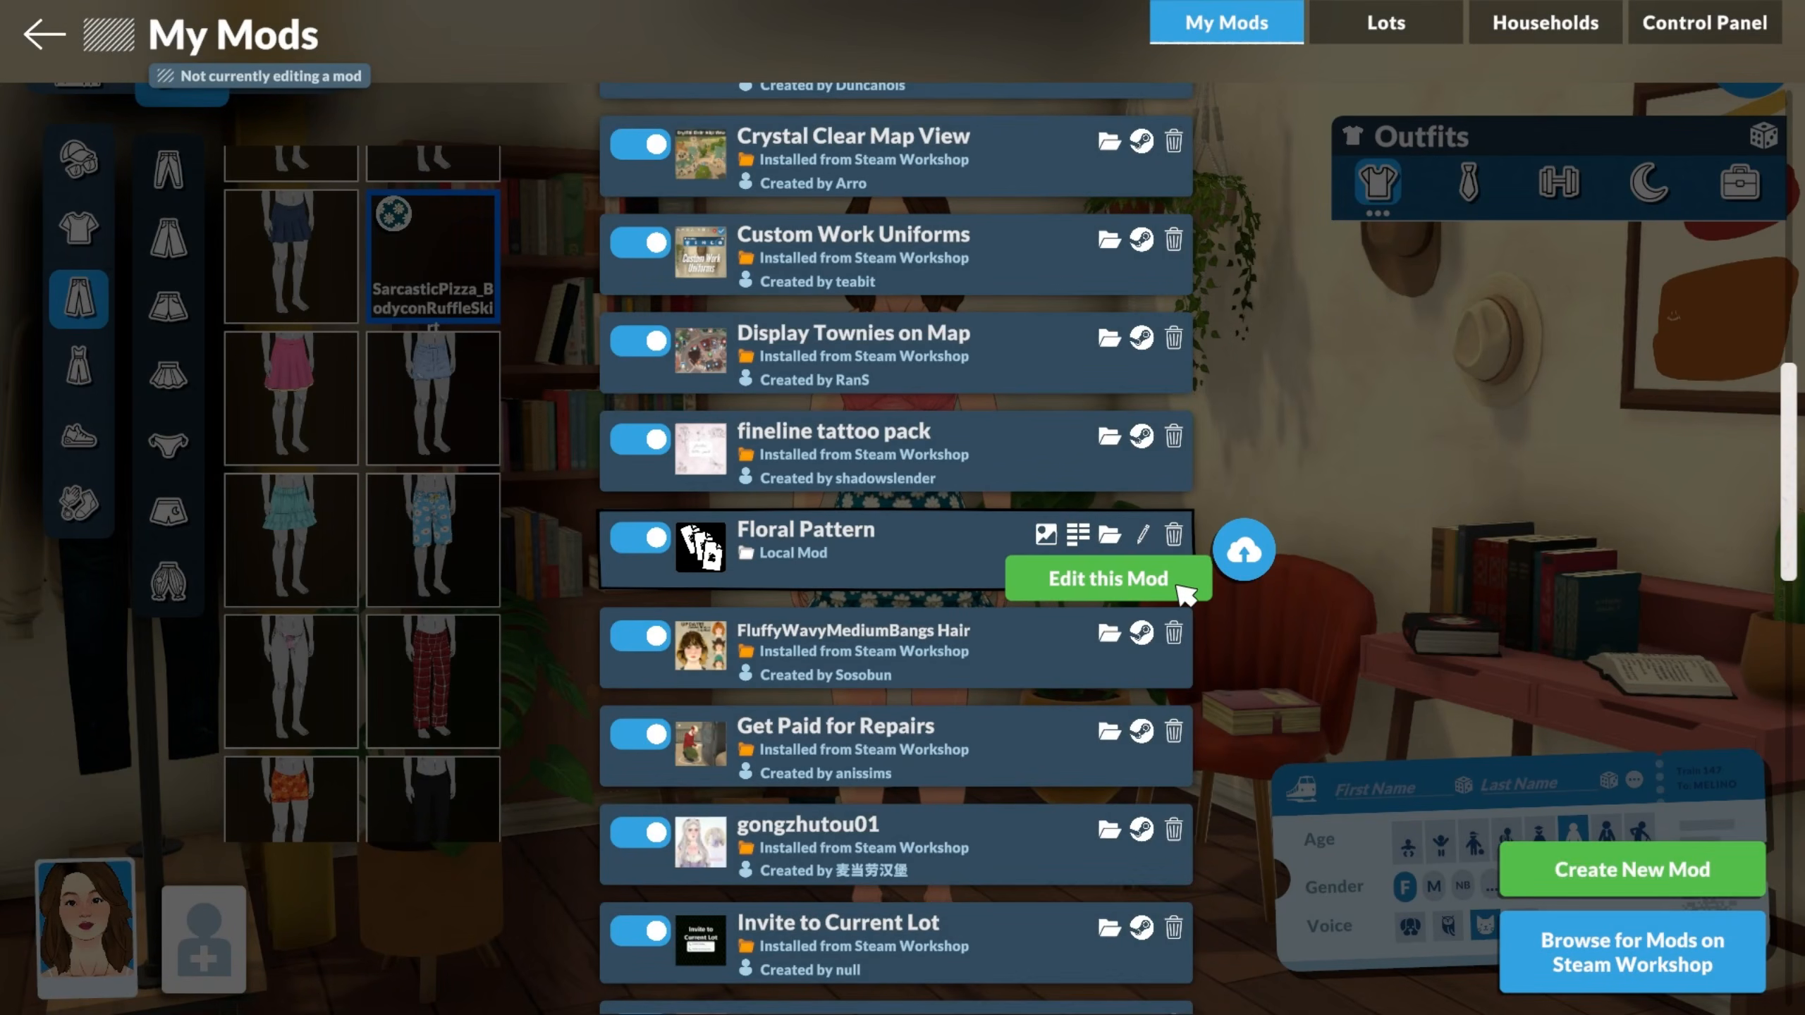
click(1109, 578)
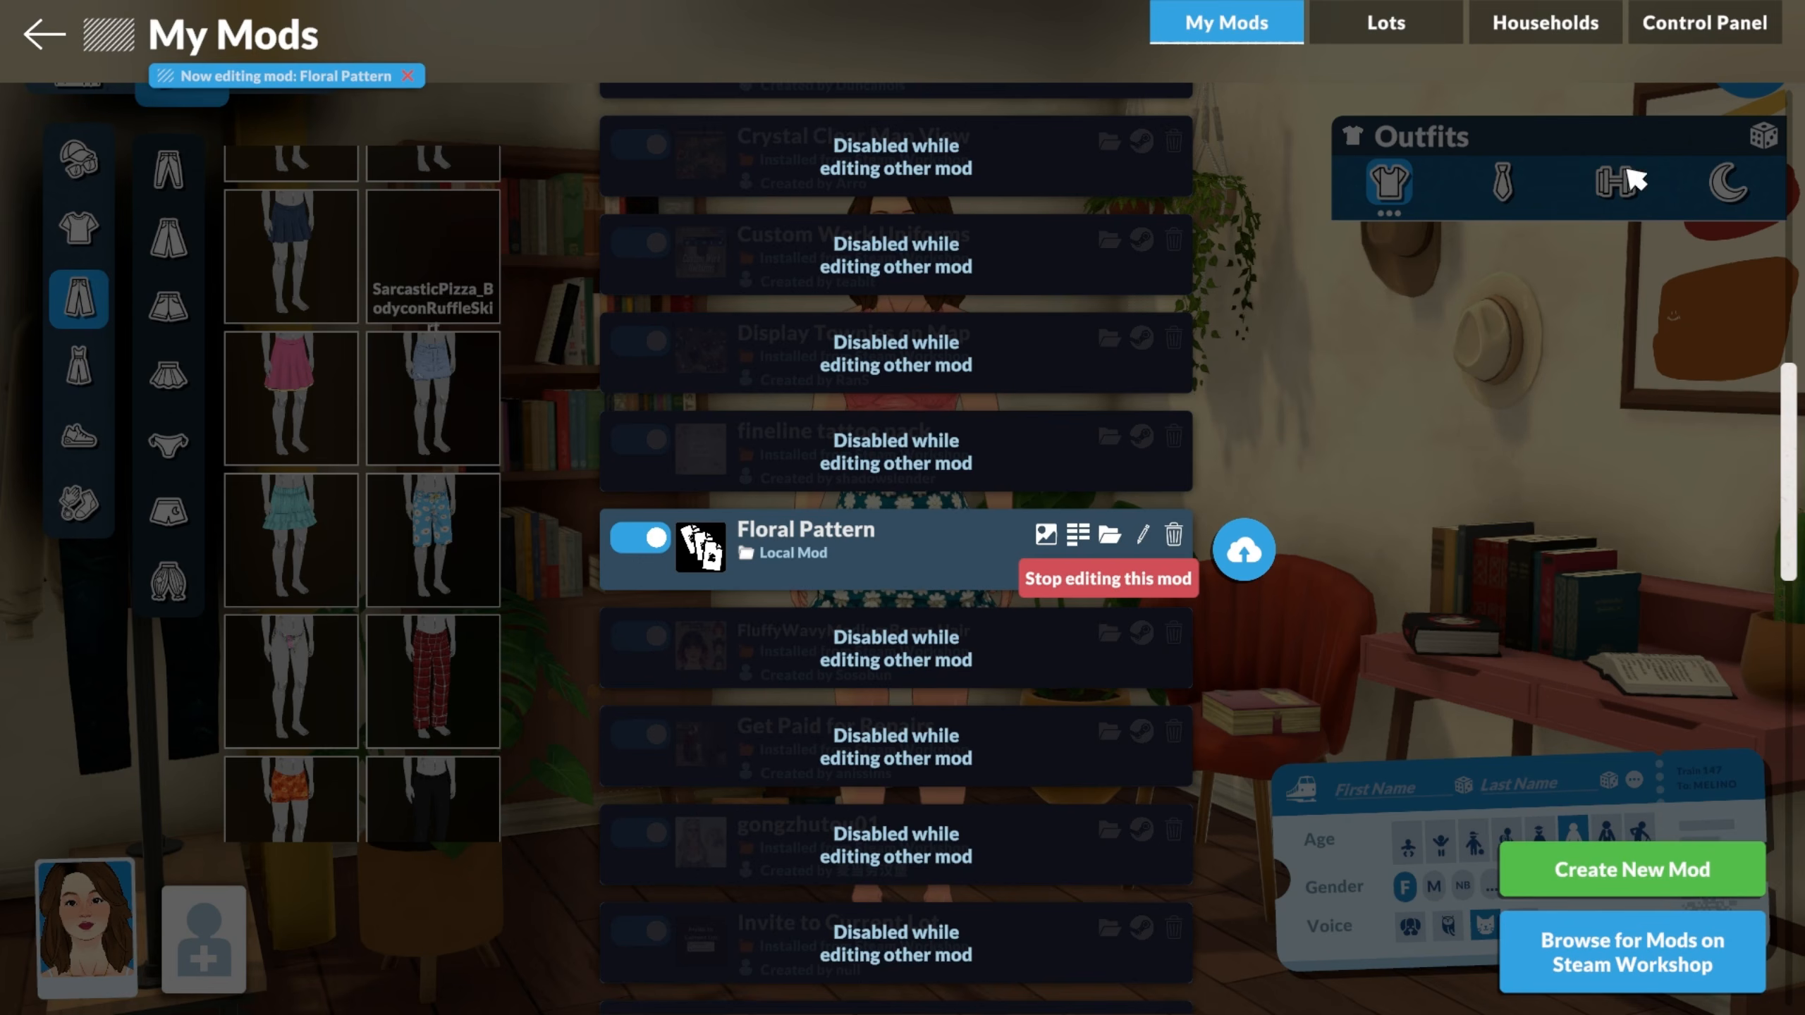
click(1663, 24)
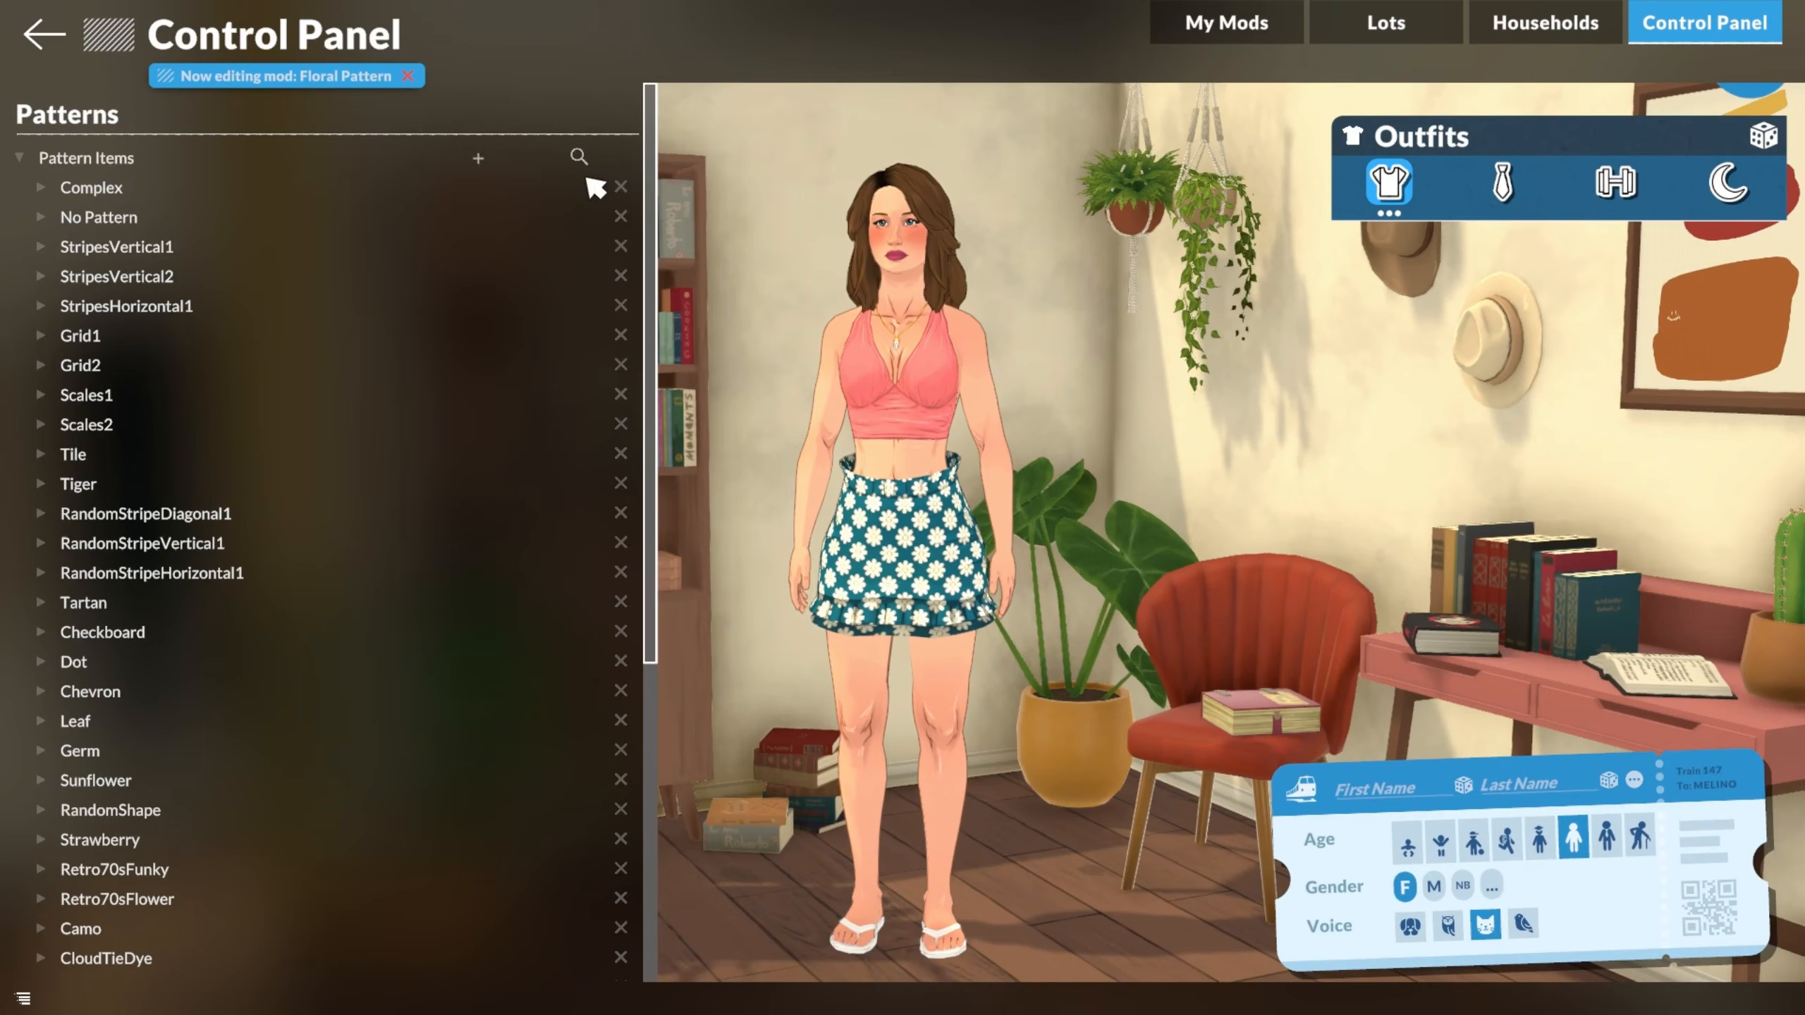
click(42, 33)
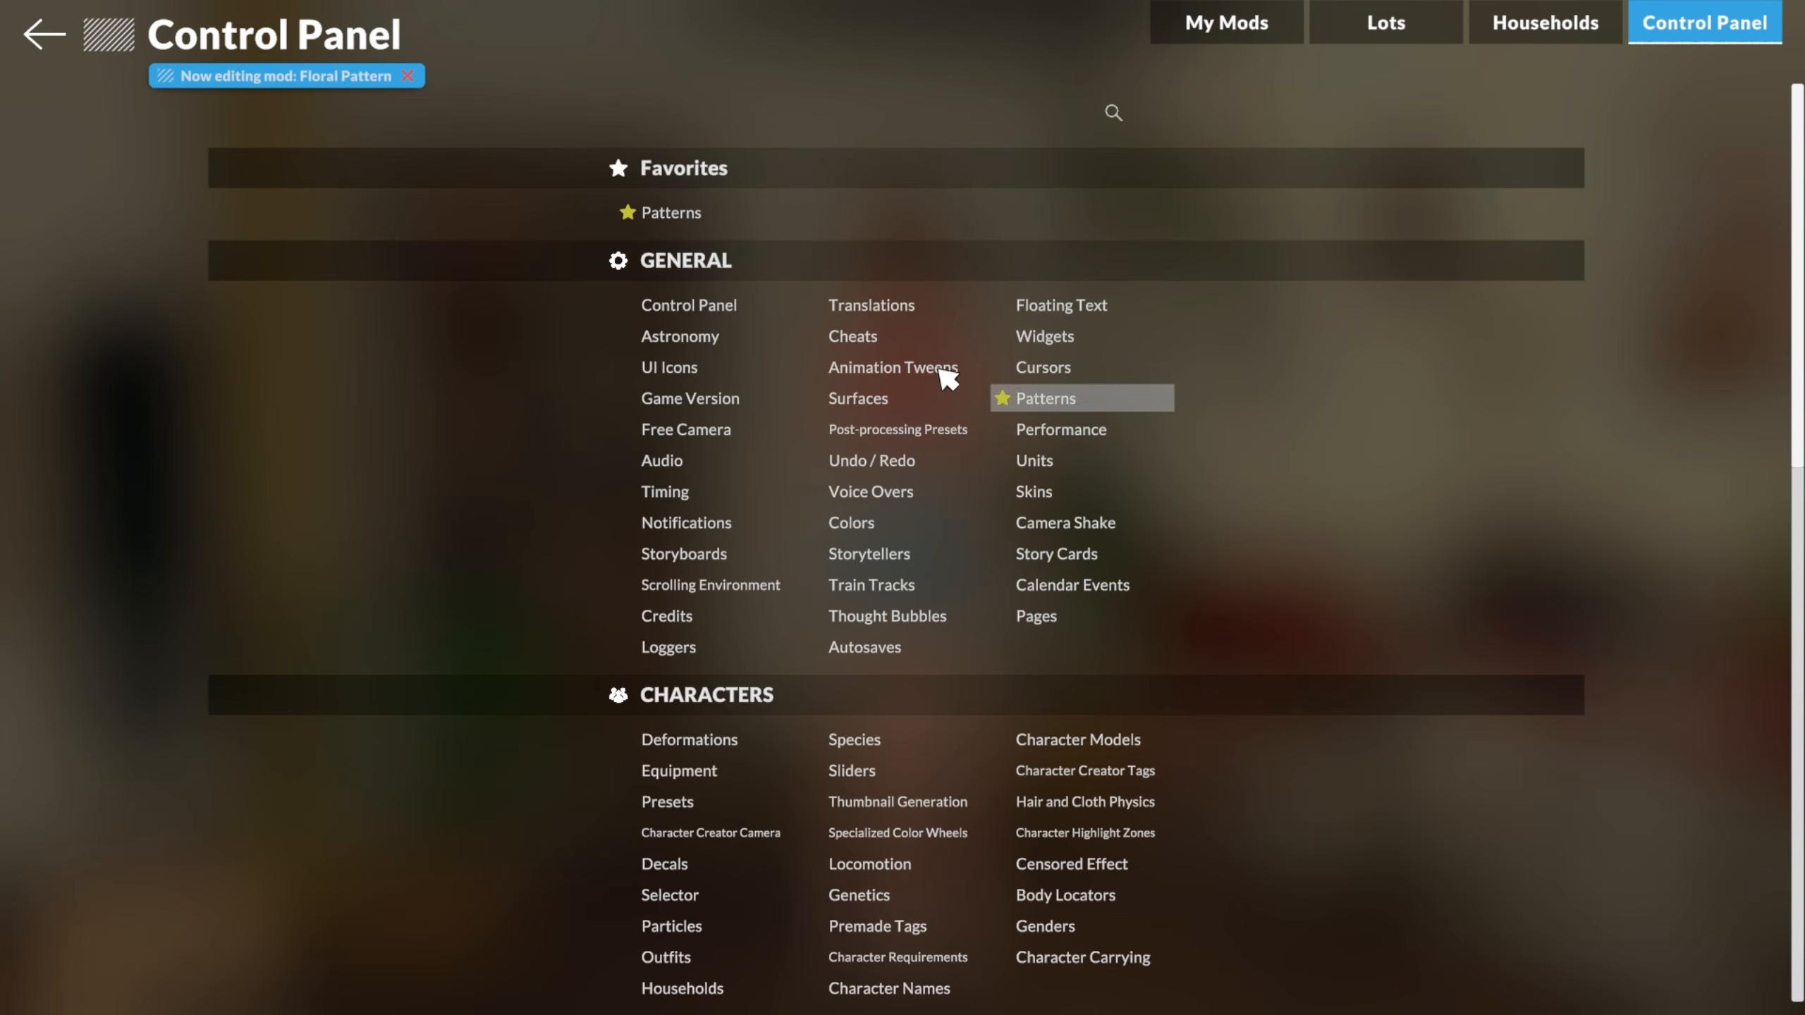
click(1098, 407)
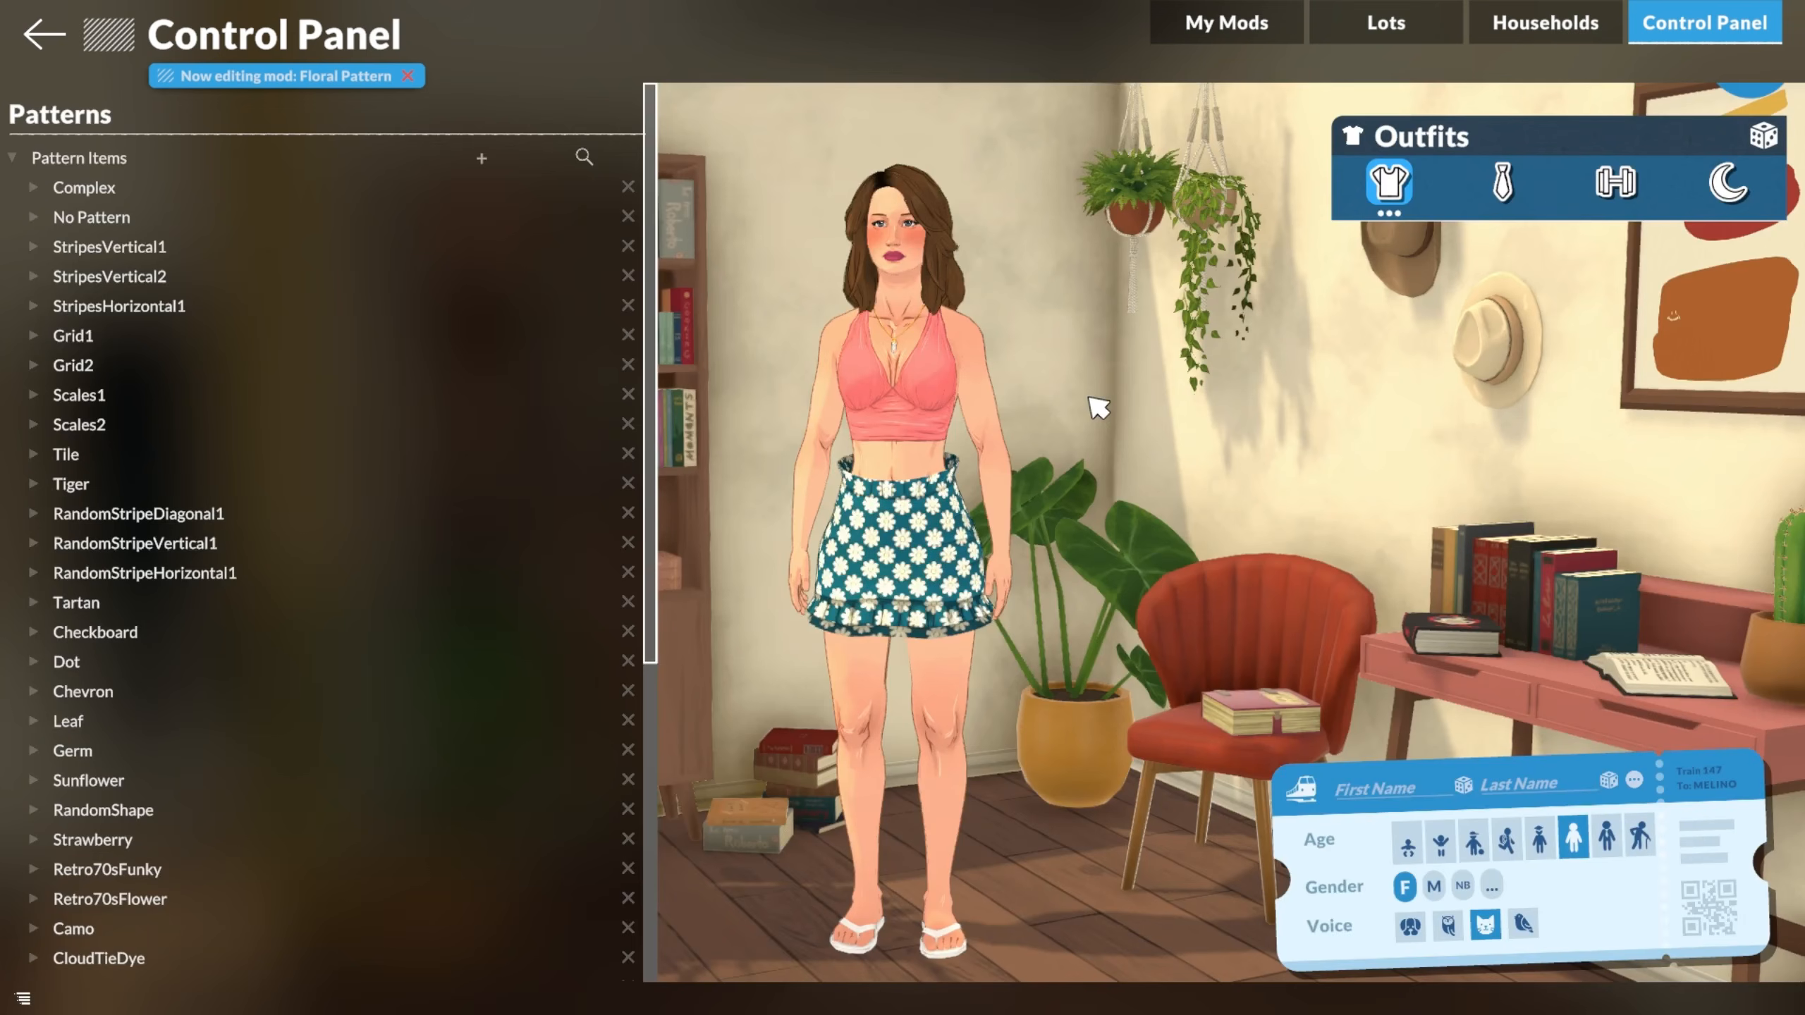
Add a new pattern item at the end of the Pattern Items and give it the display name "Floral Pattern".
click(482, 158)
scroll(460, 661, down, 6)
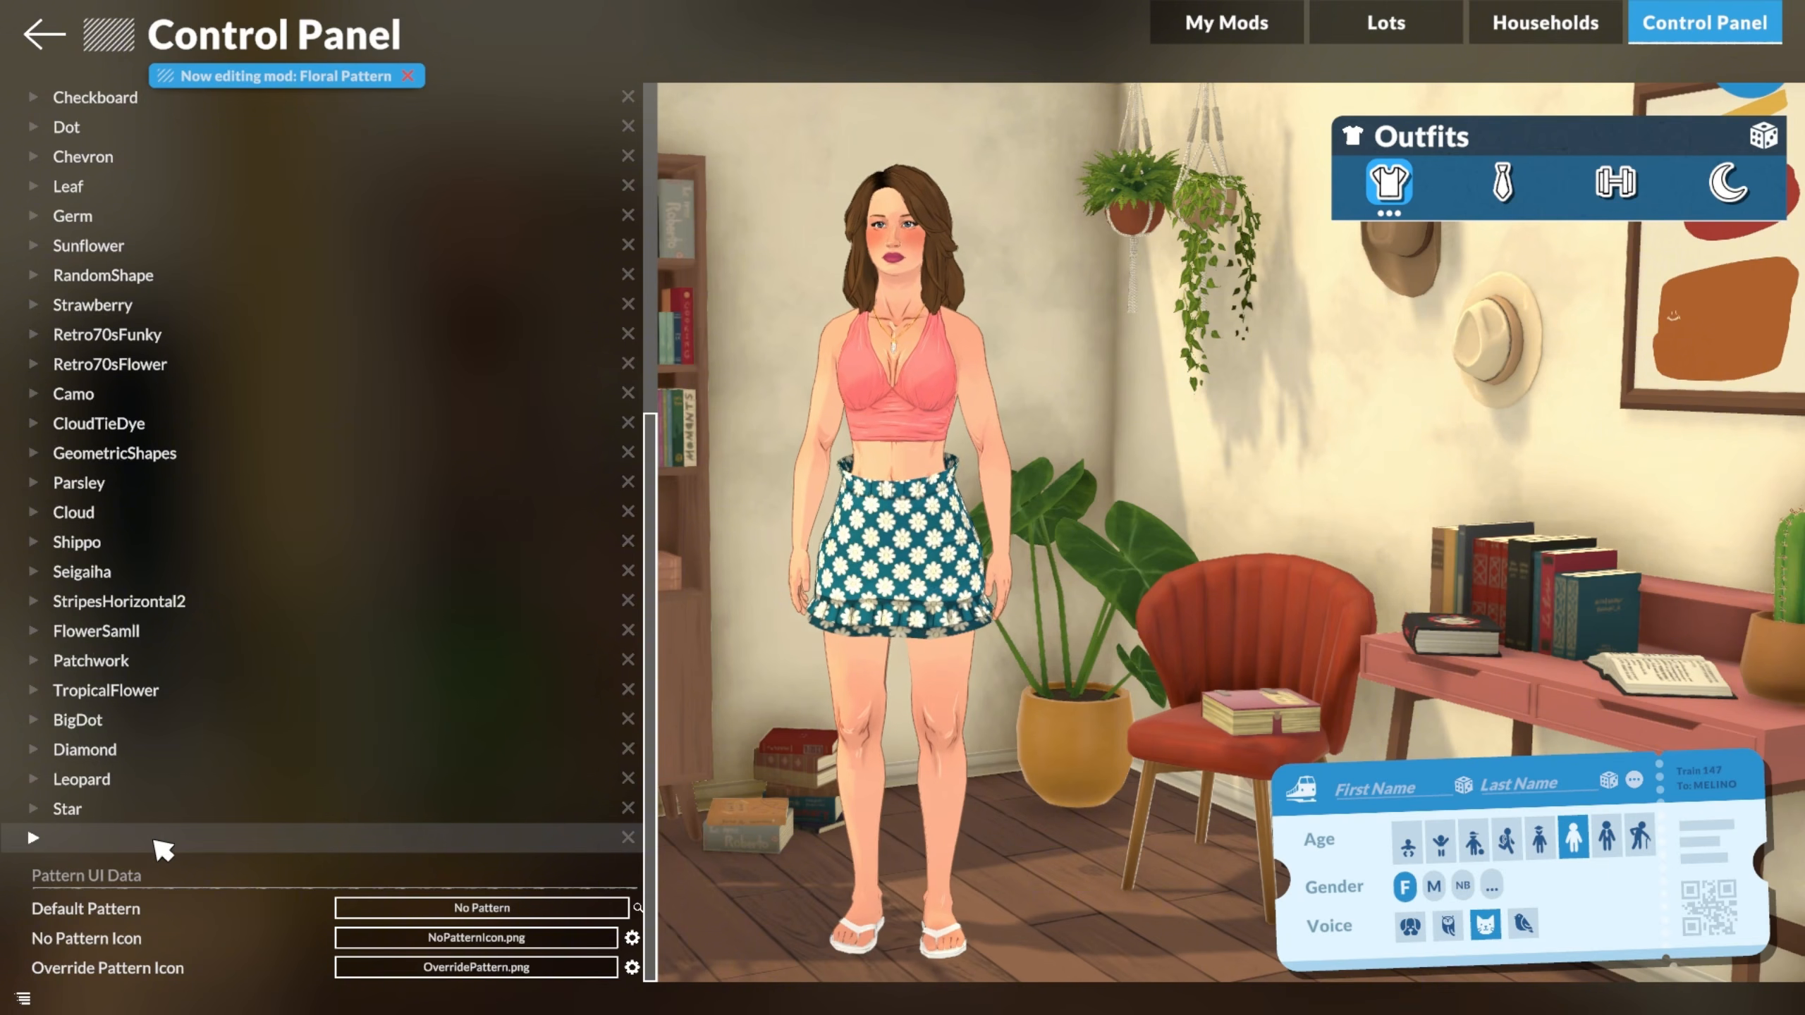
click(51, 845)
scroll(192, 822, down, 3)
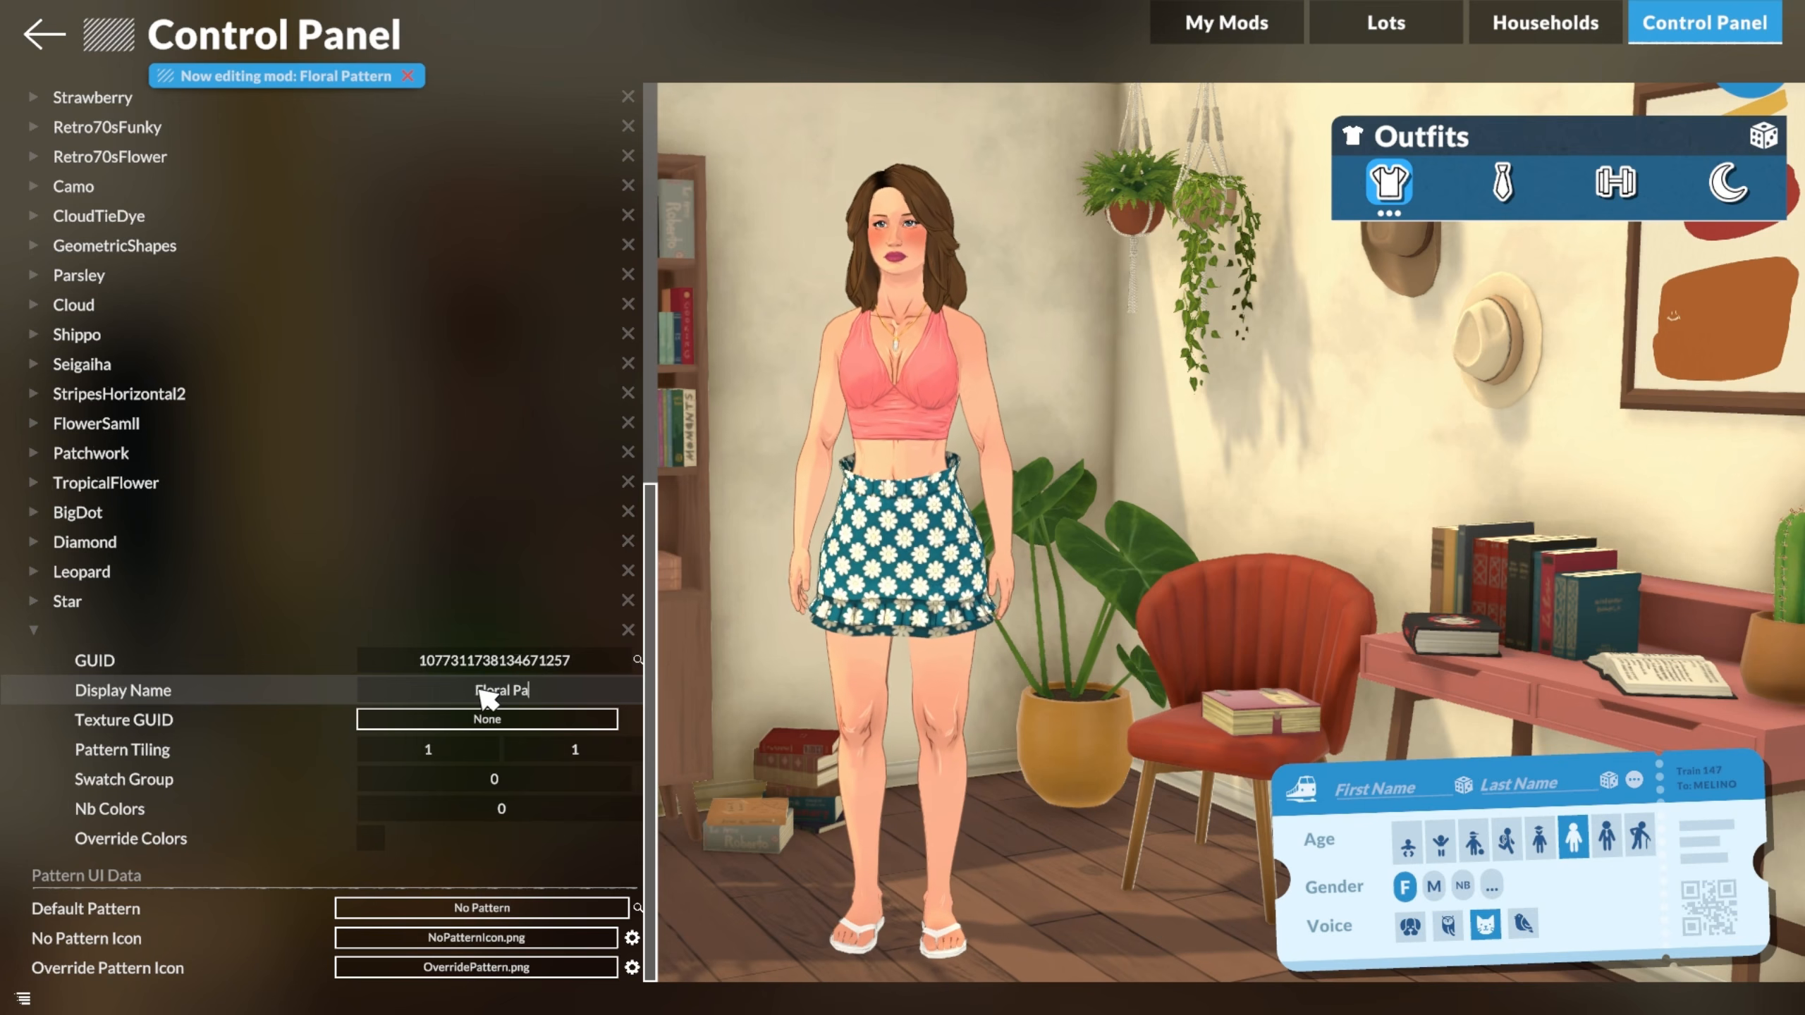
text(rn)
Search the textures for "Floral" and assign Floral Pattern as the new pattern item's Texture GUID.
click(432, 734)
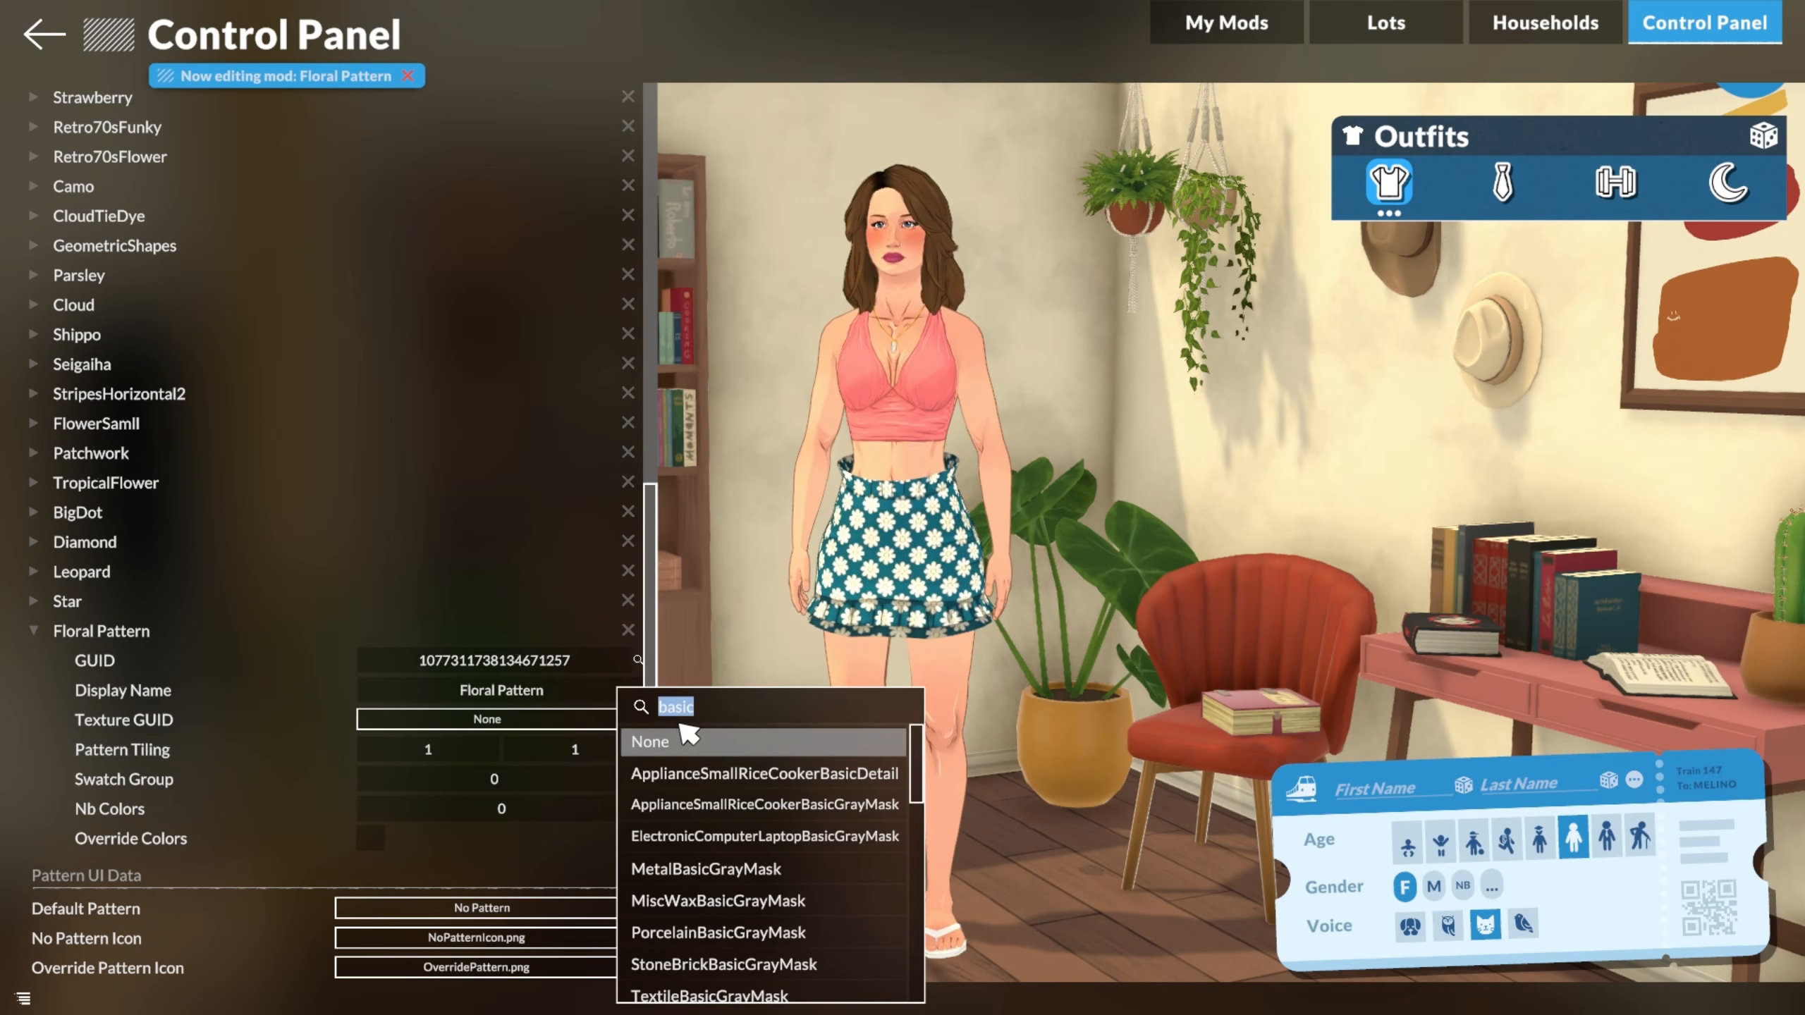
text(Floral)
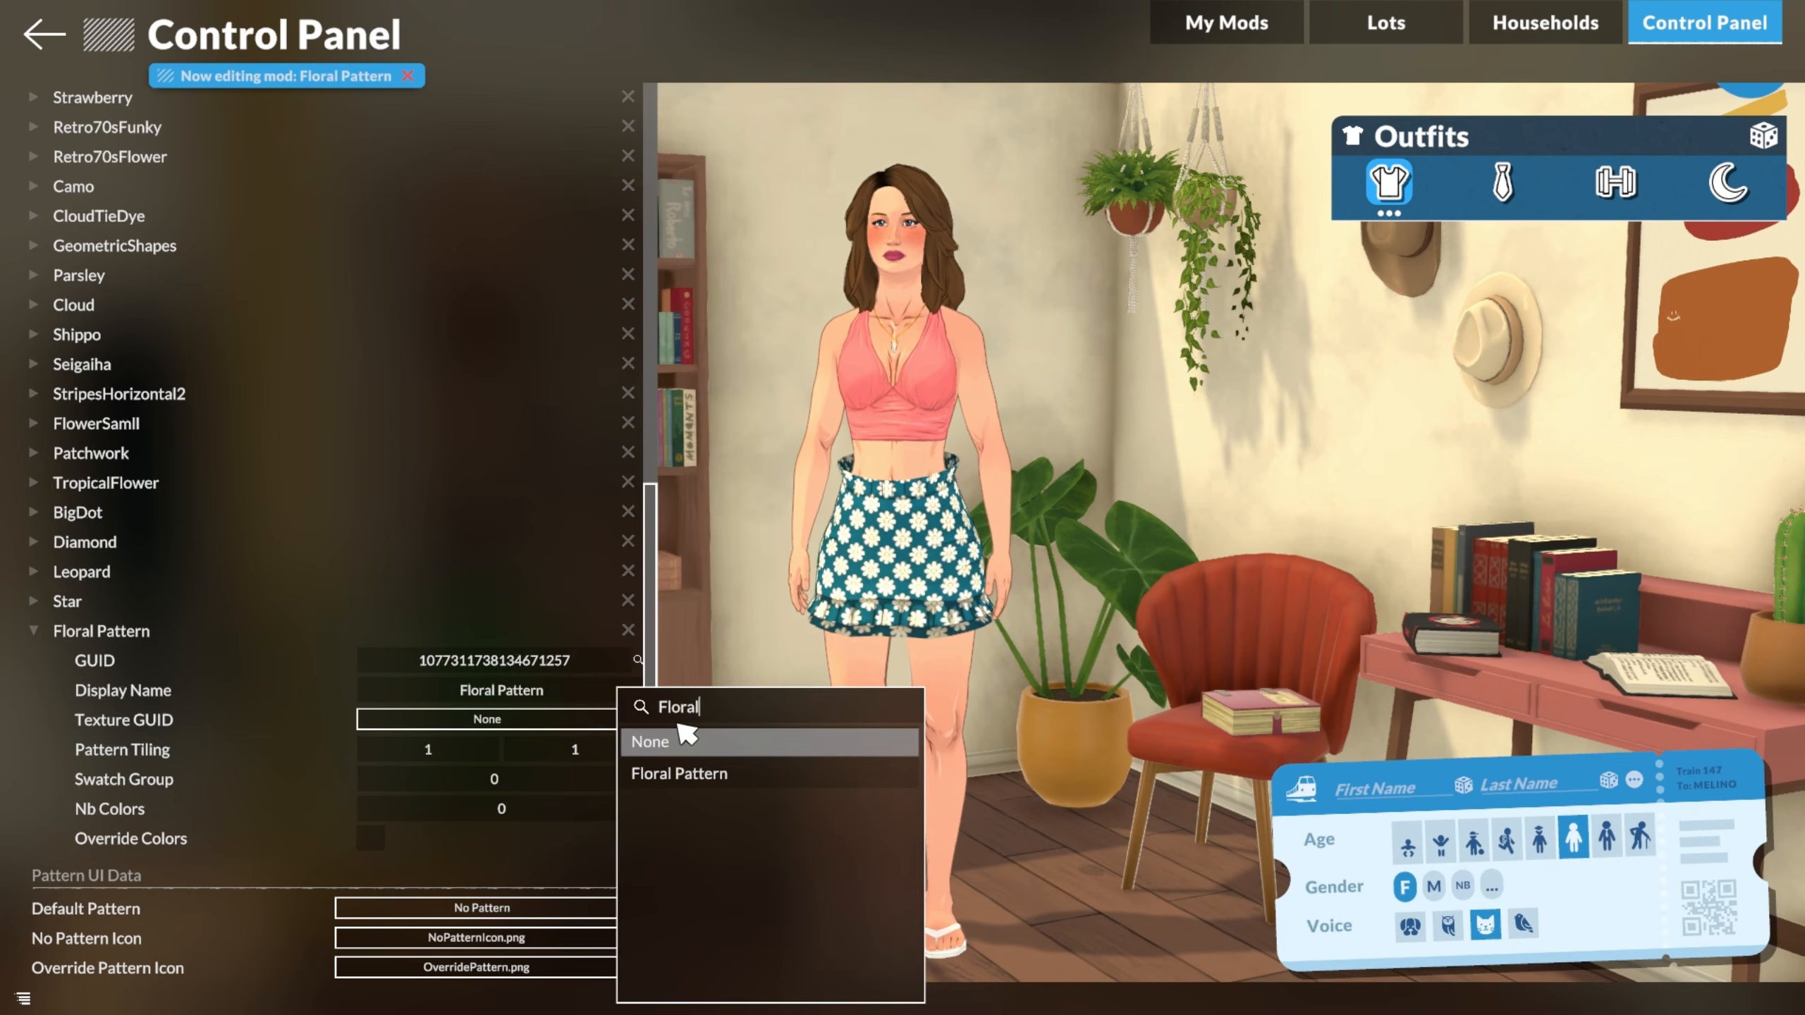
click(715, 773)
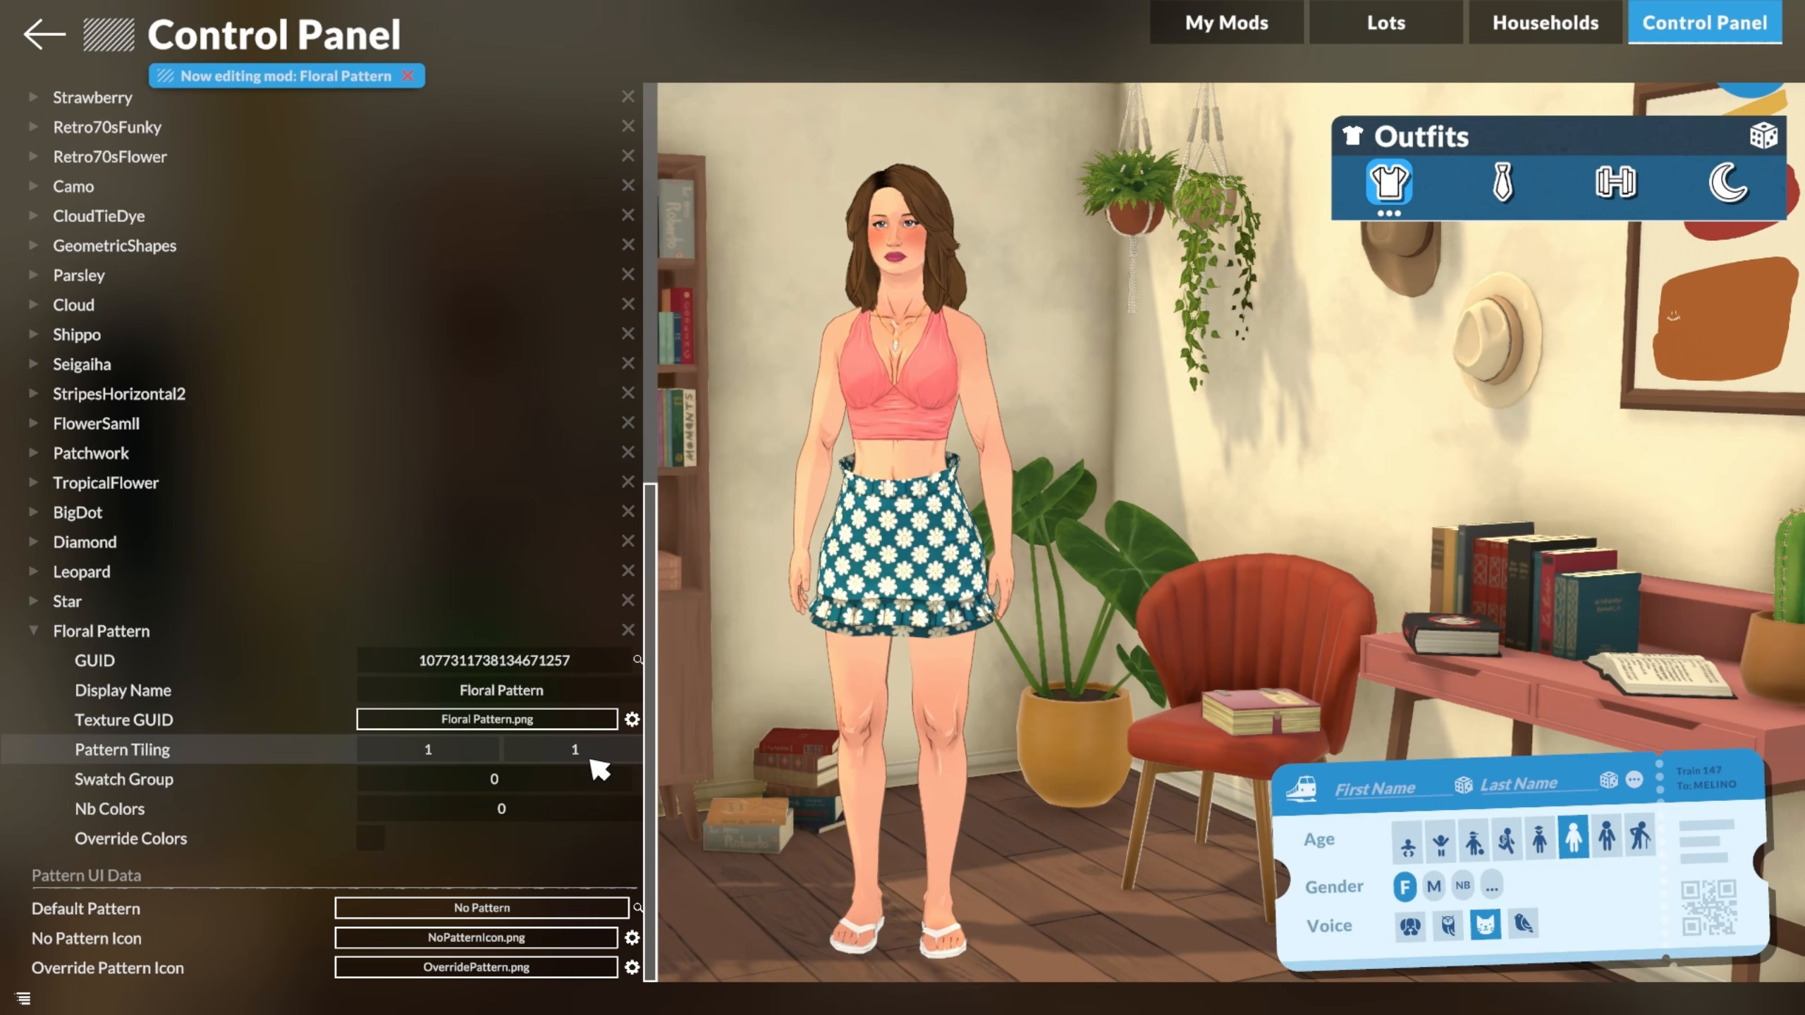
Set the new item's pattern tiling to 2 by 2 and its number of colors to 3.
click(513, 757)
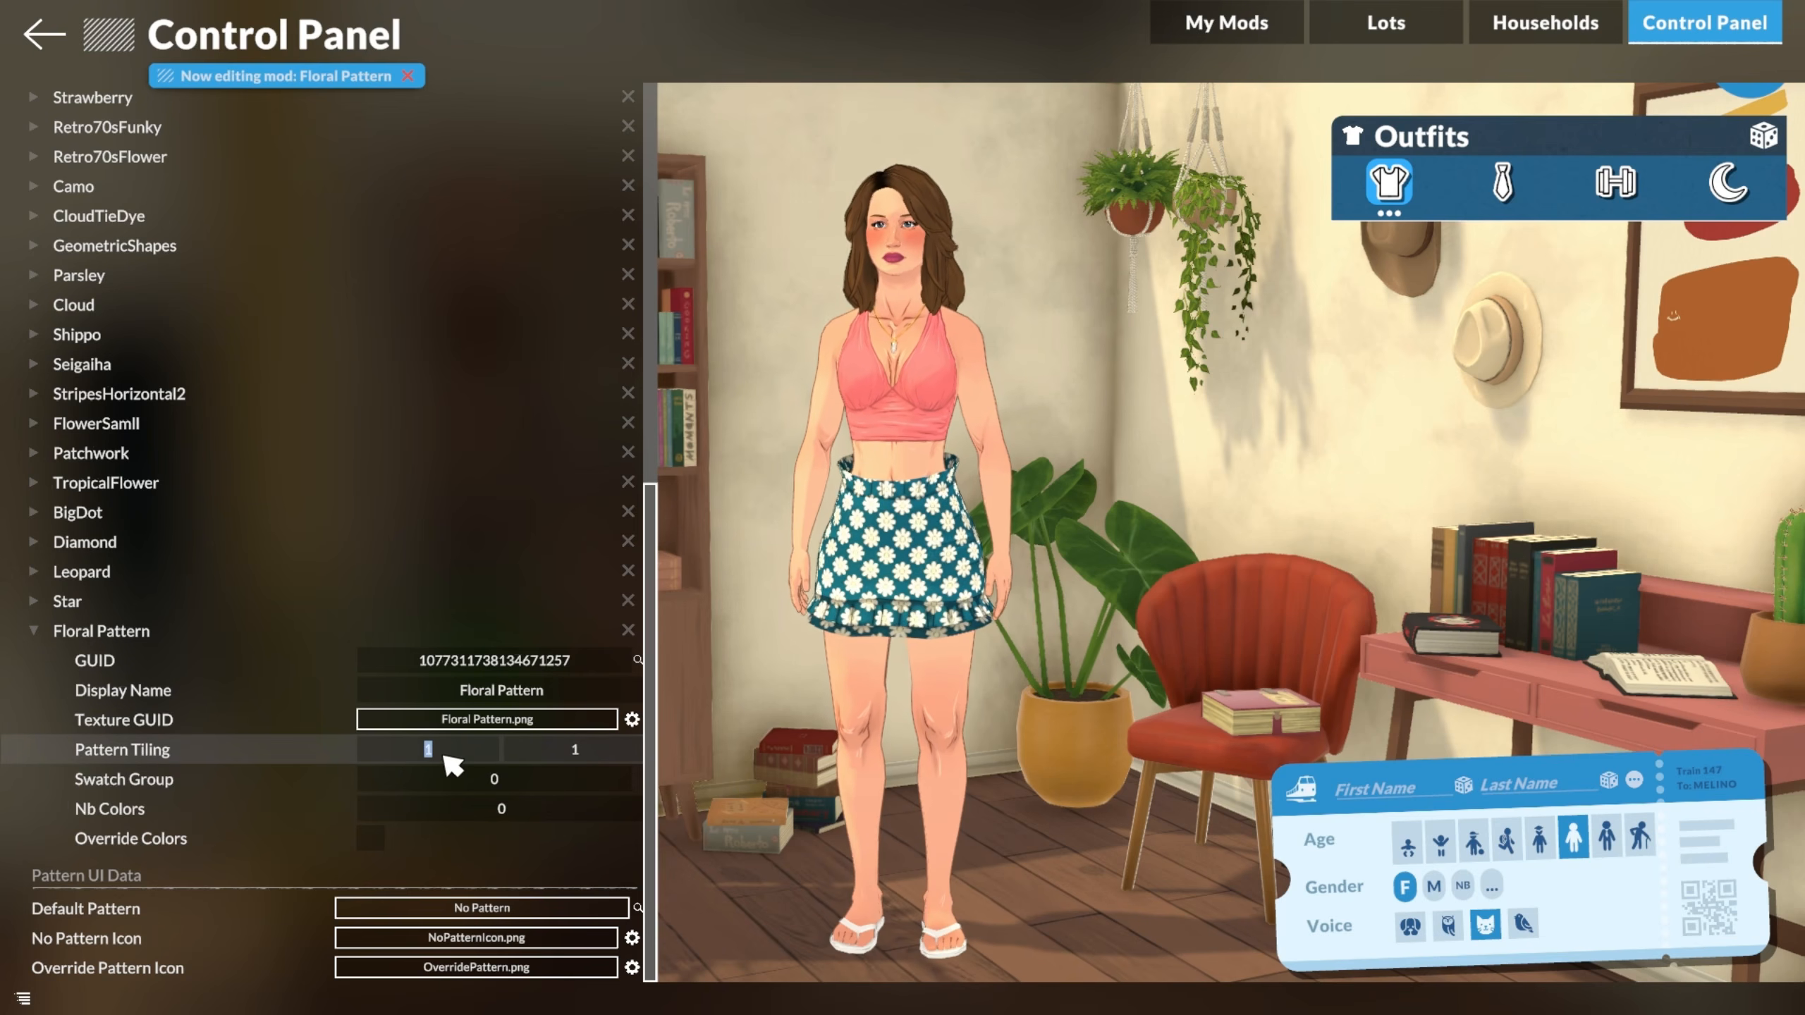
text(2)
click(576, 754)
text(2)
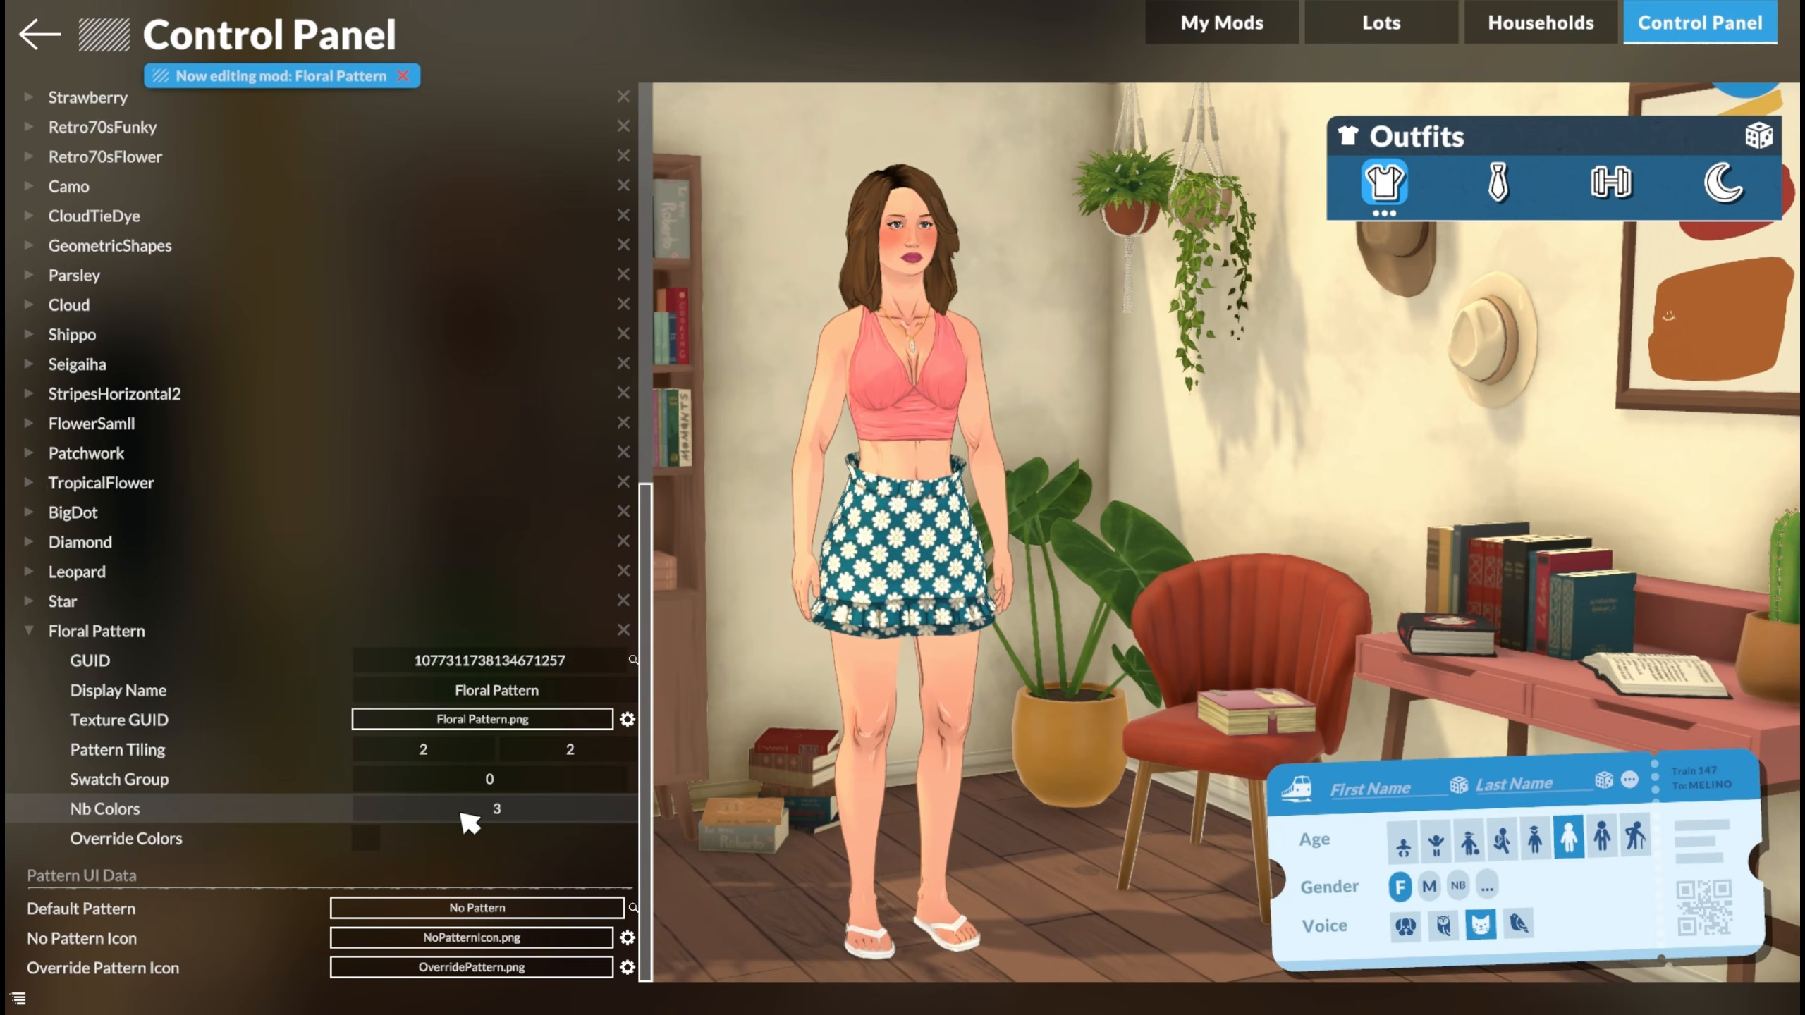
Return to the mod list and stop editing the Floral Pattern mod.
click(1276, 20)
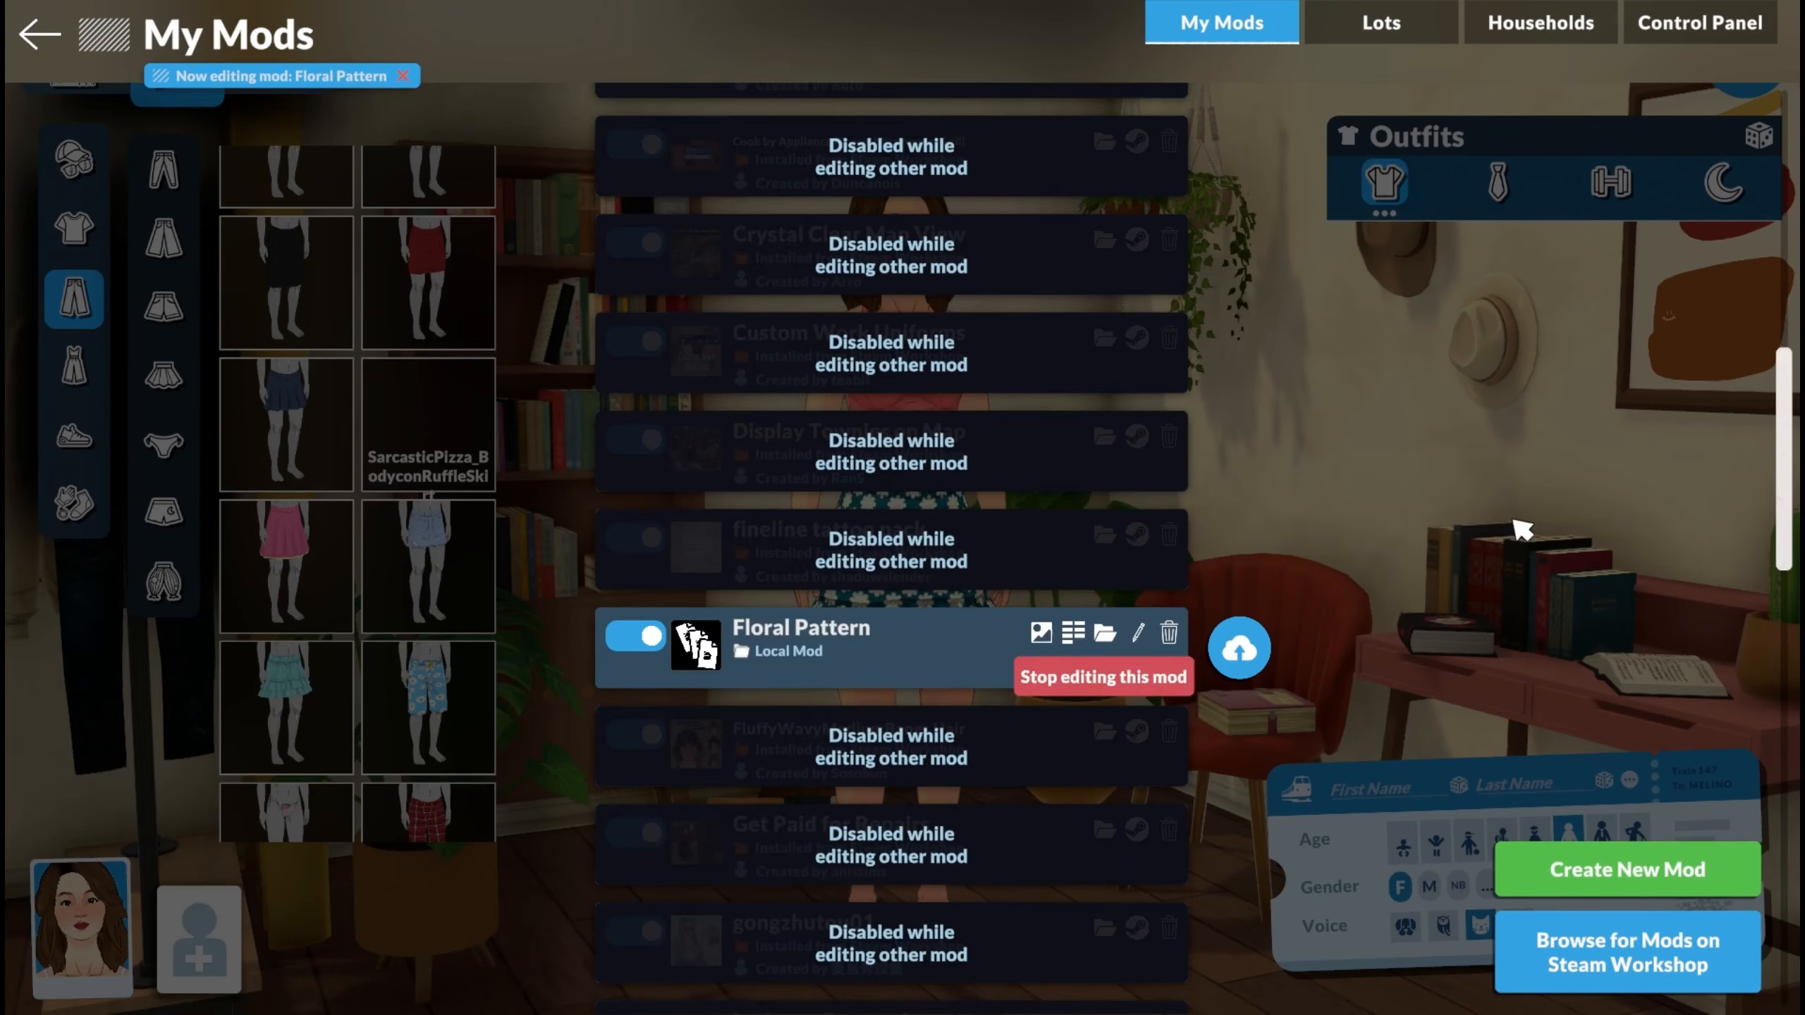
click(1122, 684)
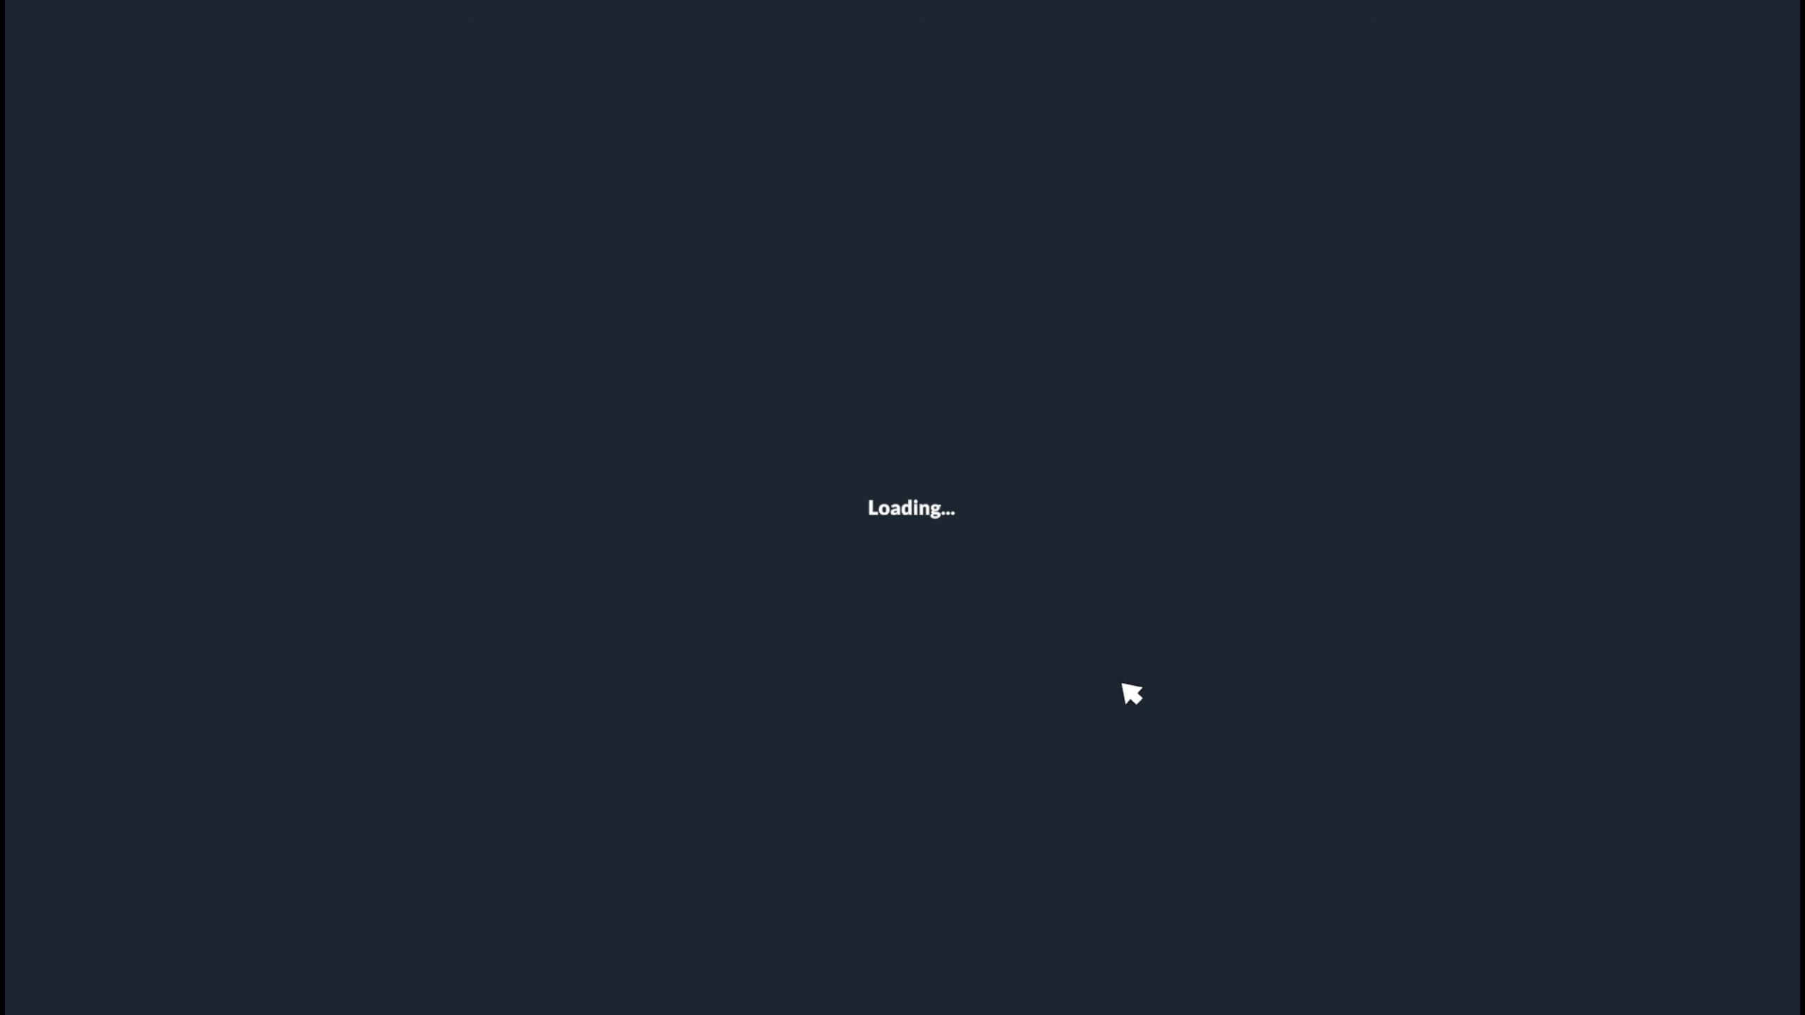
click(1131, 693)
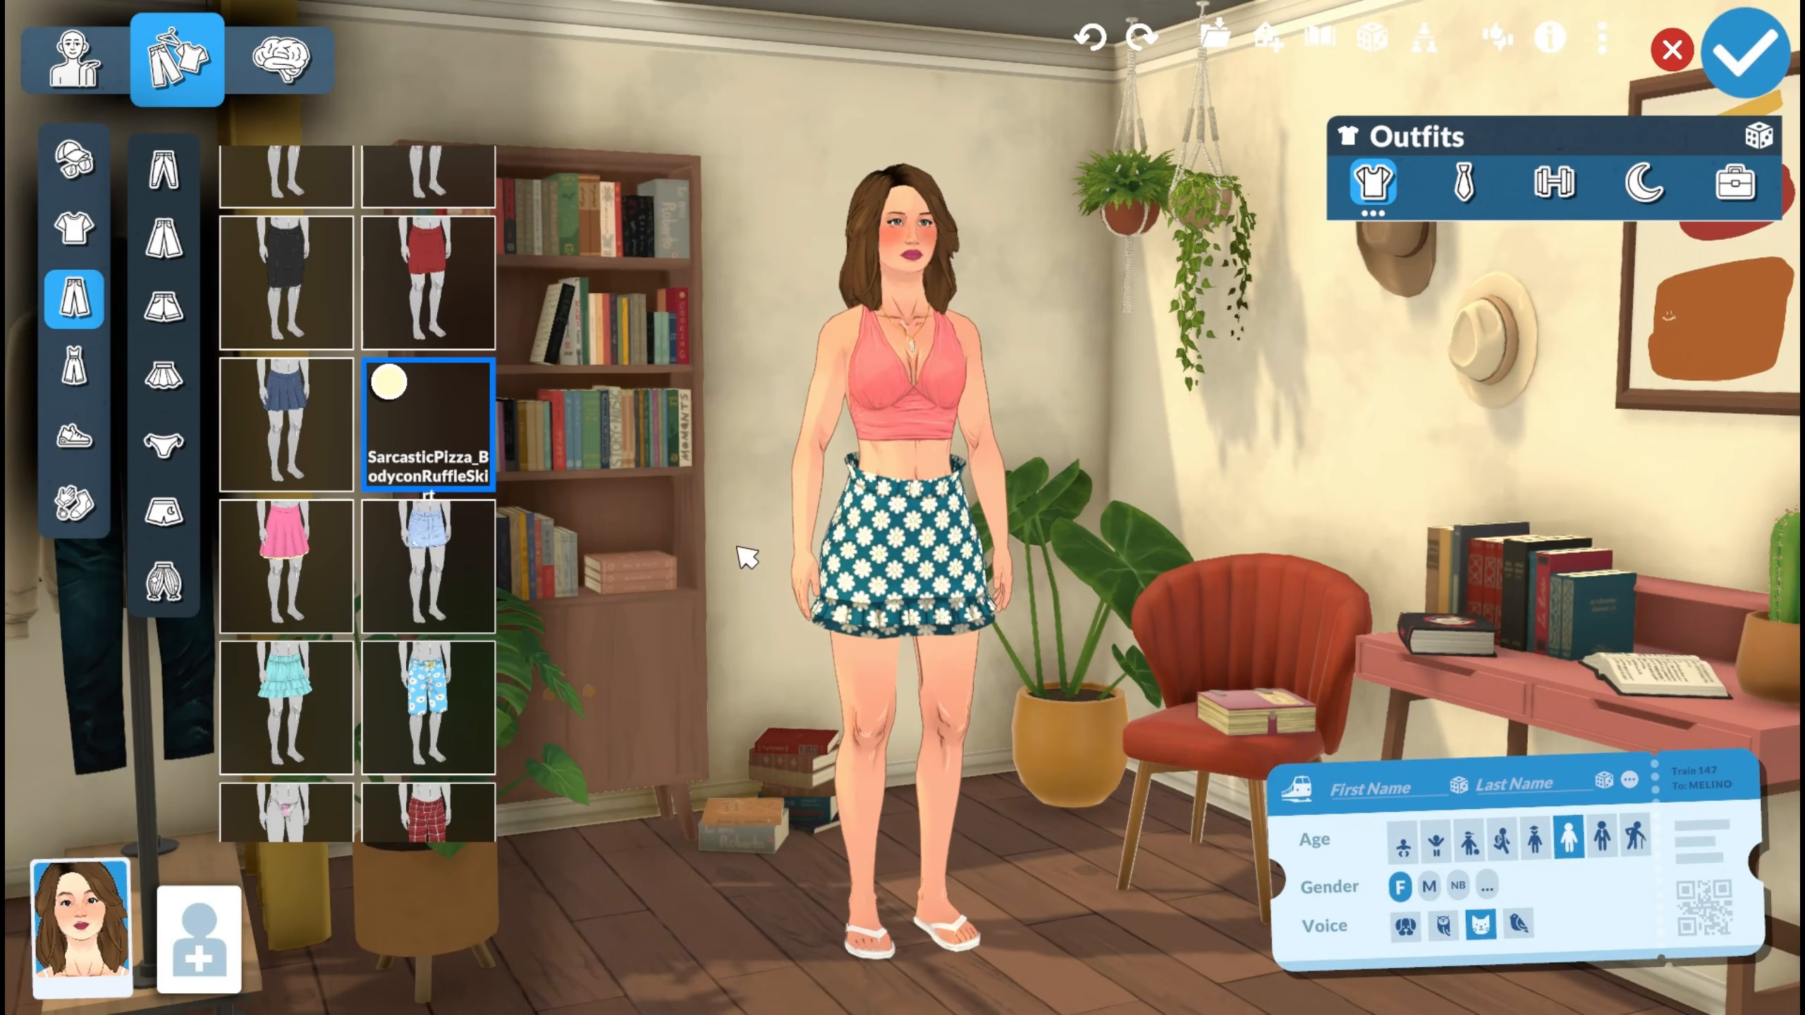
Create a new color swatch for the bodycon ruffle skirt and apply the floral pattern with sprigs and blossoms to it.
click(388, 382)
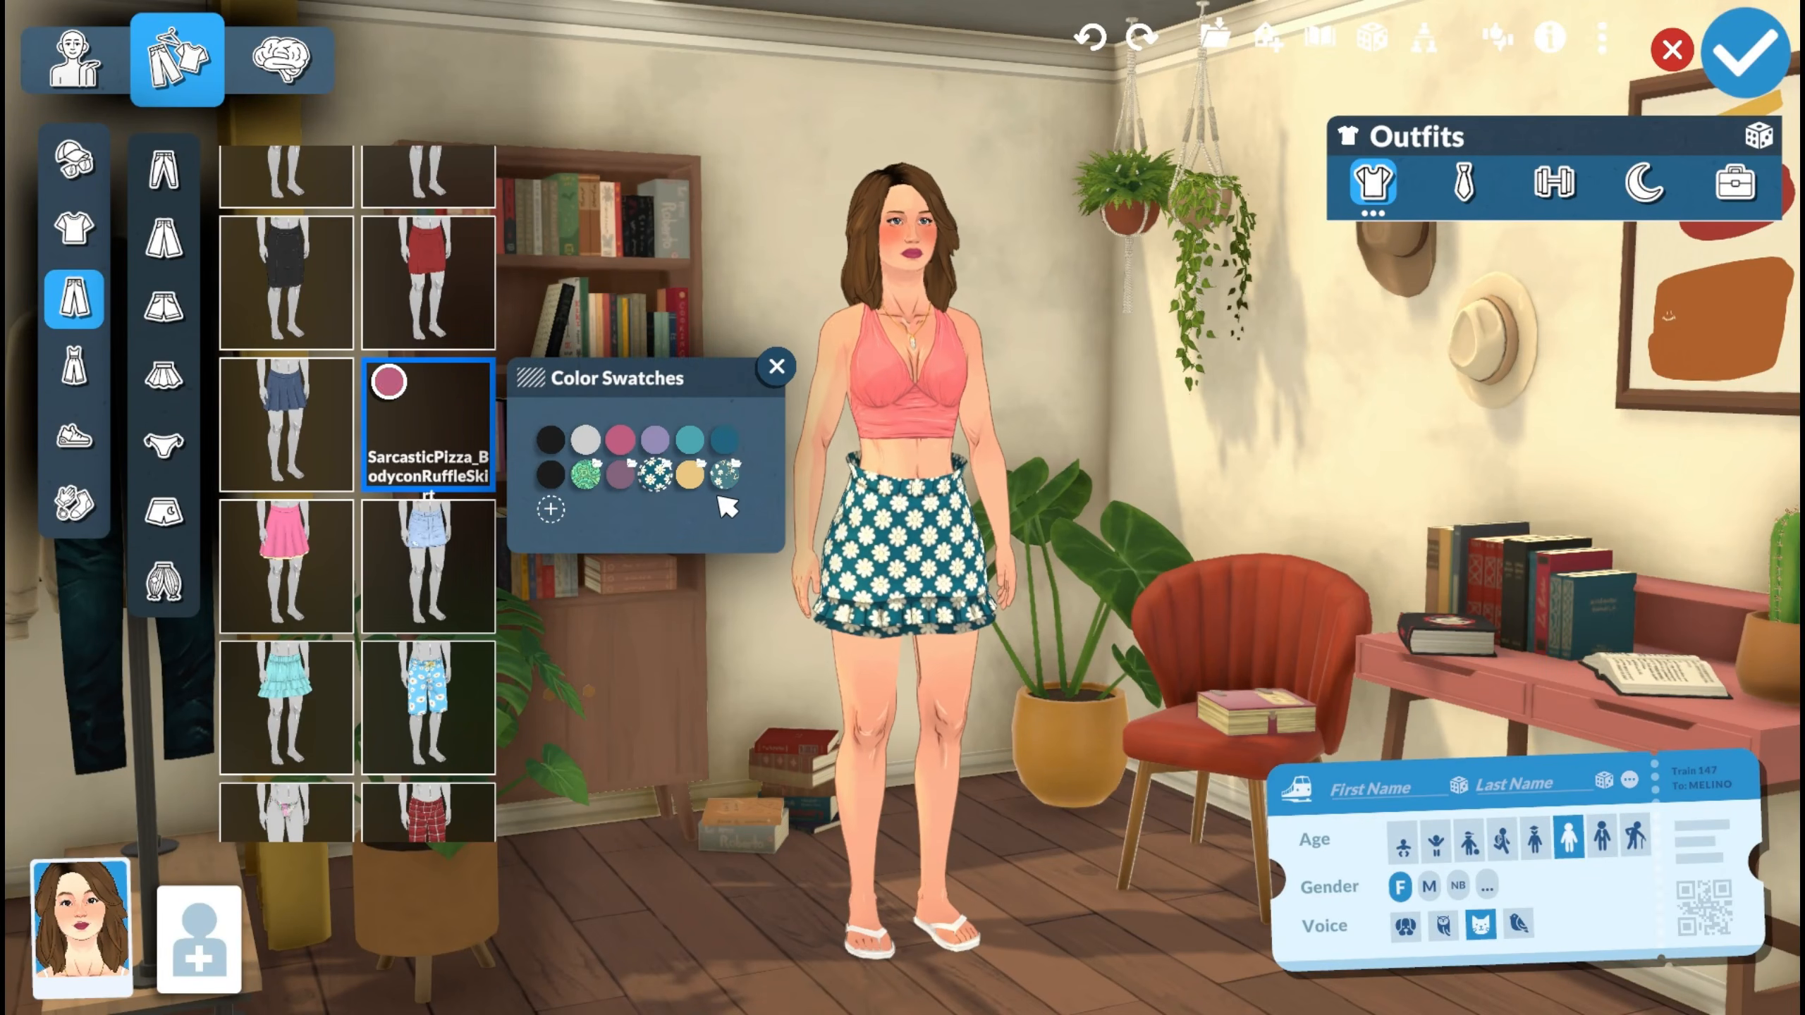
click(550, 509)
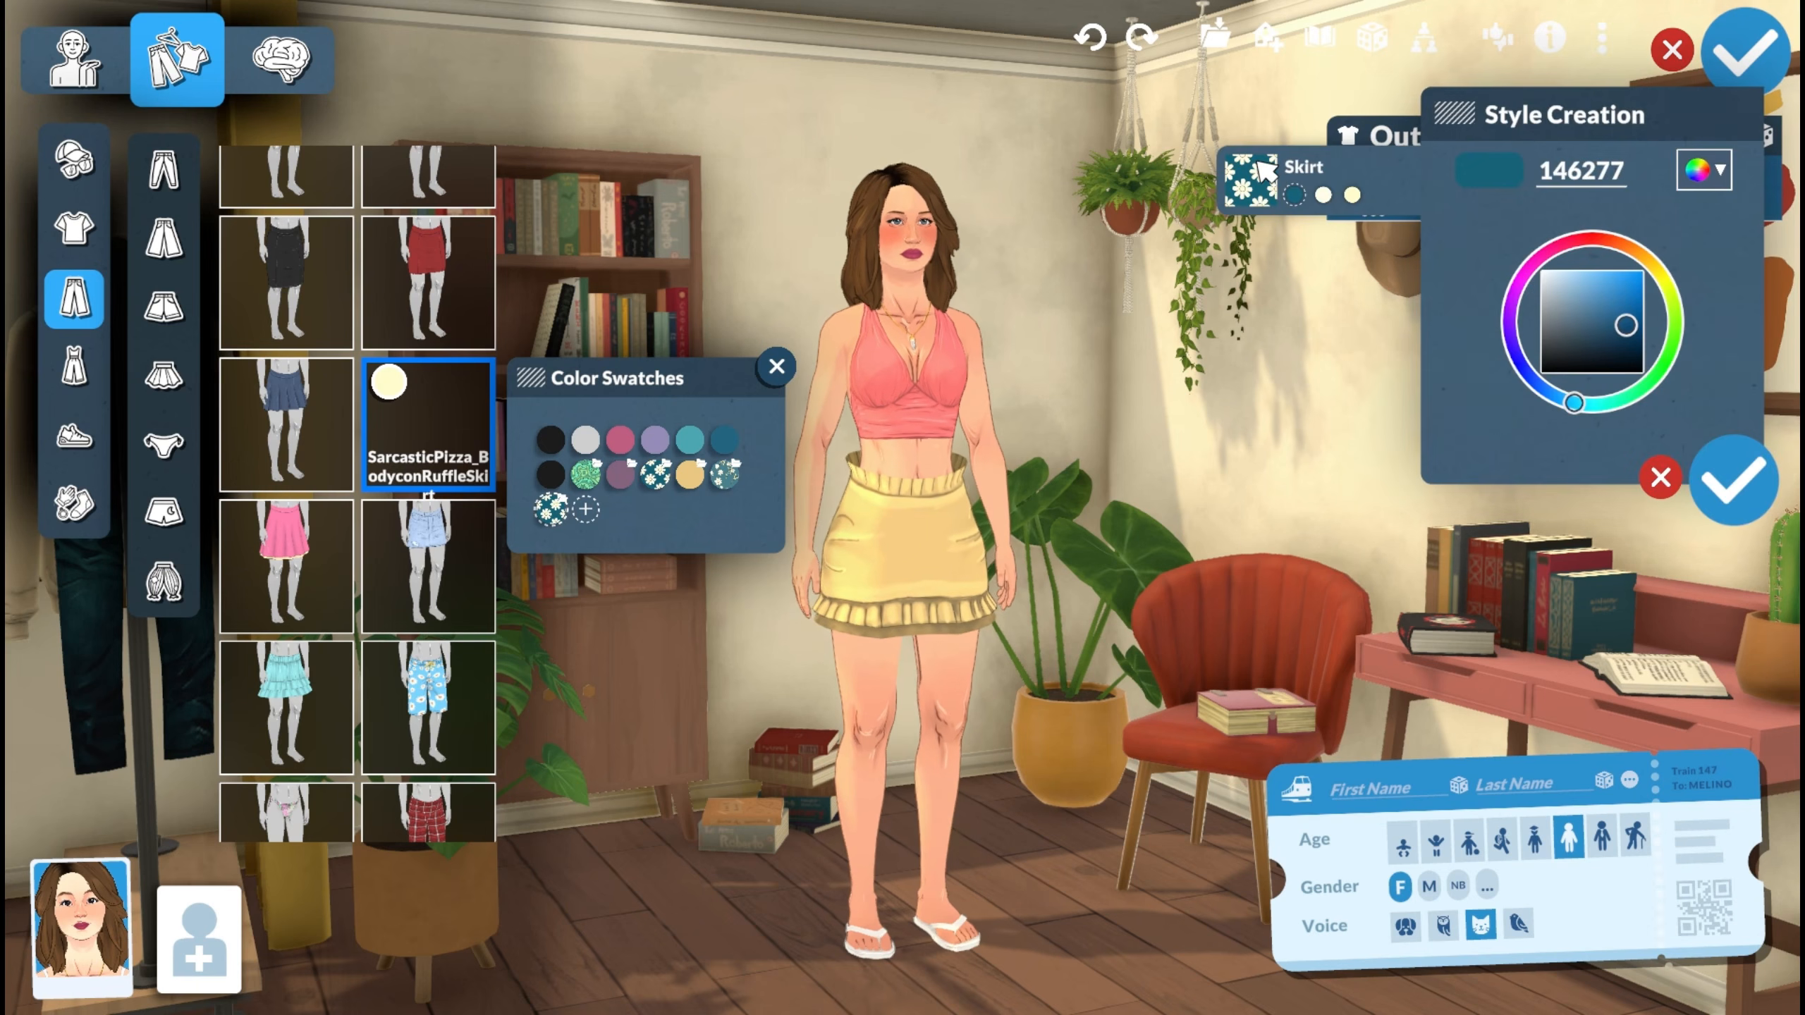
click(1255, 171)
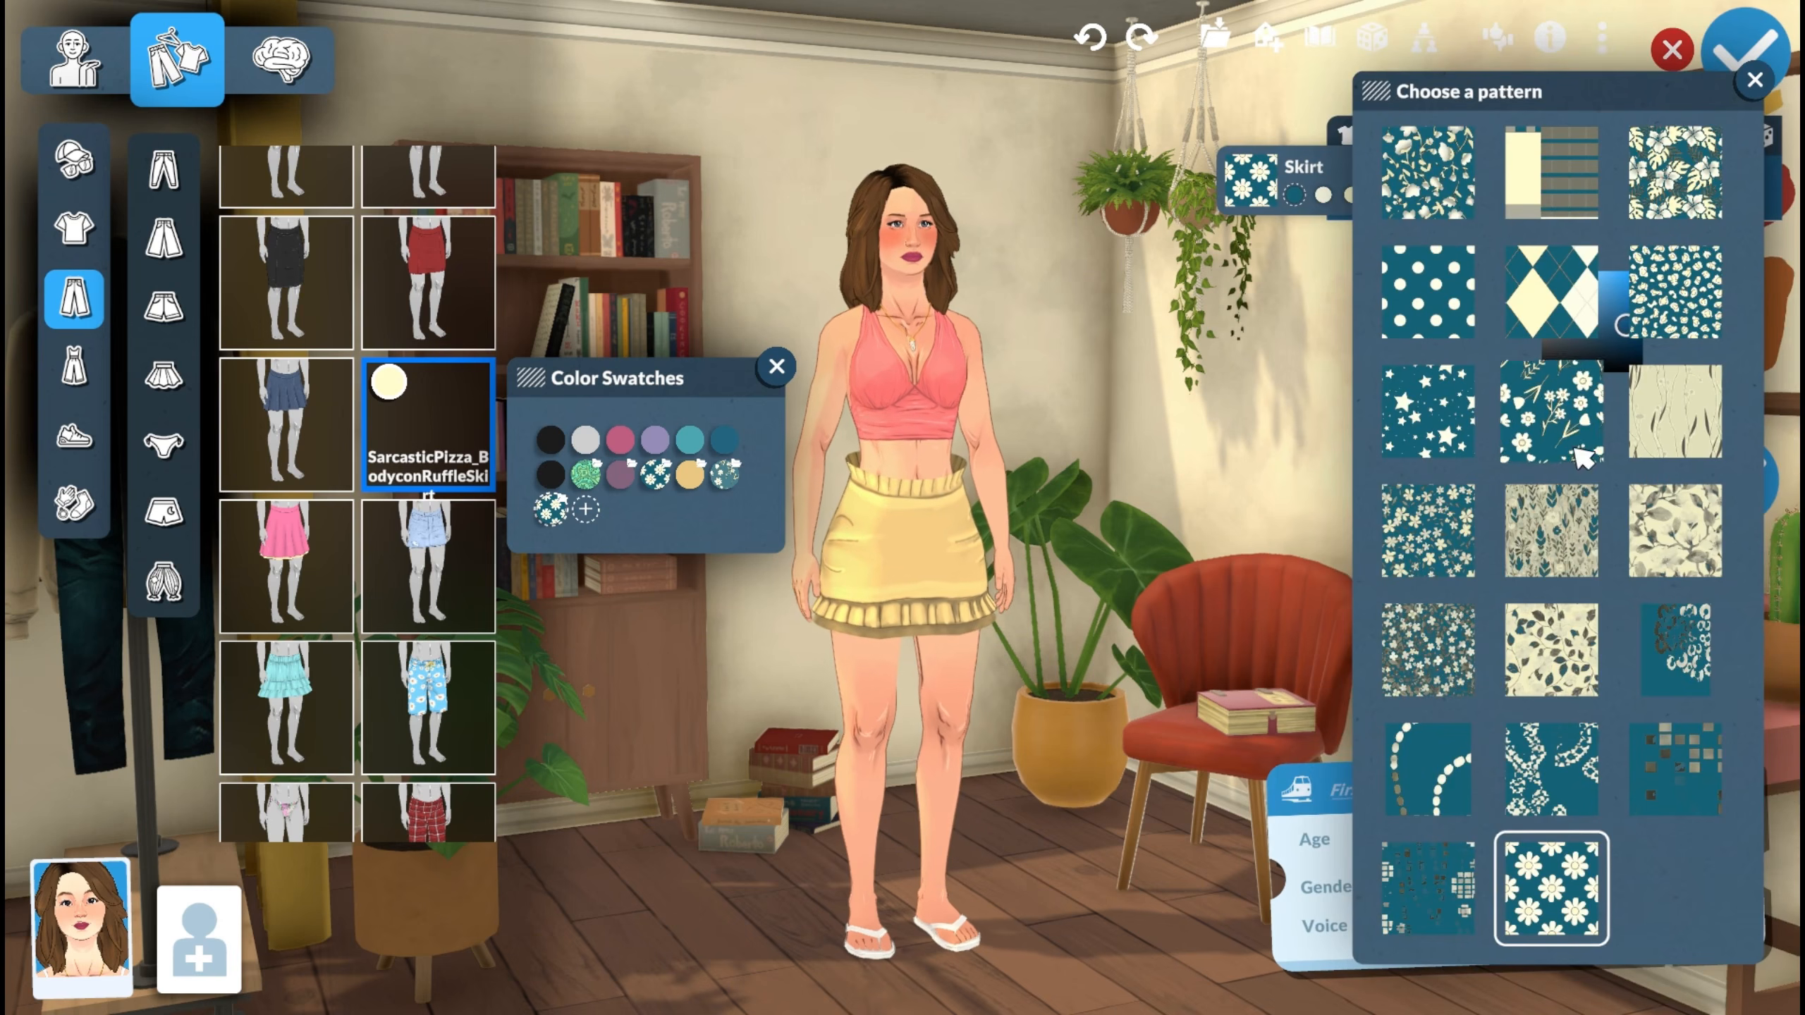
click(1560, 431)
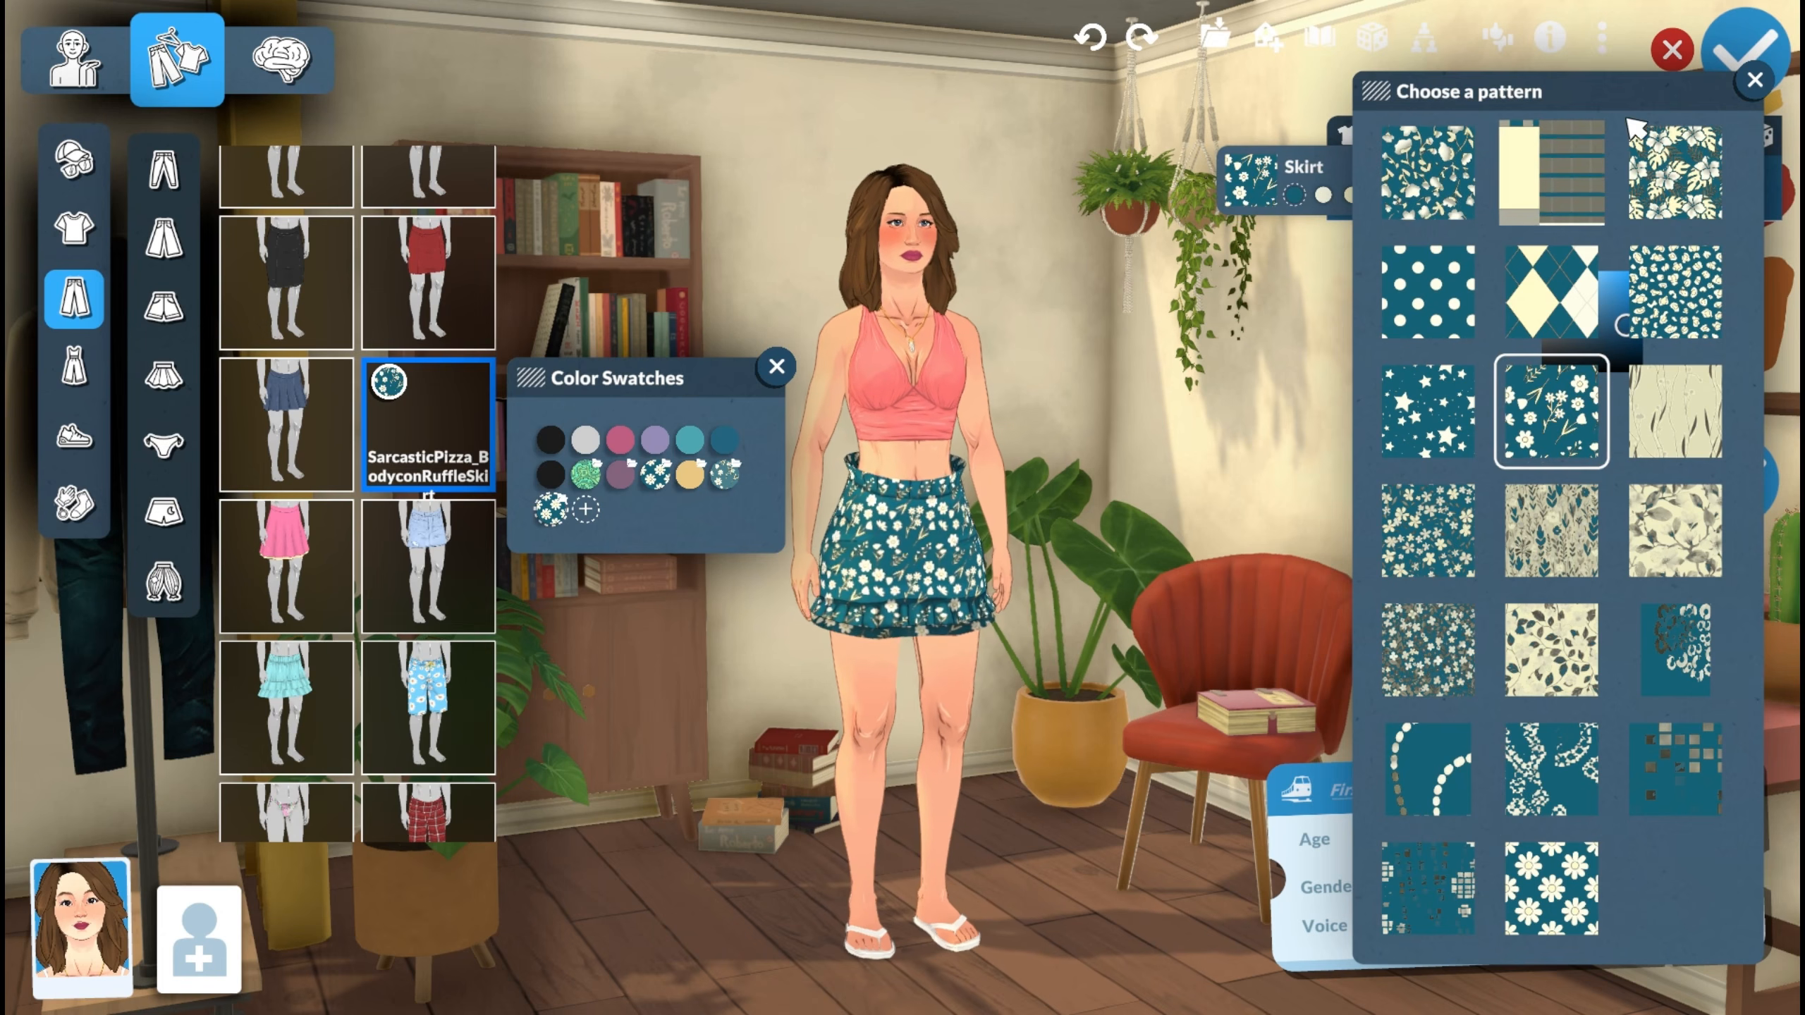
click(1754, 79)
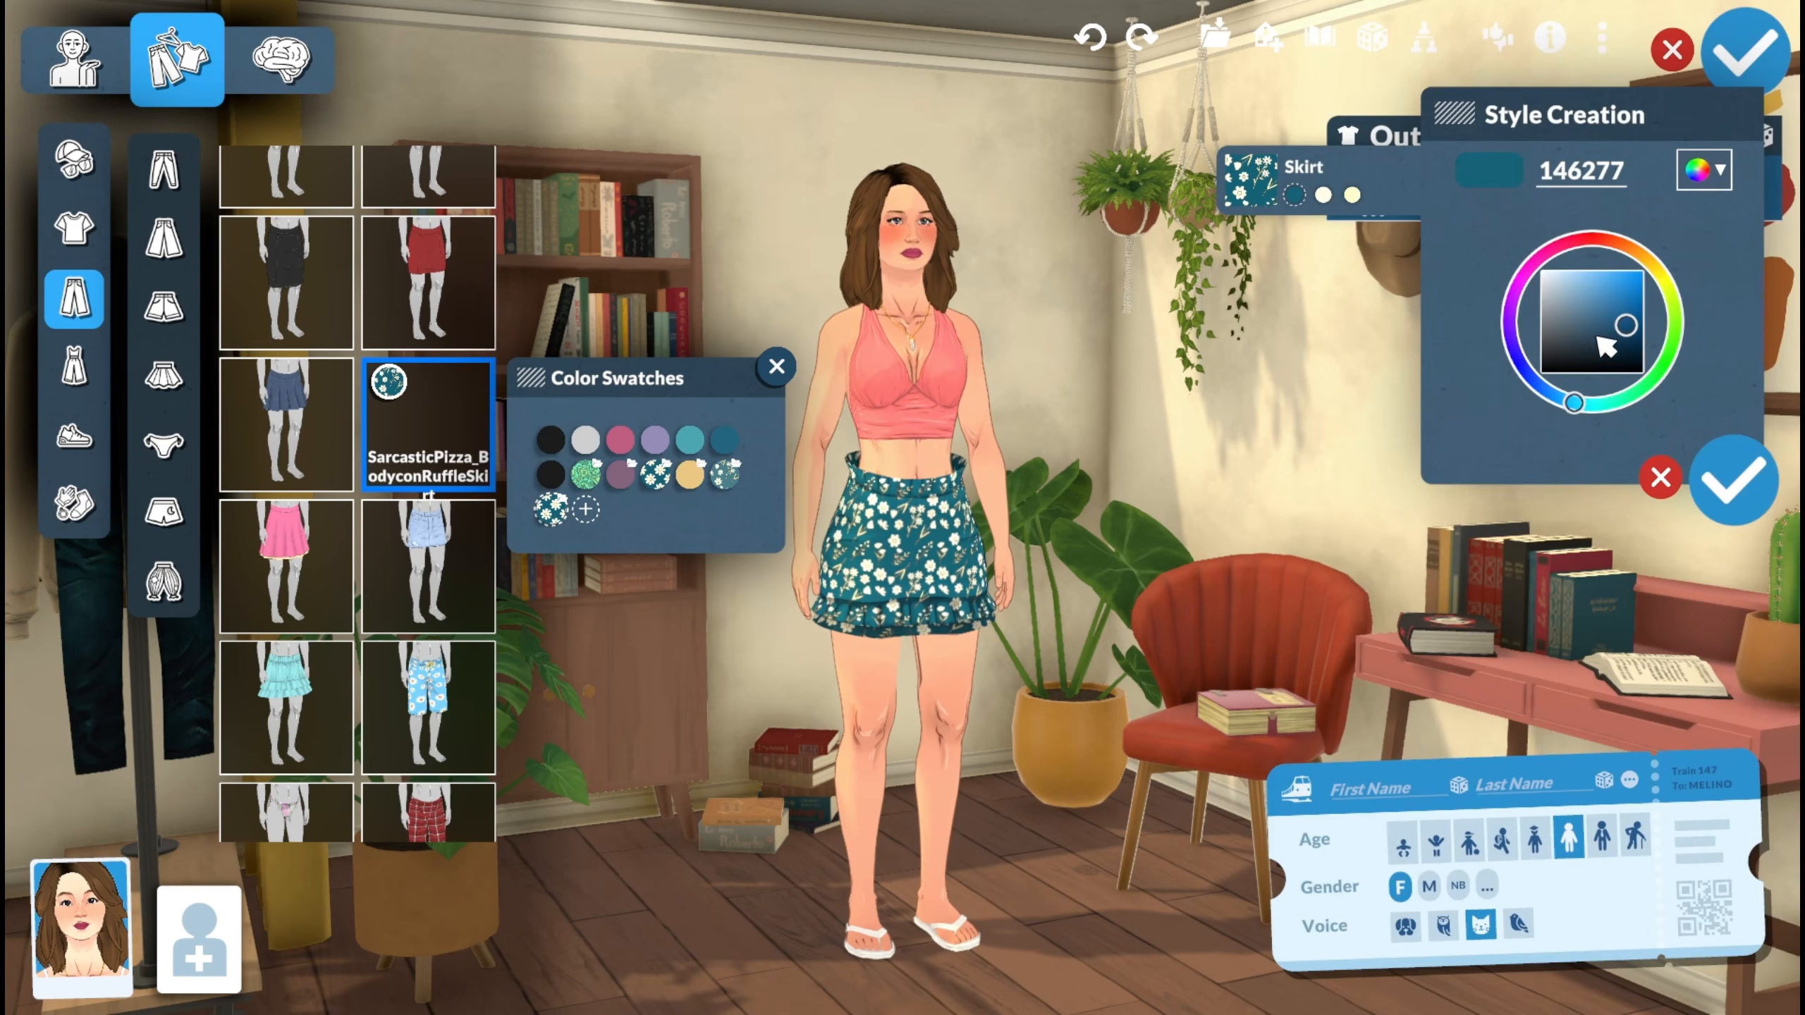
Try the skirt's floral pattern with dark red 792A2E as its first color and green 40854A as its third.
drag(1574, 403, 1510, 247)
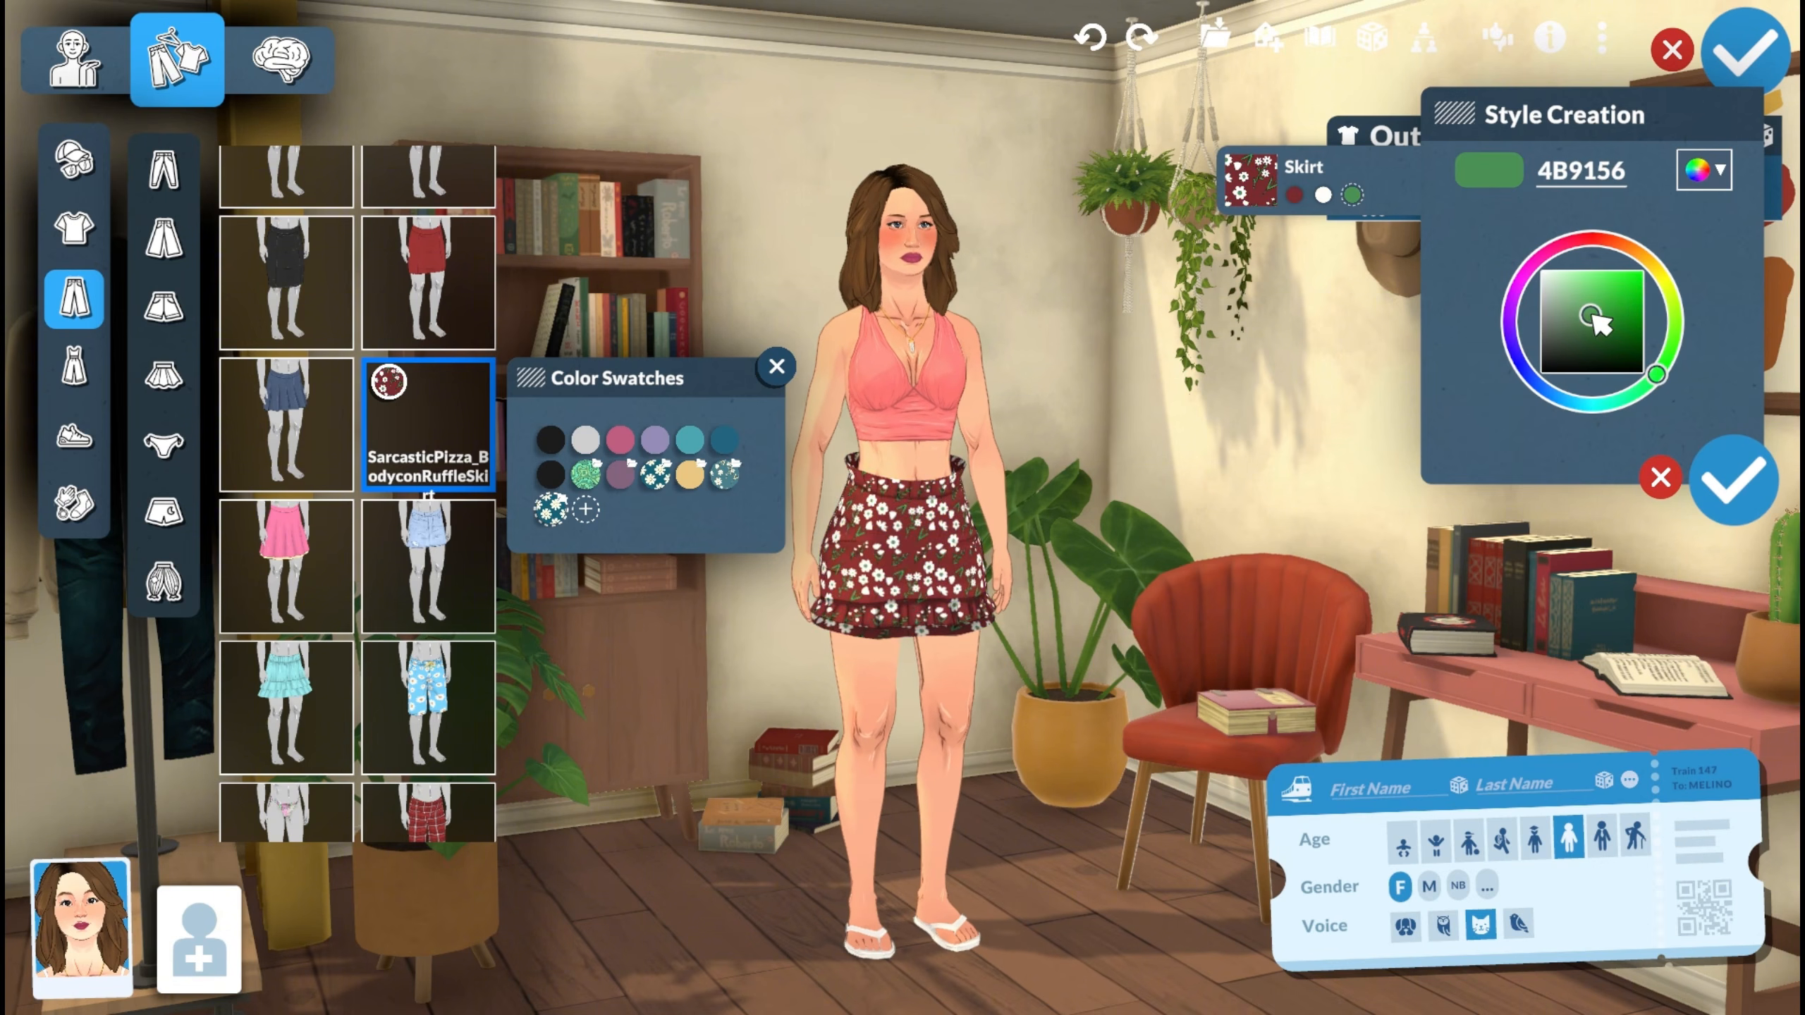
drag(1594, 317, 1599, 325)
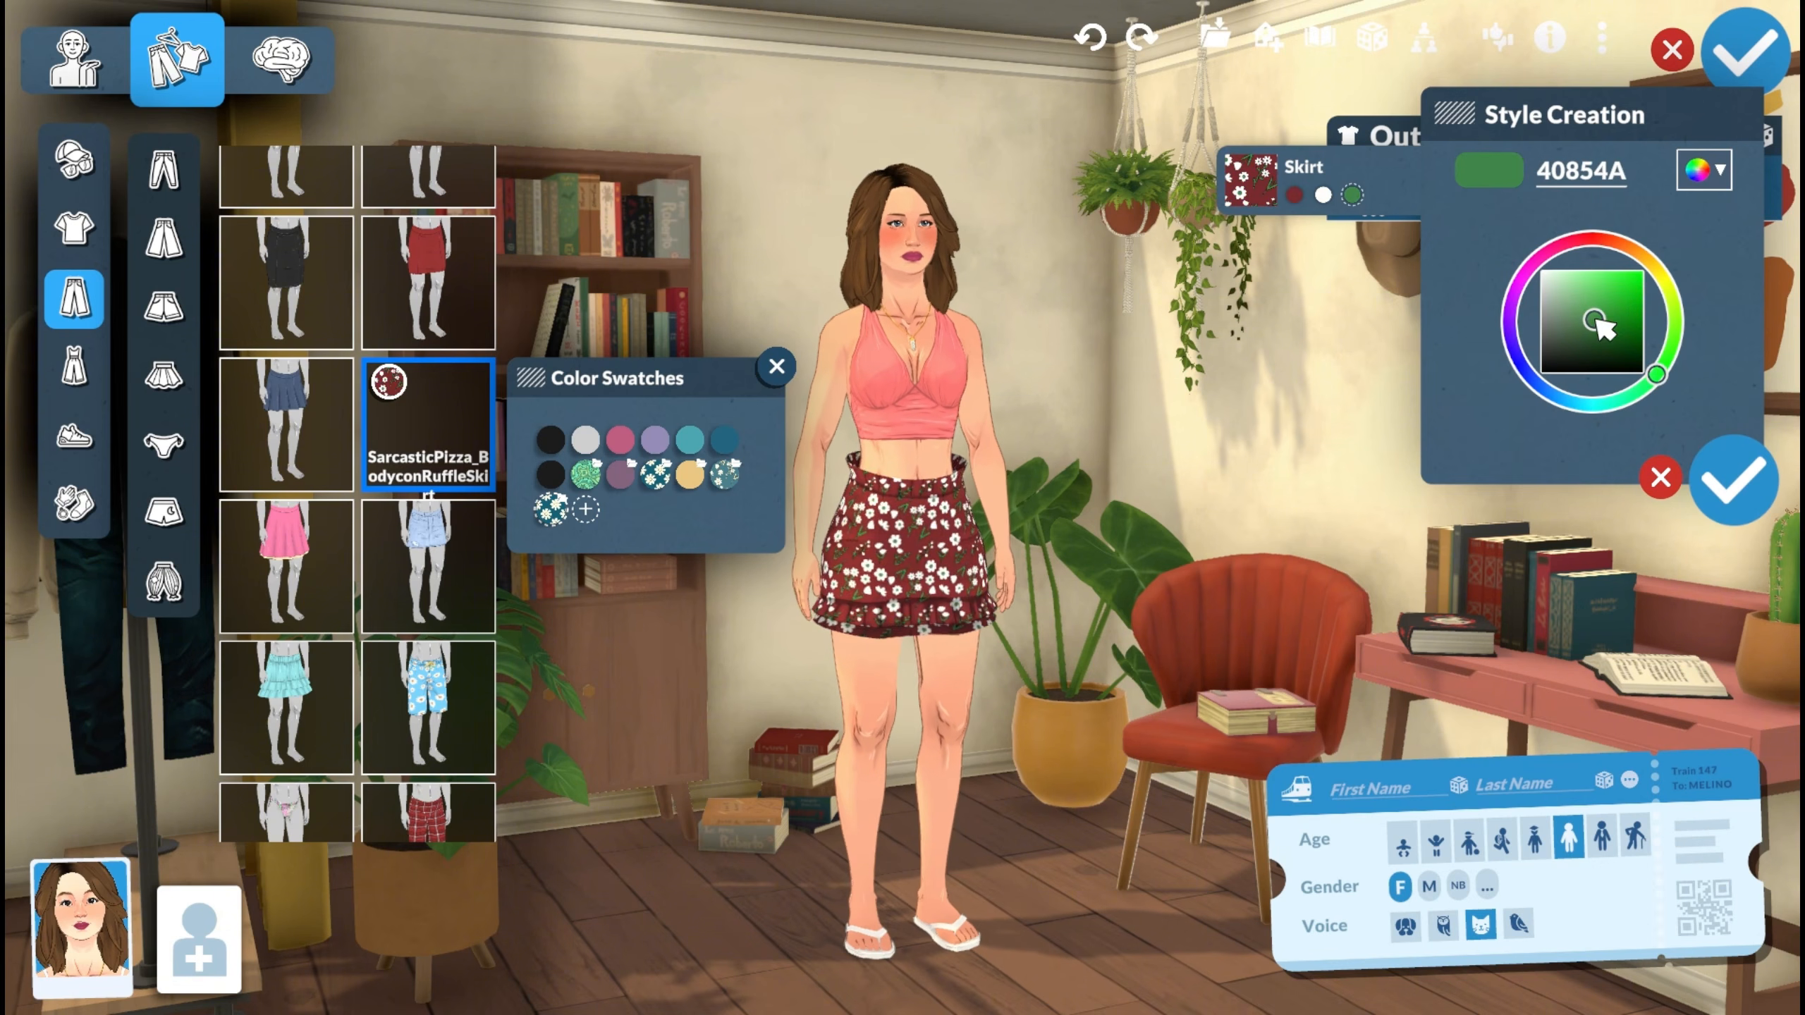
Recolor the skirt pattern's first color to blue 8EA6D3 and third color to green 90B796, then save the swatch and close the color swatches.
click(1294, 194)
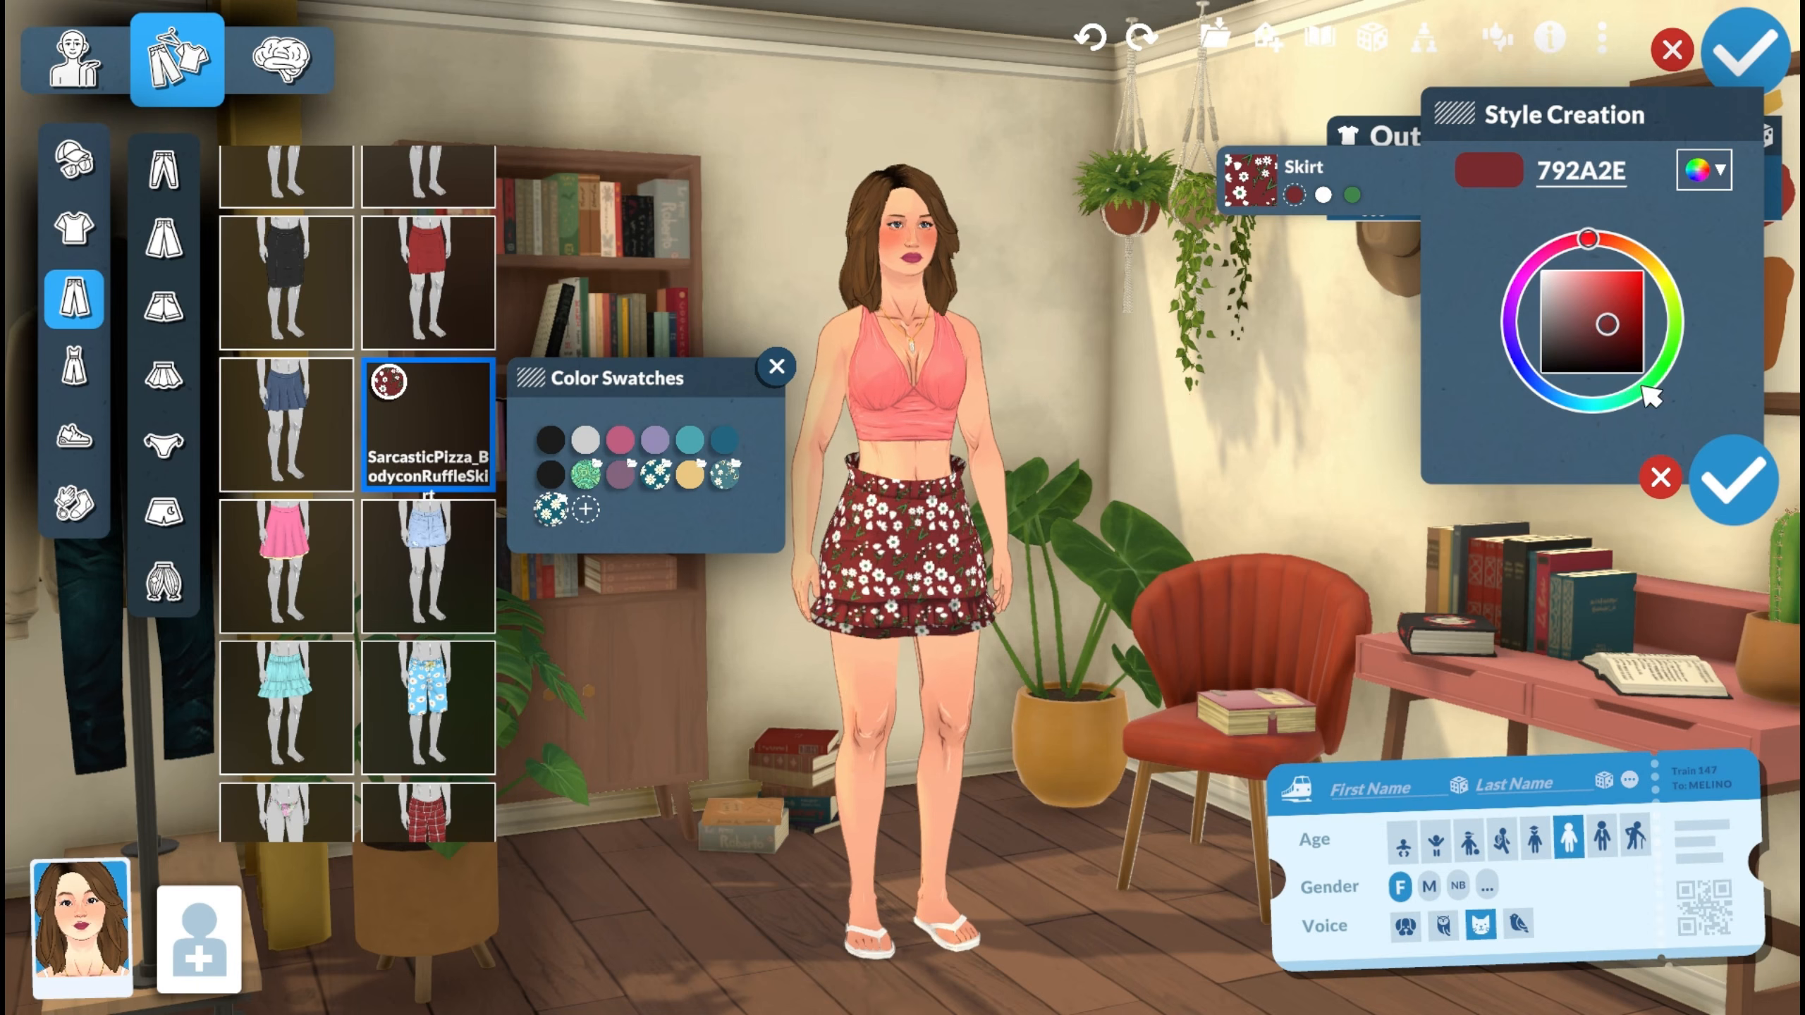
drag(1648, 393, 1528, 425)
mouse_move(1590, 348)
mouse_down()
mouse_move(1576, 272)
mouse_move(1584, 298)
mouse_up()
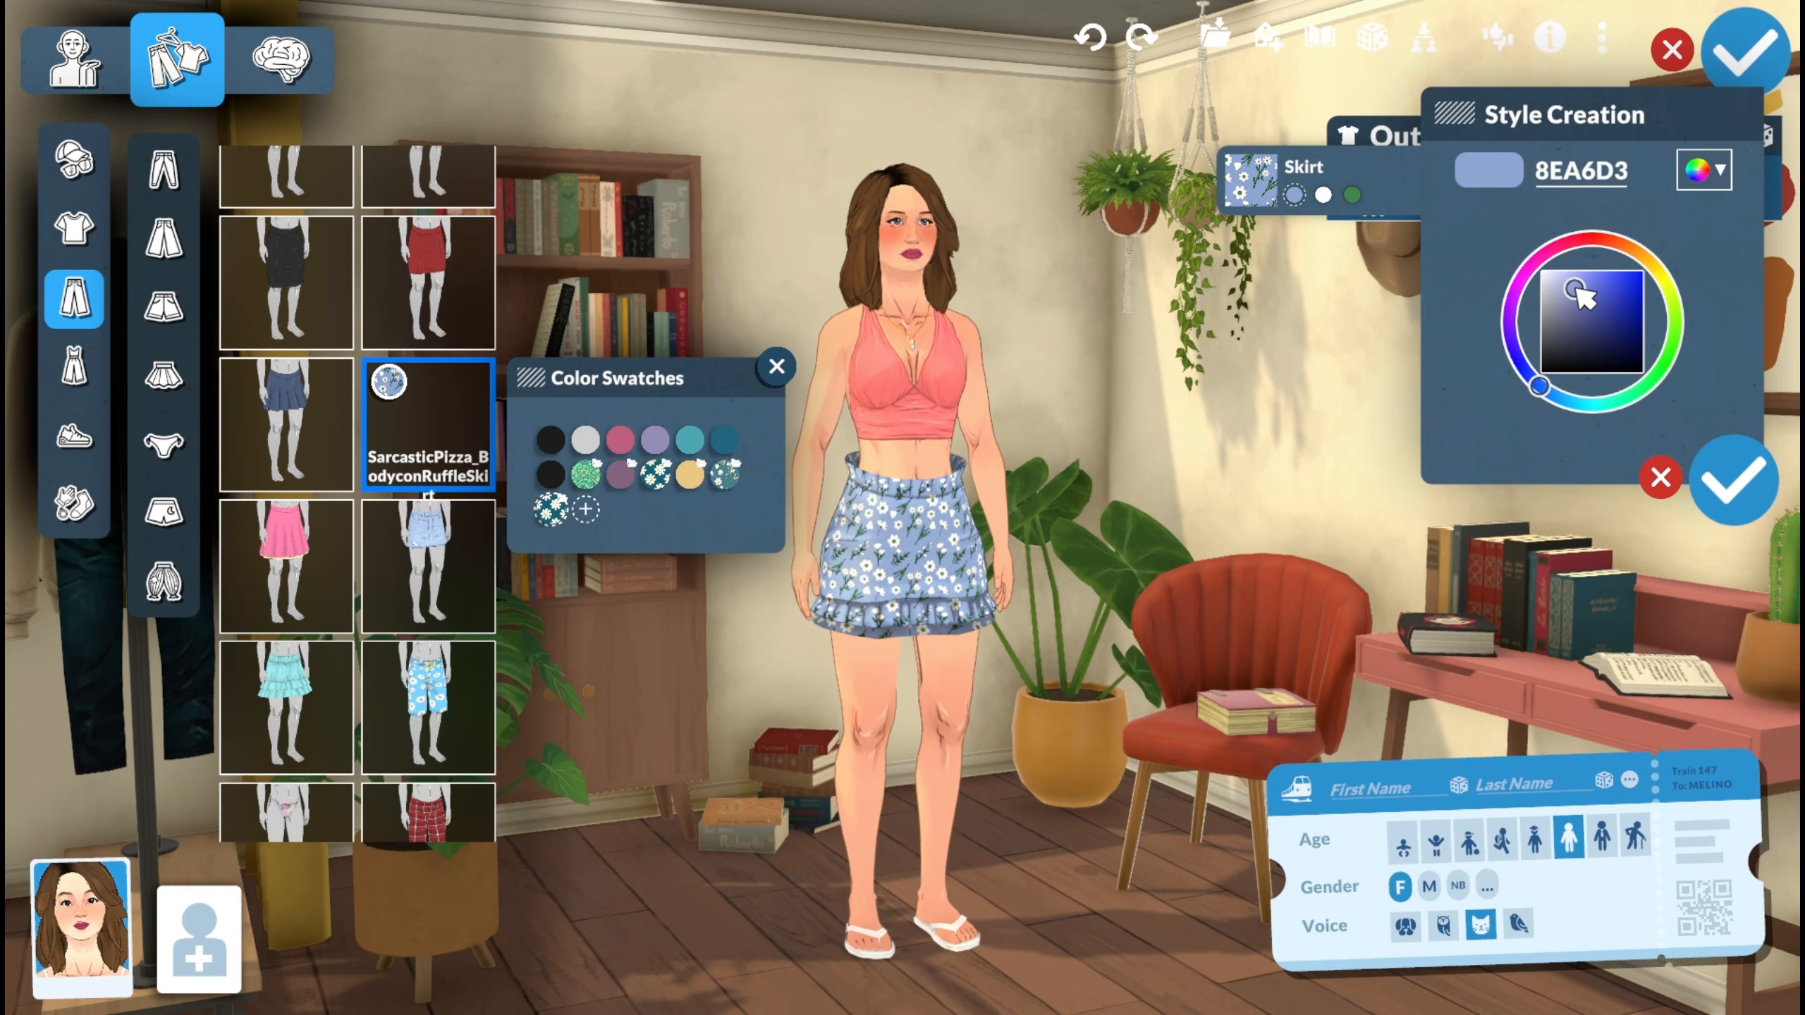
click(1354, 196)
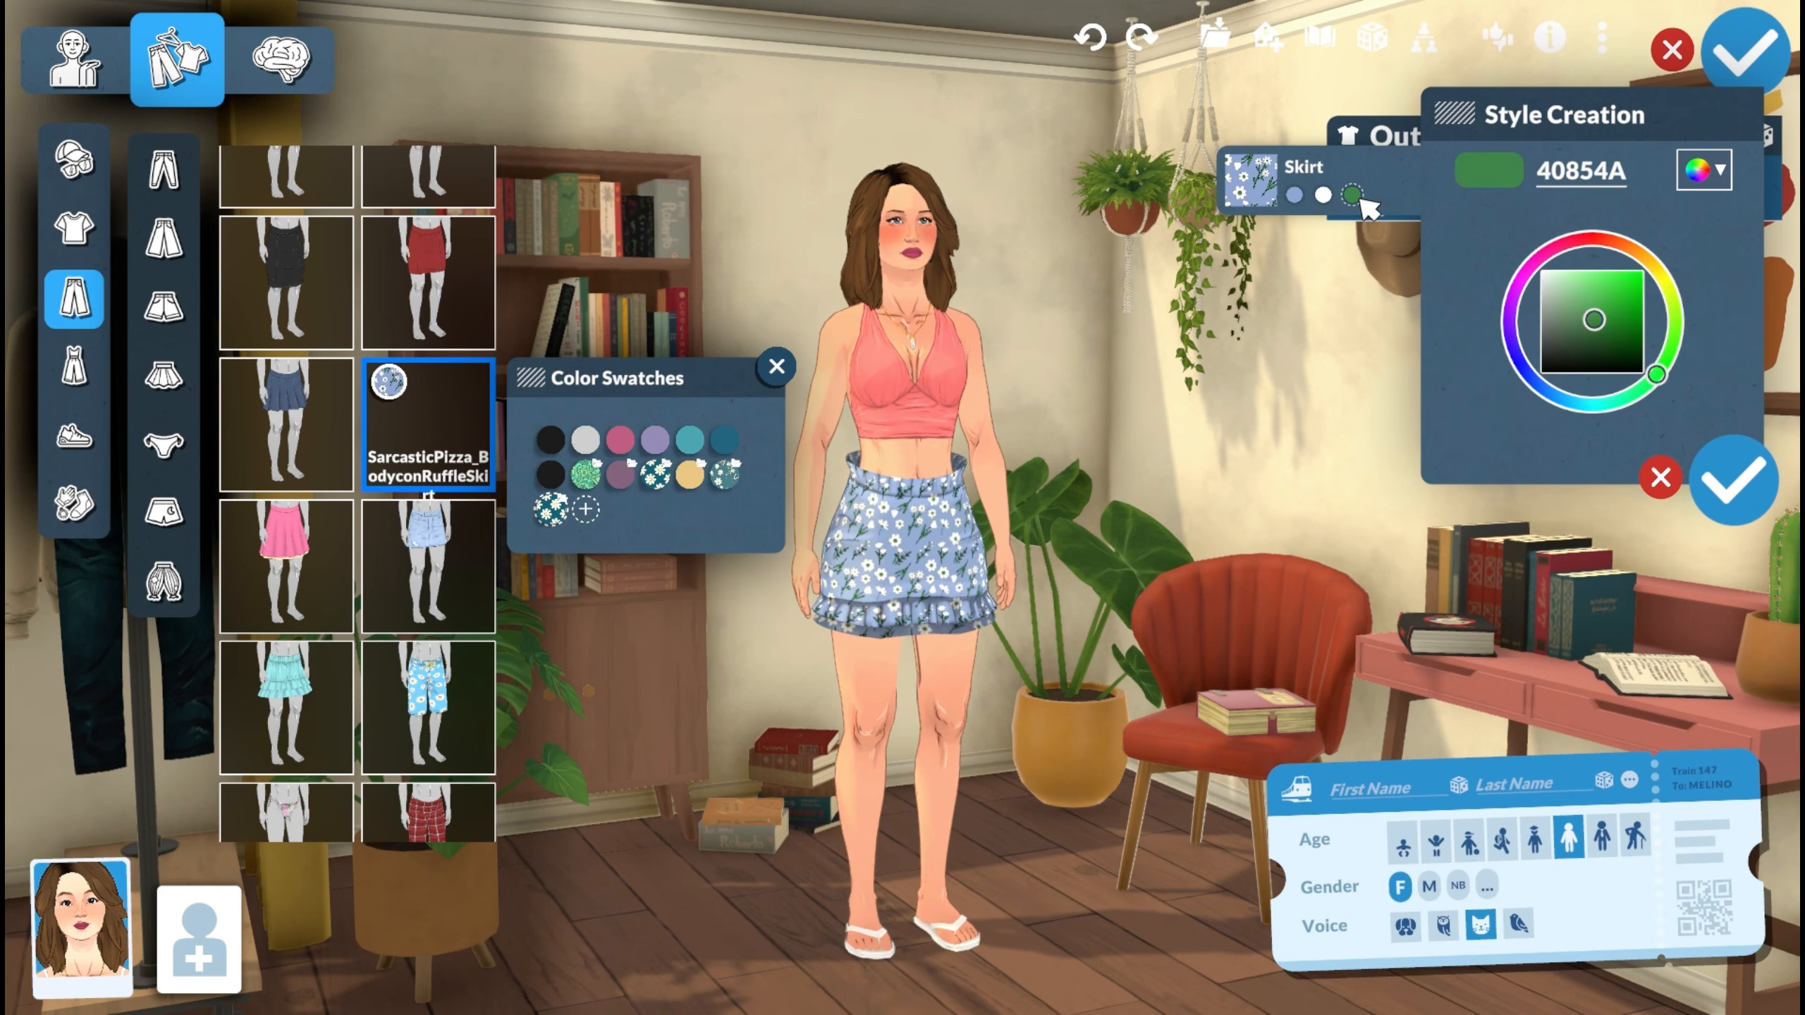
mouse_move(1589, 323)
mouse_down()
mouse_move(1602, 305)
mouse_move(1586, 274)
mouse_move(1558, 281)
mouse_move(1570, 308)
mouse_up()
click(1734, 480)
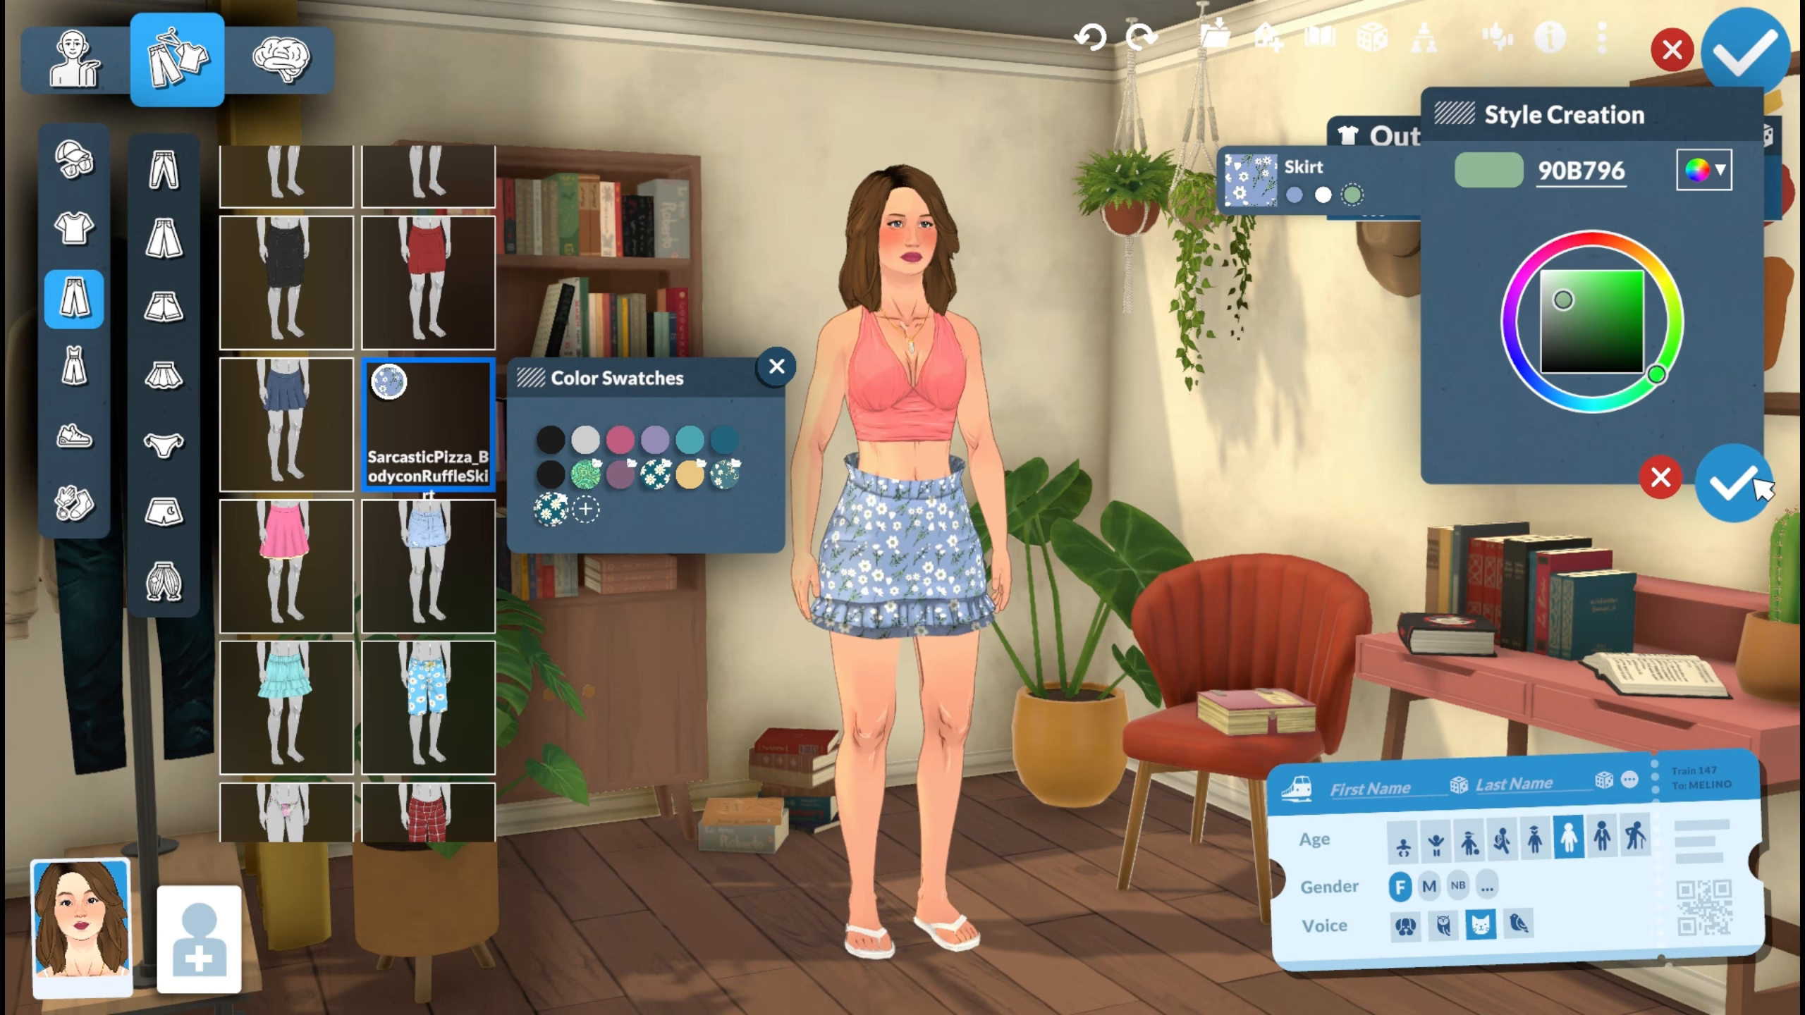
click(772, 377)
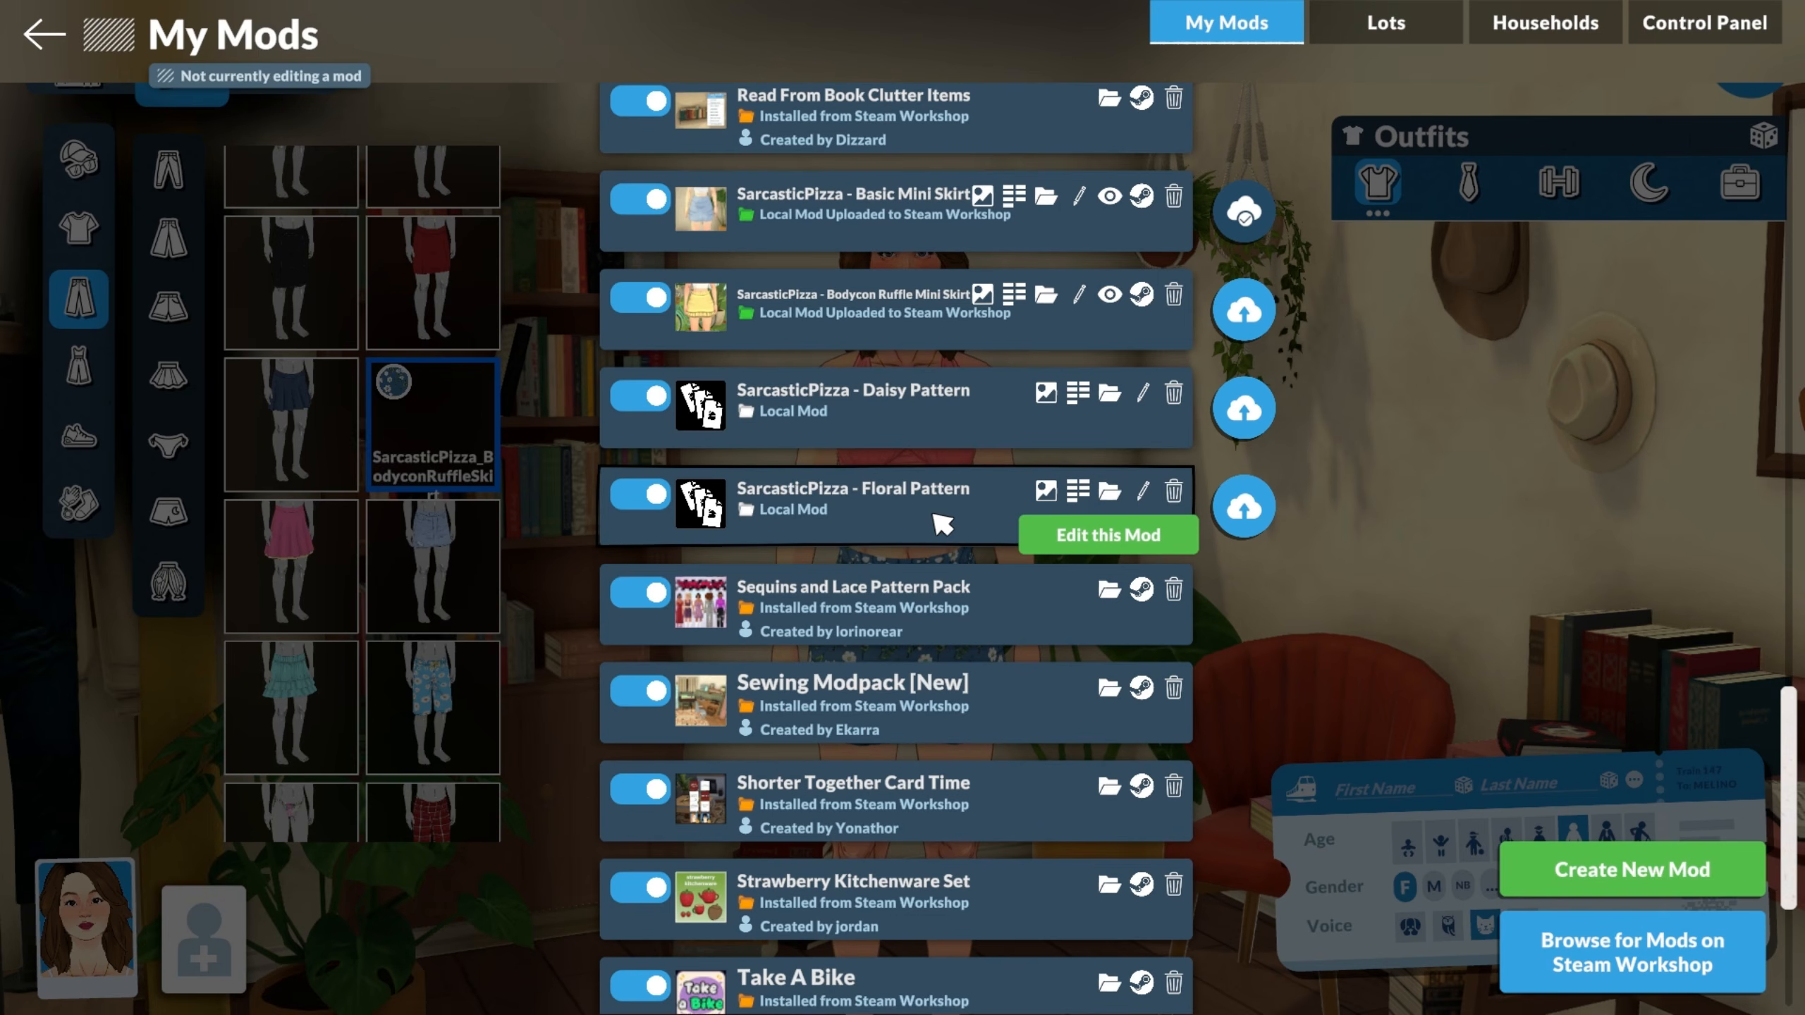
Set Floral Pattern 1.png from the Documents folder as the cover image of the SarcasticPizza - Floral Pattern mod.
click(1046, 492)
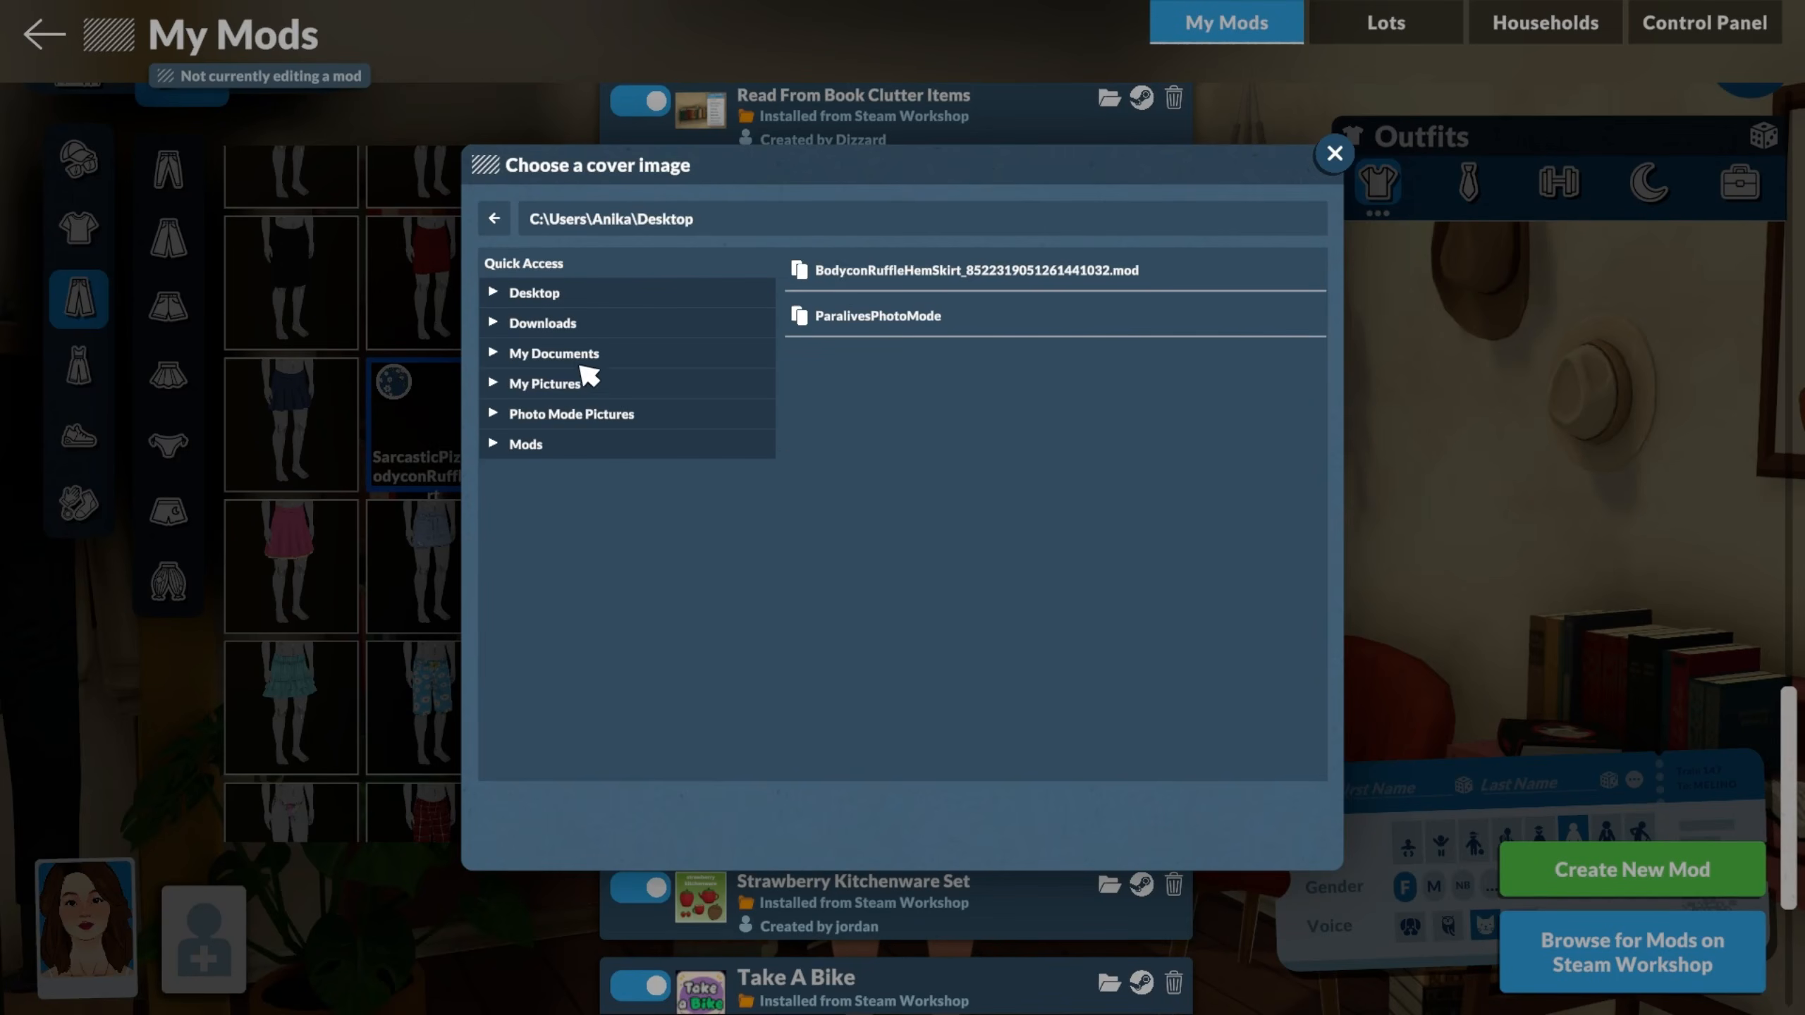
click(545, 359)
scroll(904, 447, down, 5)
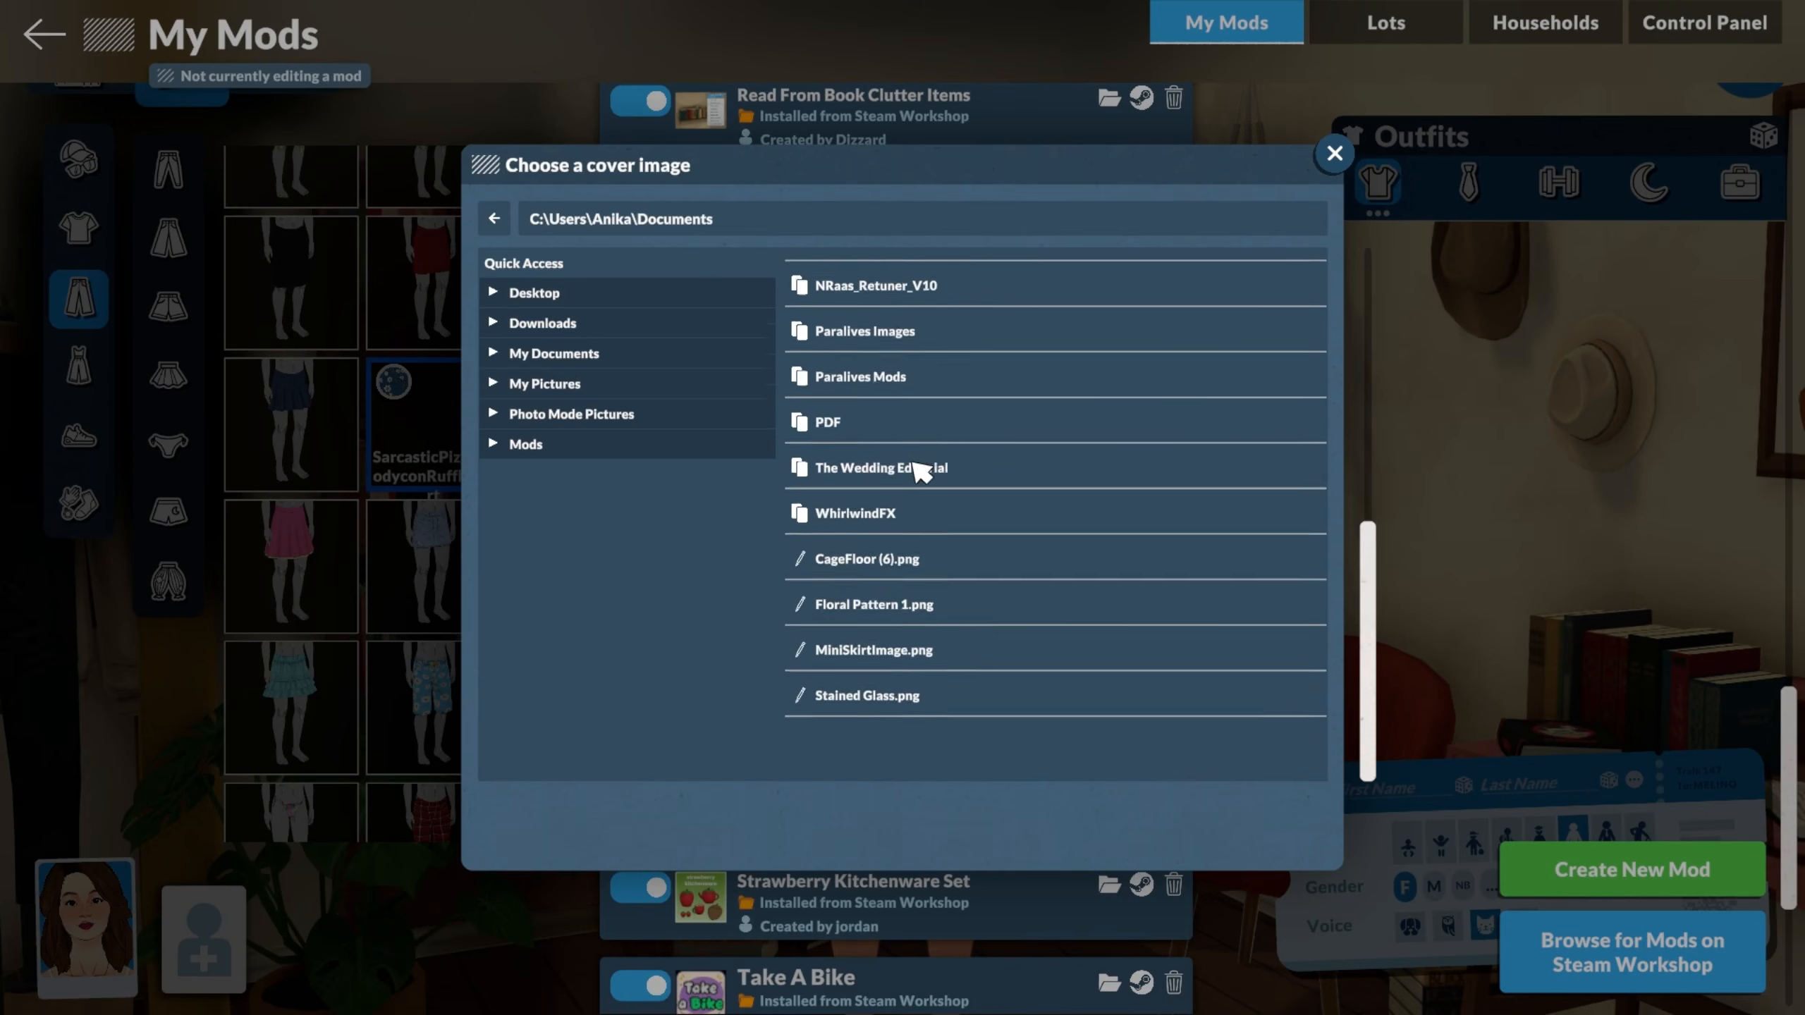
click(967, 673)
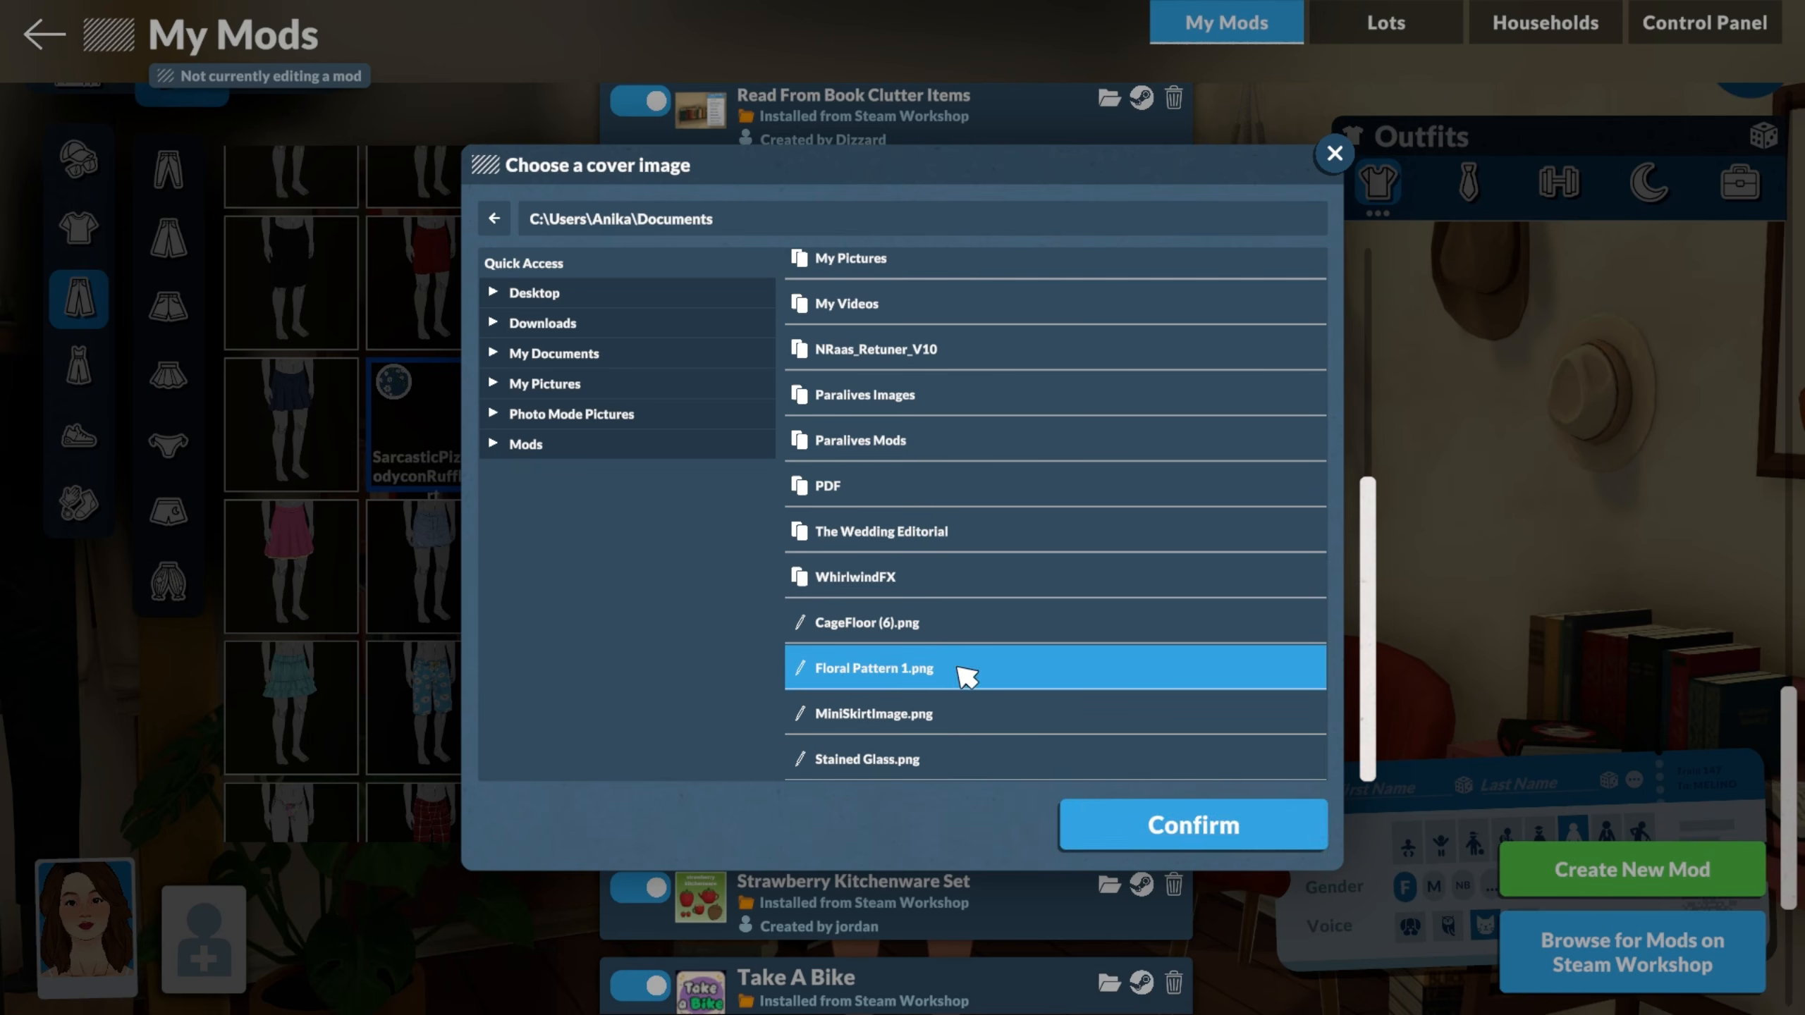
click(1229, 826)
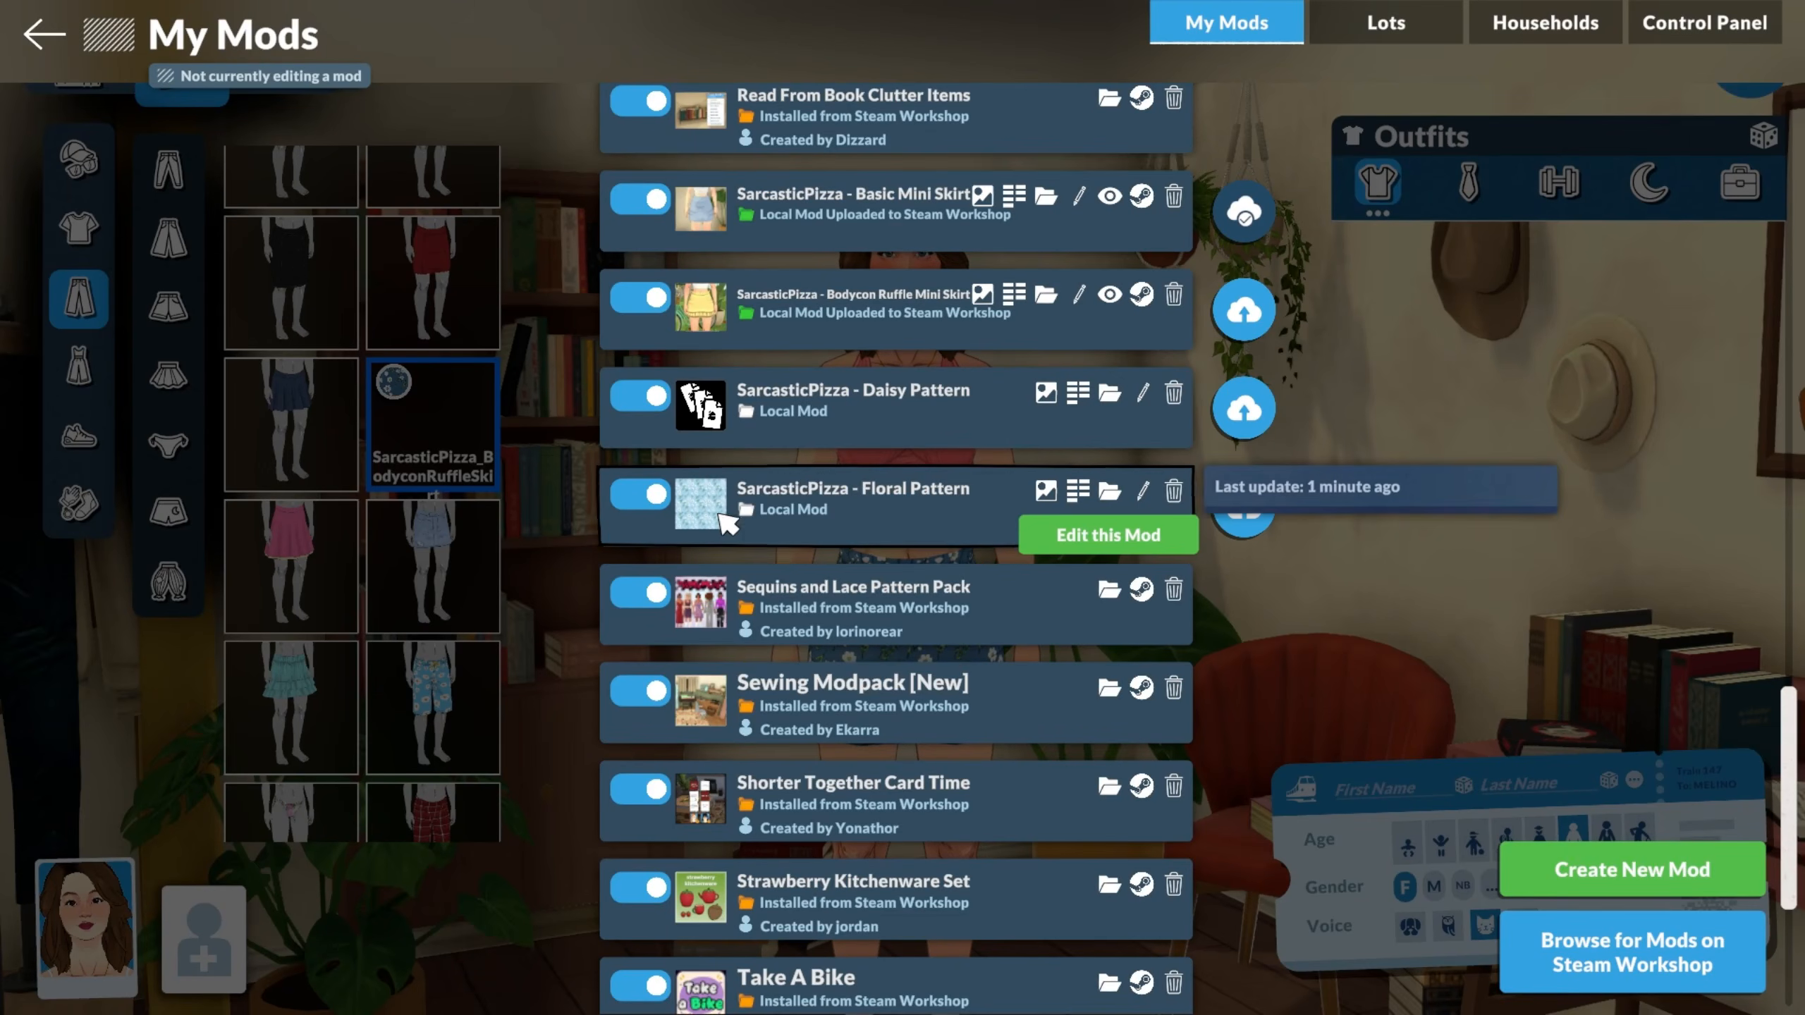
mouse_move(712, 525)
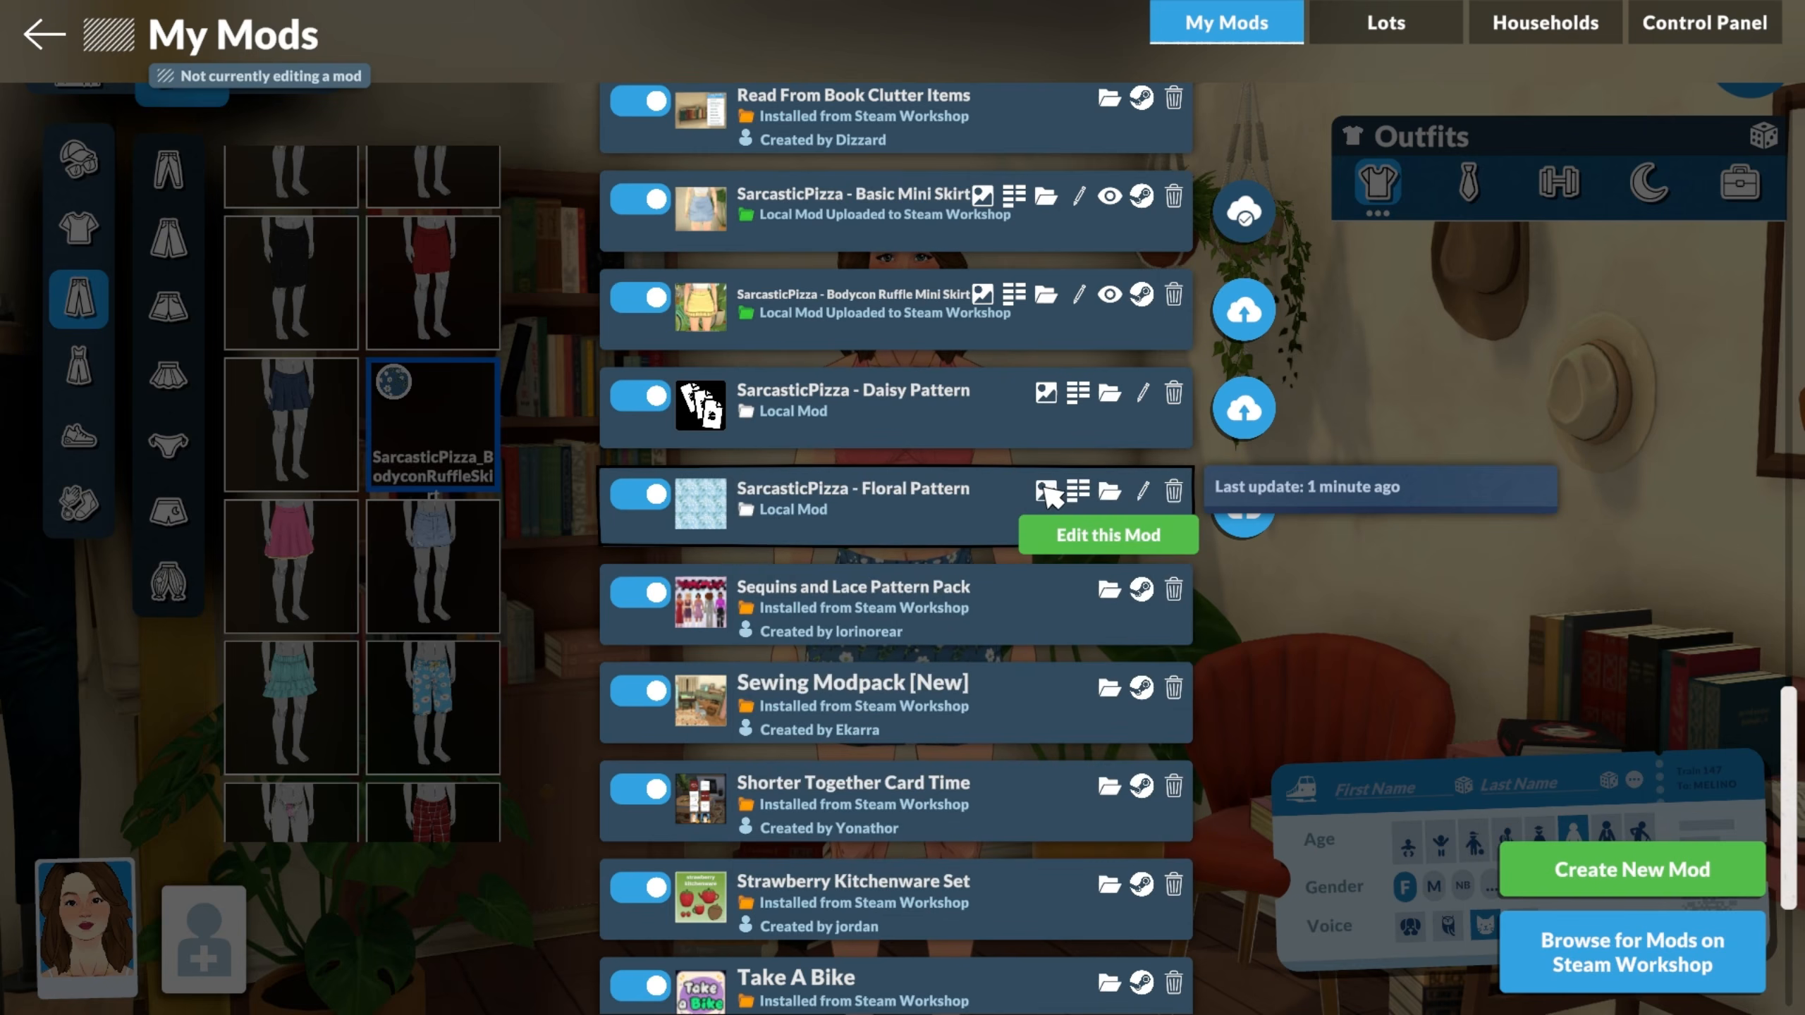
Set the Floral Pattern mod's description to "A delicate floral pattern." and save its information.
click(1140, 494)
click(955, 551)
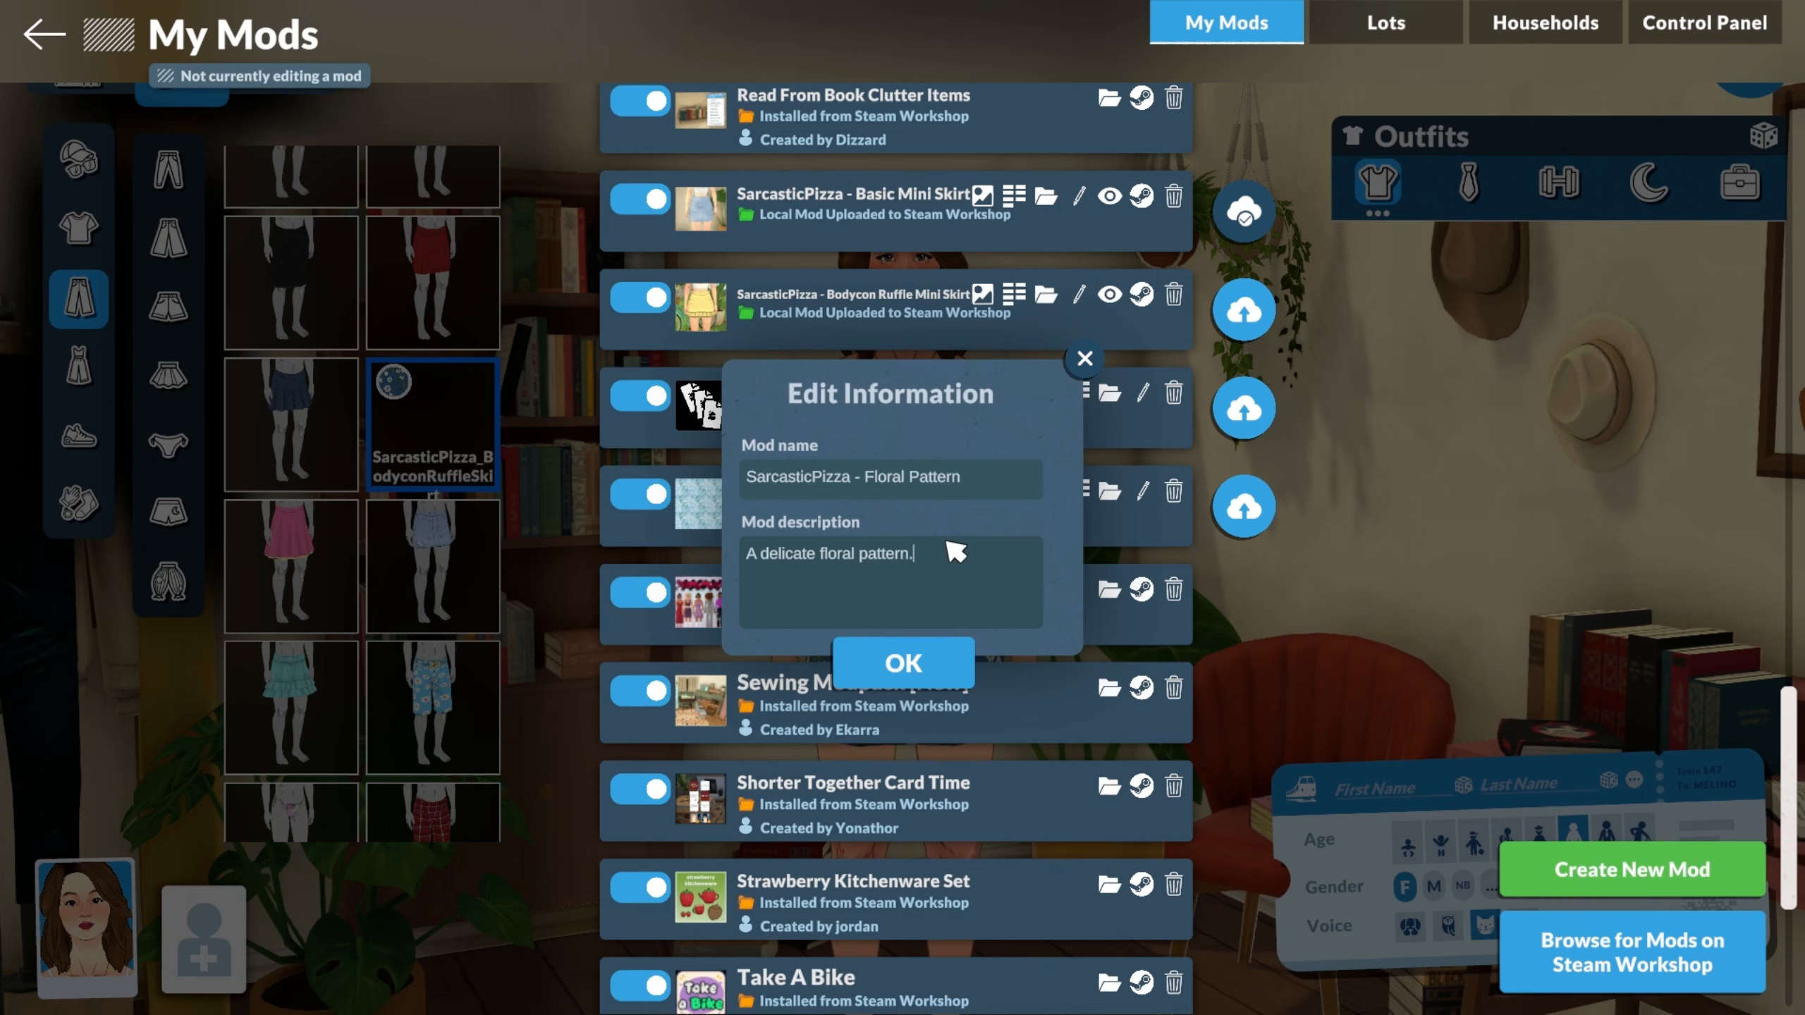
click(932, 665)
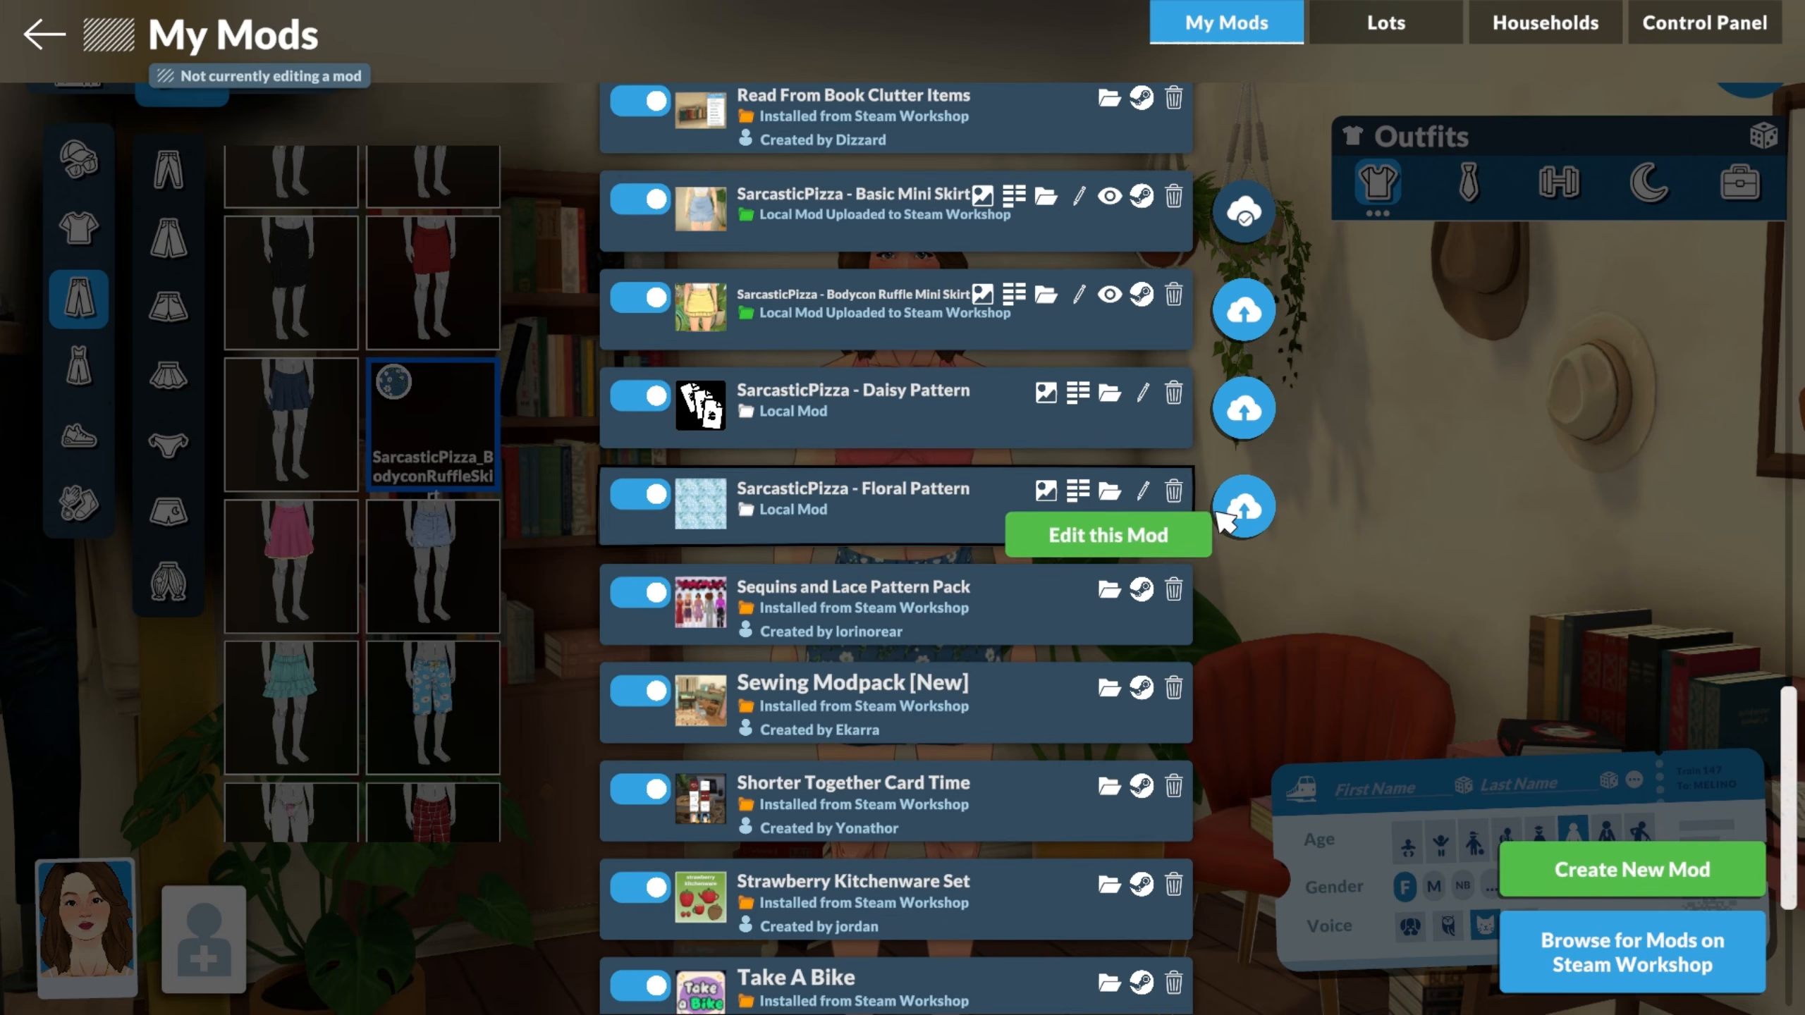
Upload the Floral Pattern mod to the Steam Workshop as its author, tagged Paramaker and Pattern.
click(1246, 511)
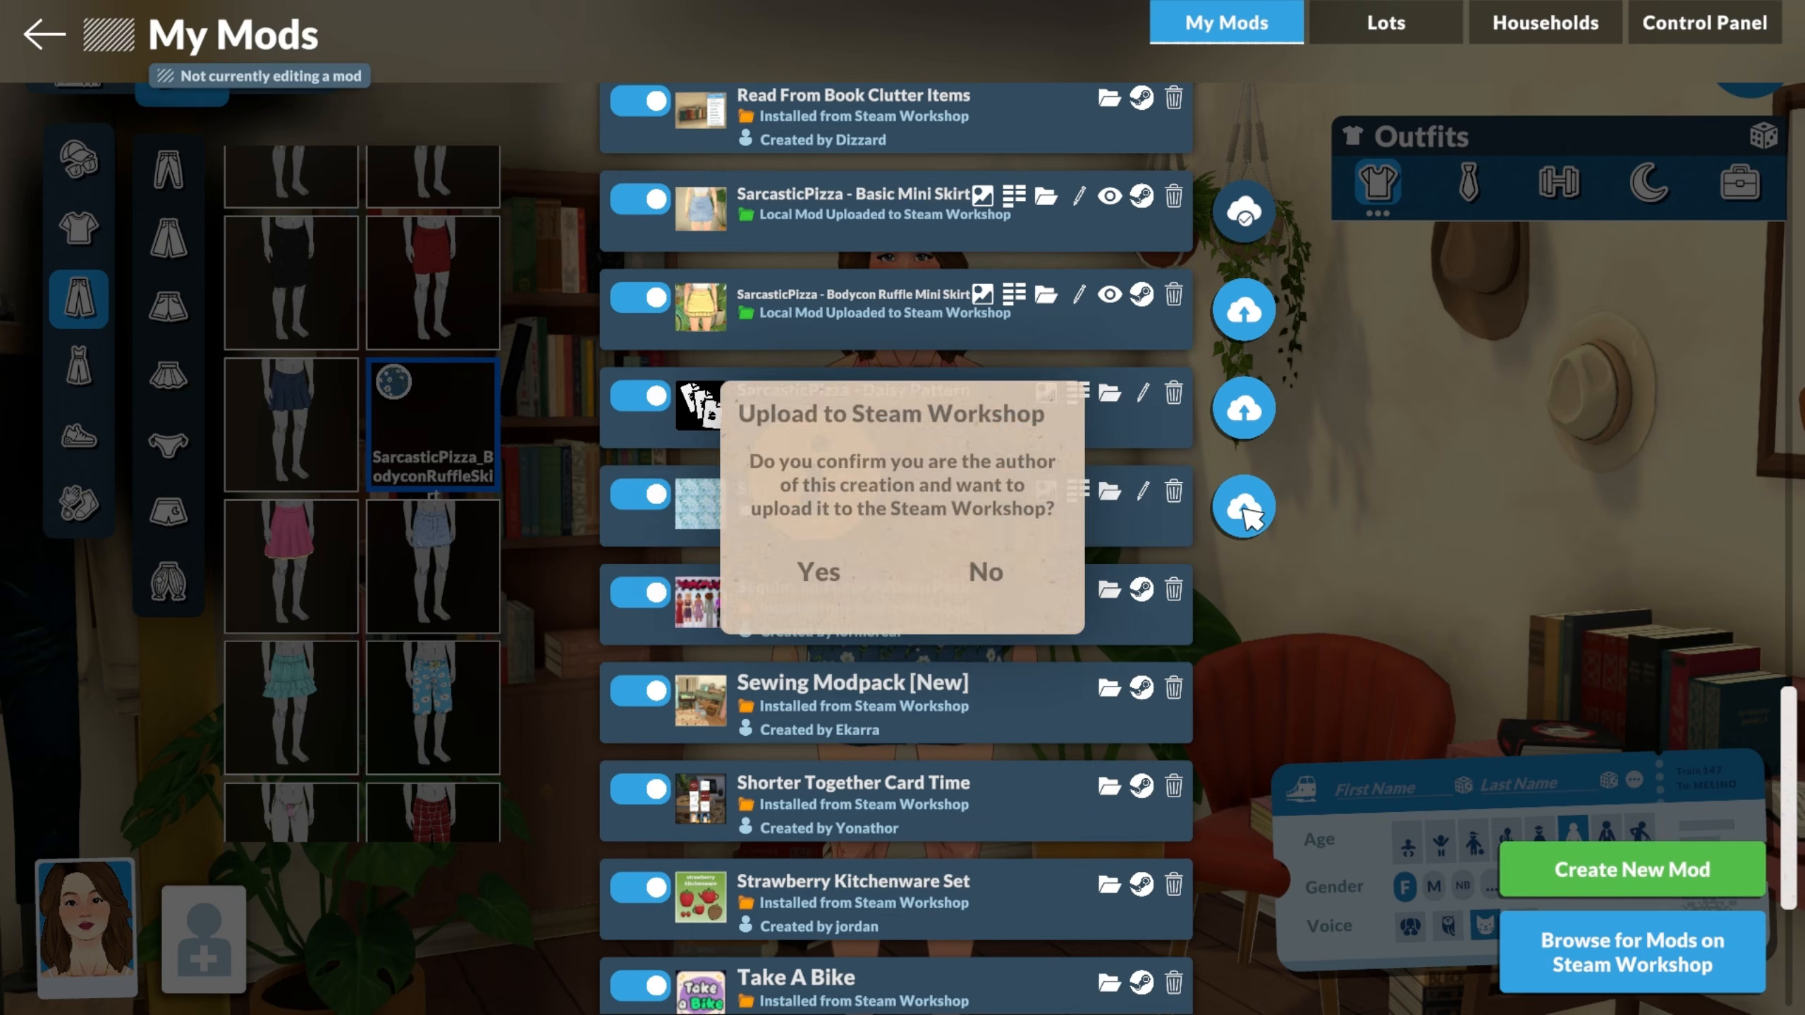
click(821, 575)
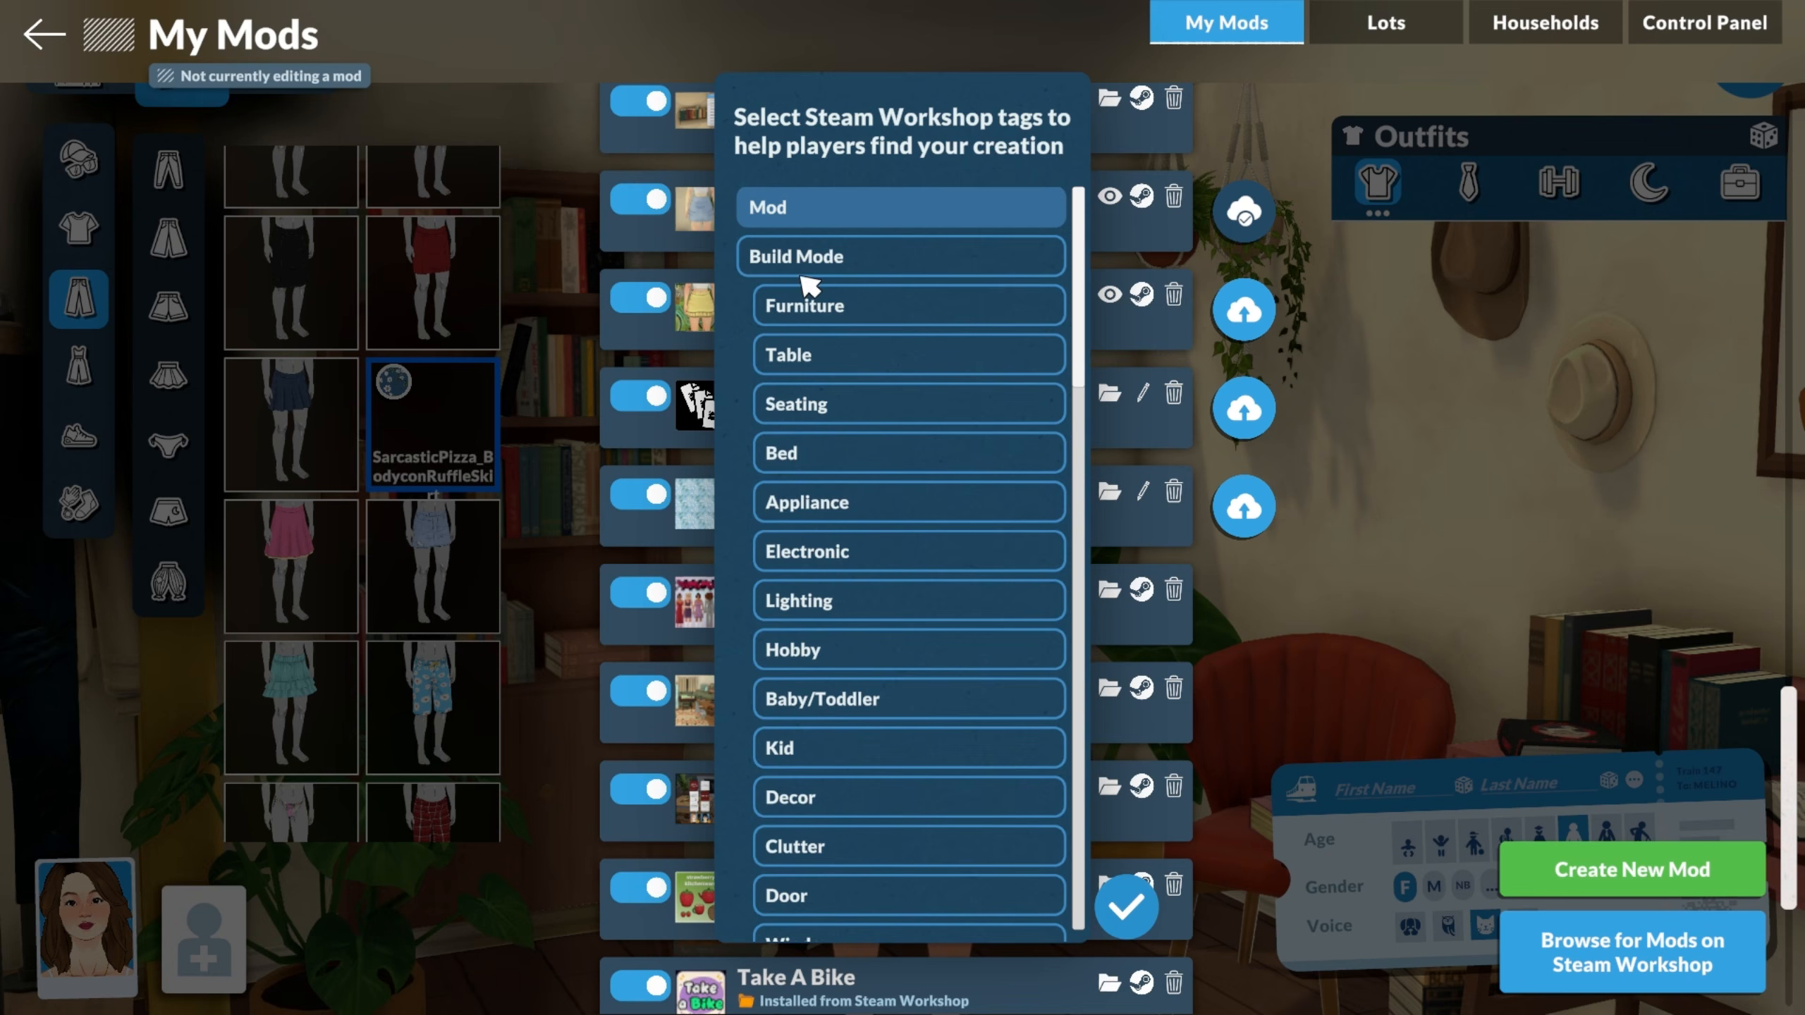
scroll(861, 356, down, 10)
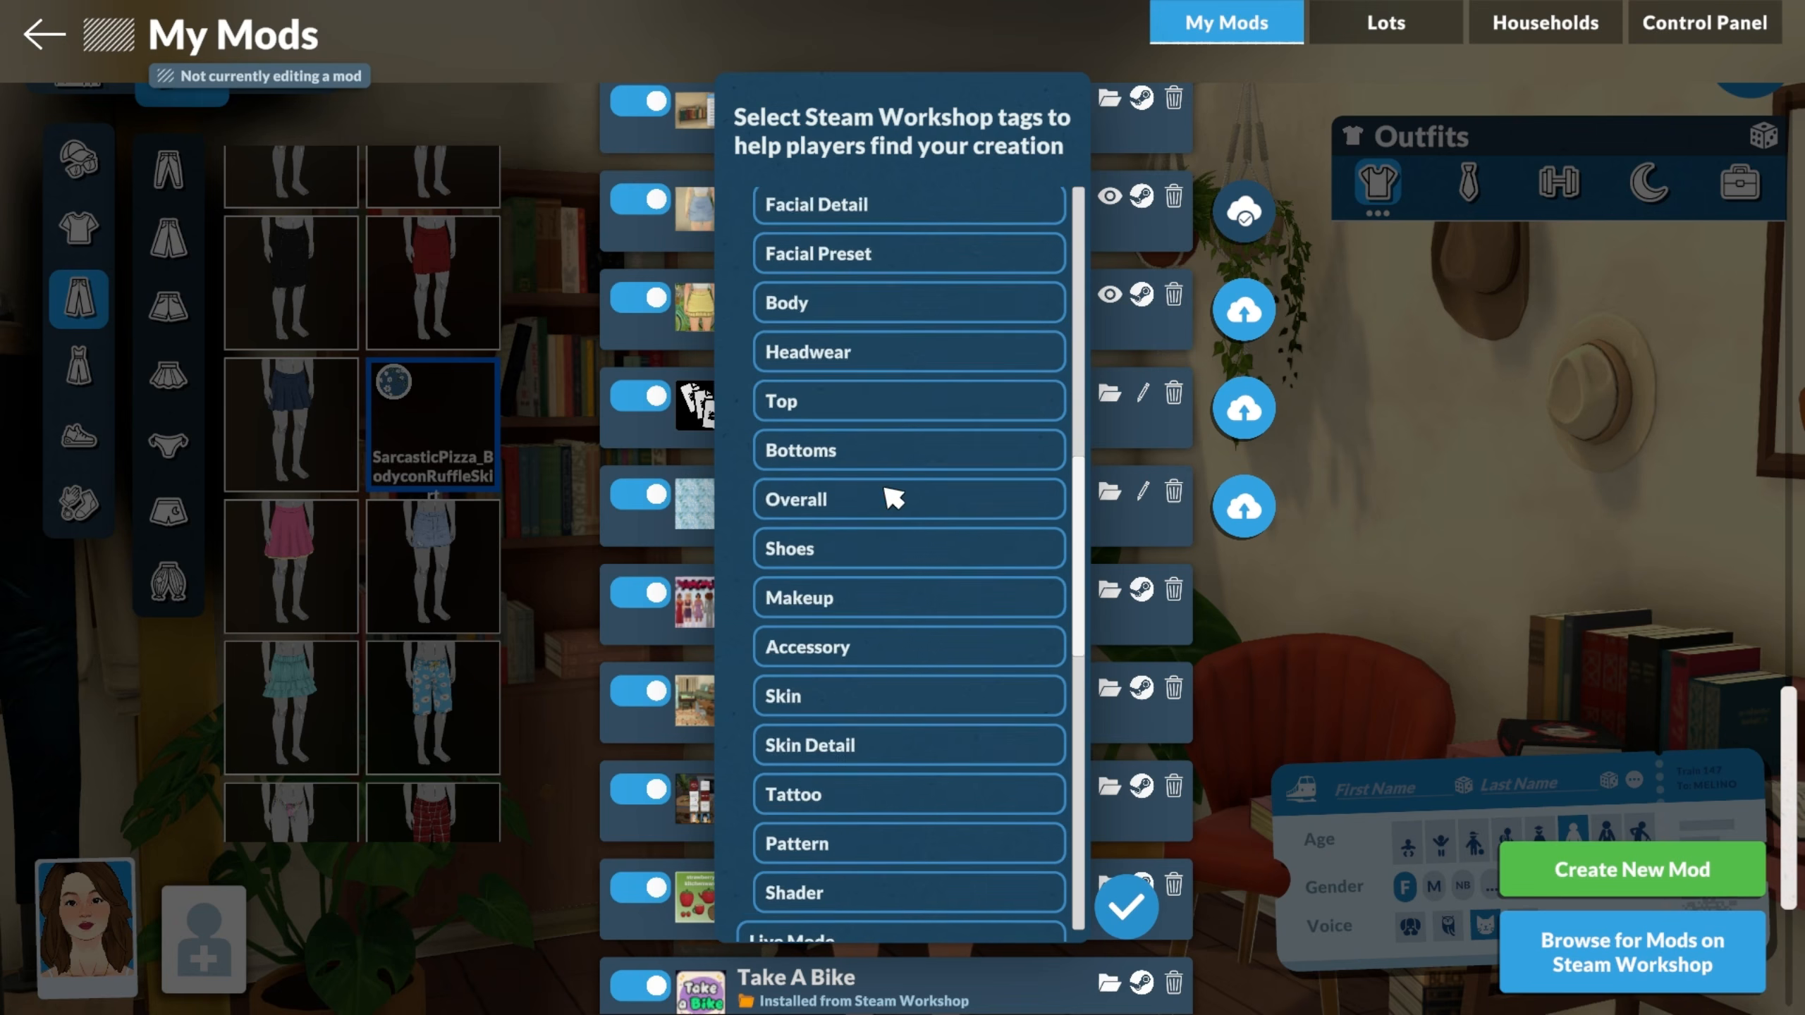
click(847, 637)
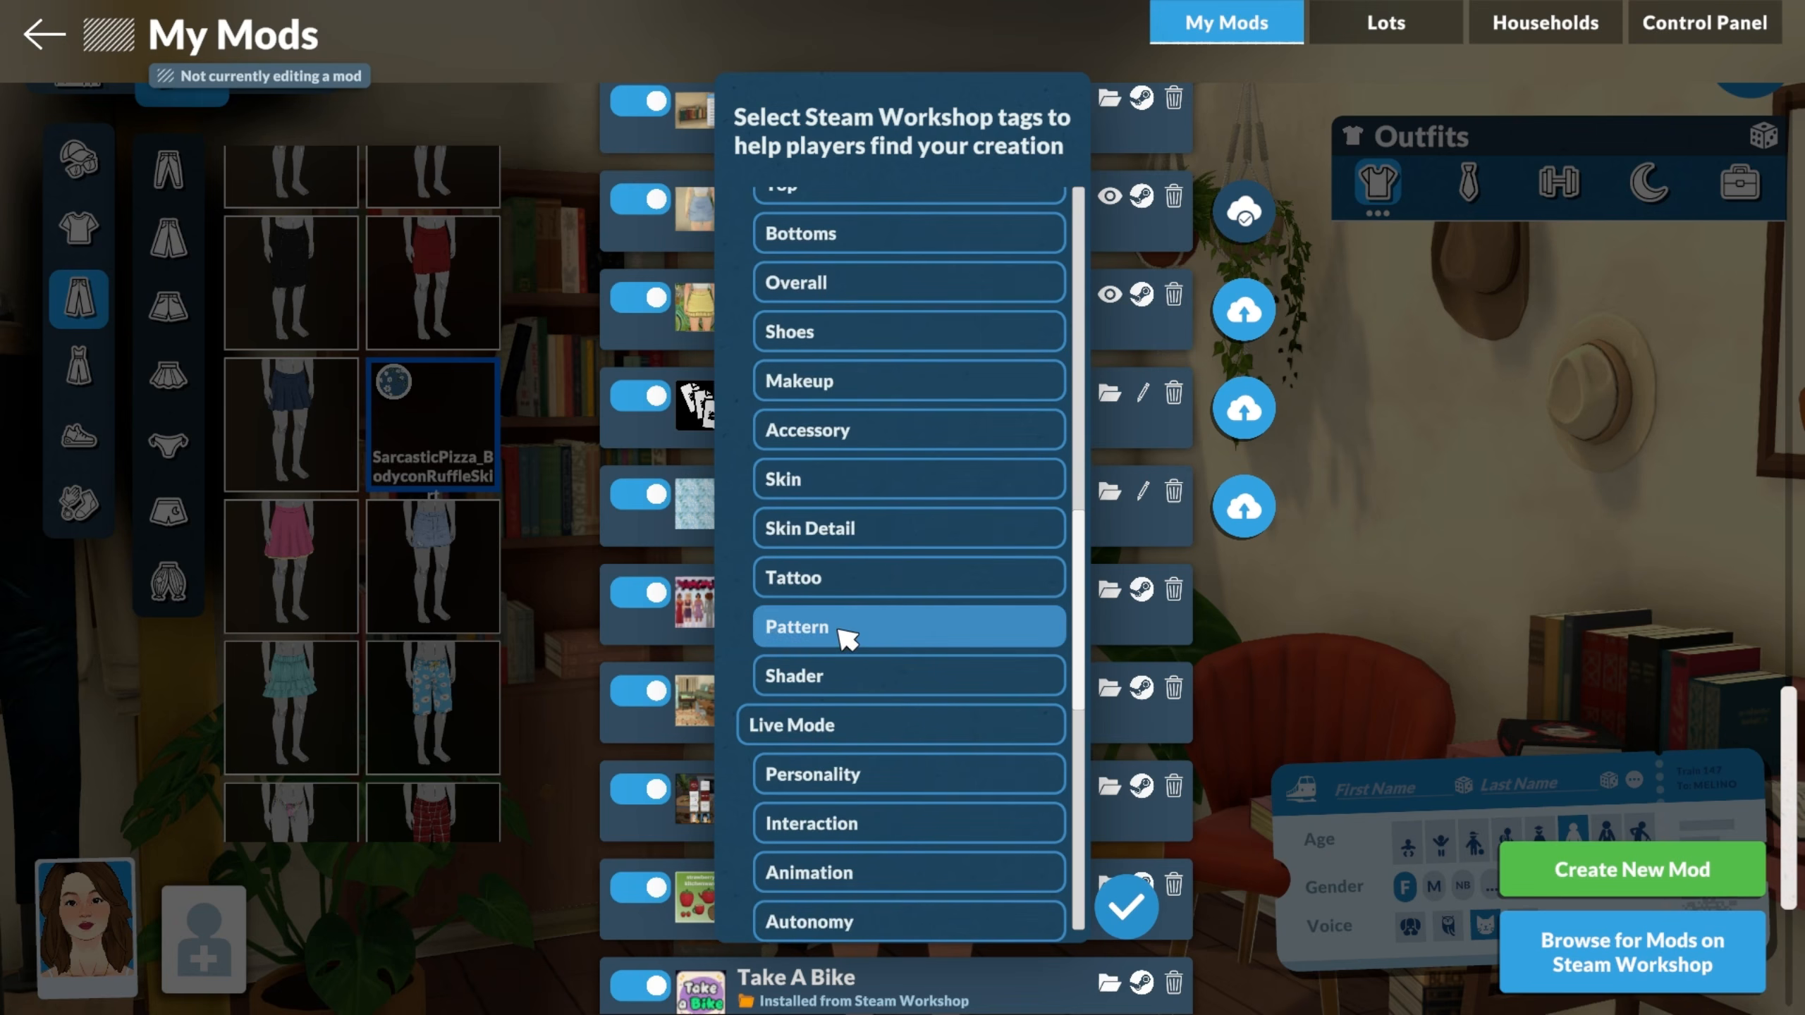
scroll(952, 547, up, 5)
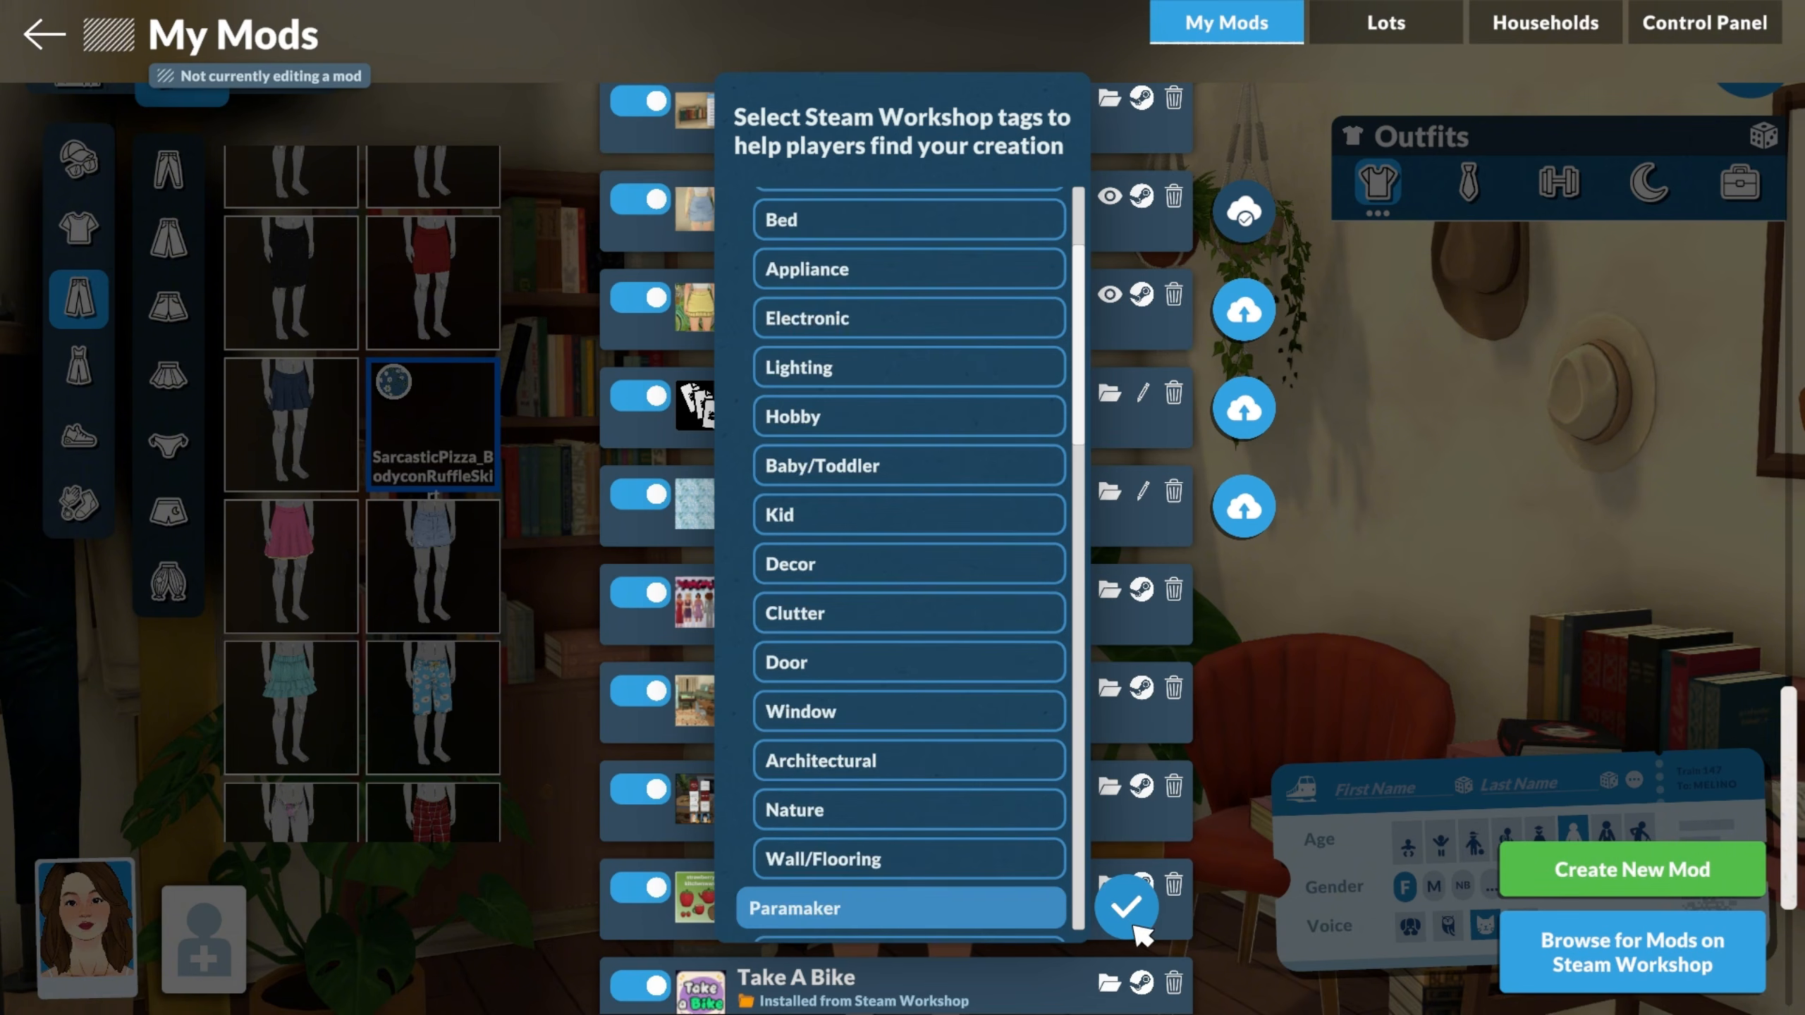
click(1126, 914)
click(1244, 509)
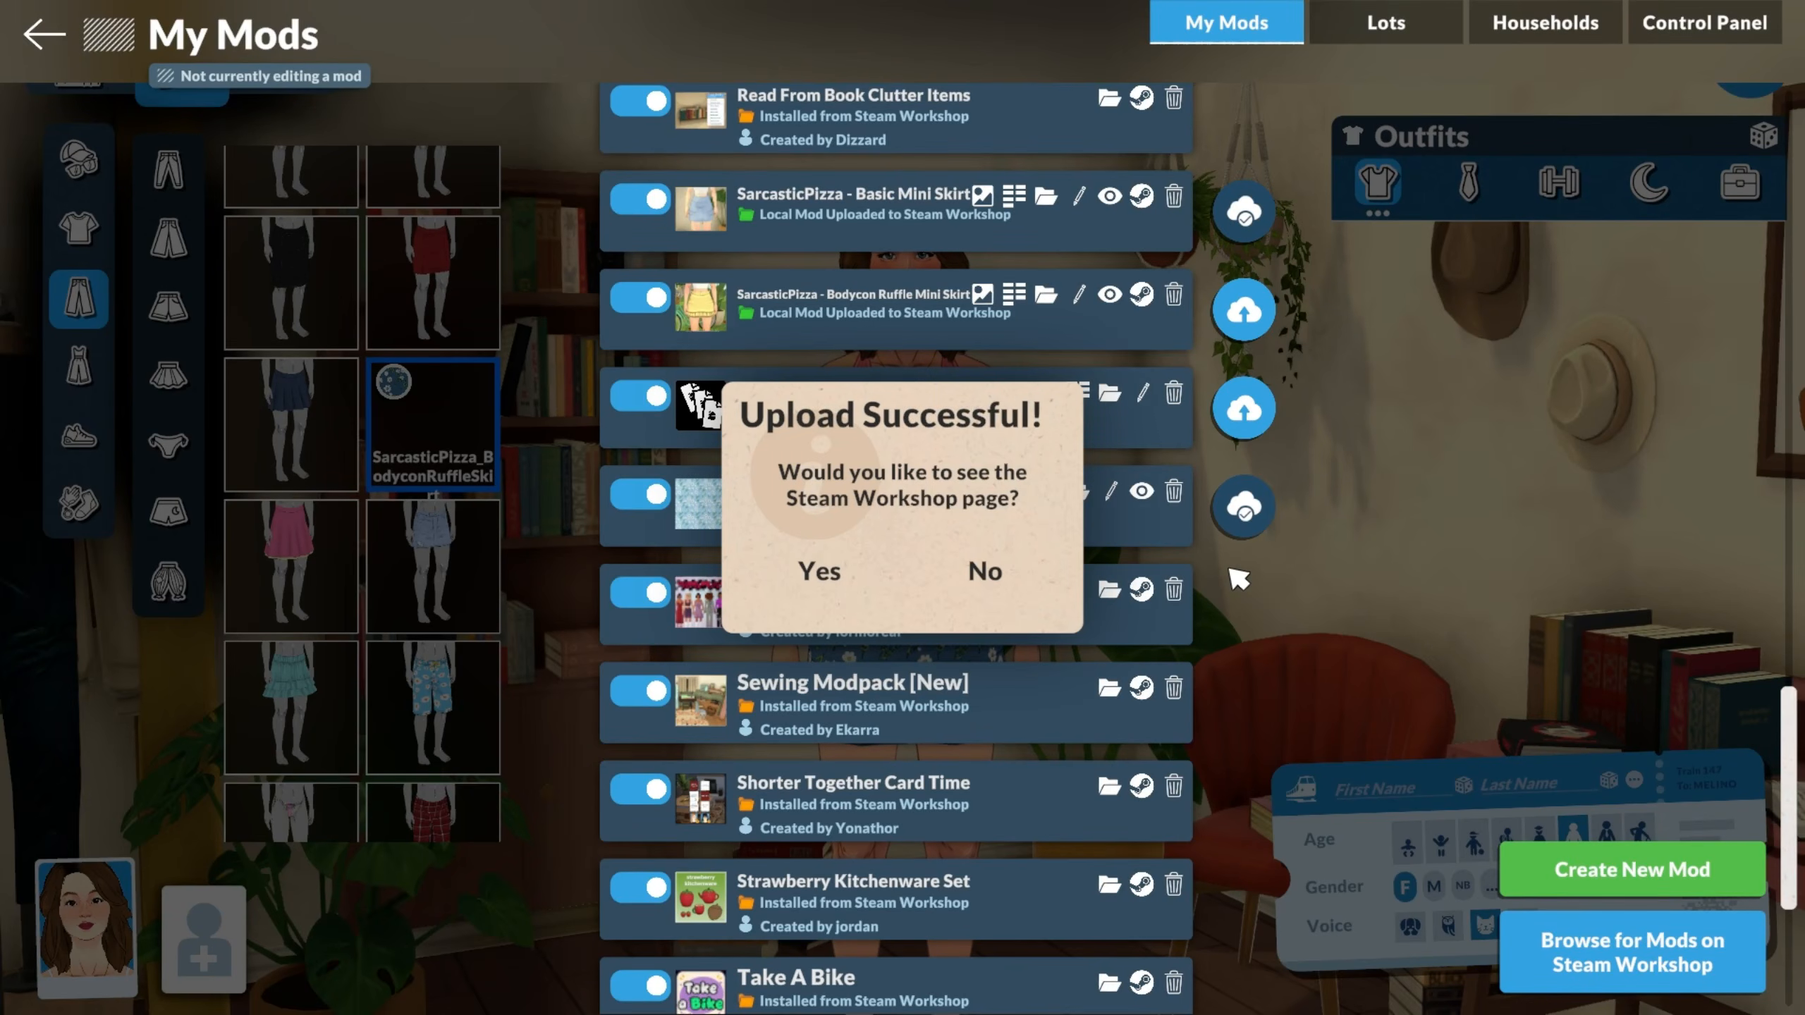
Open the Floral Pattern mod's Steam Workshop page and review its listing.
click(820, 572)
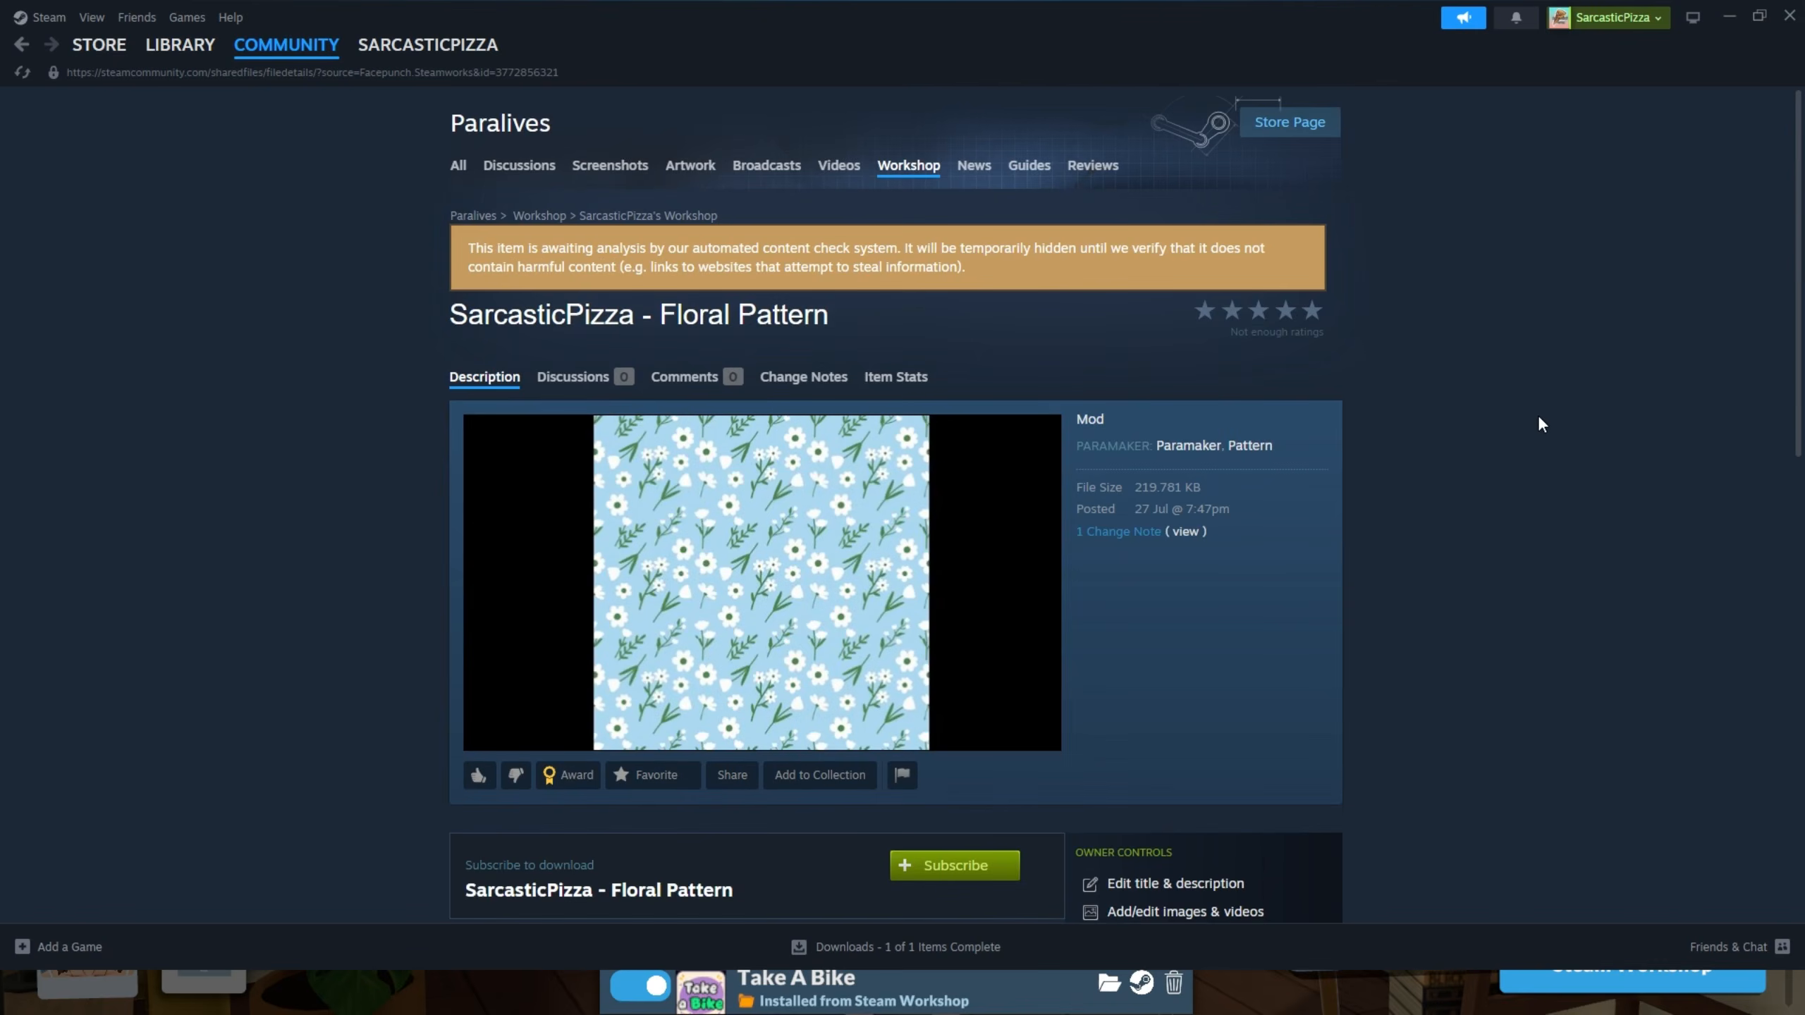
scroll(1540, 420, down, 5)
scroll(1542, 418, down, 4)
scroll(1543, 420, up, 9)
scroll(1567, 426, down, 3)
scroll(1566, 427, up, 2)
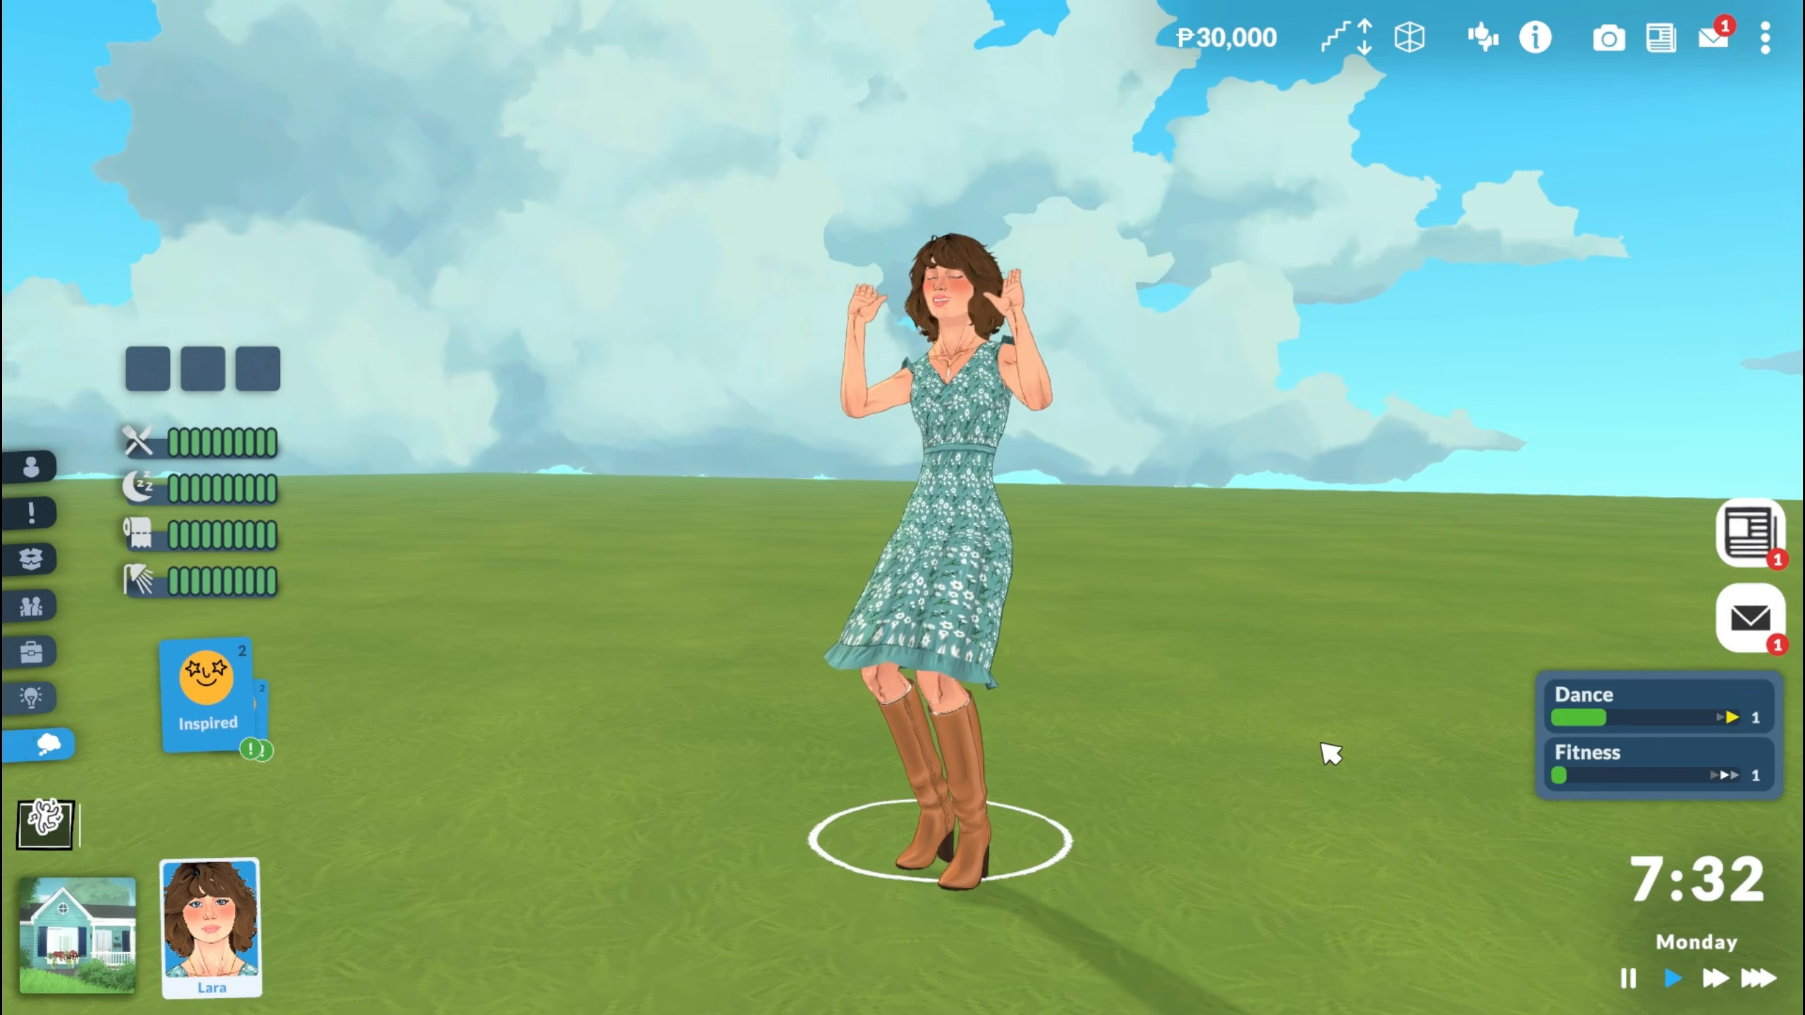
scroll(1333, 754, up, 5)
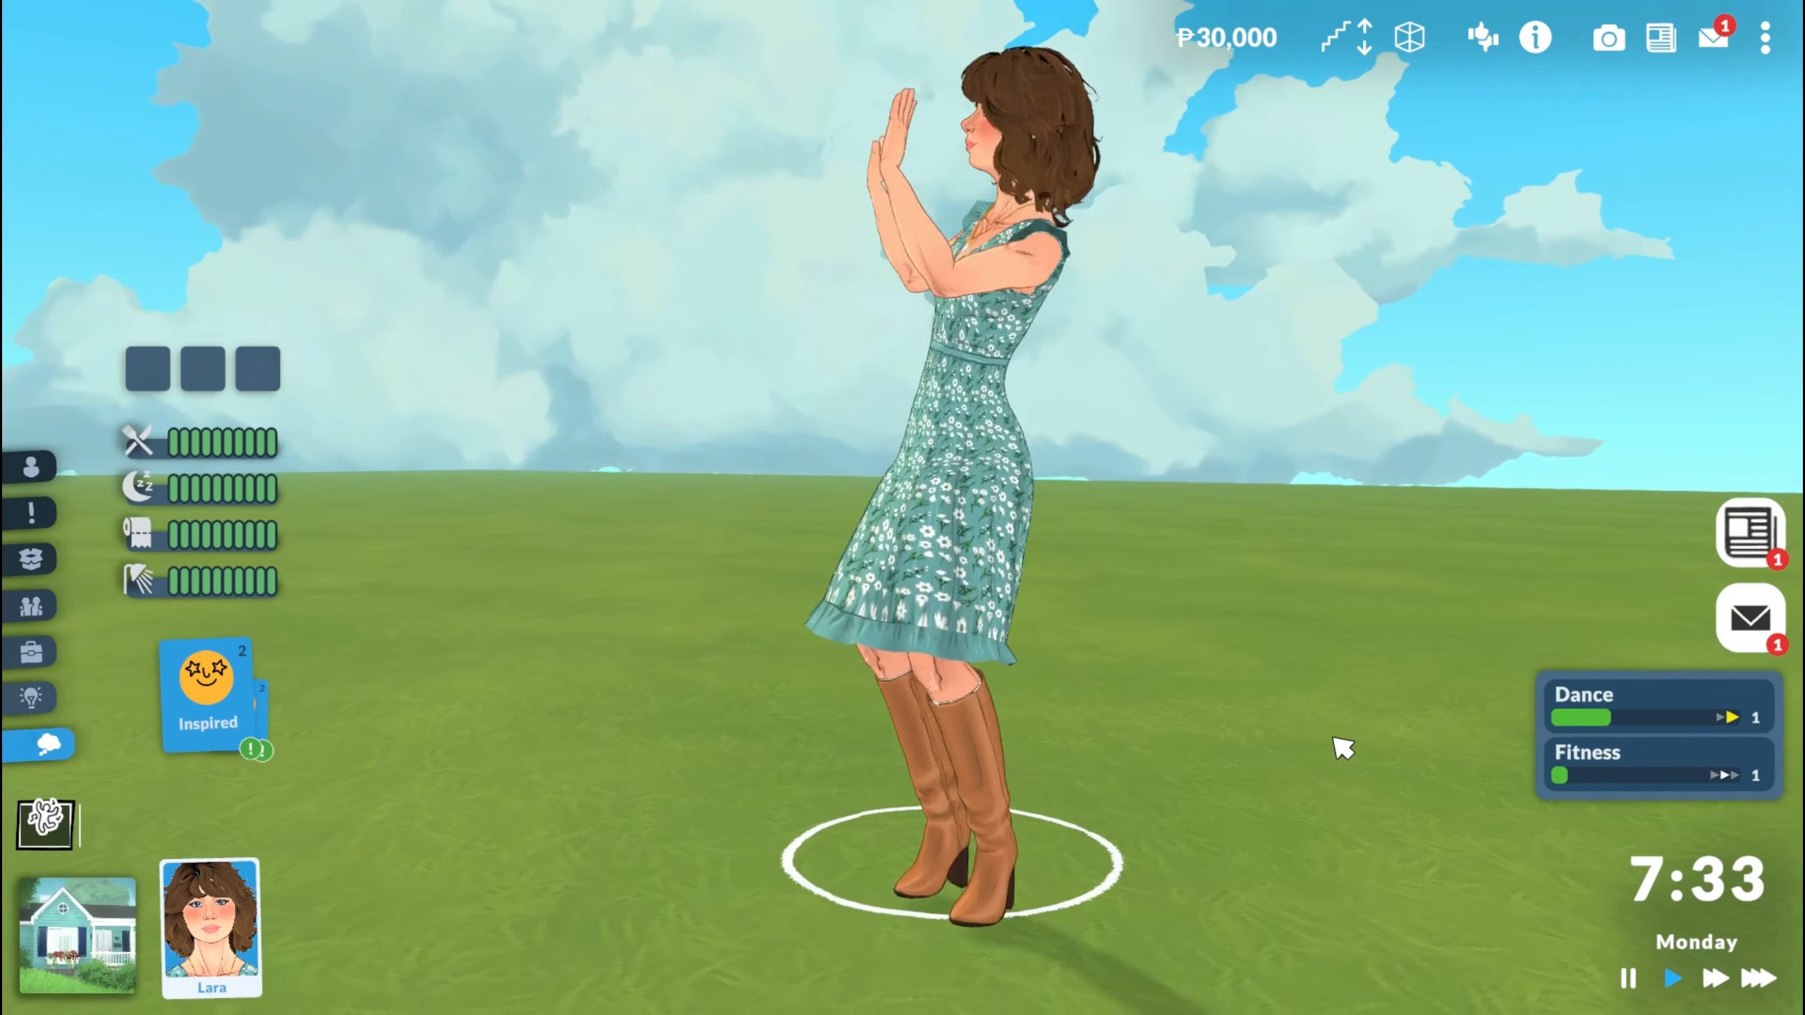